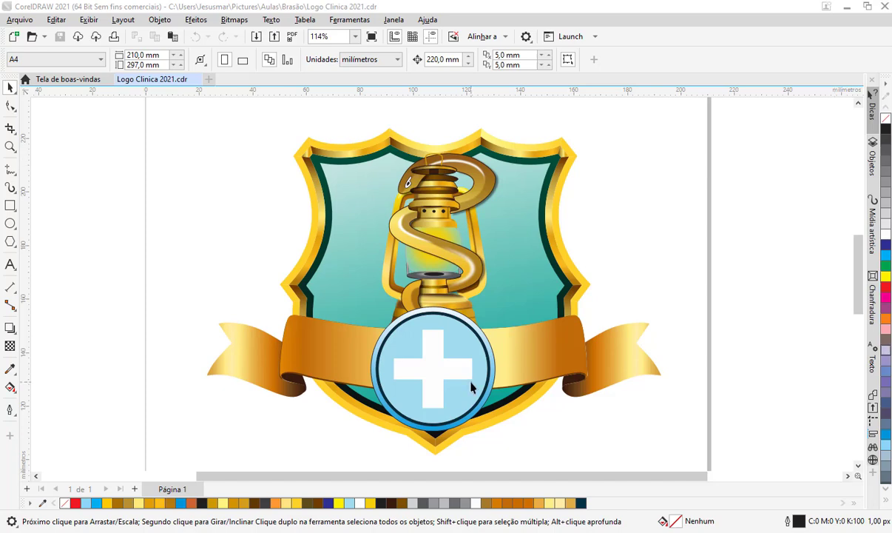
Step: Zoom into the sketch's lantern and open the curve-drawing tools flyout
scroll(471, 385, up, 1)
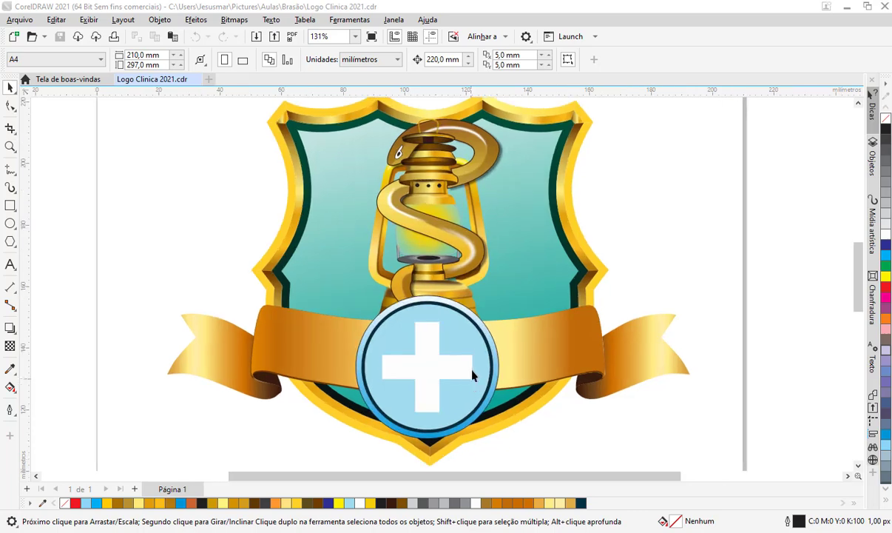
scroll(470, 363, down, 1)
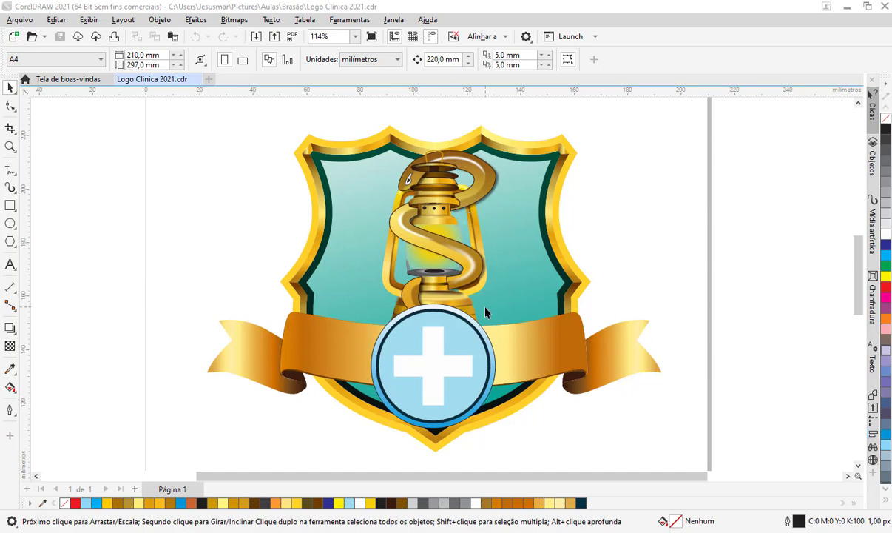
scroll(485, 312, up, 1)
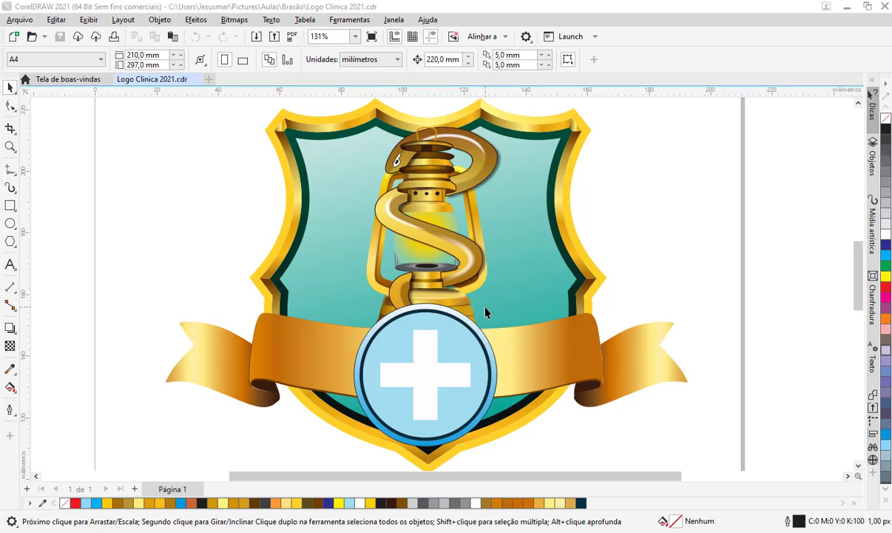
scroll(485, 312, down, 1)
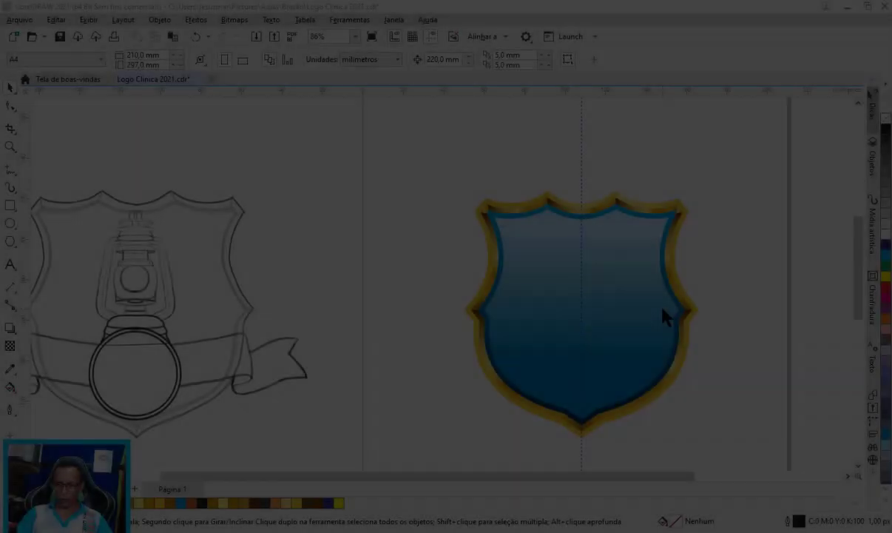
scroll(328, 318, up, 4)
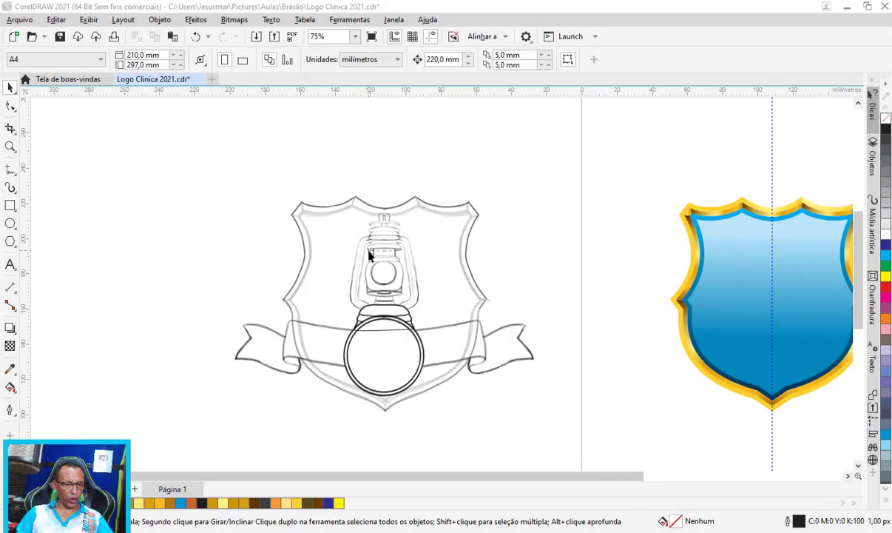
scroll(370, 256, up, 3)
scroll(372, 253, up, 2)
scroll(422, 193, up, 1)
scroll(424, 145, down, 2)
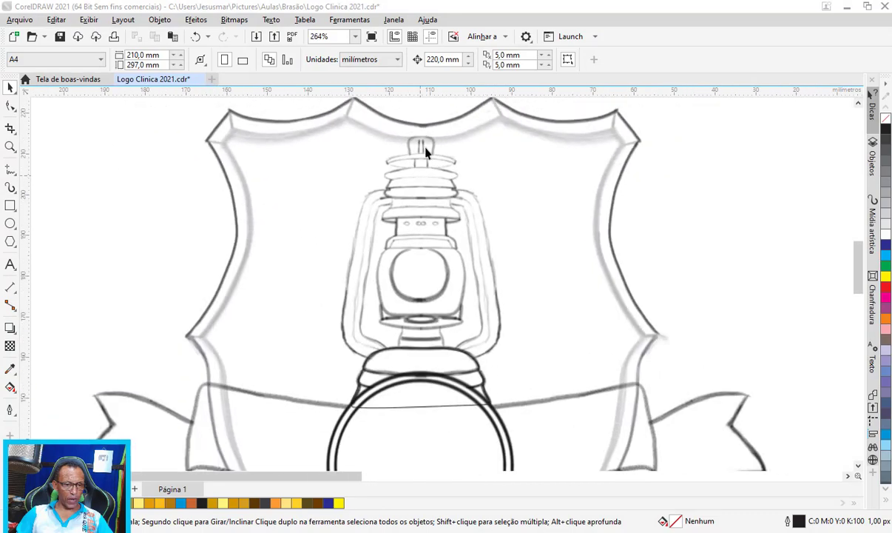
scroll(420, 288, down, 1)
scroll(414, 273, up, 1)
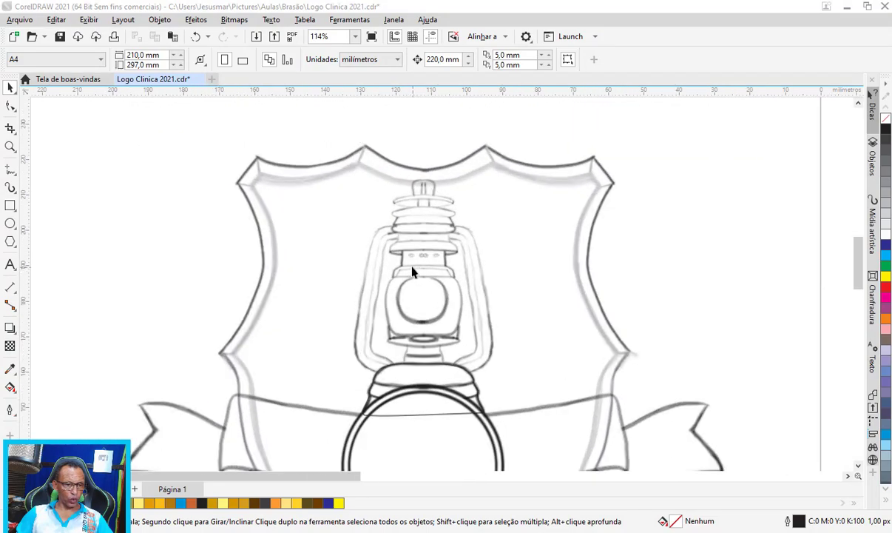
scroll(396, 253, up, 1)
scroll(386, 258, up, 1)
scroll(338, 328, down, 1)
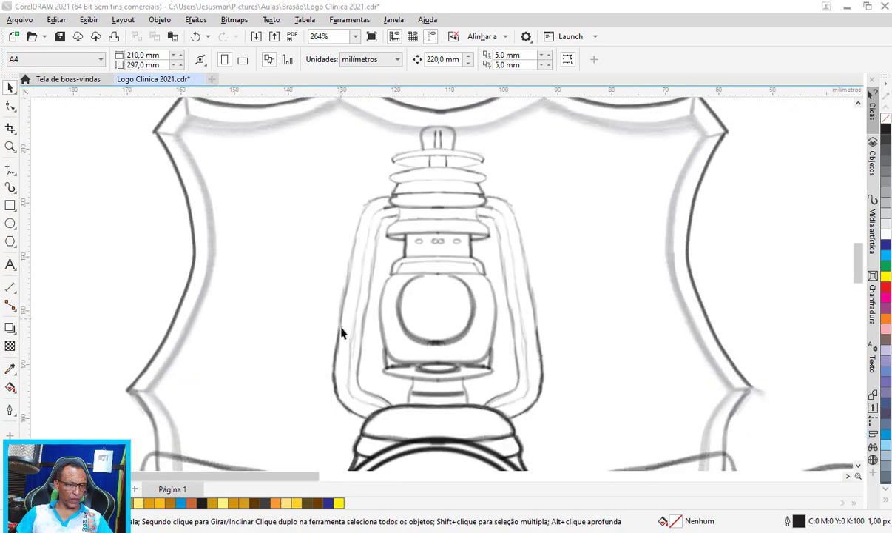
scroll(344, 342, up, 1)
scroll(347, 355, up, 1)
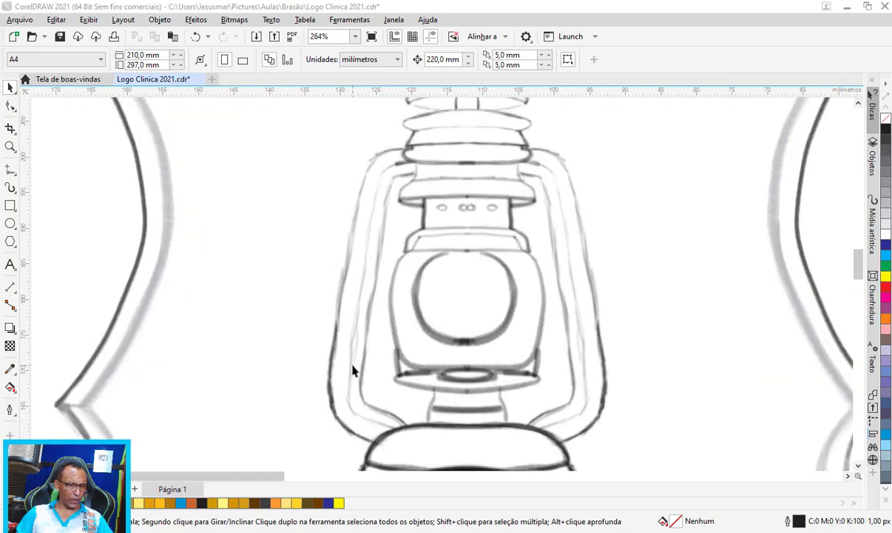
click(11, 170)
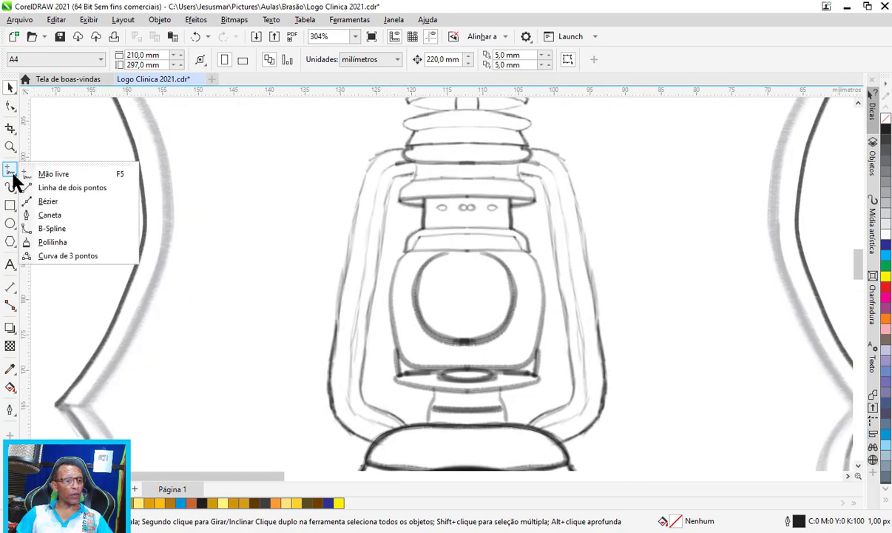
Step: With the B-spline tool, trace the handle's outer edge down to its bottom corner
click(54, 228)
scroll(377, 147, up, 1)
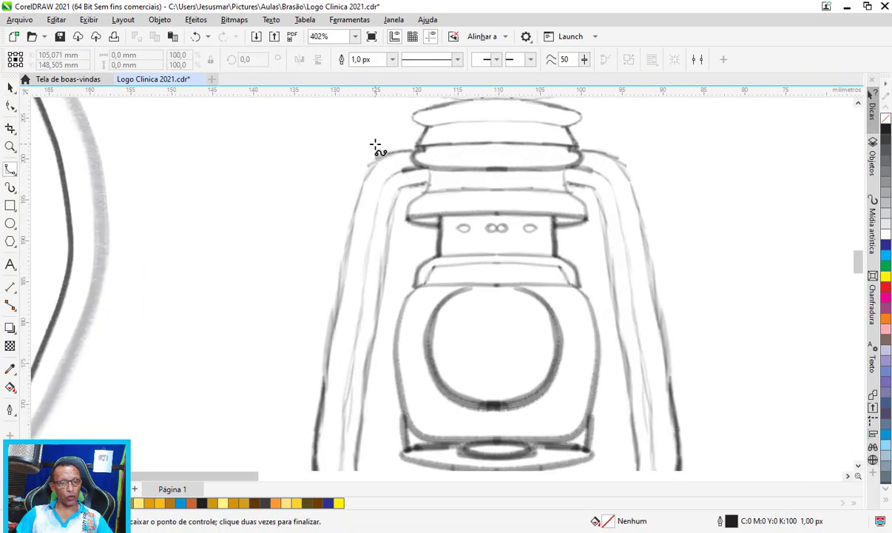
scroll(376, 147, up, 1)
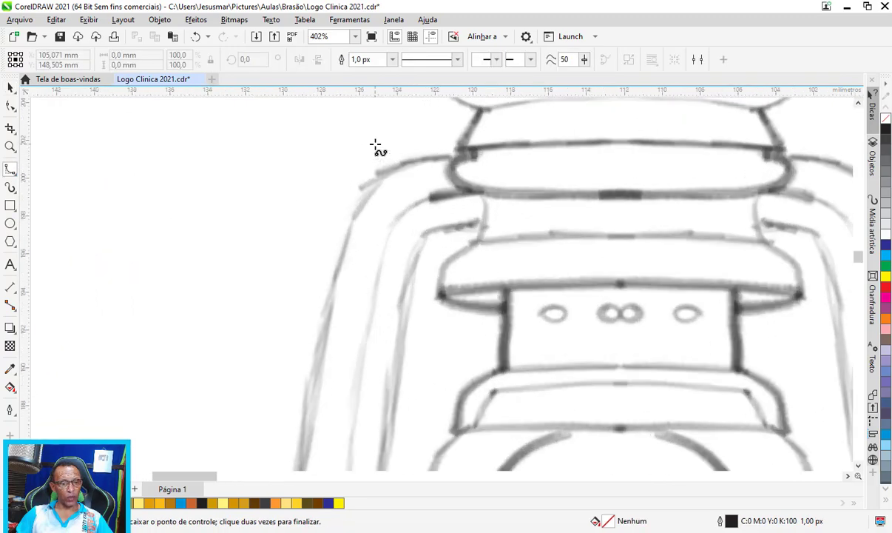
click(456, 158)
click(411, 158)
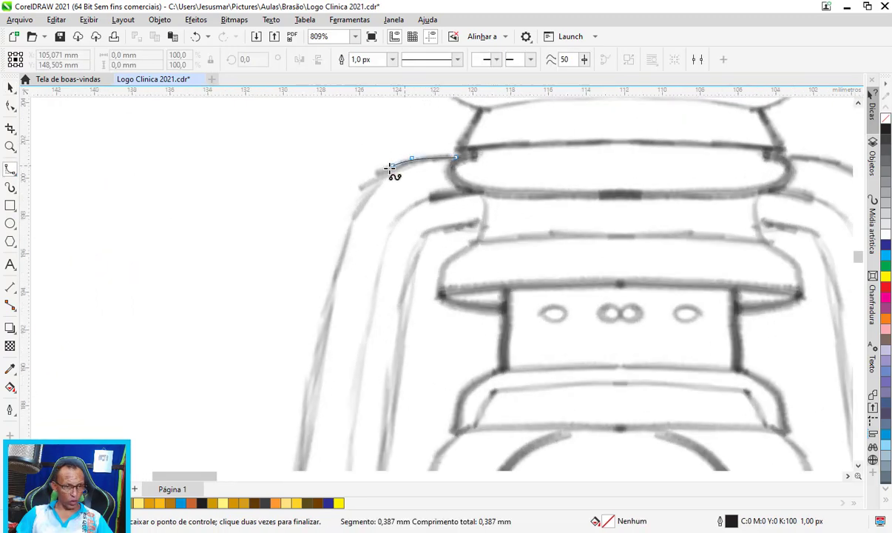
click(371, 177)
click(351, 216)
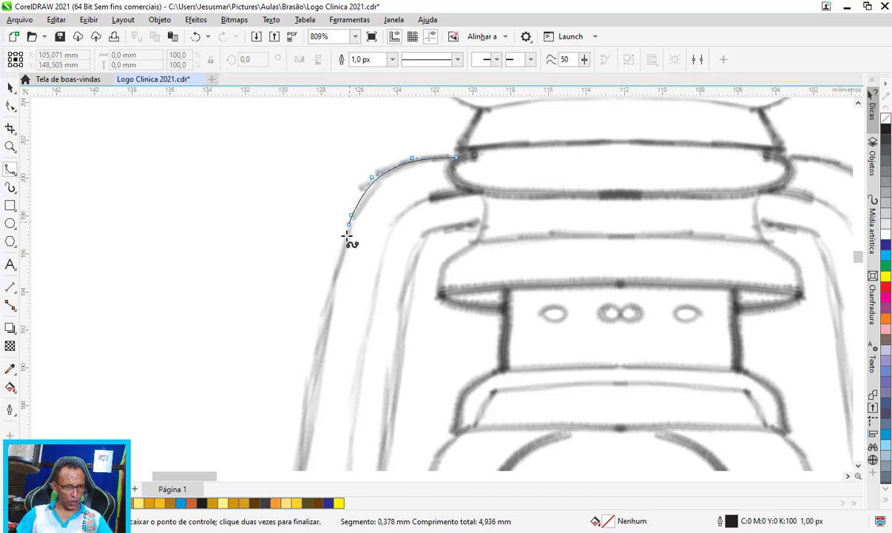
click(332, 284)
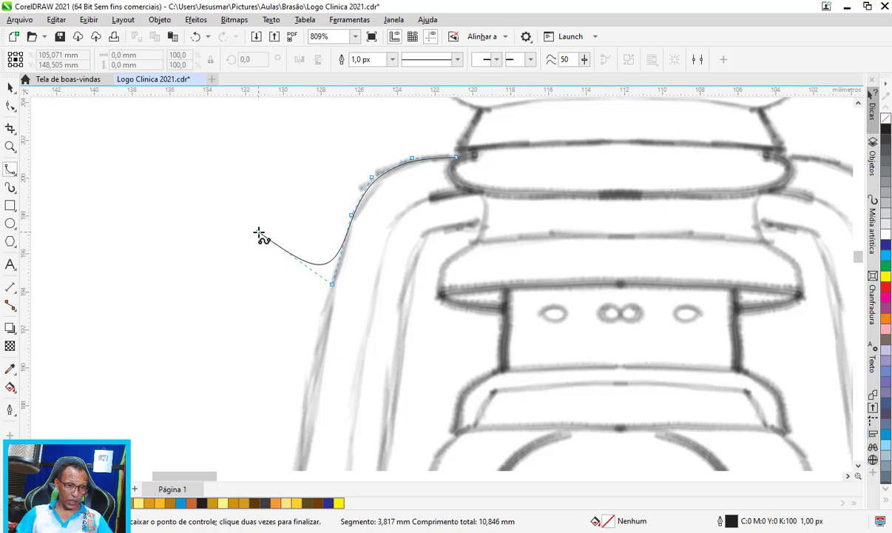
scroll(259, 234, down, 2)
scroll(319, 219, down, 2)
scroll(333, 213, down, 2)
scroll(333, 213, down, 2)
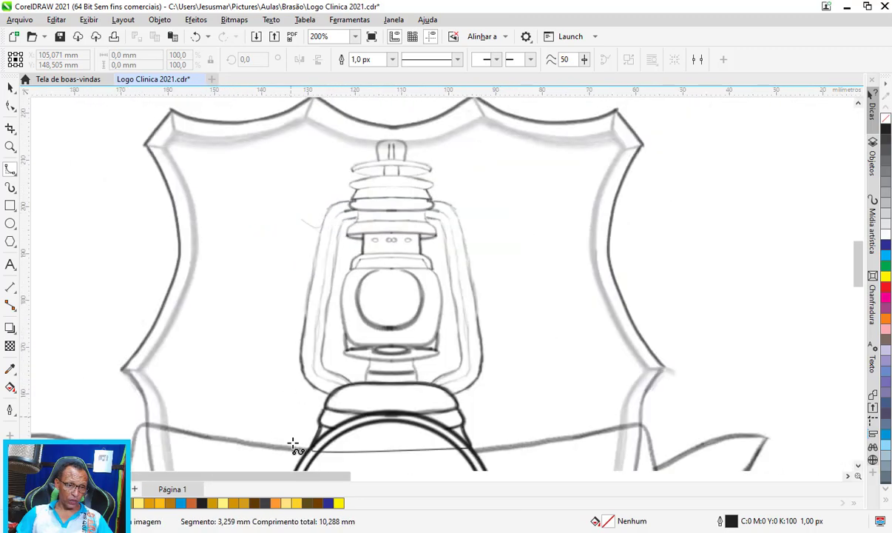
click(295, 398)
scroll(294, 355, up, 2)
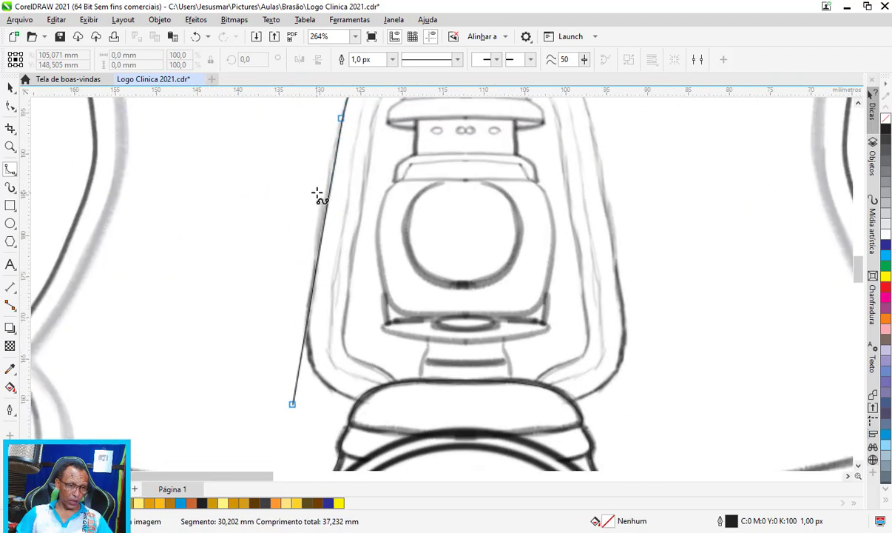
click(307, 312)
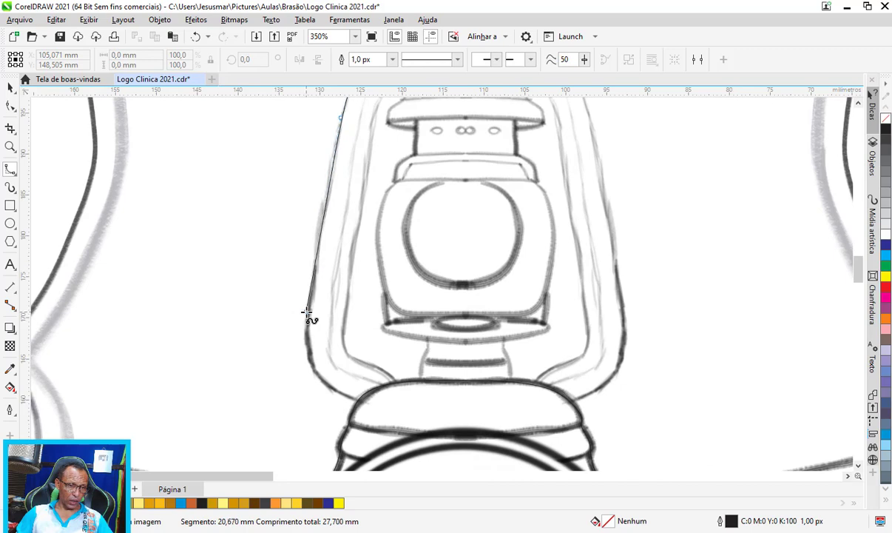
click(304, 352)
click(315, 375)
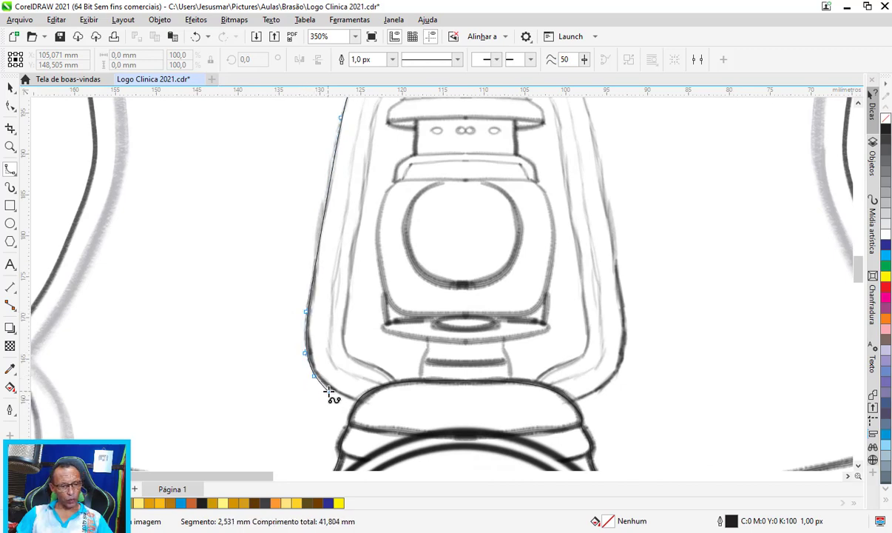
click(330, 390)
click(348, 398)
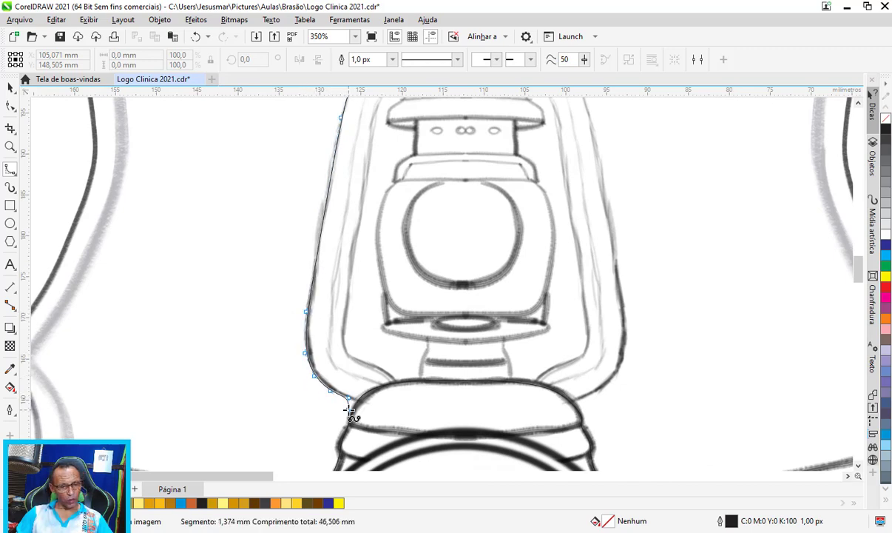
Step: Continue the outline past the base, then back up the handle's inner edge
scroll(349, 412, up, 1)
scroll(349, 403, up, 2)
scroll(369, 399, up, 1)
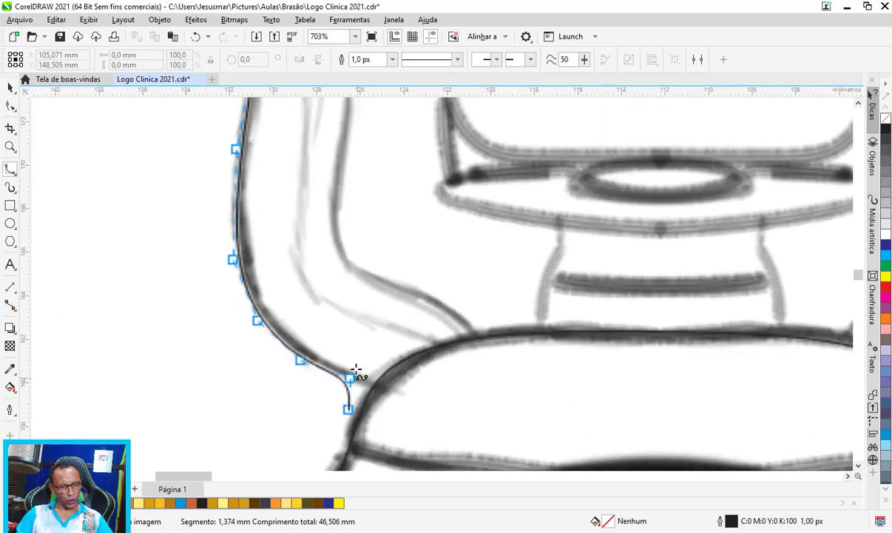
click(394, 398)
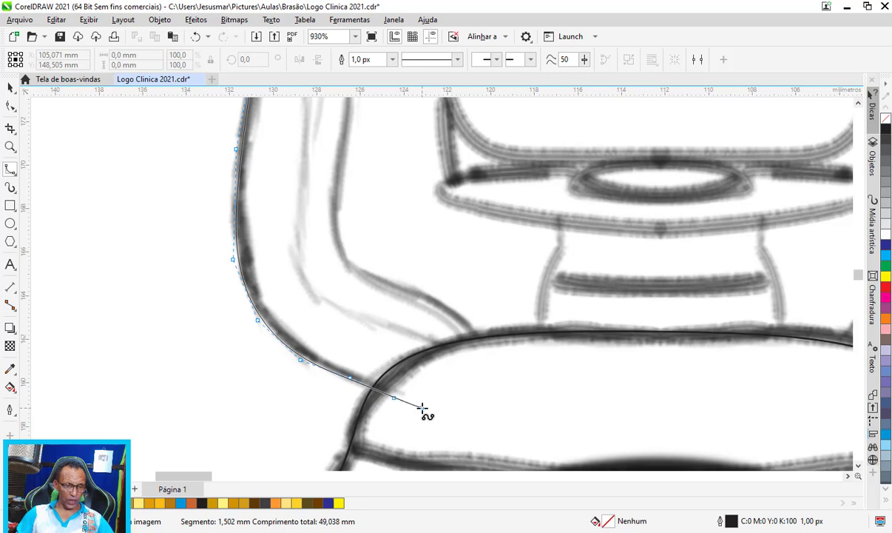
click(422, 407)
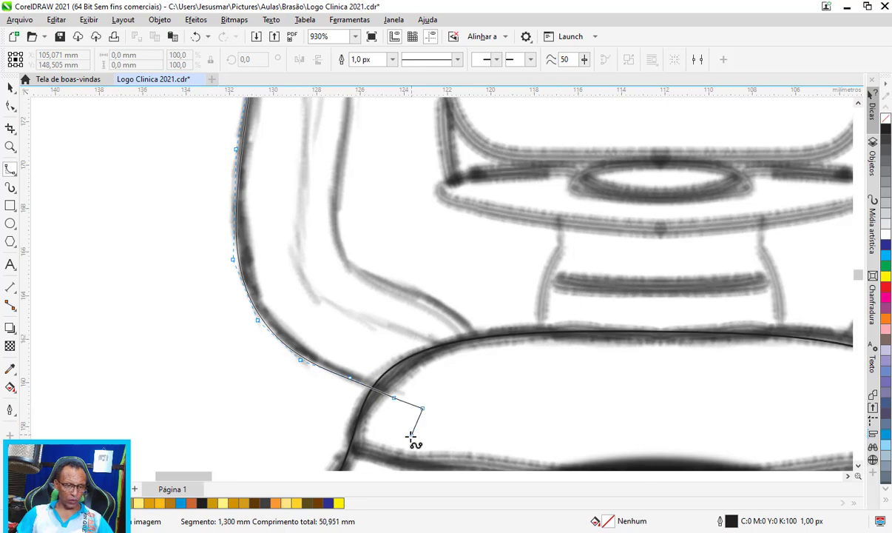
click(479, 337)
click(467, 322)
click(428, 294)
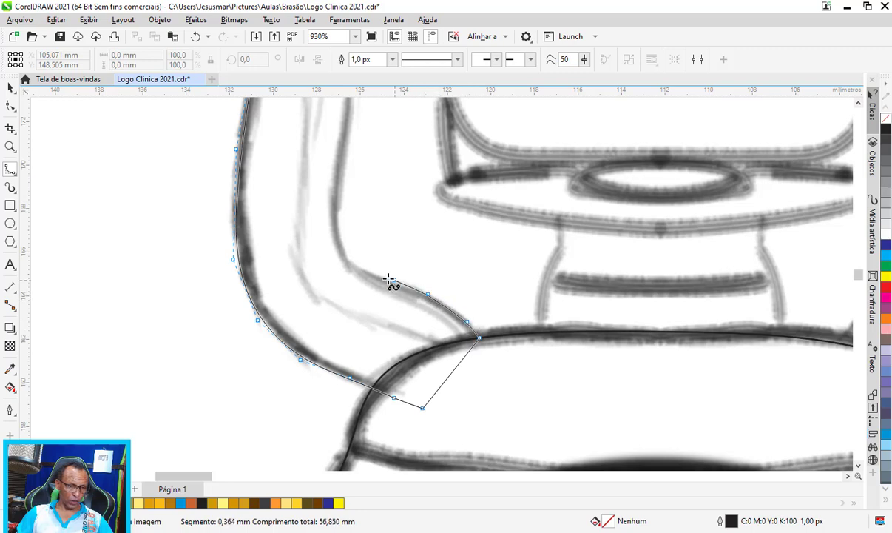
click(375, 276)
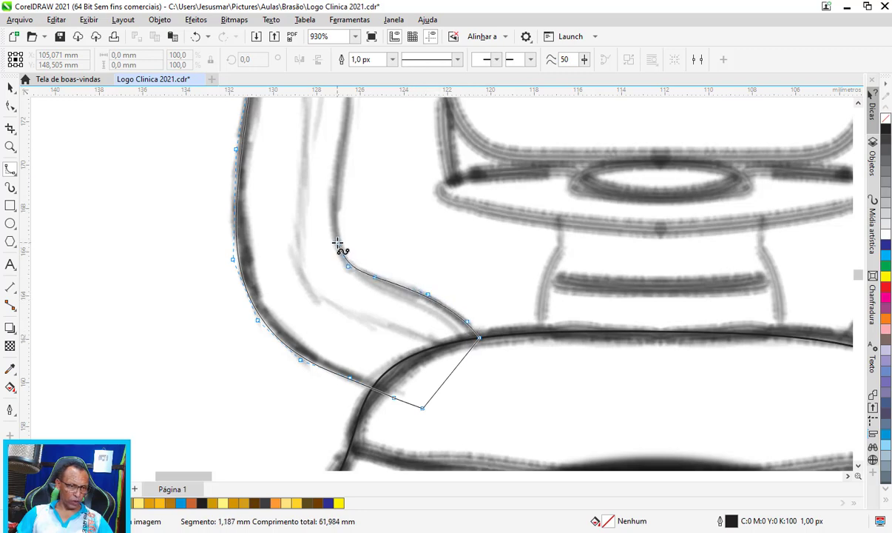
click(344, 157)
scroll(346, 155, down, 2)
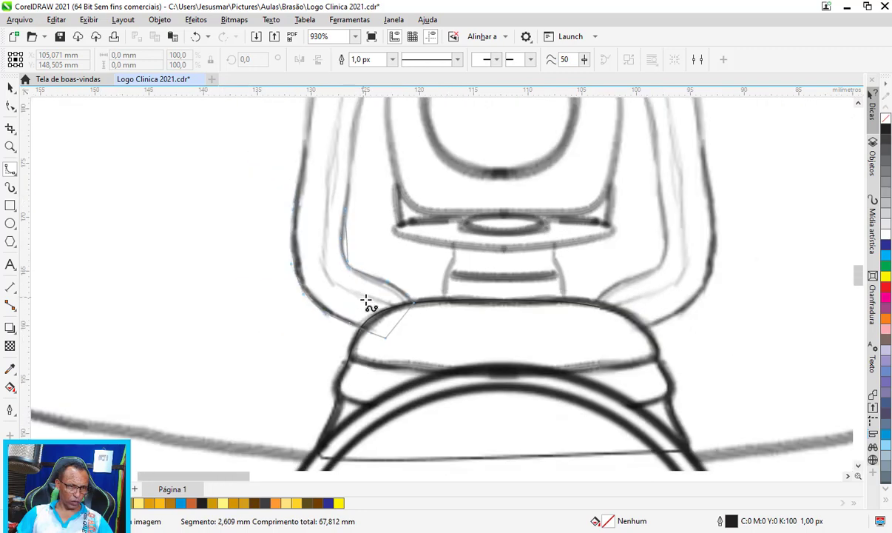
scroll(368, 302, down, 1)
scroll(367, 302, down, 1)
scroll(362, 285, down, 2)
scroll(356, 271, down, 1)
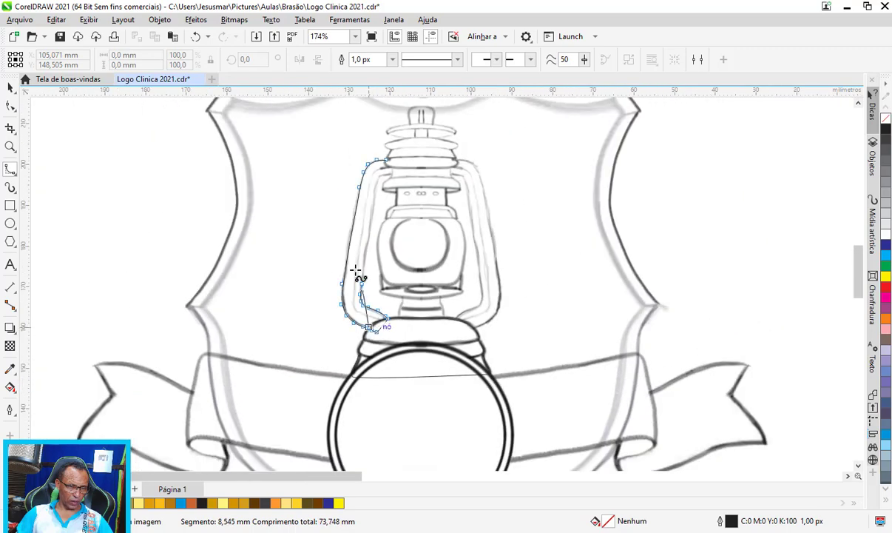
scroll(356, 270, up, 2)
scroll(371, 174, up, 1)
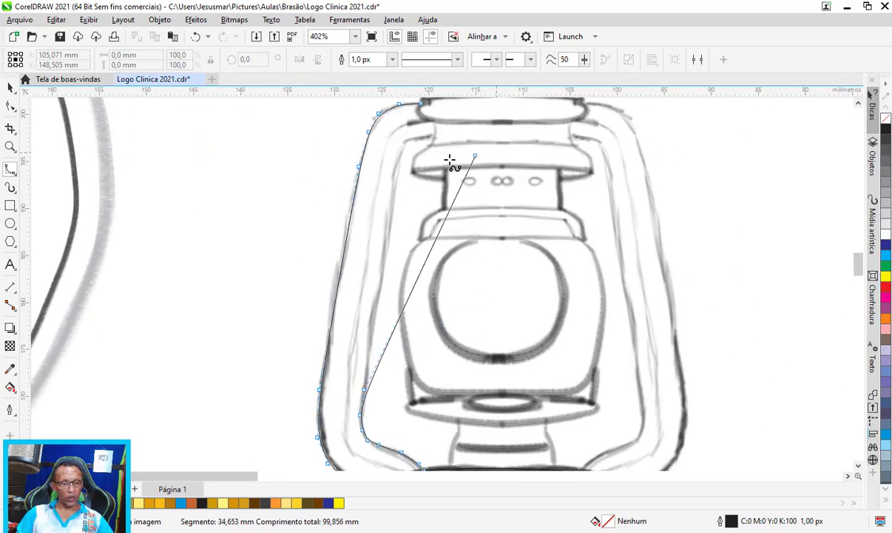
Step: Trace the bend at the handle's top and close the curve at its start point
click(394, 160)
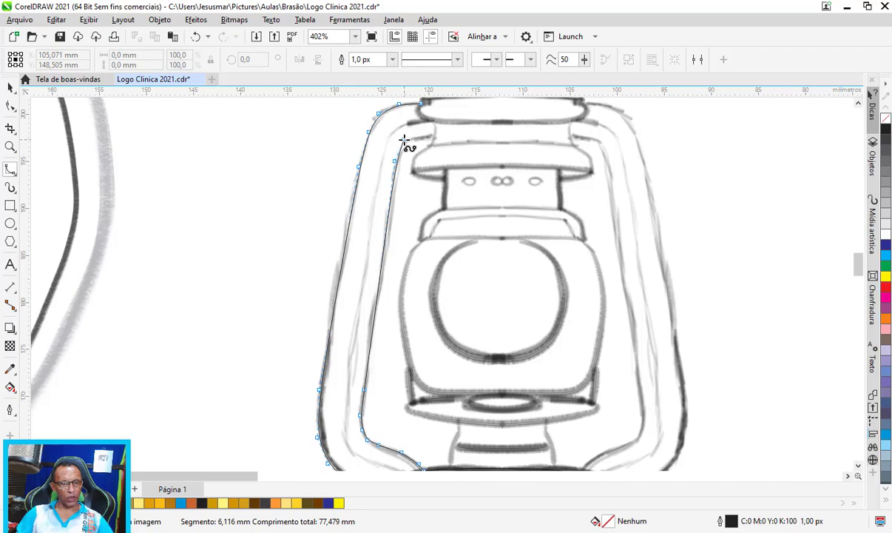
click(404, 140)
click(446, 219)
scroll(446, 219, down, 1)
scroll(425, 159, up, 1)
scroll(424, 159, up, 1)
scroll(425, 159, up, 1)
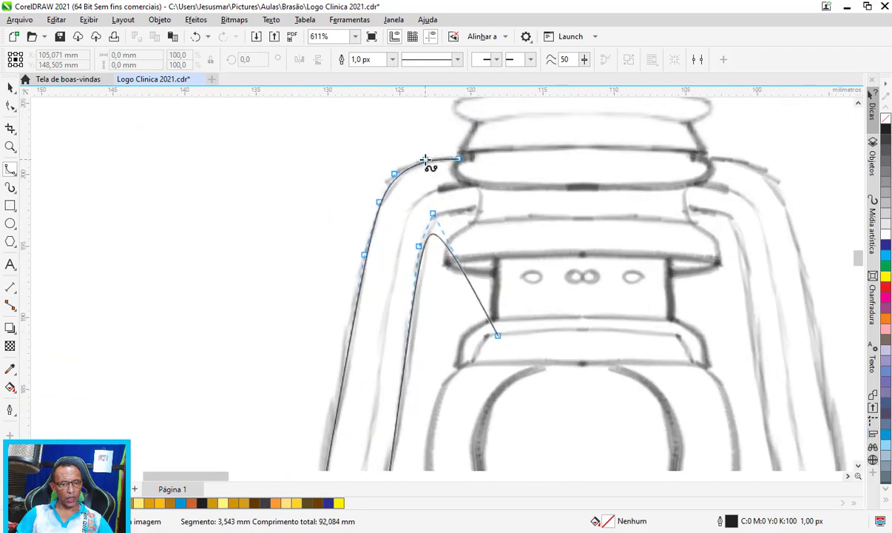
click(450, 211)
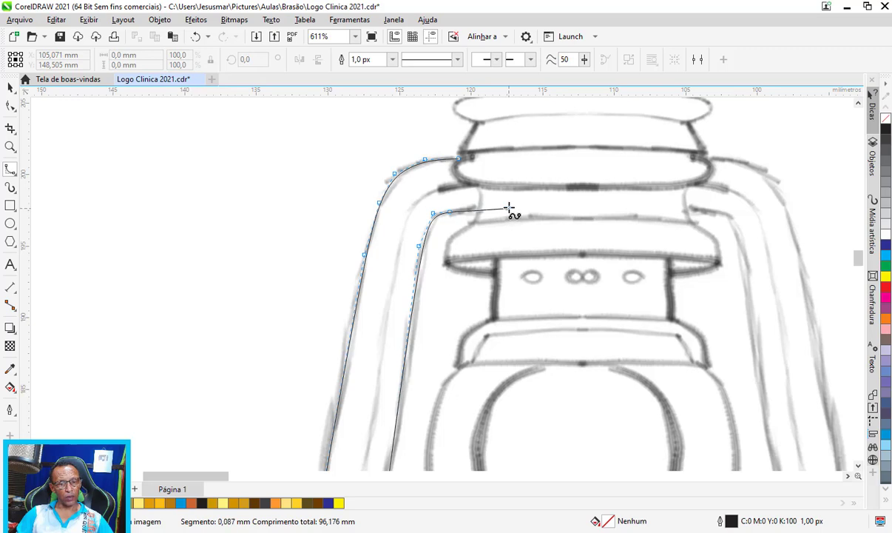
click(508, 207)
click(504, 159)
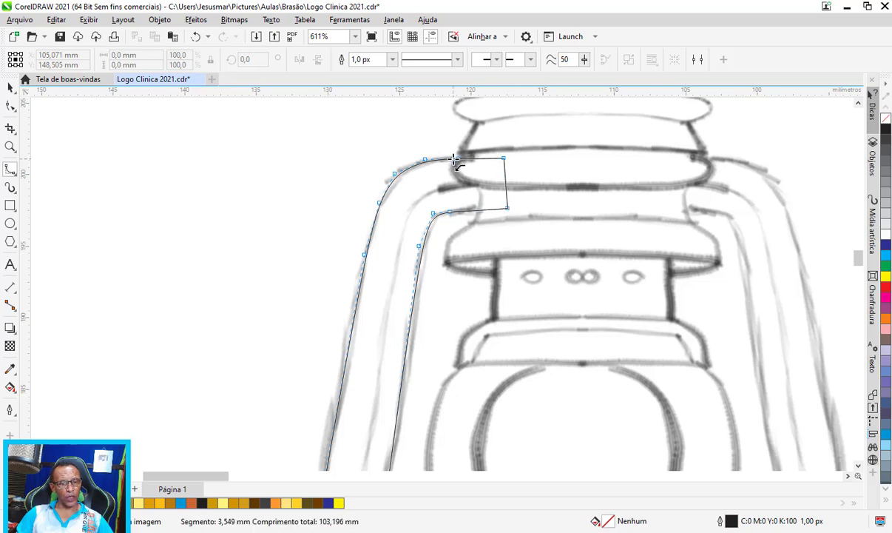
click(458, 158)
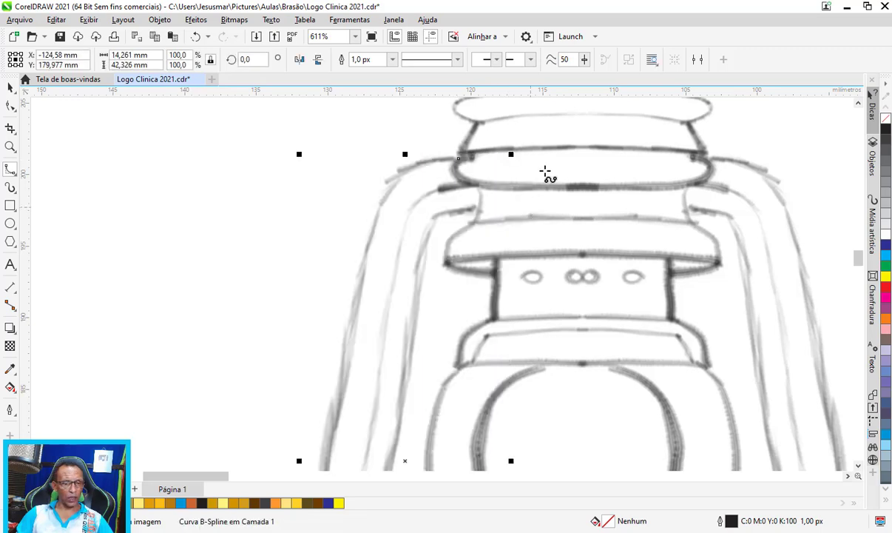
Step: Draw a second B-spline curve along the handle's inner edge and bottom bend
scroll(432, 188, up, 2)
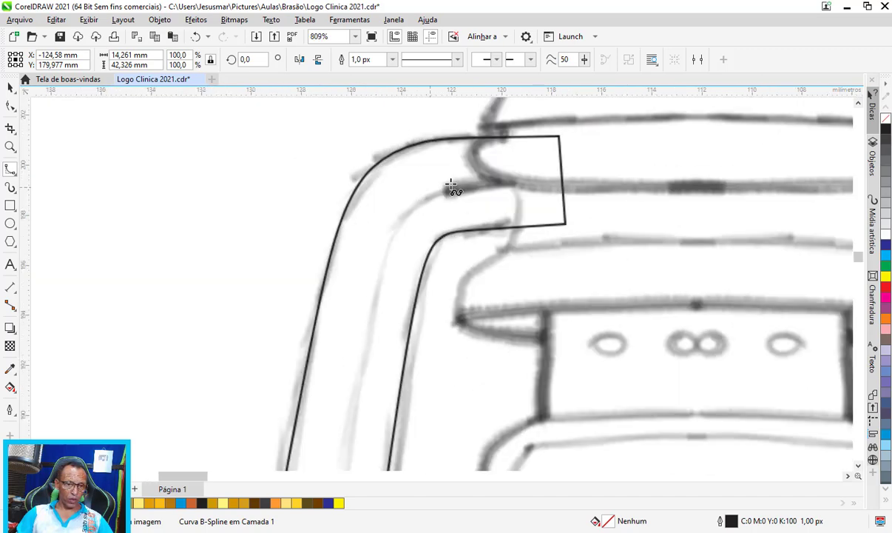
click(579, 179)
click(488, 181)
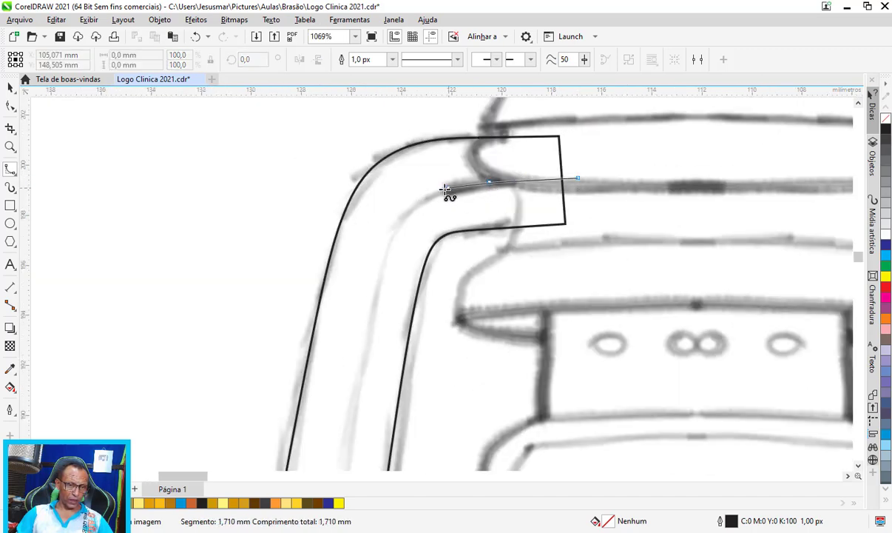
click(435, 190)
click(403, 209)
click(377, 288)
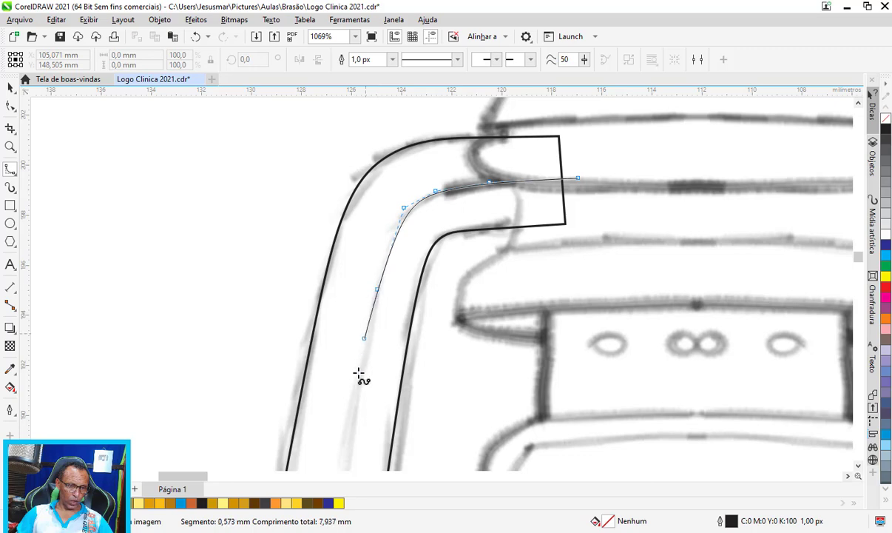
click(350, 441)
click(370, 400)
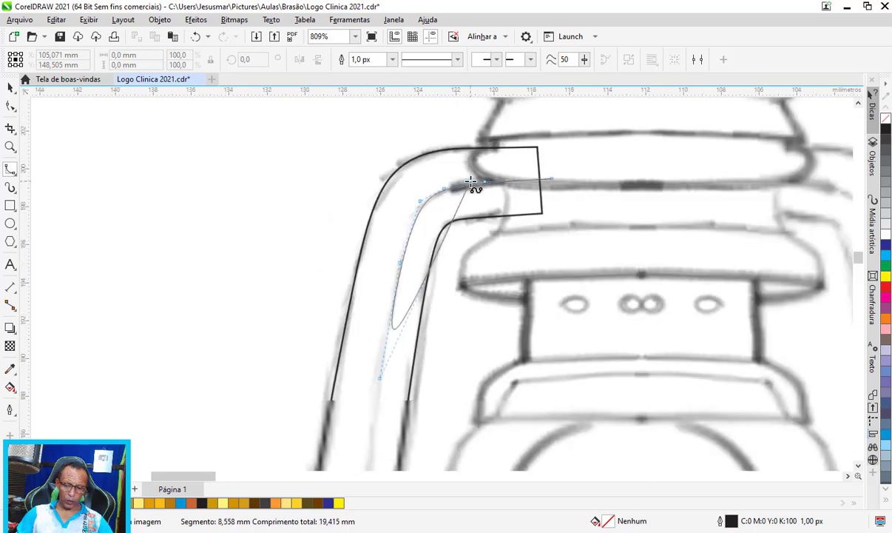
scroll(474, 185, down, 1)
scroll(472, 169, down, 1)
scroll(472, 169, down, 1)
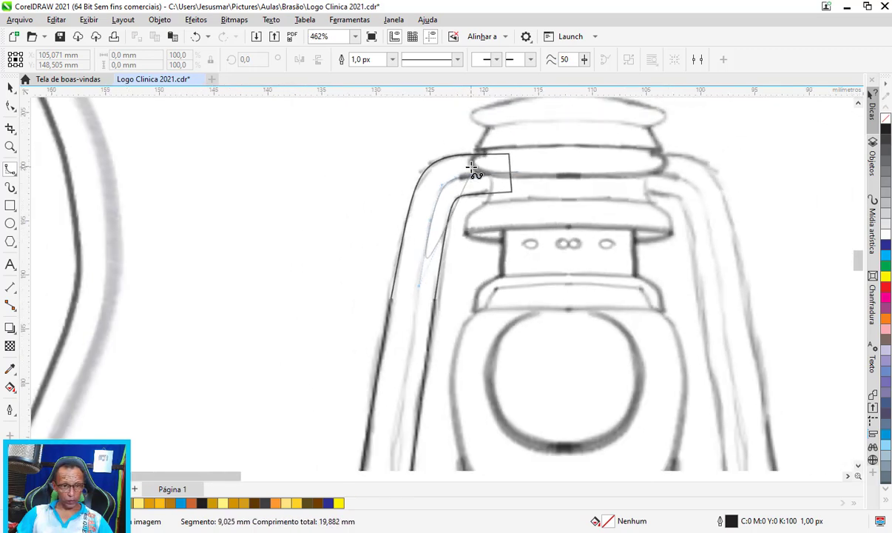
scroll(472, 168, down, 2)
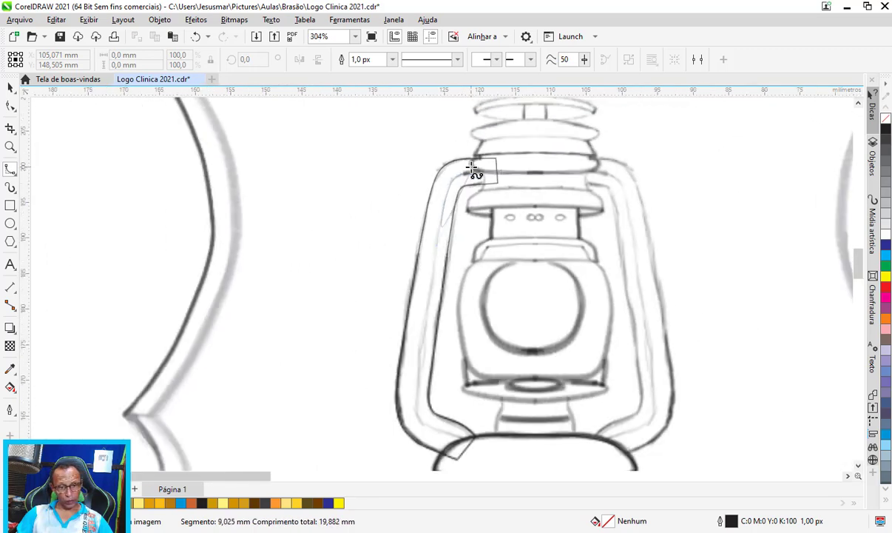
click(414, 399)
click(416, 420)
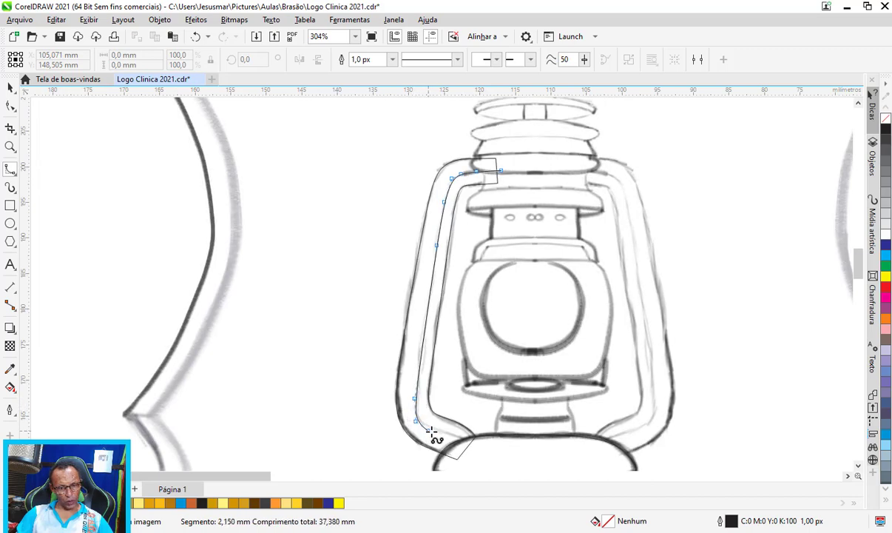
double_click(488, 449)
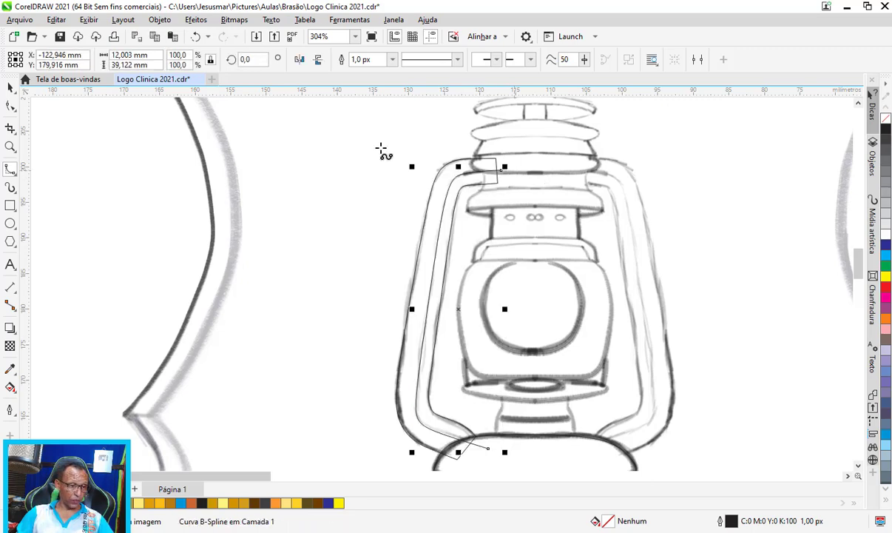
Step: Smart Fill the area between the two handle curves to create the inner band
click(14, 392)
click(90, 402)
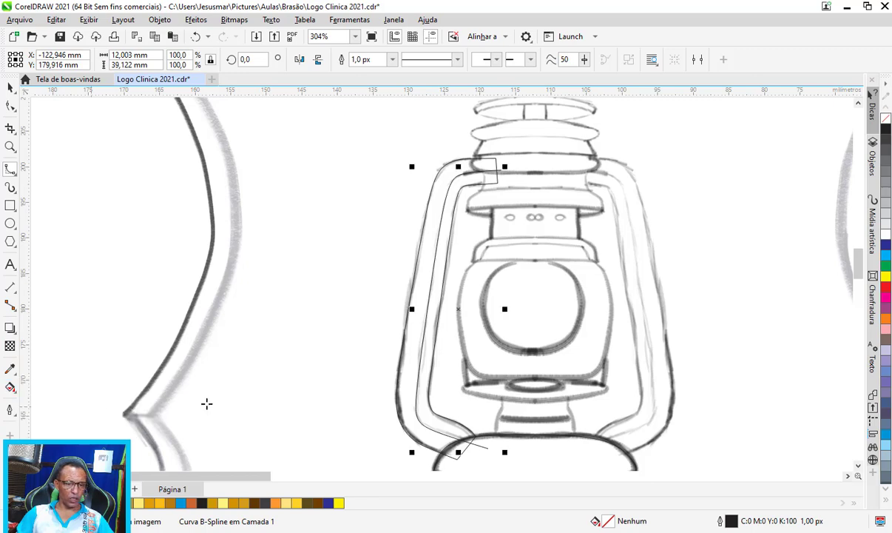
click(431, 316)
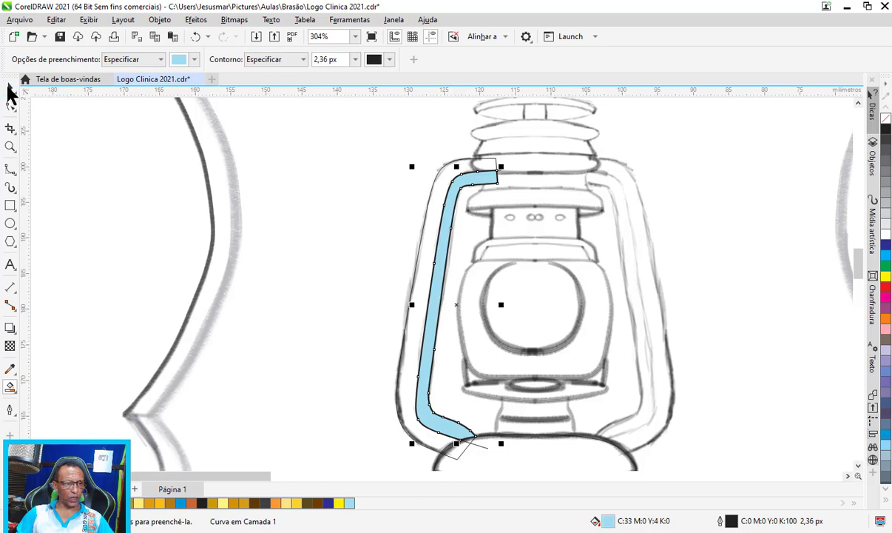
click(10, 88)
click(329, 181)
Step: Fill the inner band dark brown and the outer handle outline gold
scroll(370, 248, down, 1)
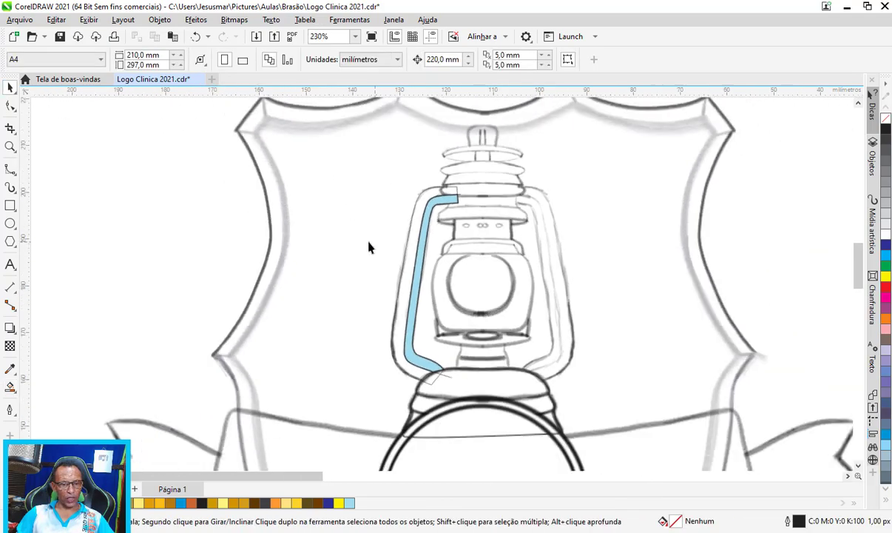
scroll(319, 253, down, 1)
scroll(319, 253, down, 1)
scroll(366, 224, up, 1)
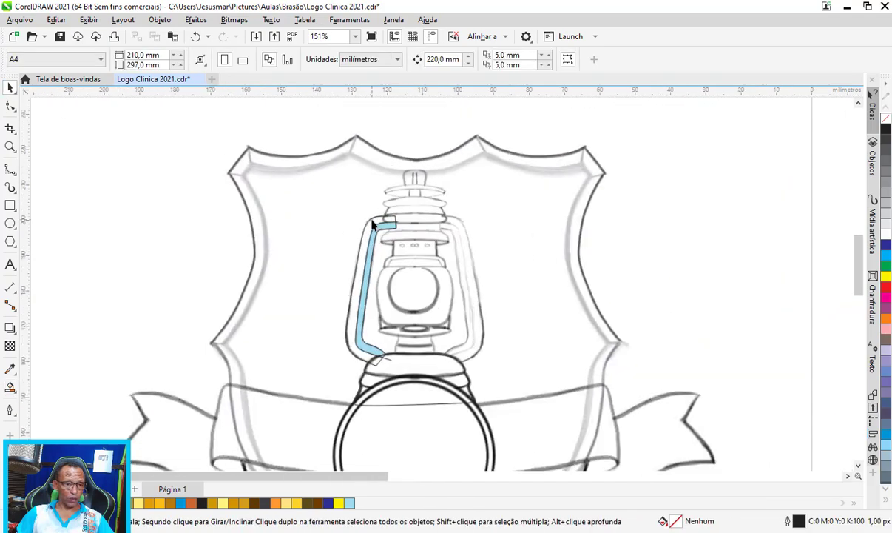
scroll(372, 224, up, 1)
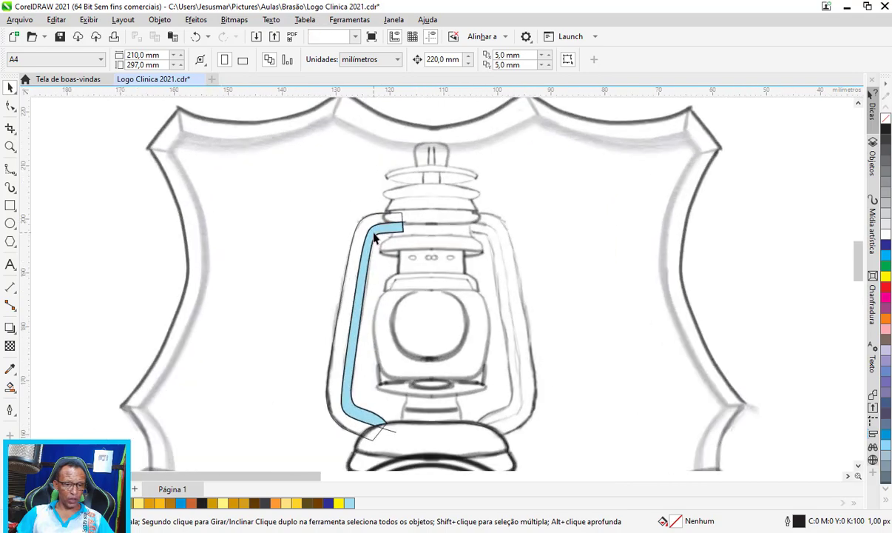
click(375, 237)
scroll(376, 229, up, 1)
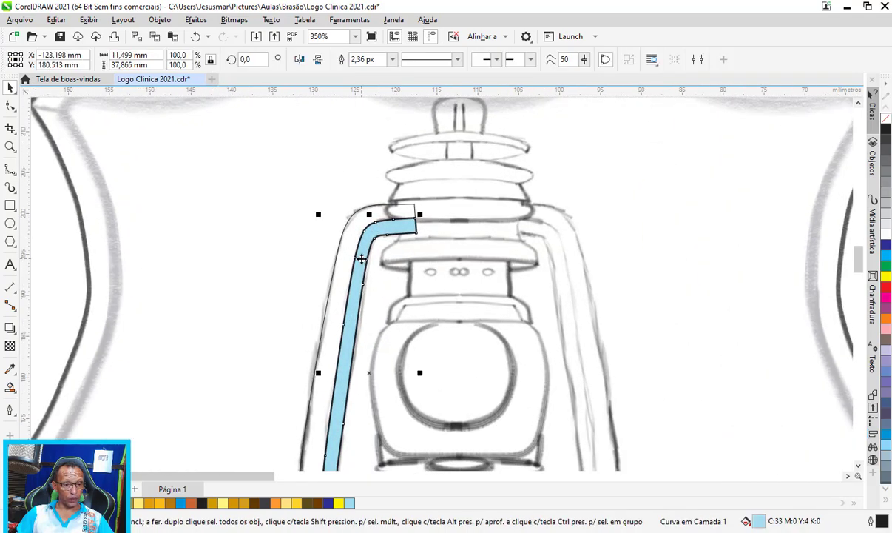
scroll(362, 258, up, 1)
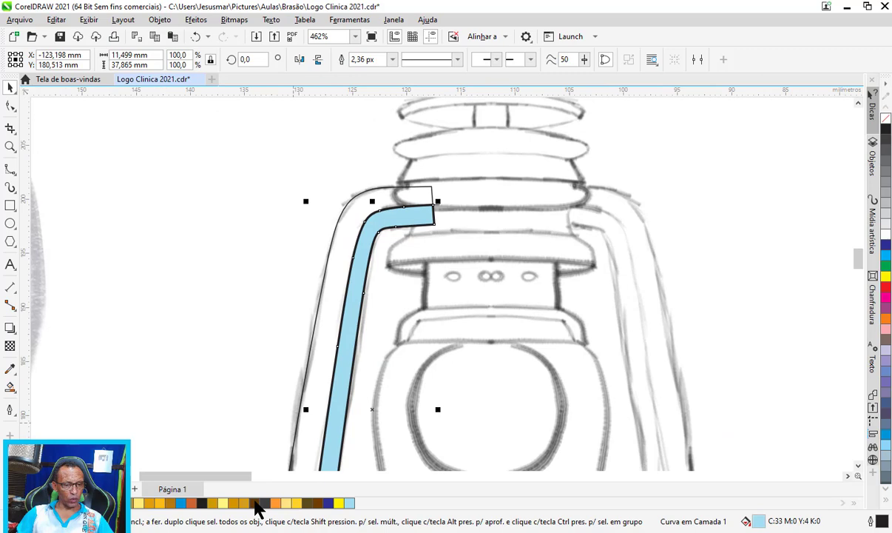
click(256, 503)
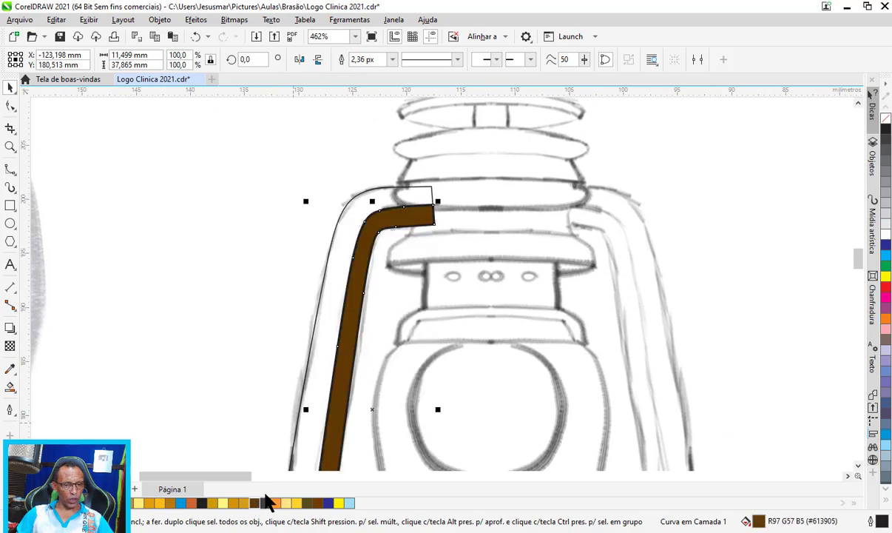
click(331, 294)
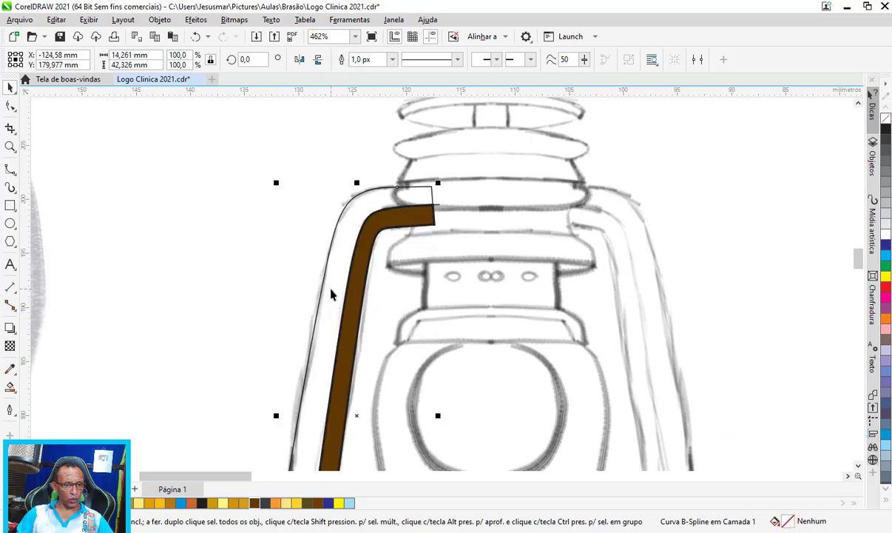
click(161, 504)
Step: Deselect the handle and cancel an accidental move of the gold shape
scroll(249, 222, down, 1)
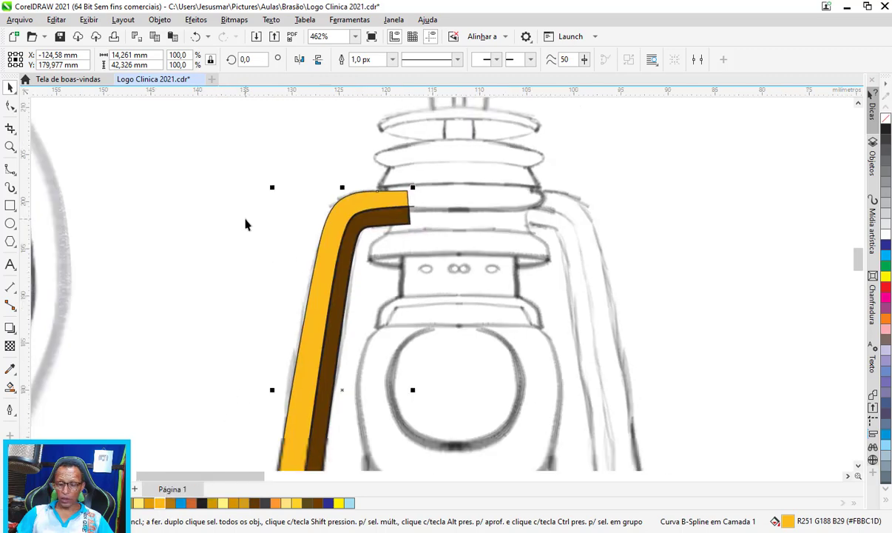
scroll(248, 220, down, 2)
scroll(248, 219, down, 1)
key(Escape)
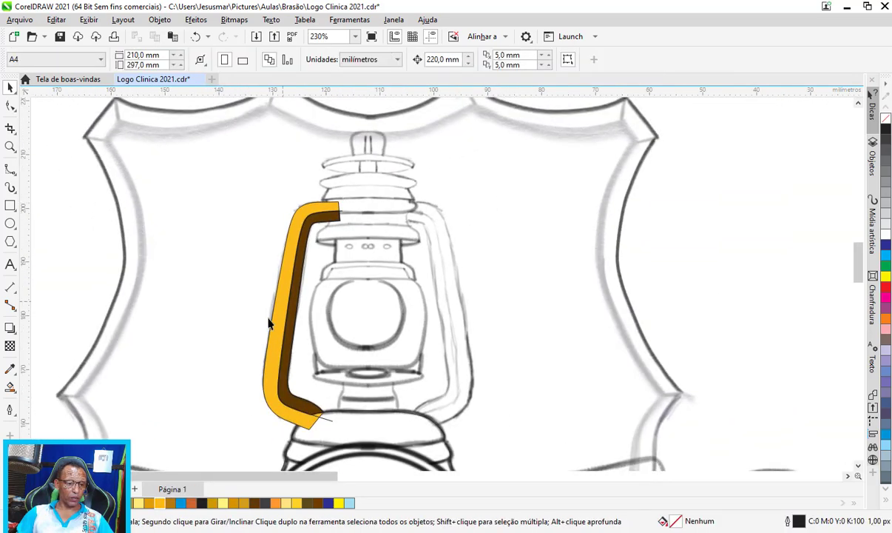
scroll(279, 396, up, 1)
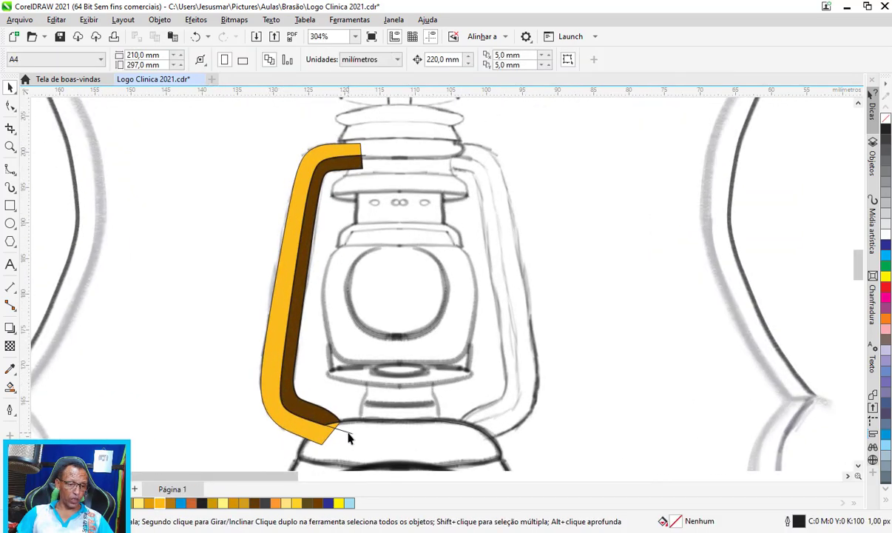
drag(349, 437, 545, 392)
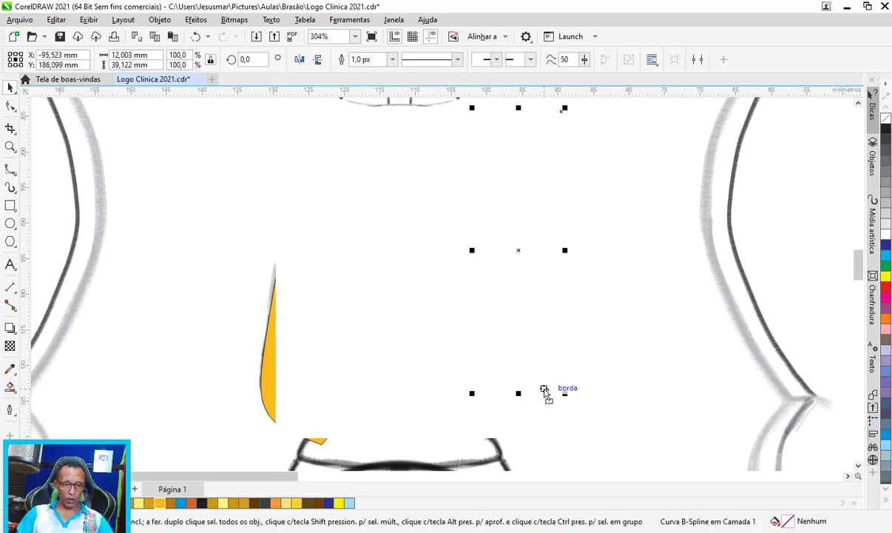
key(Escape)
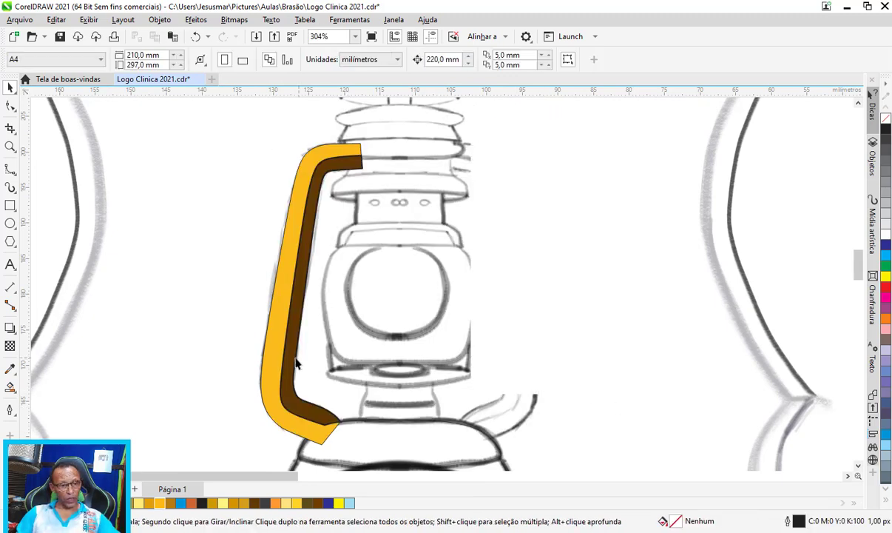
Step: Give the handle band a gradient with dark brown ends and a yellow middle stop, aligned along the band
click(289, 357)
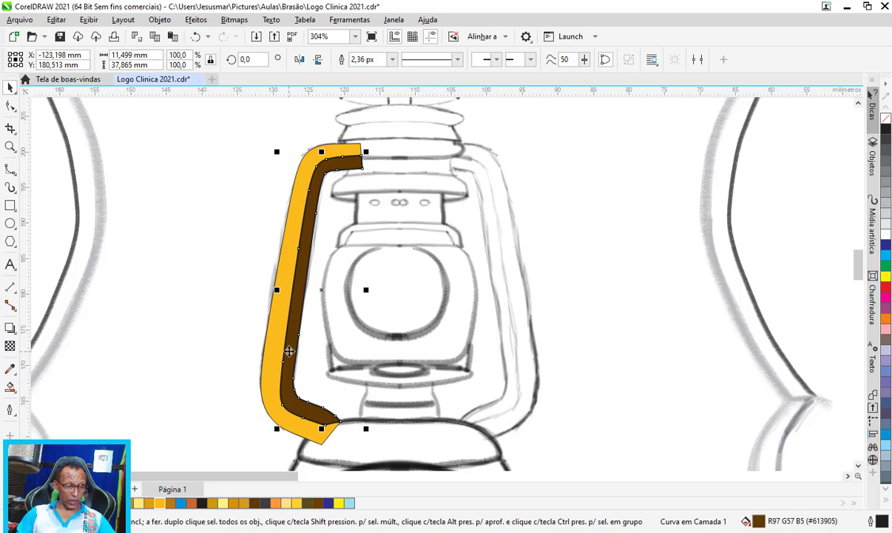
click(12, 393)
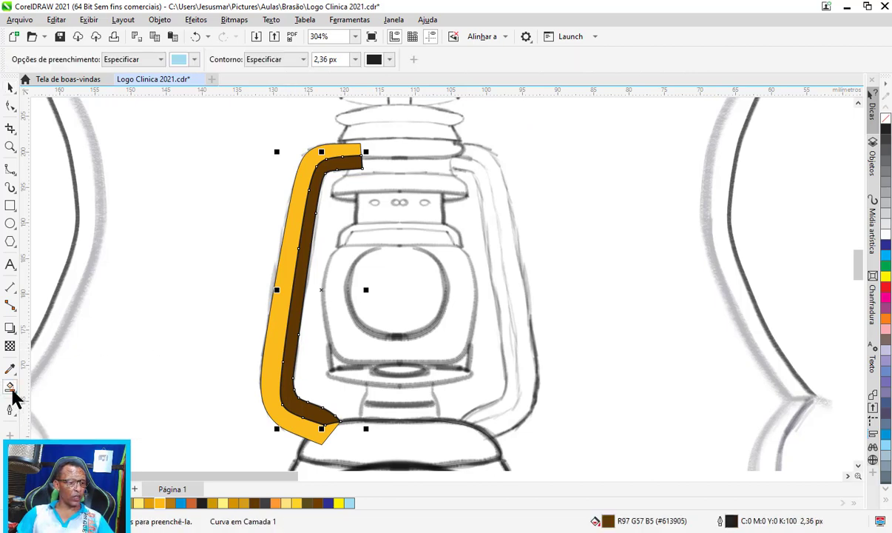
click(12, 393)
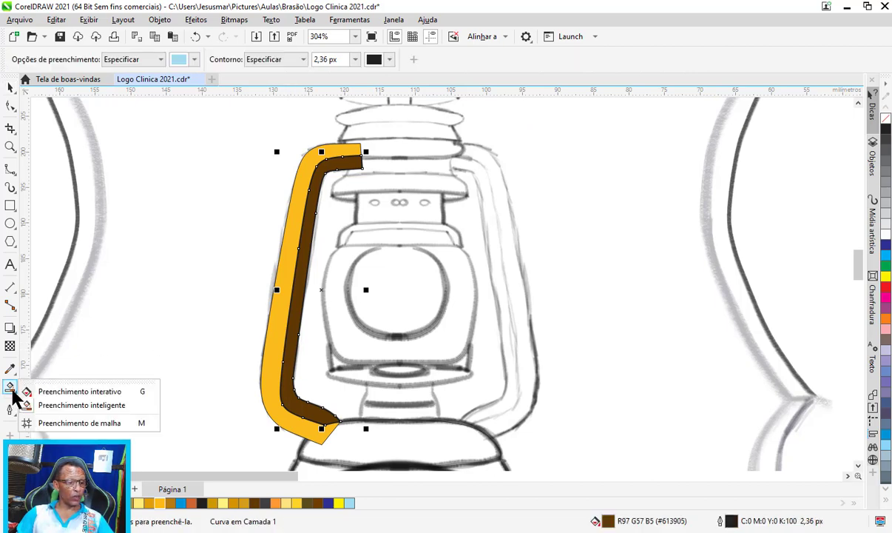
click(116, 391)
drag(279, 381, 312, 150)
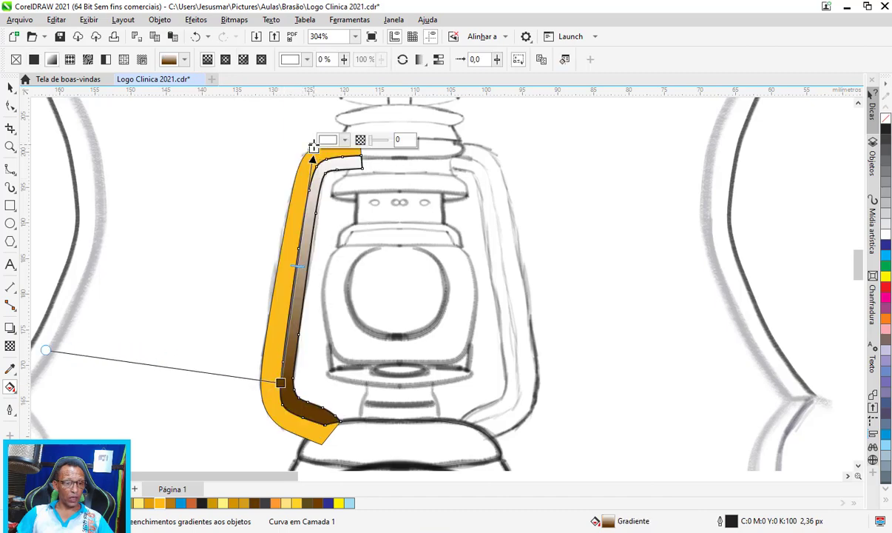
click(254, 507)
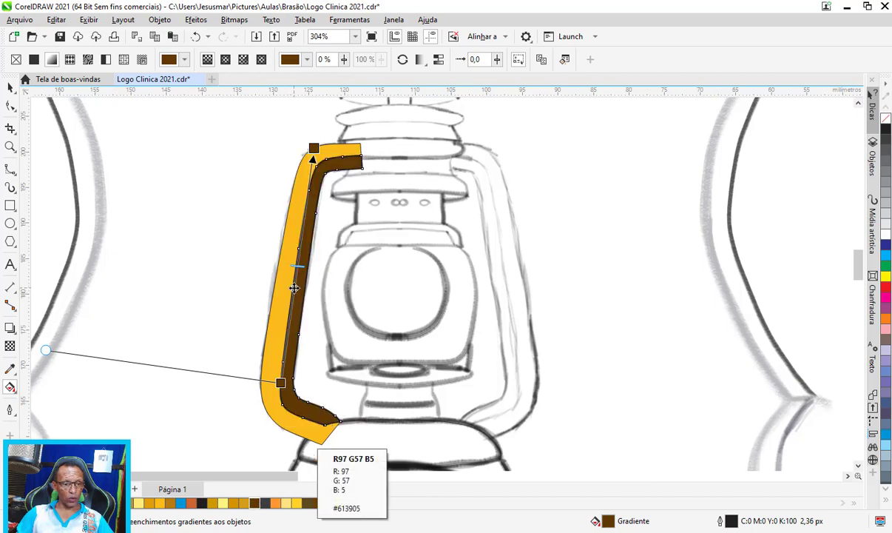
double_click(294, 288)
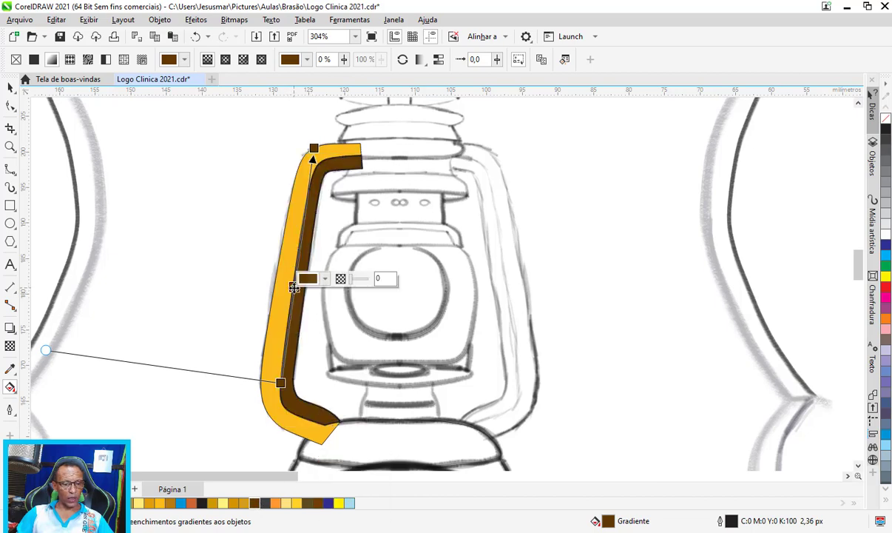
click(297, 503)
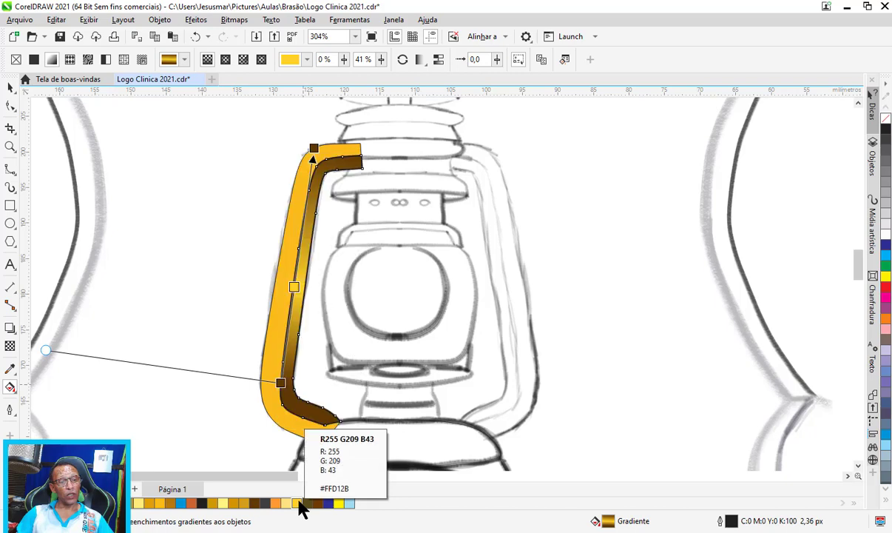
drag(281, 382, 330, 433)
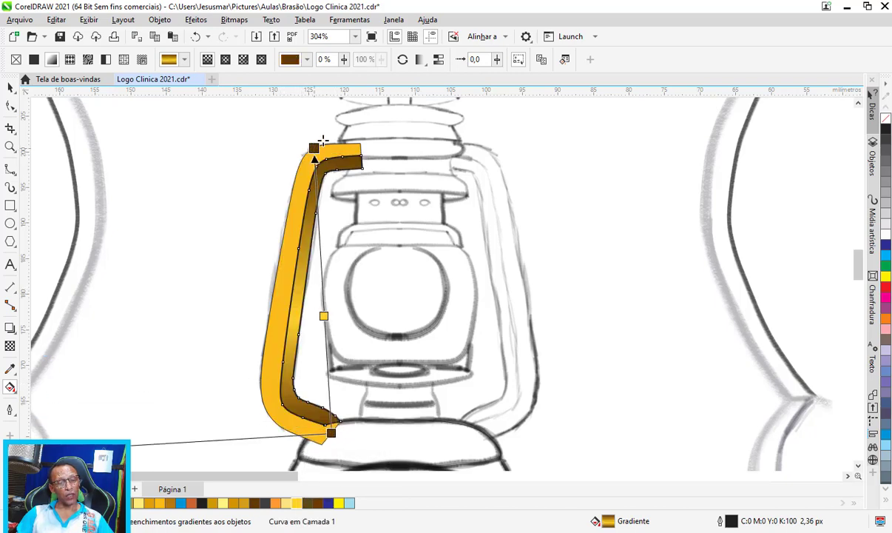
drag(313, 148, 352, 126)
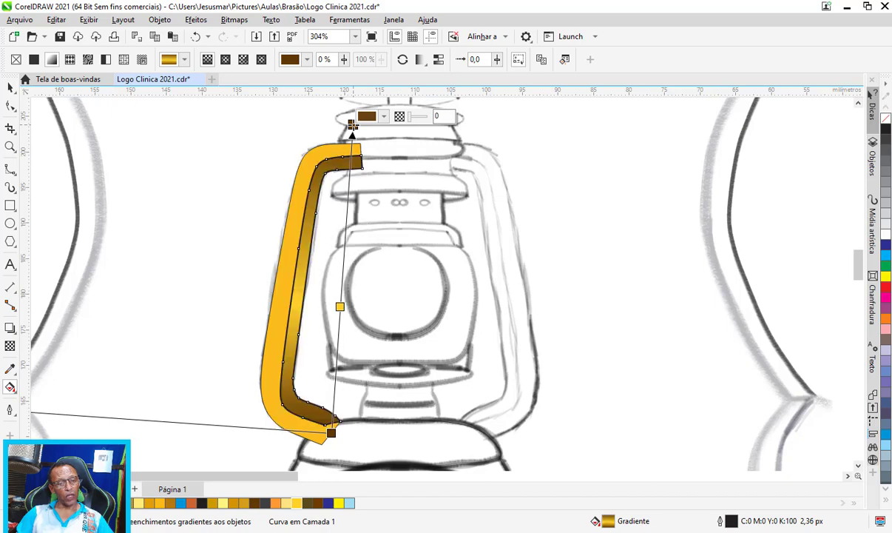
Step: Remove the handle band's outline and deselect it
click(12, 87)
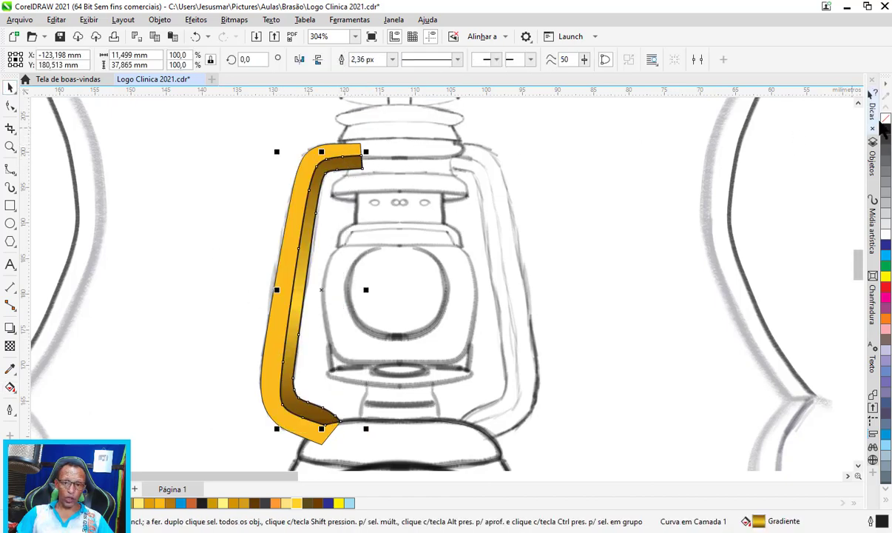
right_click(885, 125)
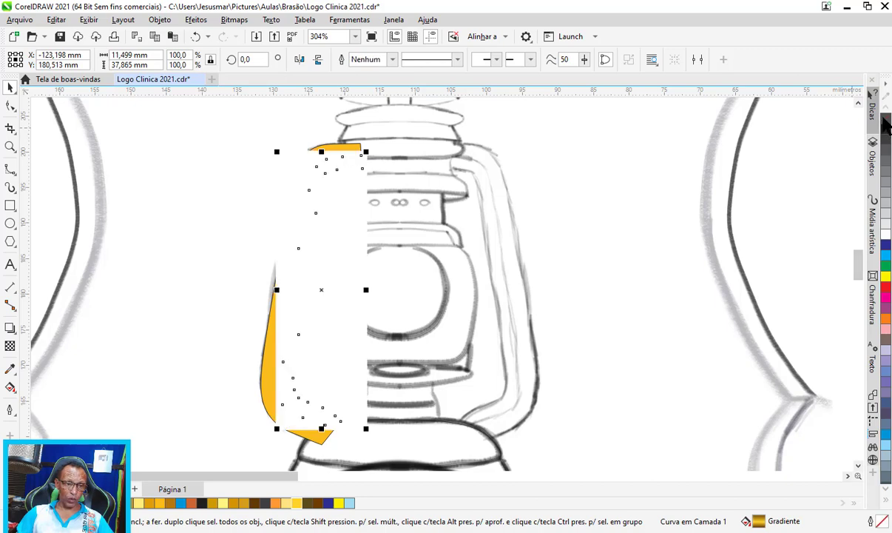
click(566, 164)
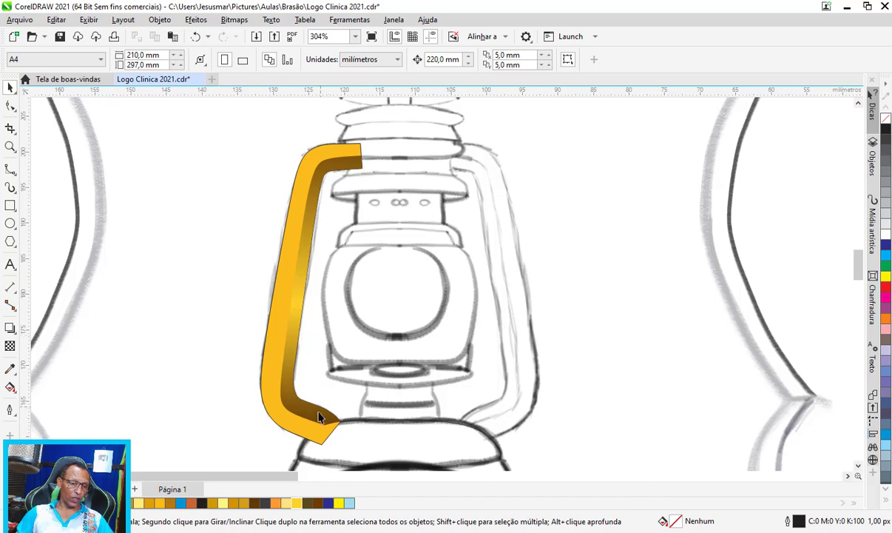
Step: Set the gradient's bottom stop to #853C00 using the RGB mixer
click(320, 418)
key(g)
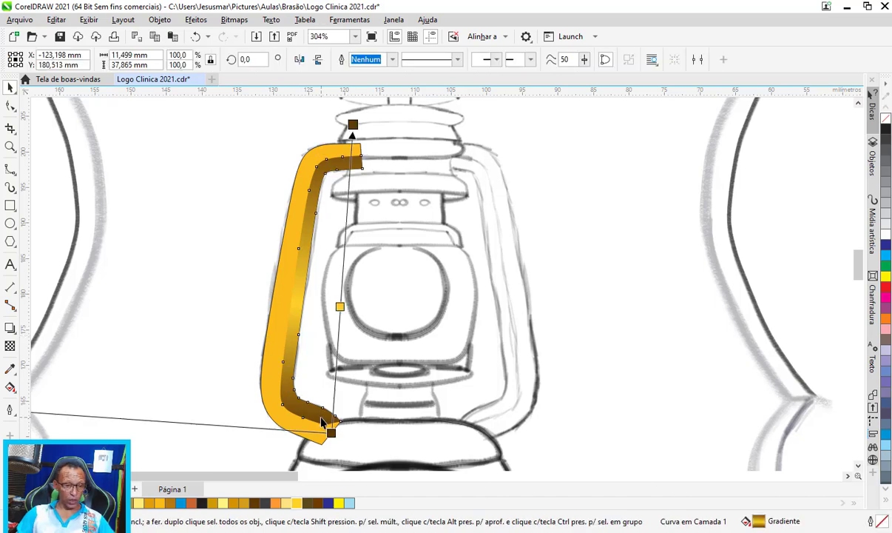
click(331, 433)
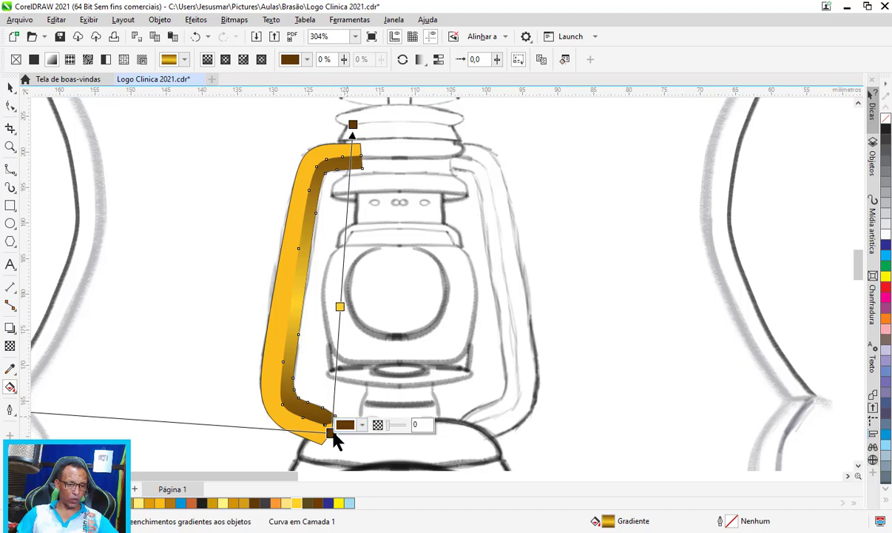
click(361, 425)
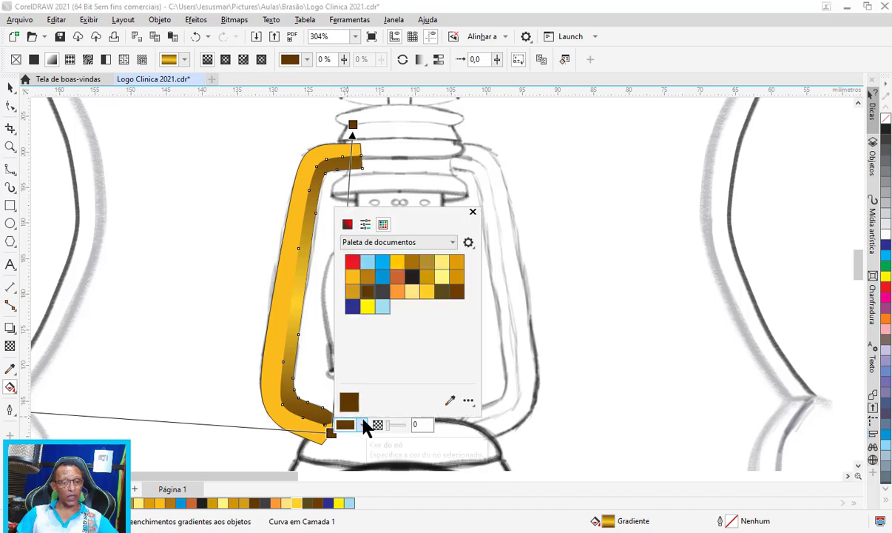
click(347, 225)
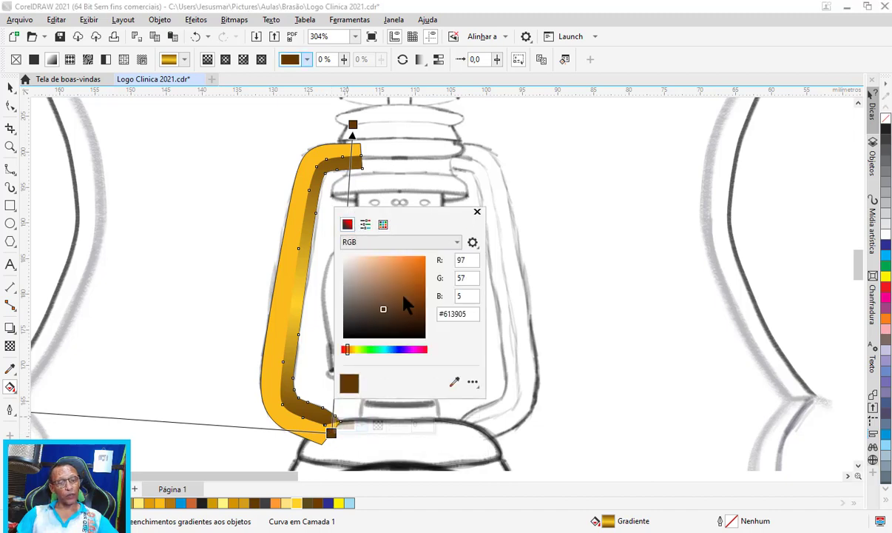
drag(409, 295, 424, 290)
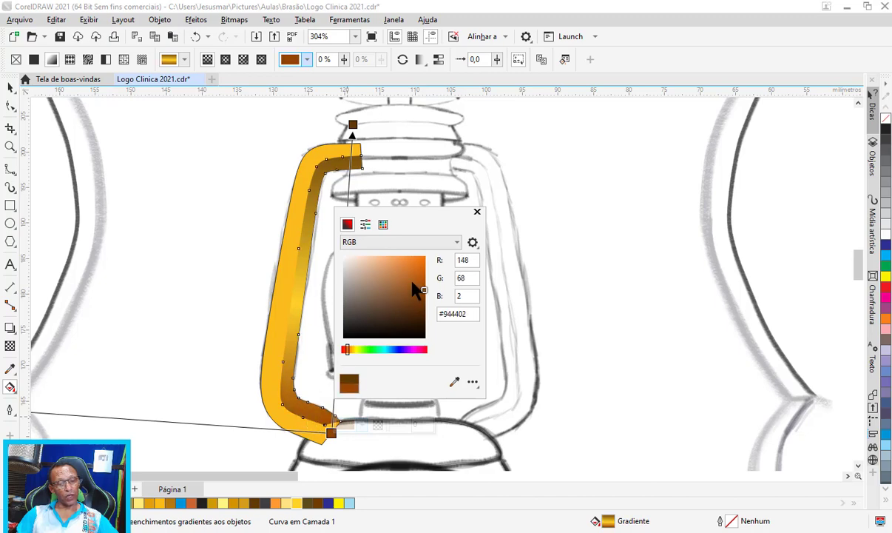
drag(424, 290, 426, 296)
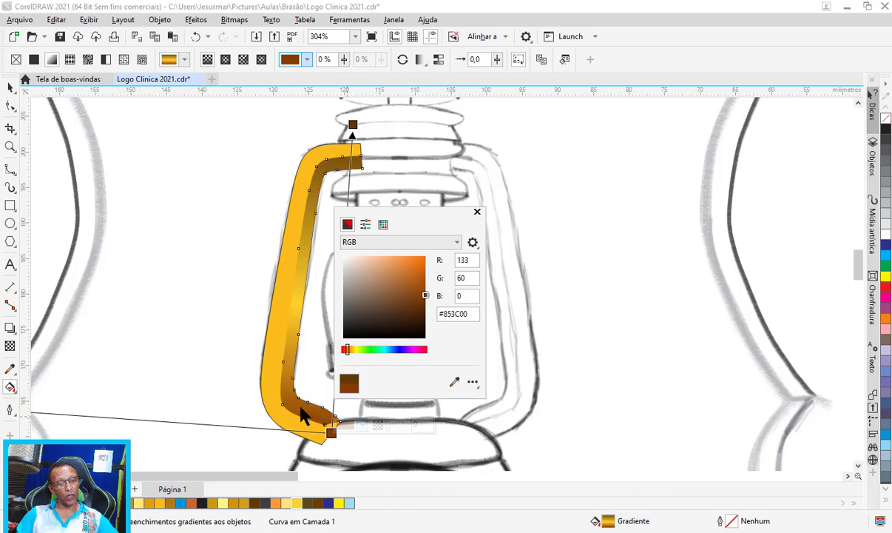
click(477, 213)
Step: Set the gradient's top stop to #964600 and check the result
click(353, 125)
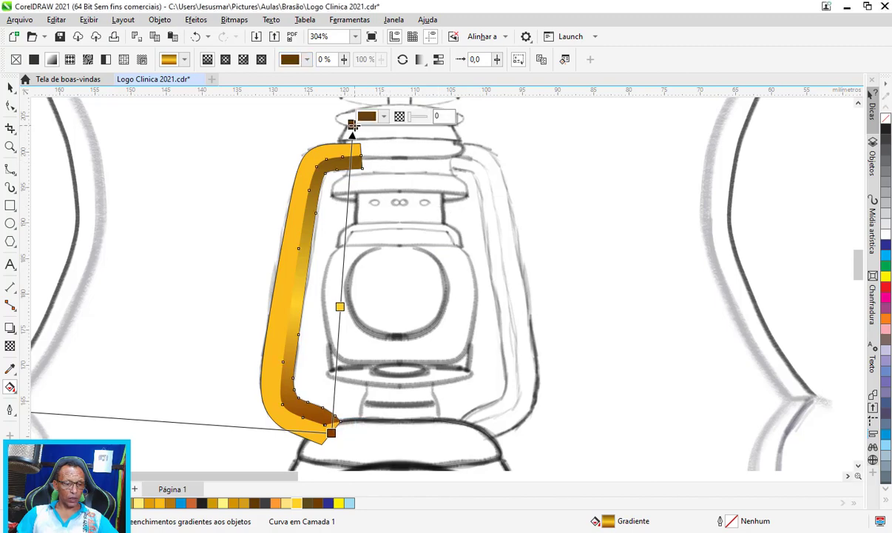
click(370, 117)
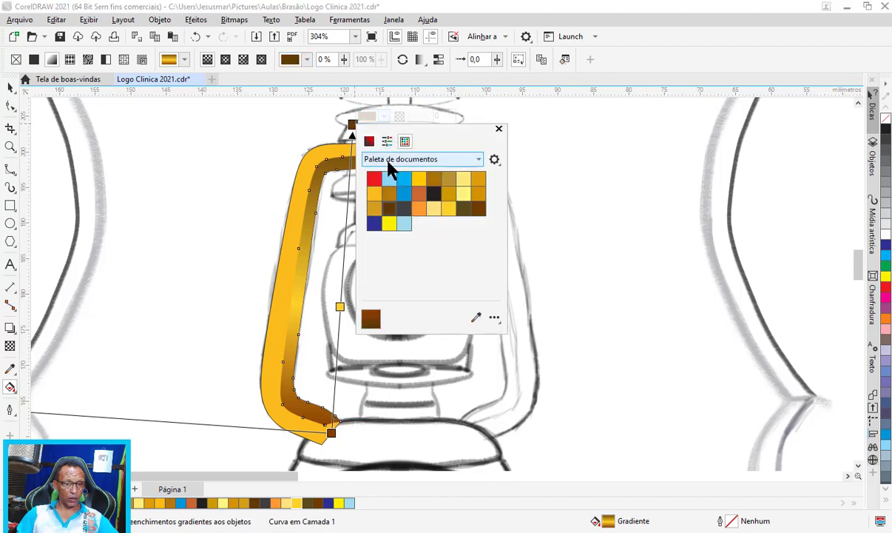
click(370, 141)
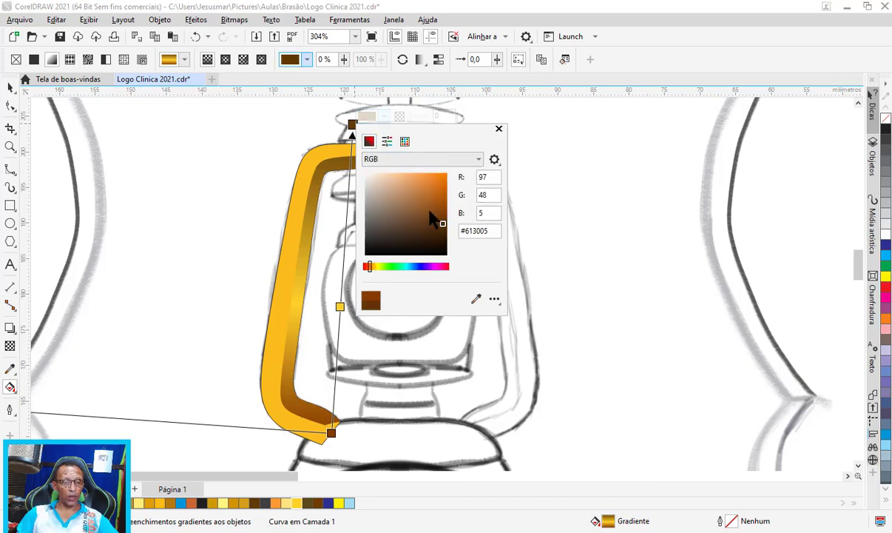
drag(441, 199, 451, 206)
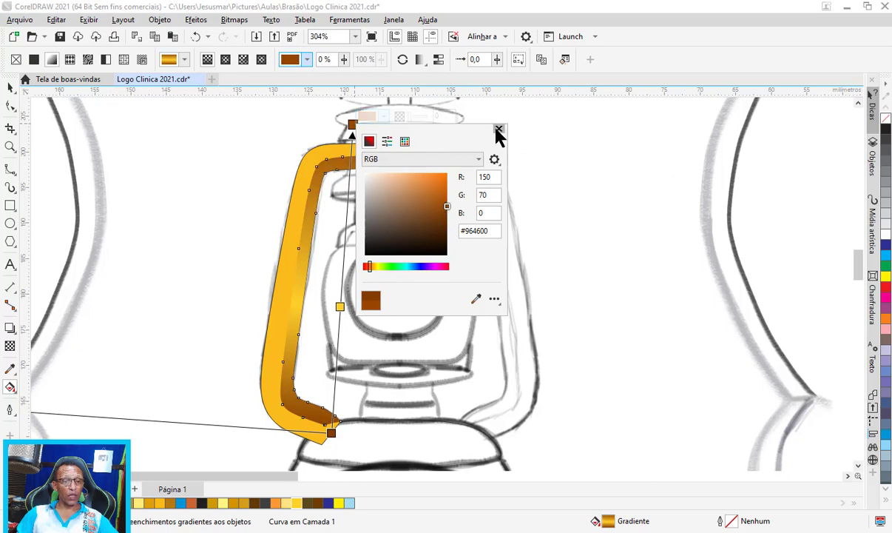
click(498, 131)
click(10, 88)
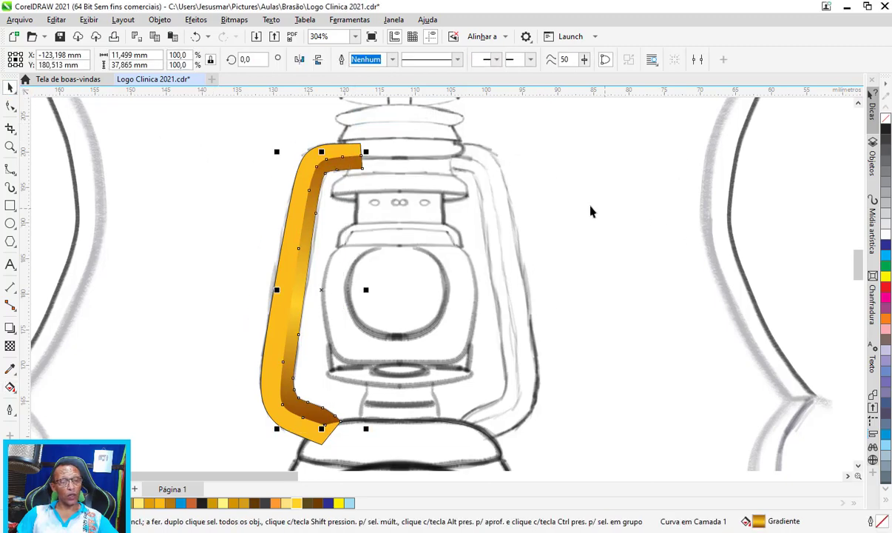
click(405, 174)
click(344, 167)
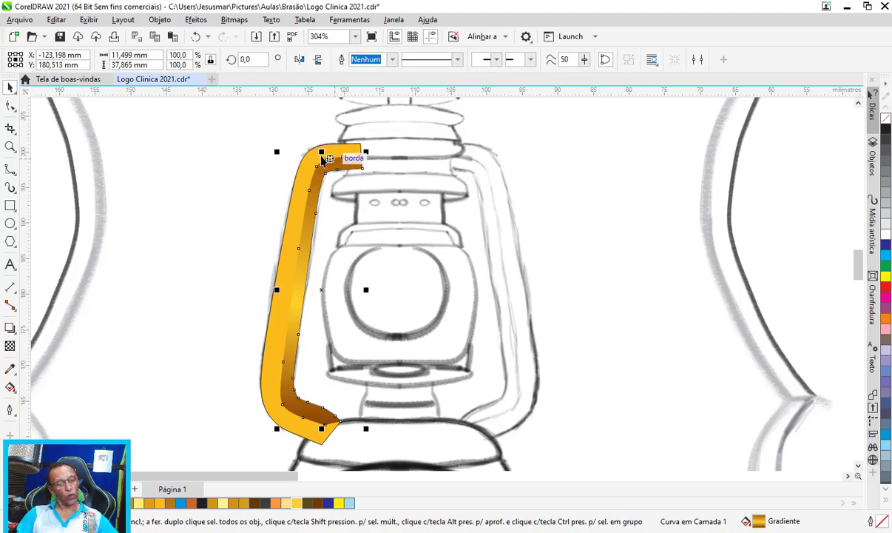
click(285, 158)
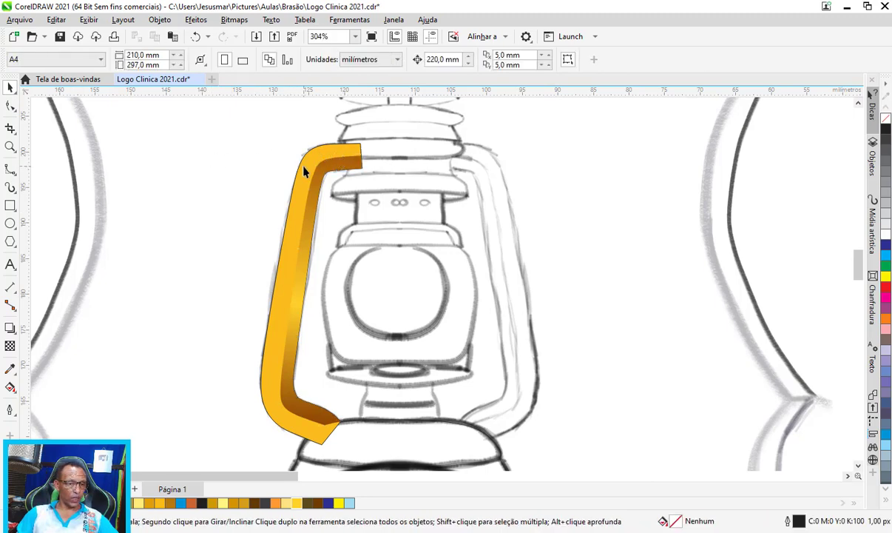
Step: Fill the outer handle shape light yellow and apply a gradient running up it
click(302, 173)
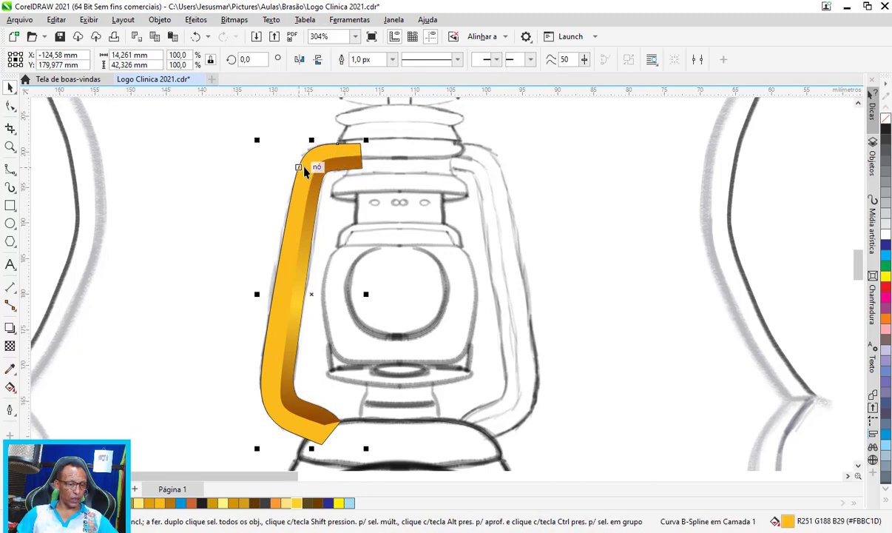
click(223, 503)
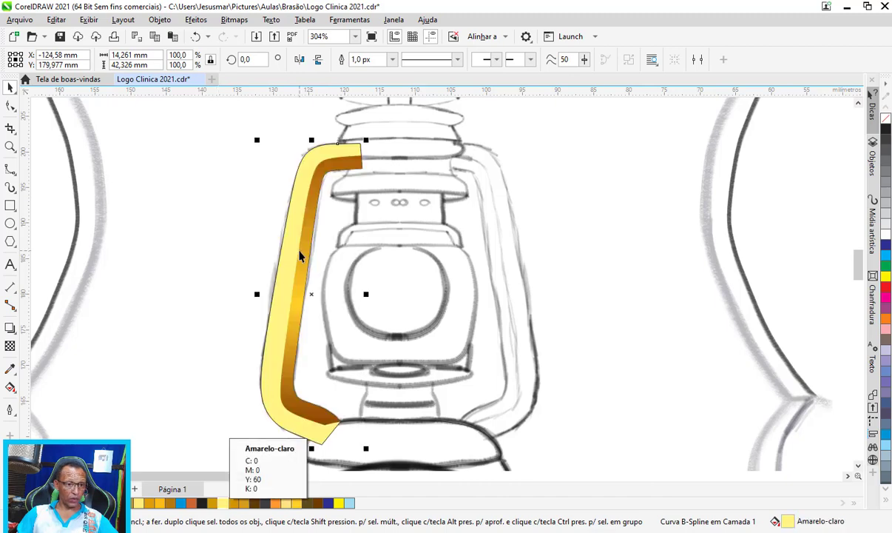
click(213, 189)
click(290, 248)
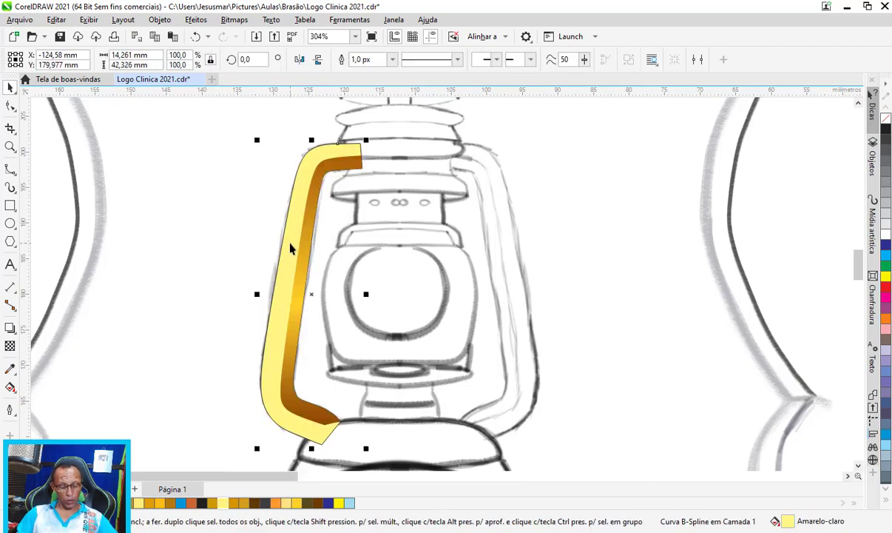
key(g)
drag(273, 365, 314, 124)
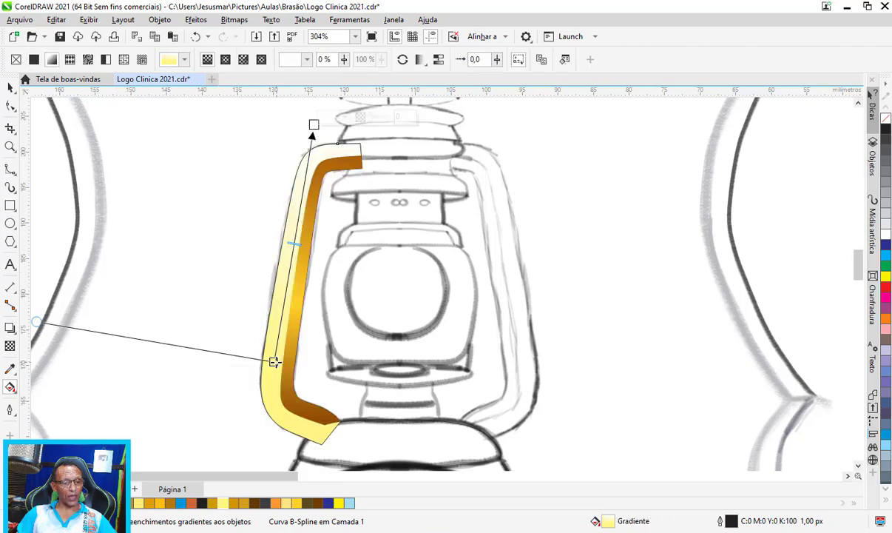
Step: Set gradient stops: golden yellow bottom, pure yellow top, pale yellow midway down the handle
drag(274, 362, 276, 399)
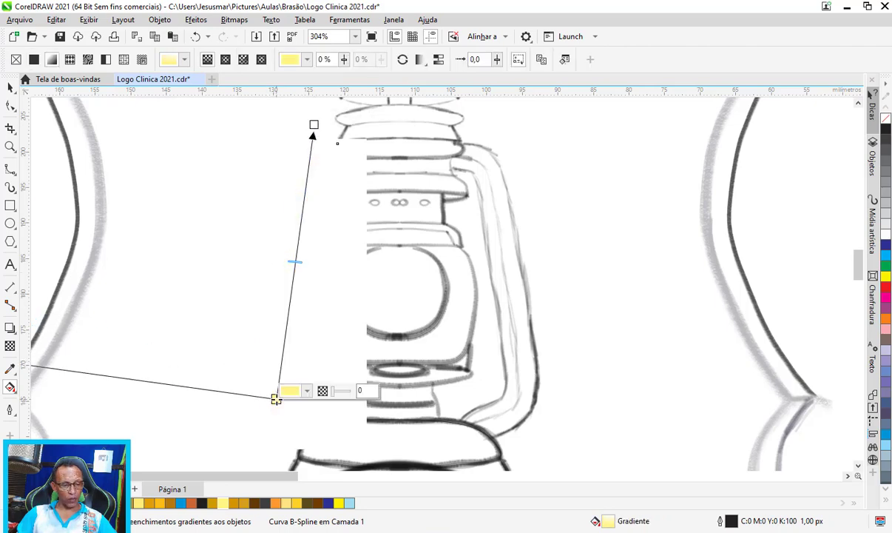
click(295, 503)
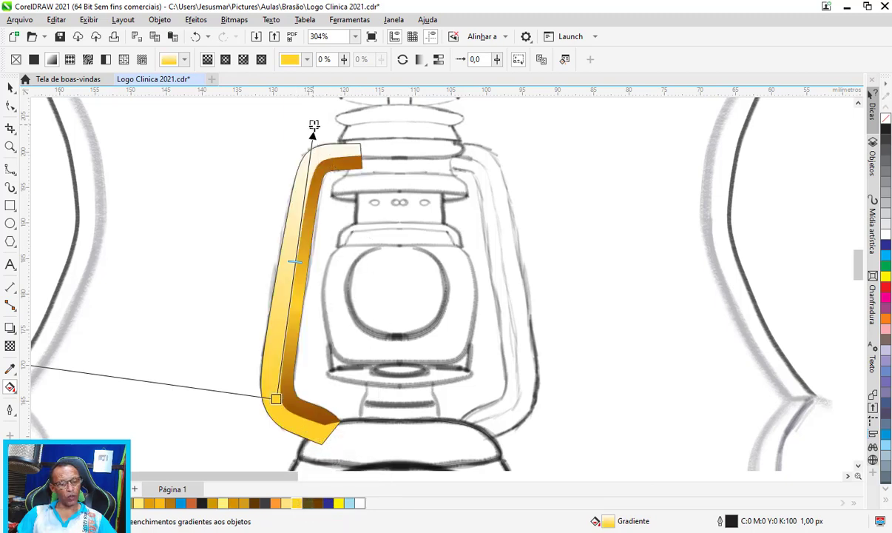
click(314, 125)
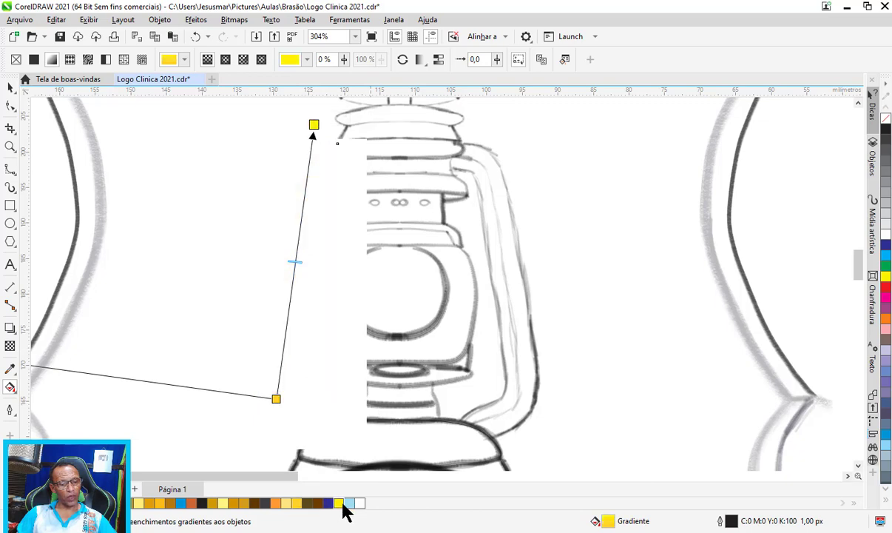
click(341, 503)
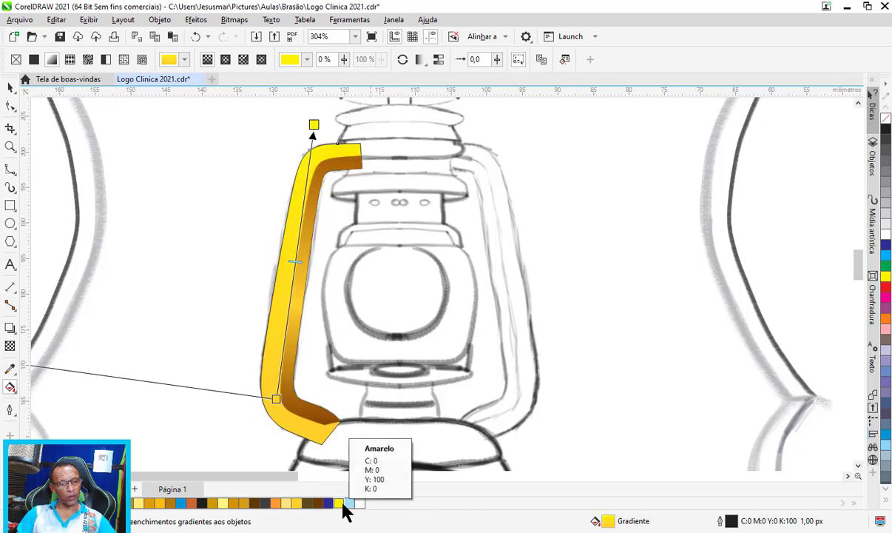
double_click(295, 252)
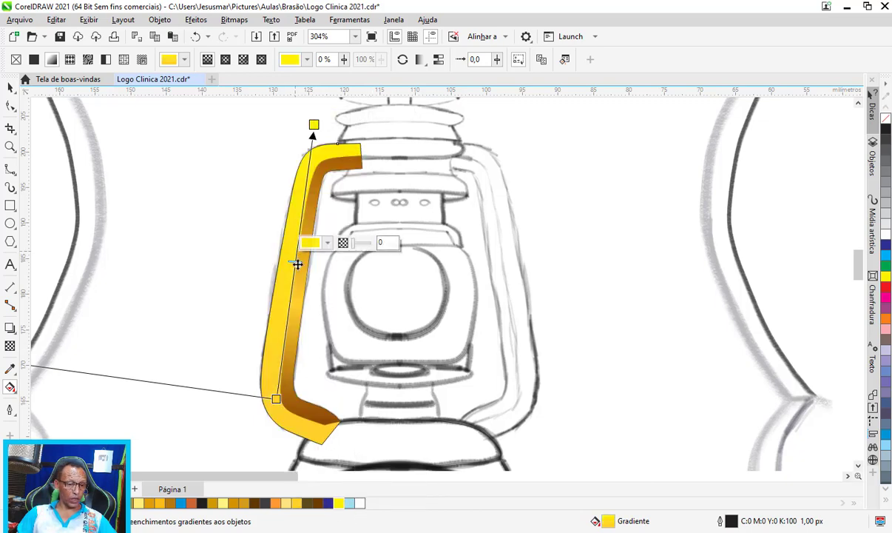
click(288, 503)
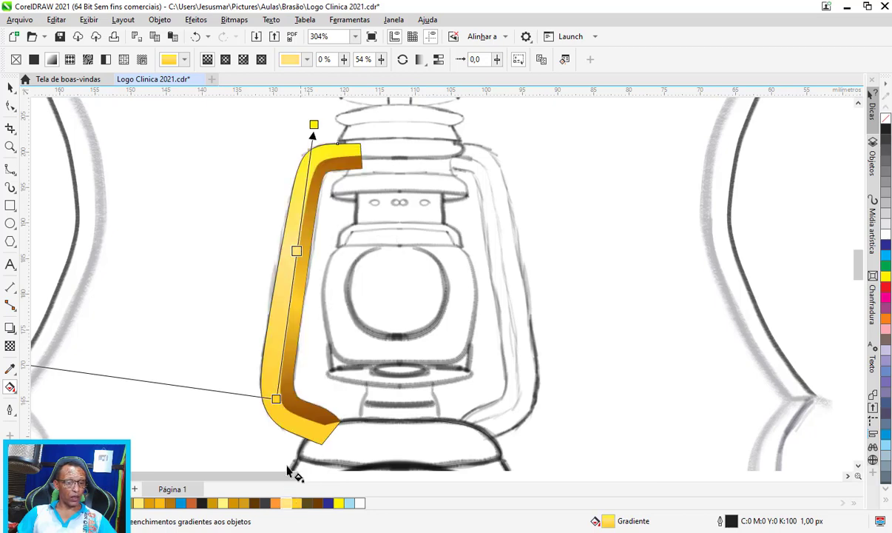
drag(276, 400, 286, 444)
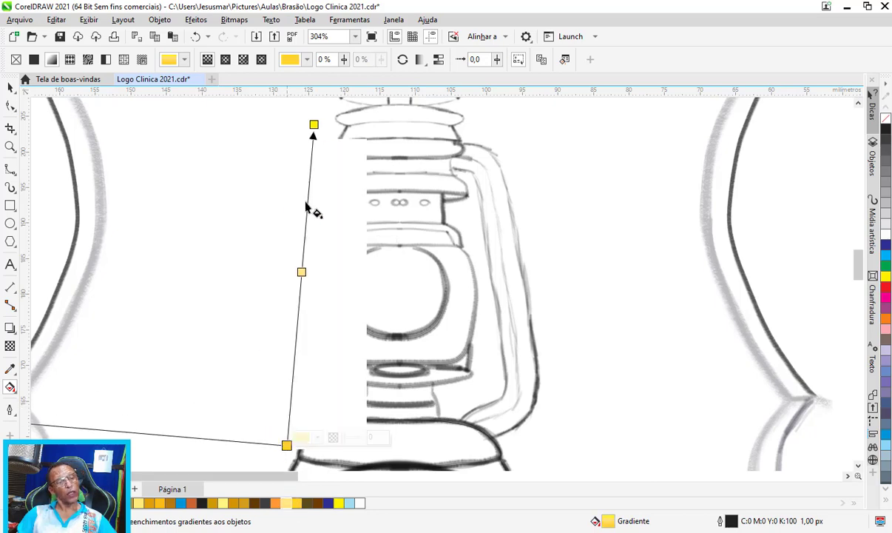
drag(301, 271, 298, 288)
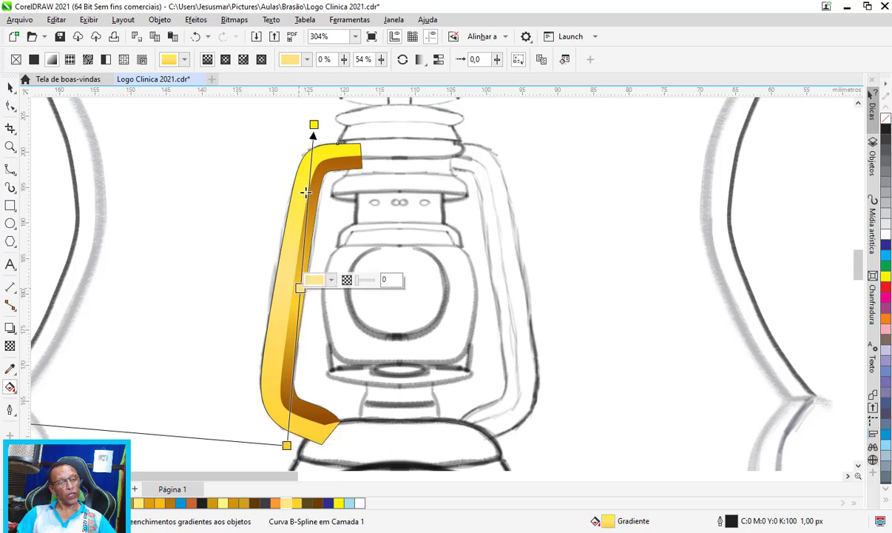
Step: Add an orange stop and a light yellow middle stop, sliding the orange down the handle
click(309, 162)
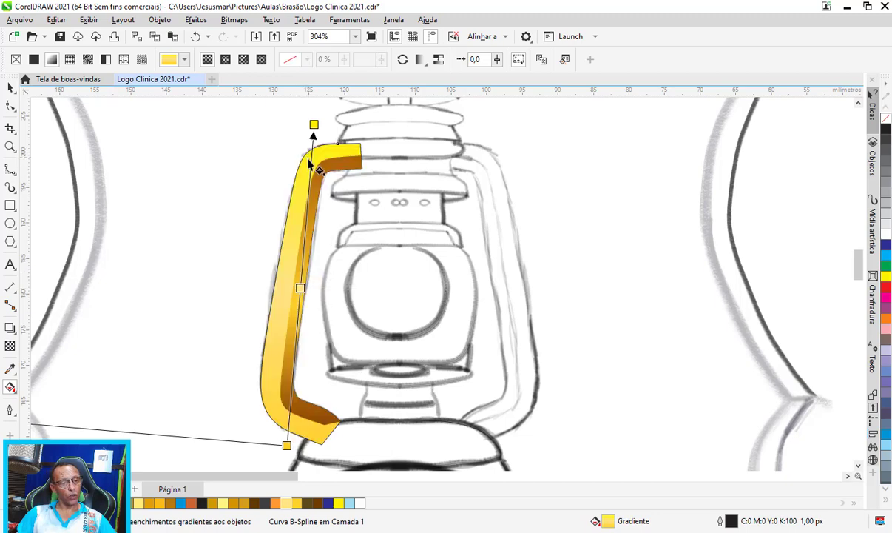
double_click(310, 160)
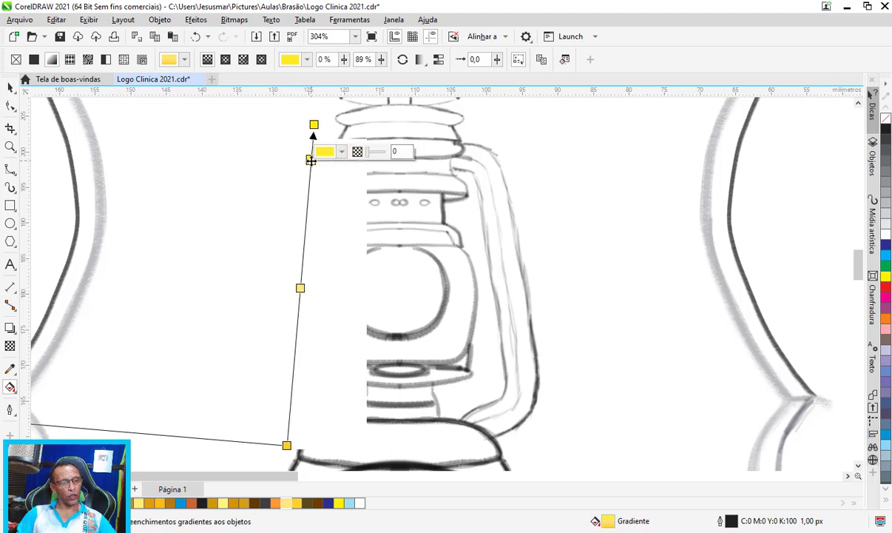
click(152, 506)
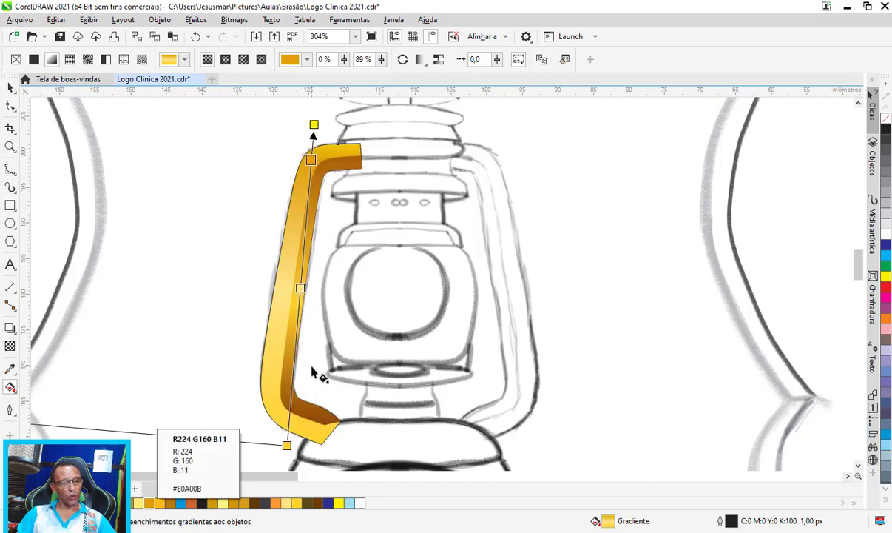
double_click(295, 350)
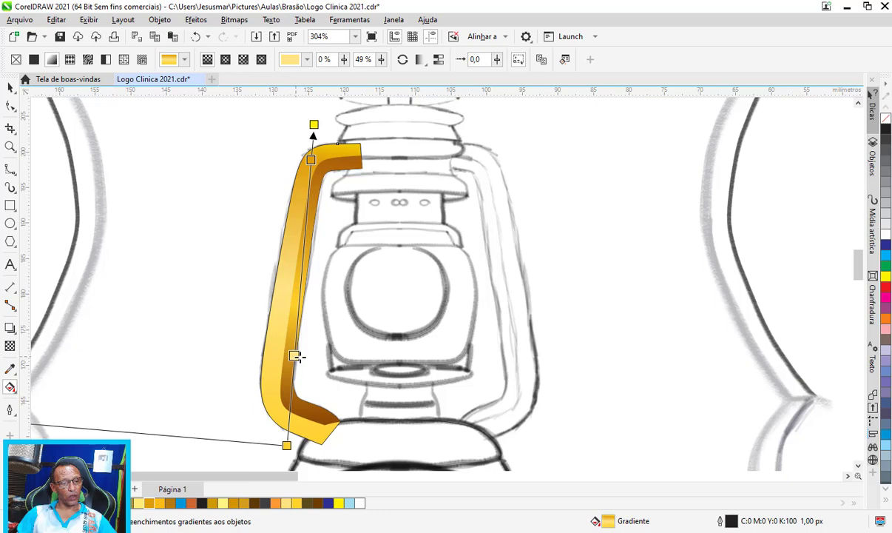
drag(311, 159, 304, 245)
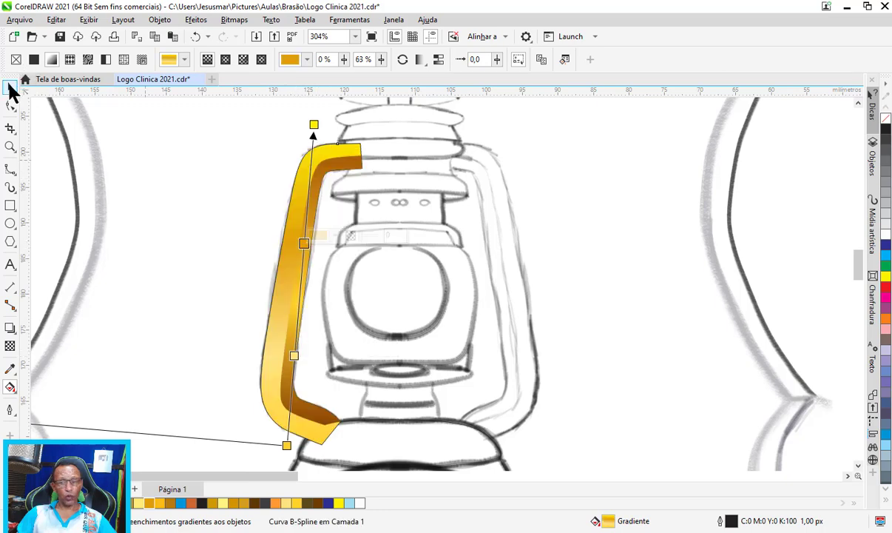
click(11, 88)
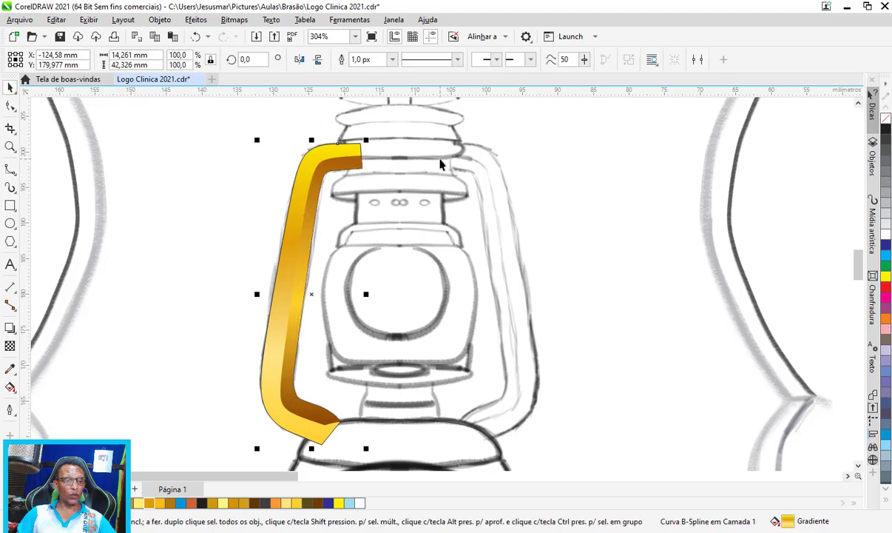
Step: Add a new stop near the handle's top bend and make the top stop pale yellow
scroll(319, 139, up, 1)
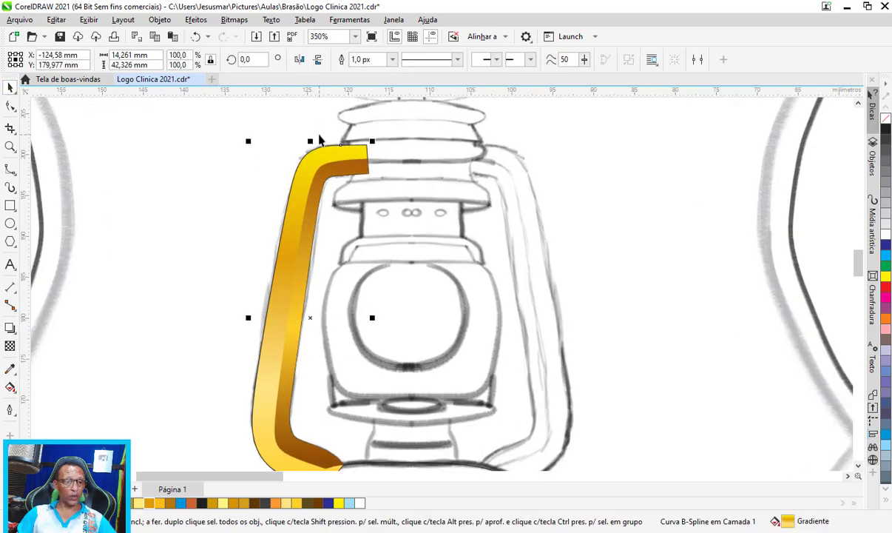
scroll(319, 139, up, 1)
scroll(319, 139, up, 1)
scroll(320, 139, up, 3)
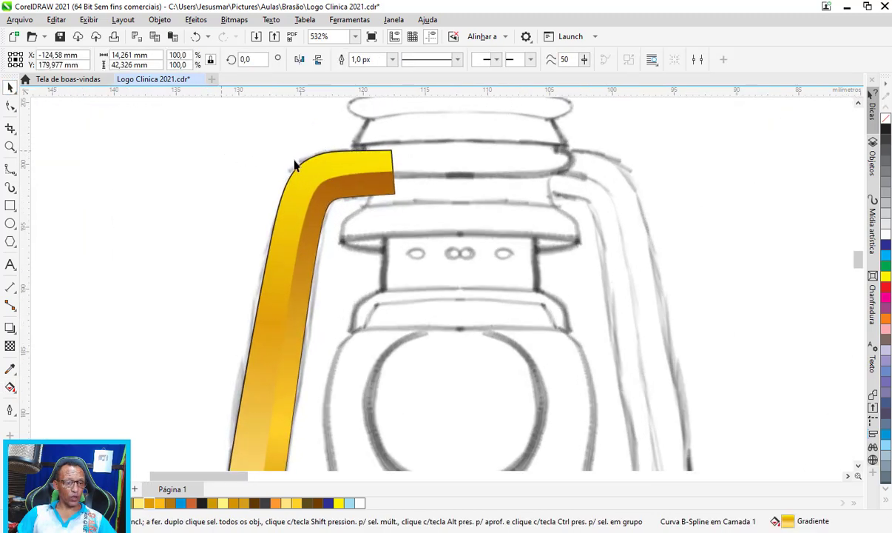
click(303, 151)
click(323, 167)
key(g)
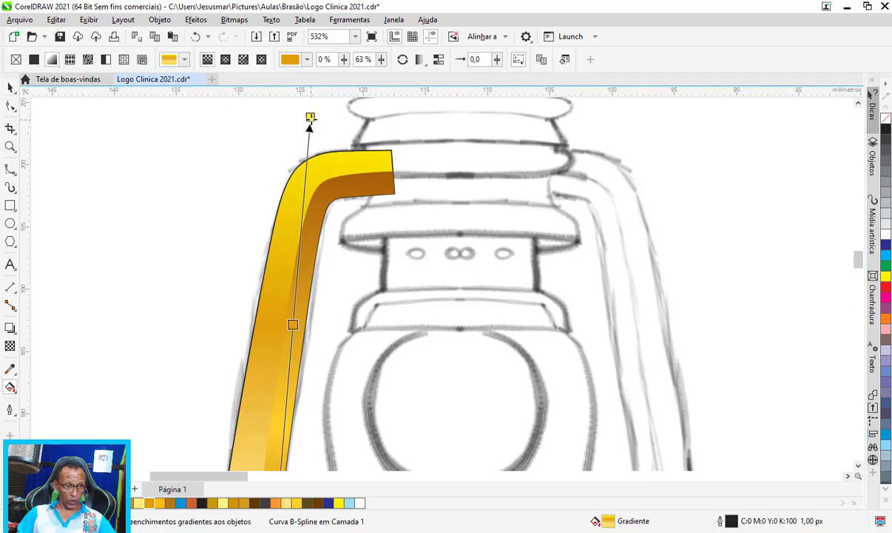
click(307, 157)
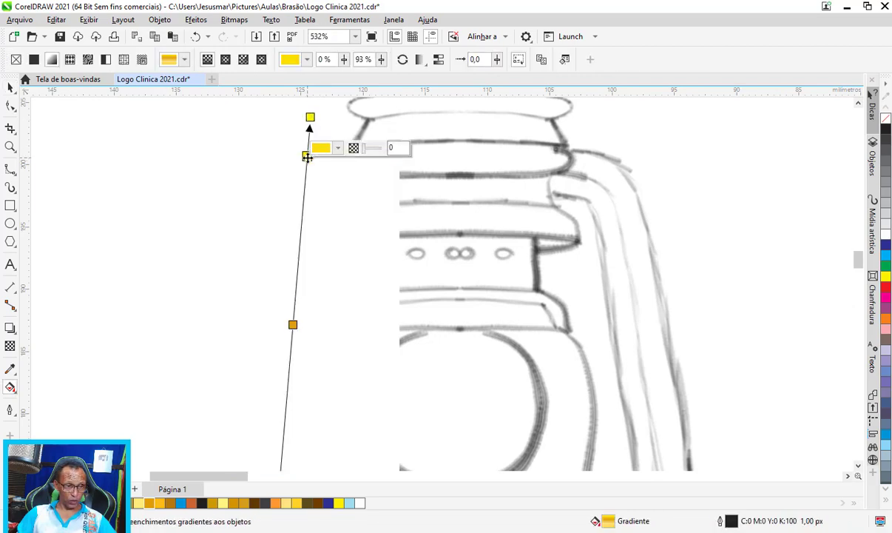
double_click(302, 196)
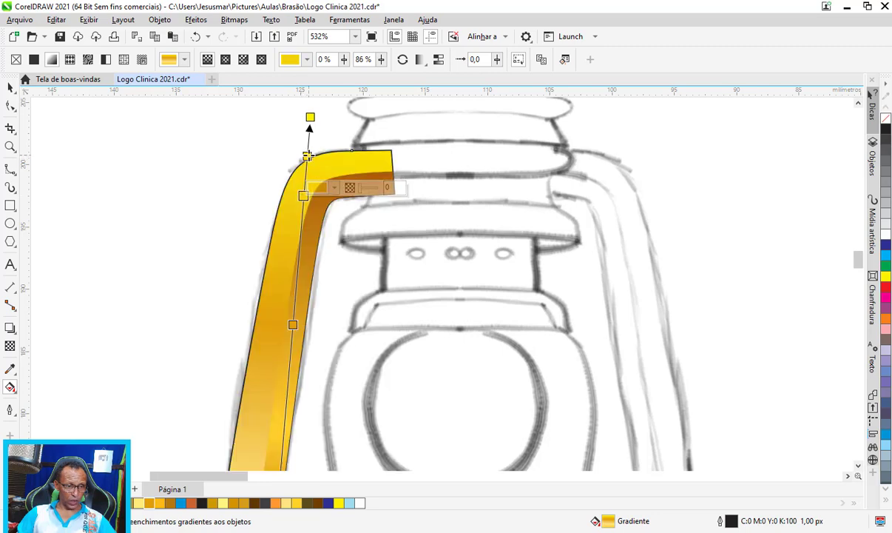
click(307, 157)
click(141, 502)
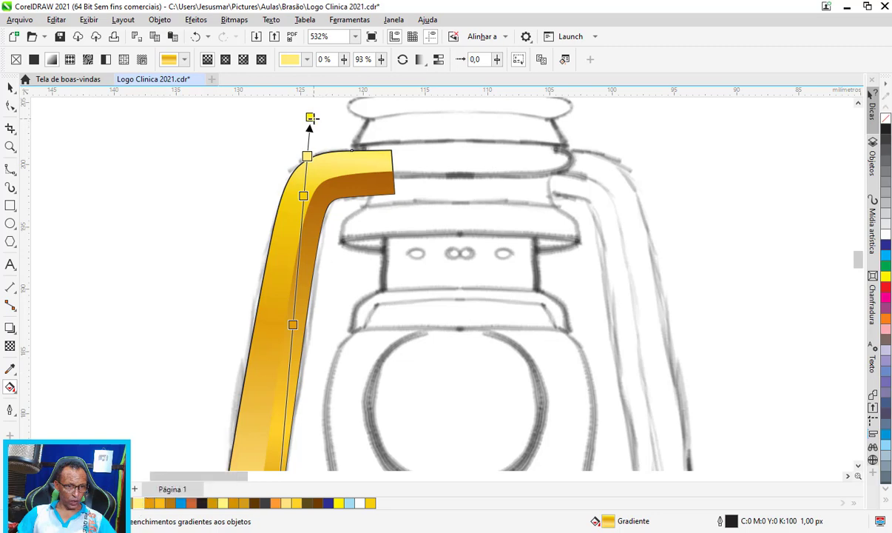
Step: Set the bend stop to near-white cream #FFFAD9 and position it along the top bend
drag(311, 117, 329, 117)
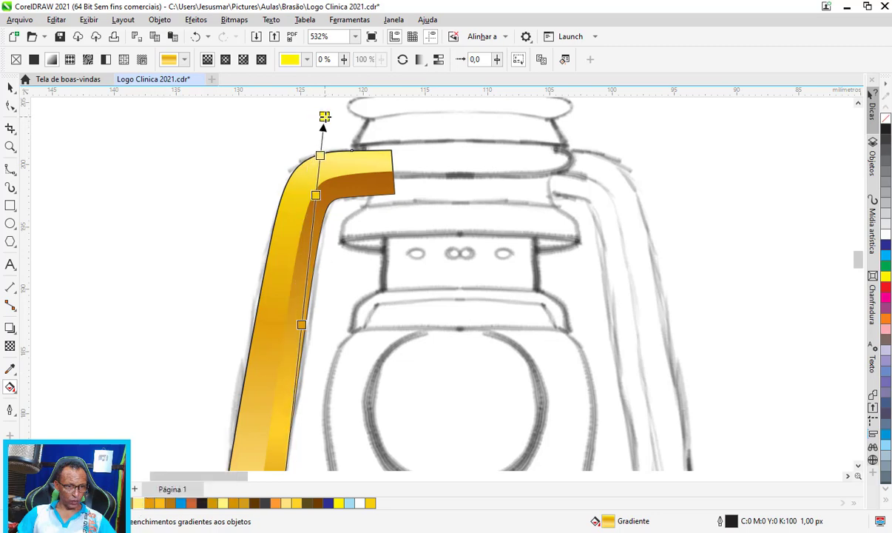
click(324, 156)
click(355, 148)
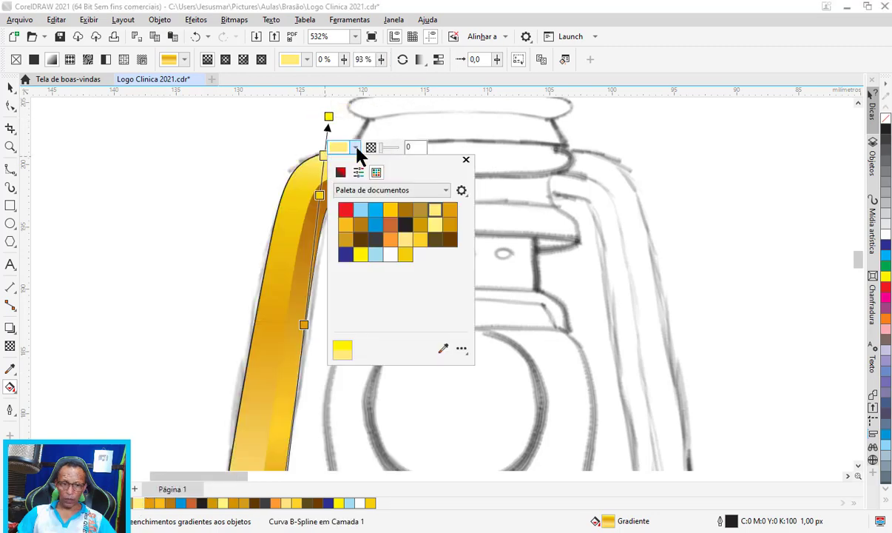
click(340, 173)
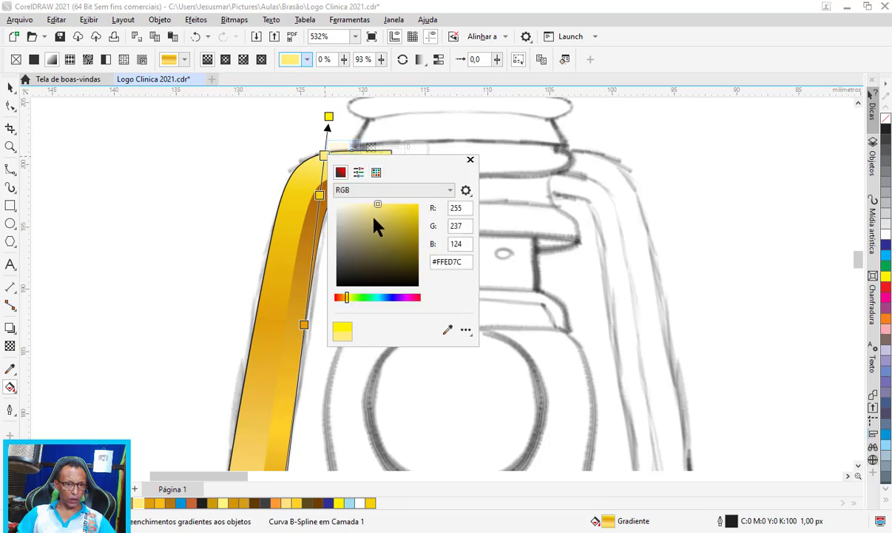
drag(352, 205, 348, 205)
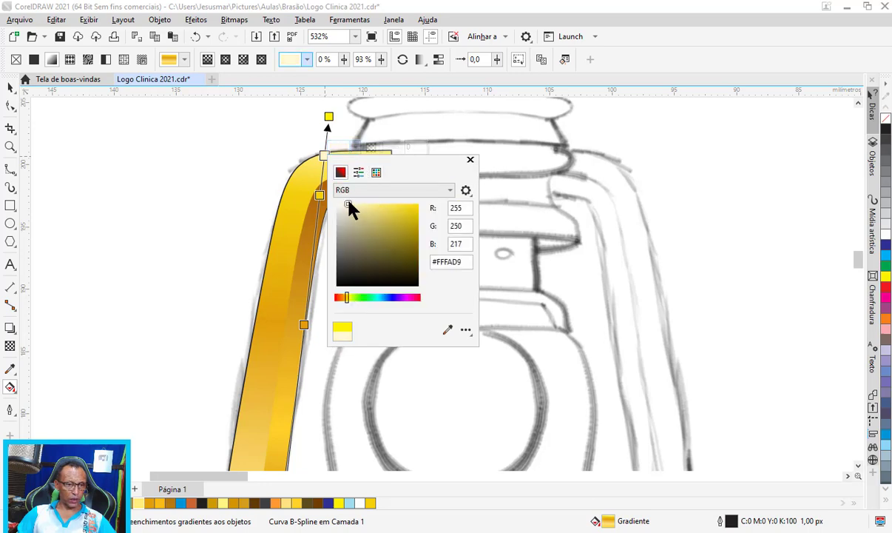
click(469, 160)
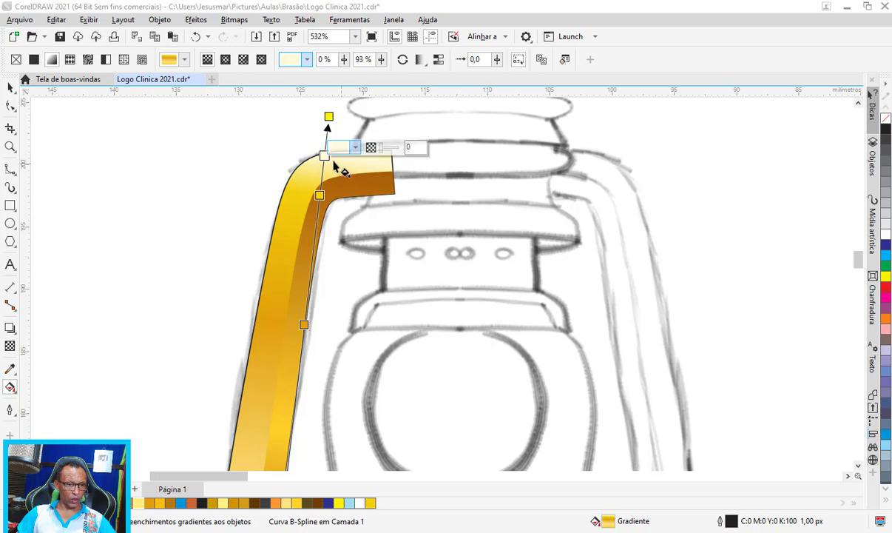
drag(324, 155, 323, 165)
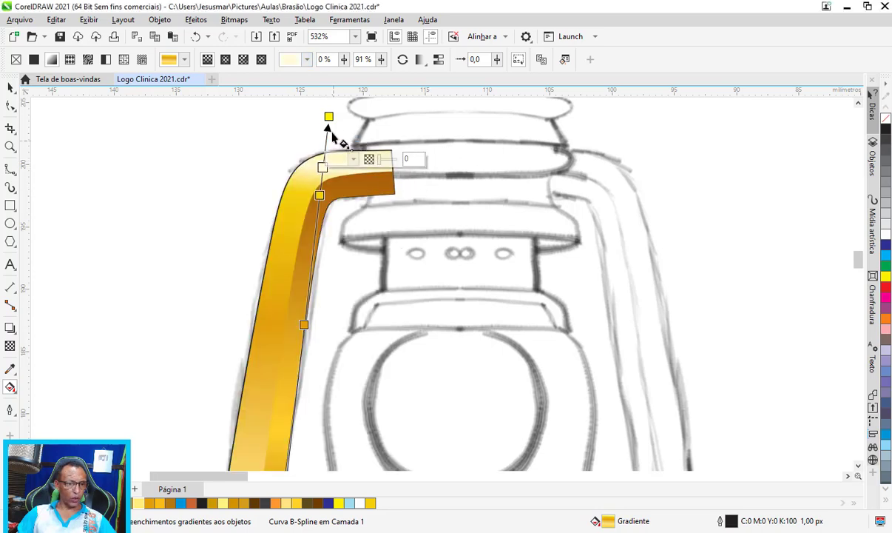
drag(328, 116, 326, 141)
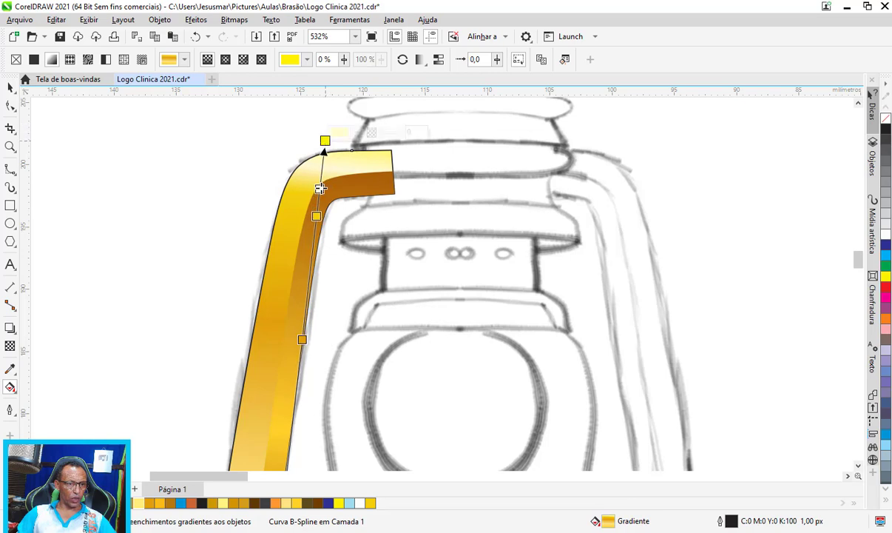
drag(319, 189, 319, 189)
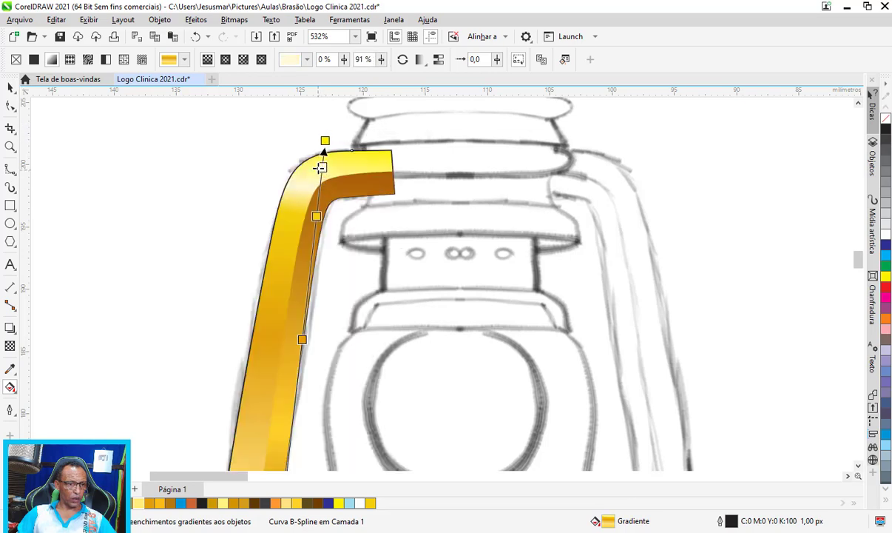
click(319, 167)
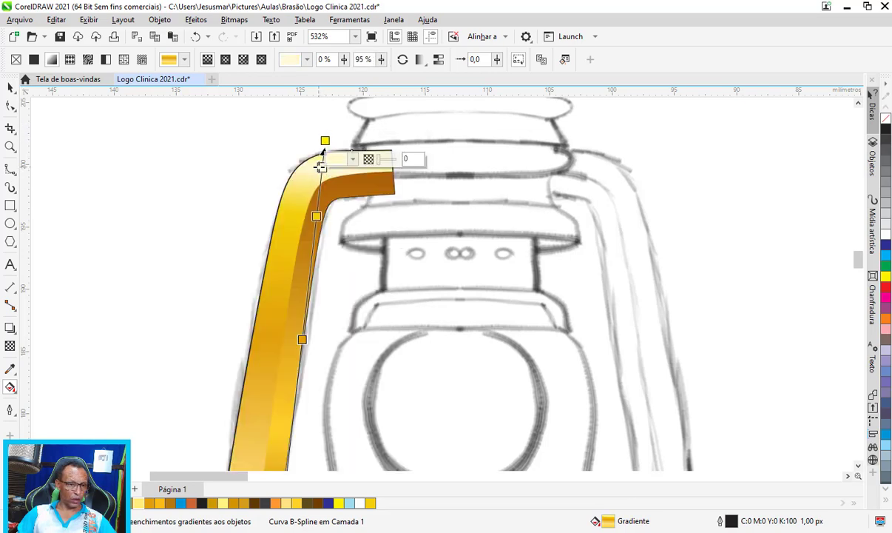
Step: Finish the gradient edit and deselect the gold handle shape
click(10, 88)
scroll(315, 148, down, 1)
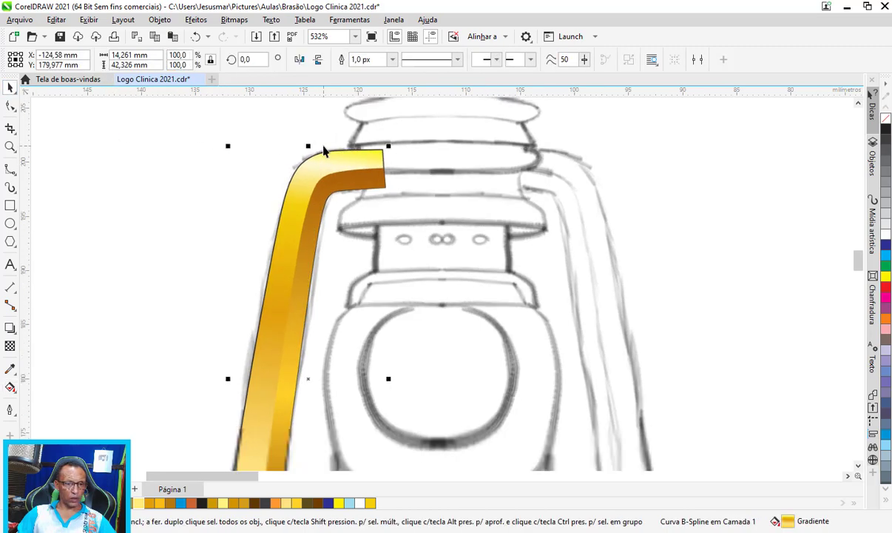
scroll(318, 149, down, 1)
scroll(323, 150, down, 1)
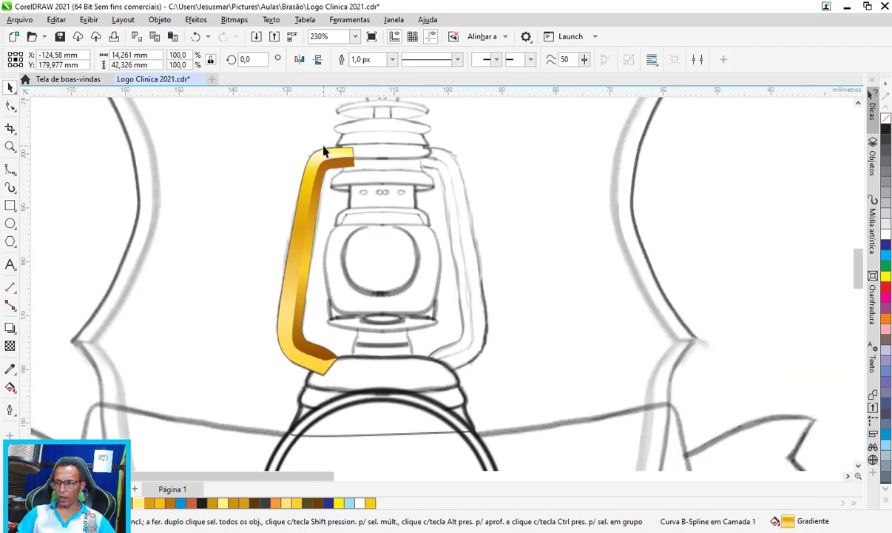
click(477, 181)
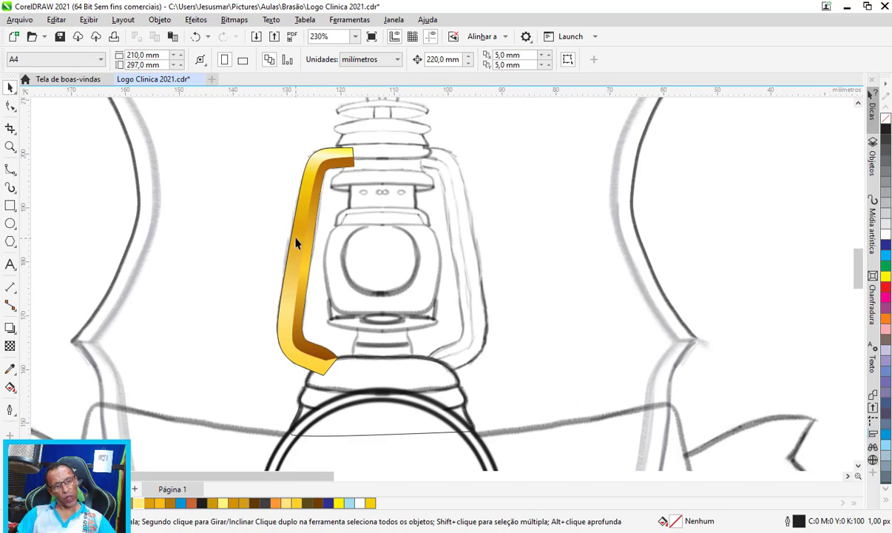
Step: Start a B-spline at the handle's top tip, tracing the inner top edge and corner downward
scroll(284, 190, up, 1)
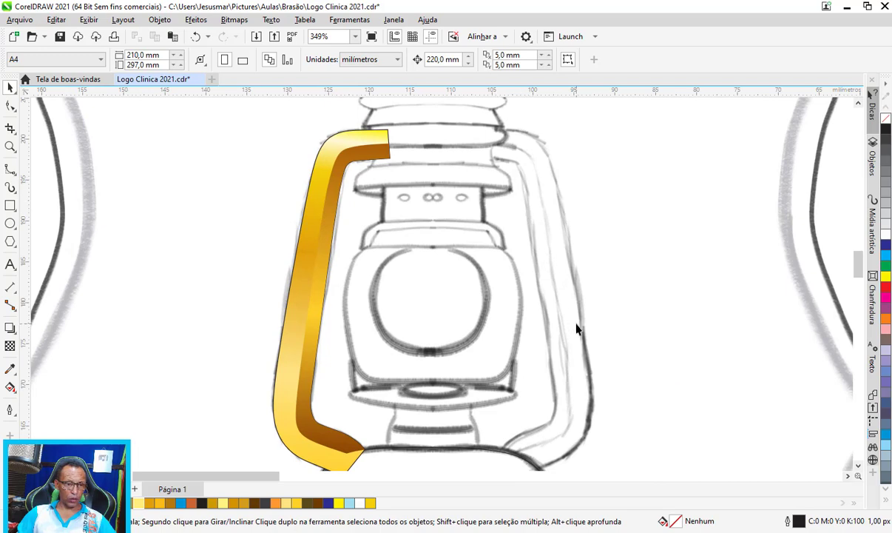
scroll(336, 153, up, 1)
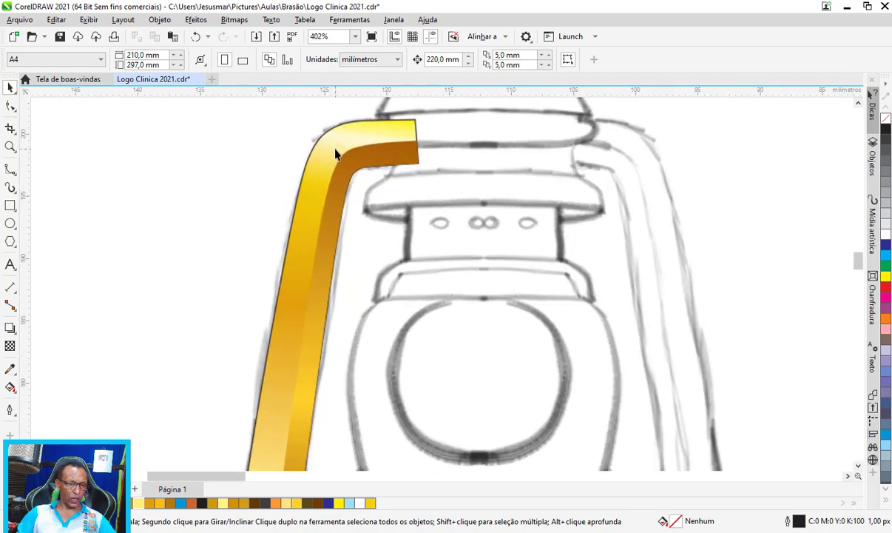
click(10, 171)
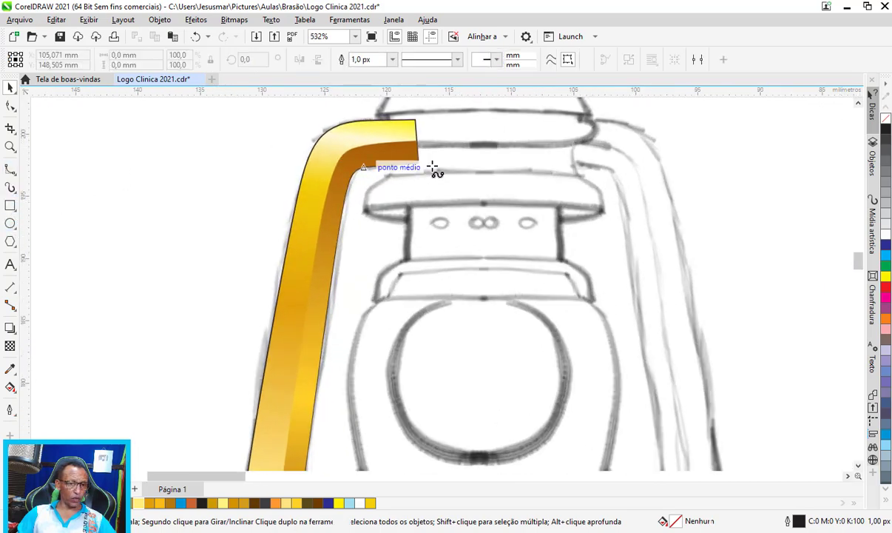
click(417, 140)
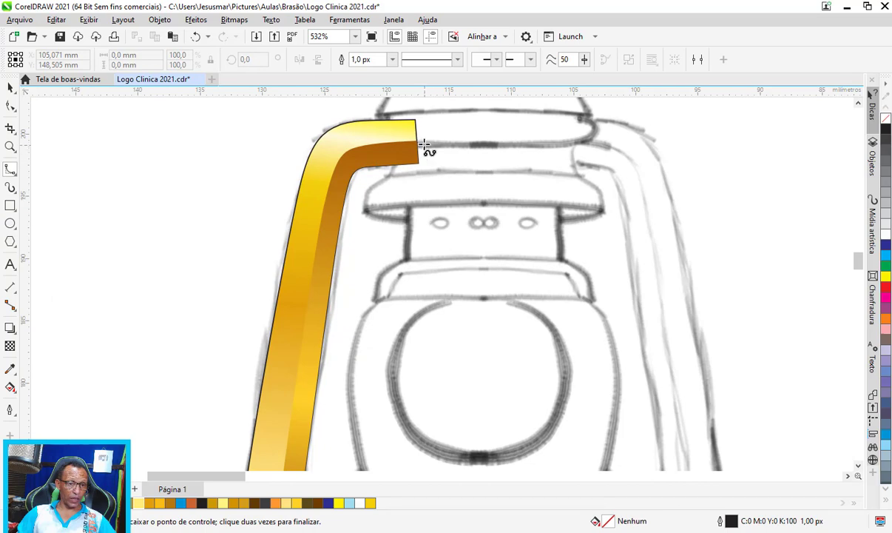
click(379, 143)
click(356, 147)
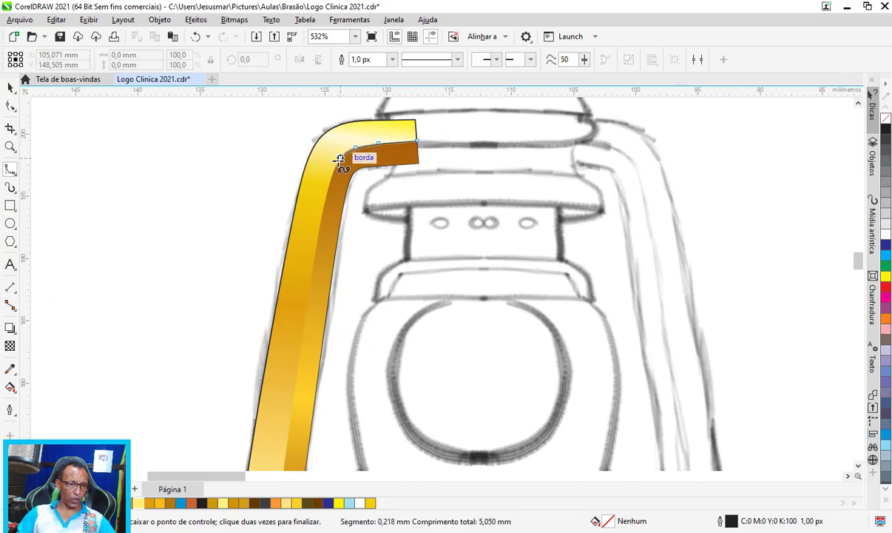
click(341, 157)
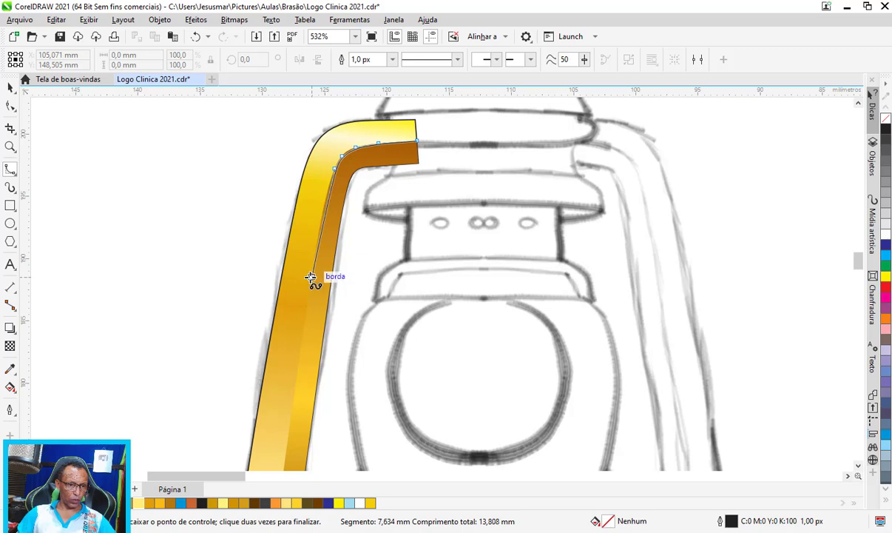
click(311, 278)
click(286, 453)
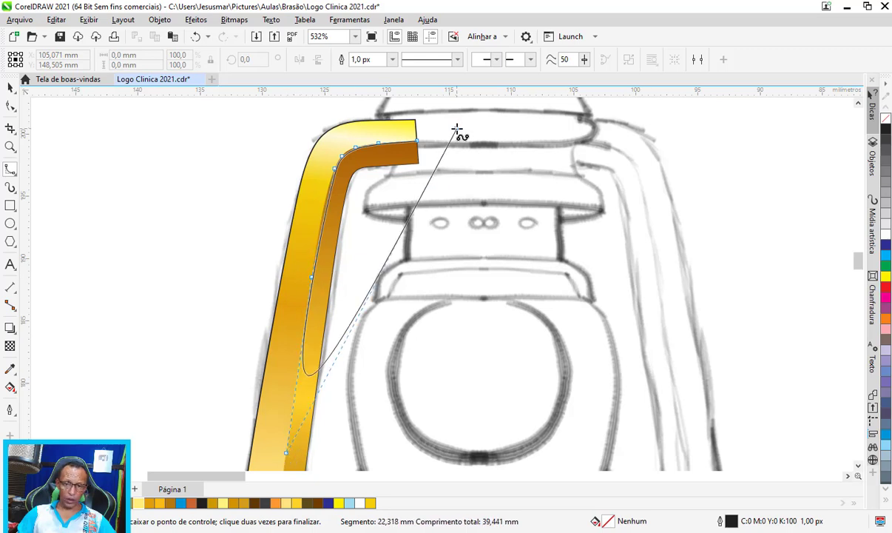
Step: Continue the curve around the lower bend and finish it at the handle's bottom tip
scroll(457, 132, down, 1)
scroll(384, 362, down, 1)
scroll(357, 385, up, 1)
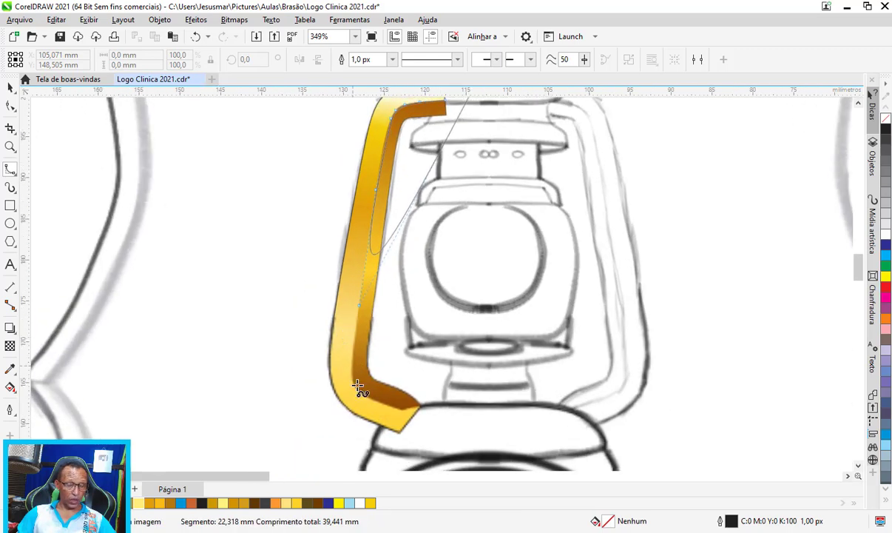
scroll(357, 385, up, 1)
scroll(356, 374, up, 1)
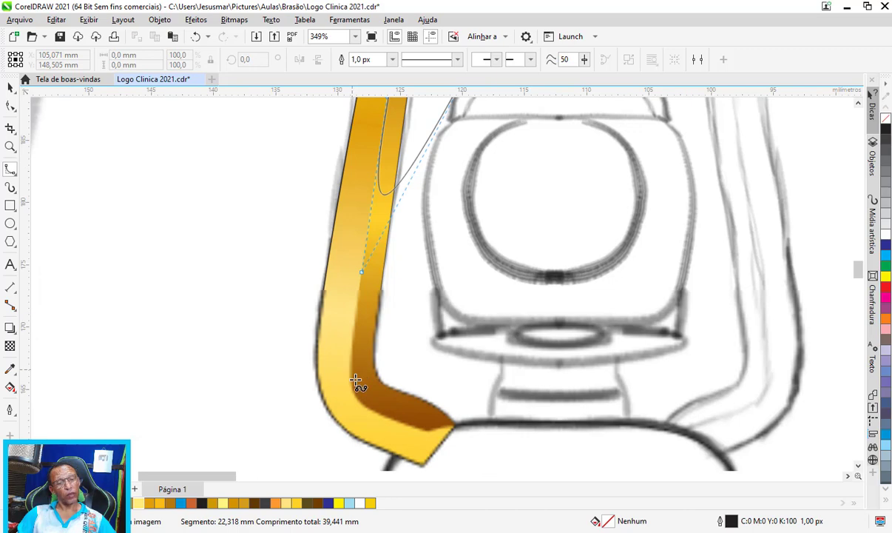
click(359, 299)
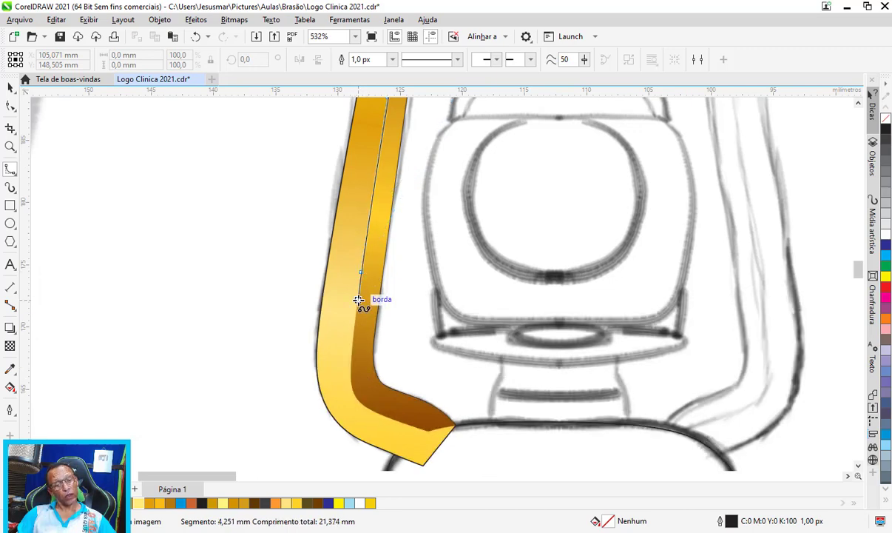
click(350, 377)
click(354, 395)
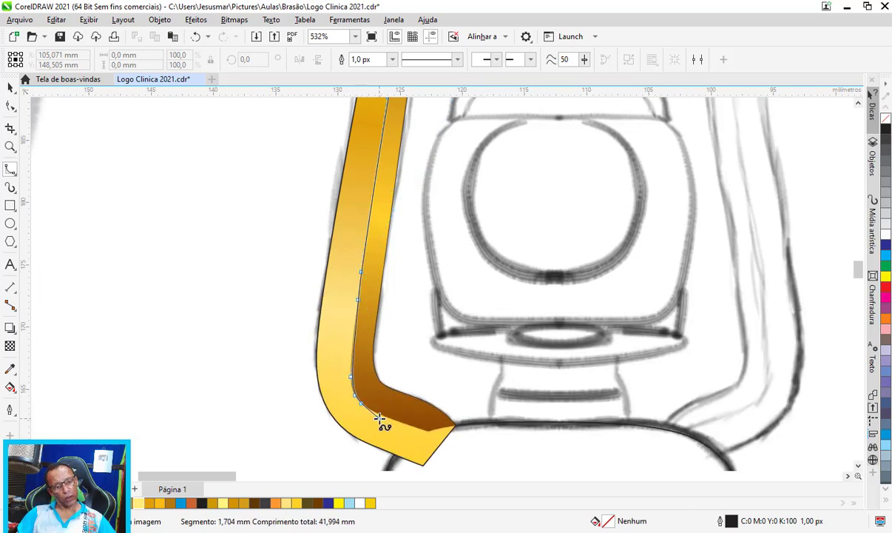
click(390, 419)
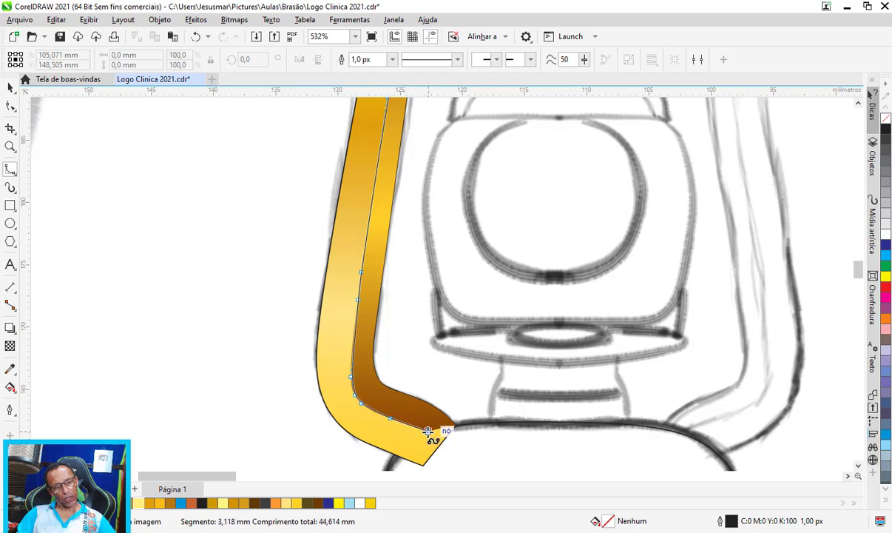
click(430, 431)
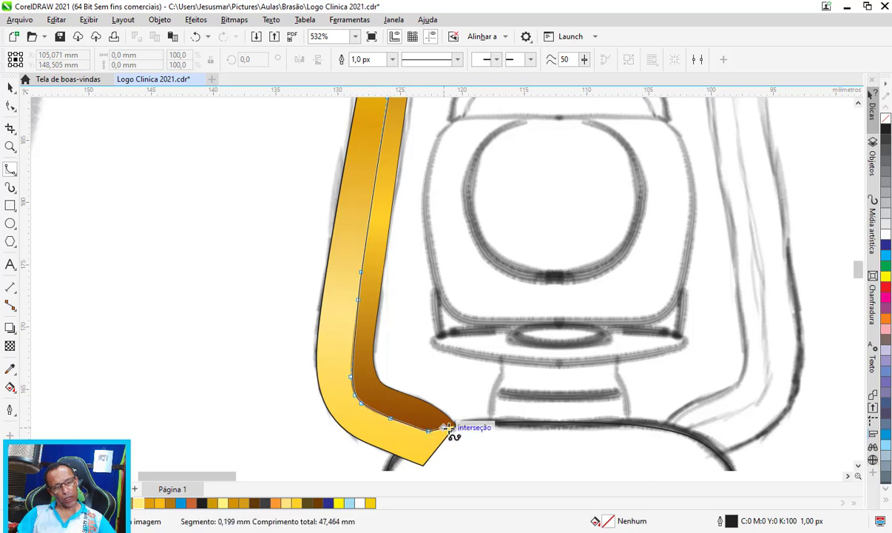
double_click(453, 428)
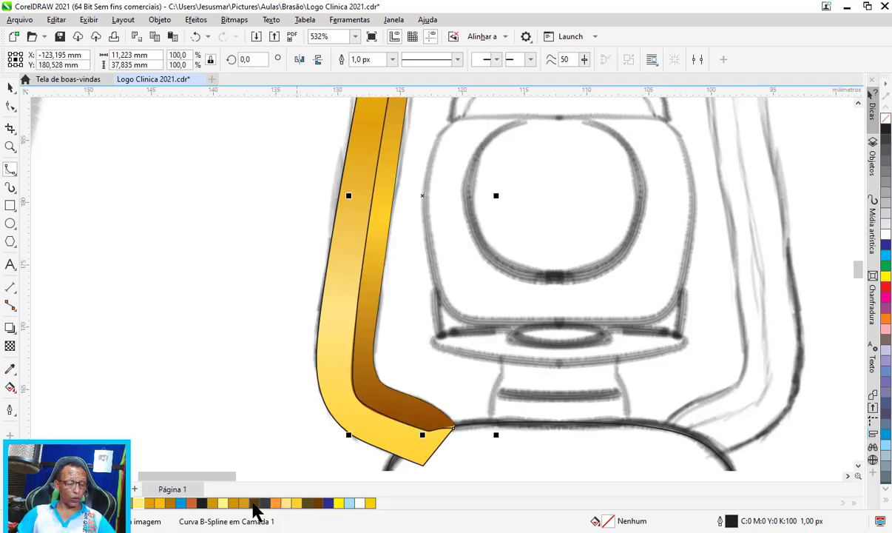
Step: Give the inner-edge curve a 4 px outline width
click(393, 60)
key(Escape)
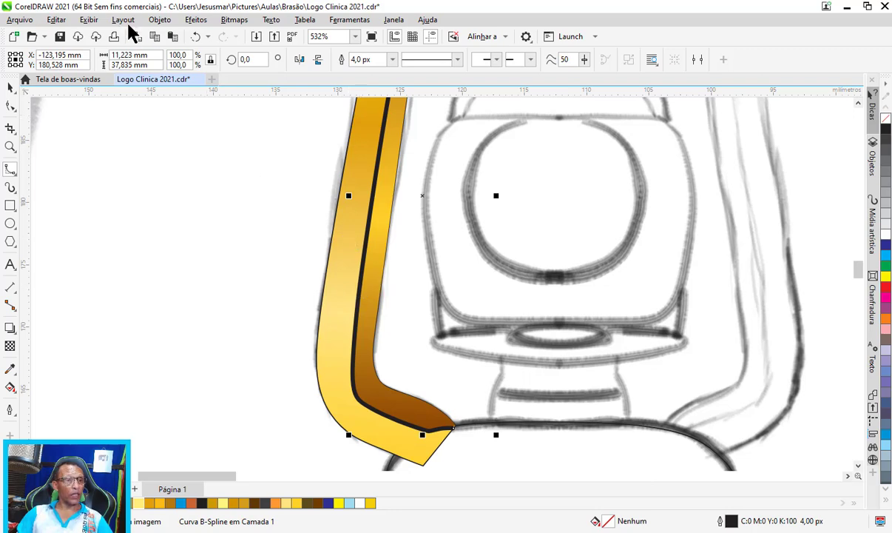
click(159, 21)
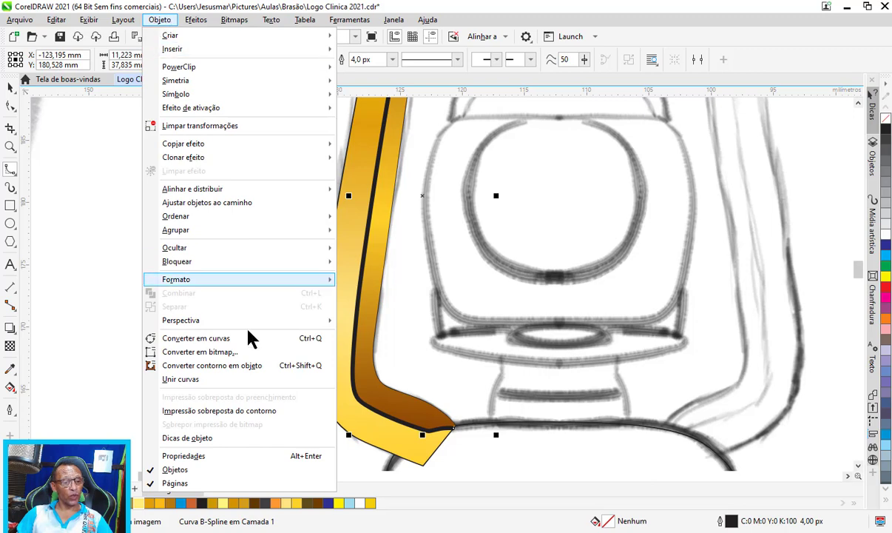
key(Escape)
key(Escape)
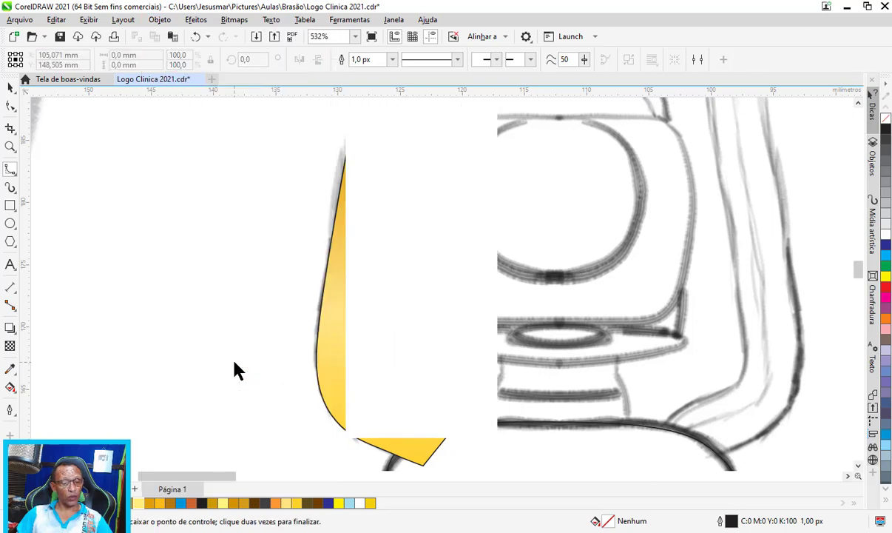
Step: Colour the bold inner-edge line dark brown #613905 (R97 G57 B5) and reselect it
click(255, 503)
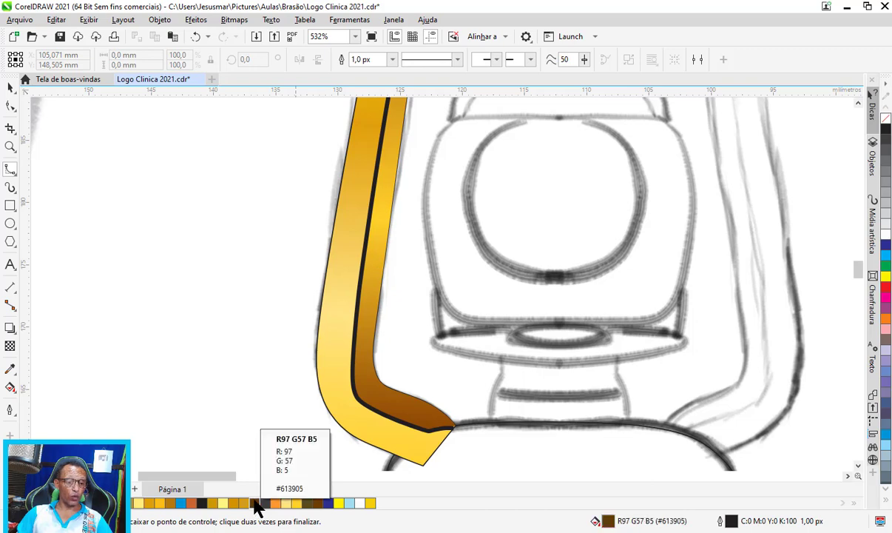
click(10, 88)
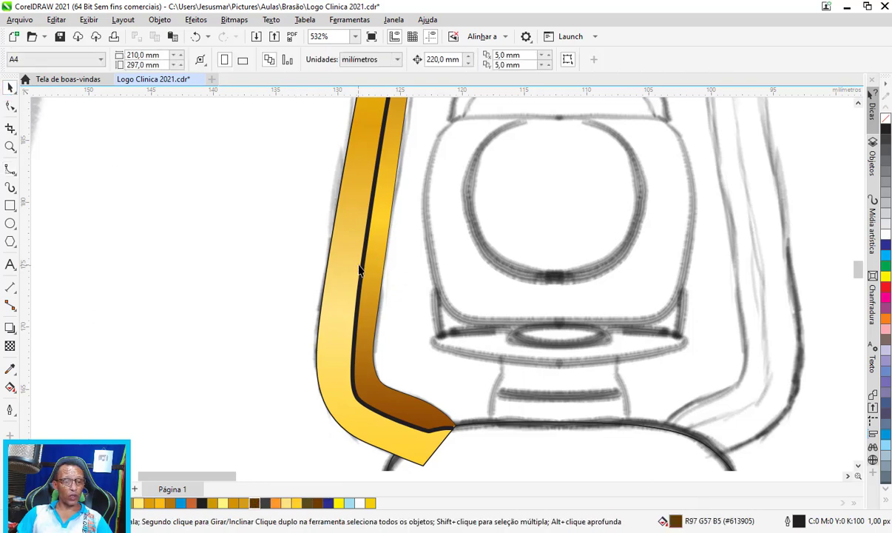
click(363, 266)
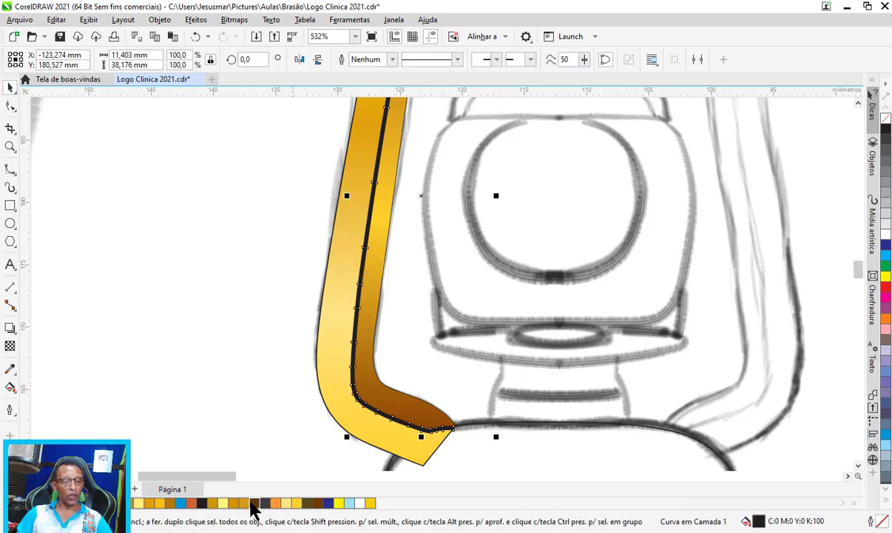
right_click(255, 503)
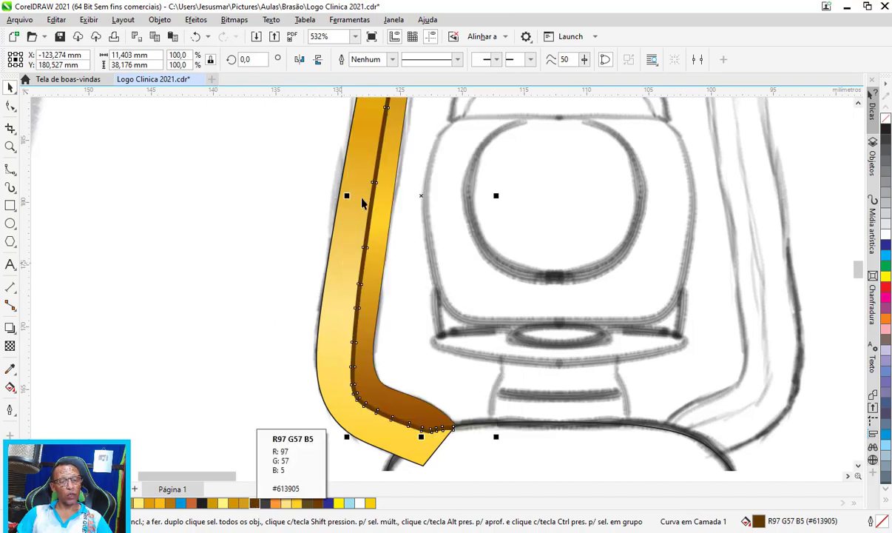
scroll(349, 348, down, 2)
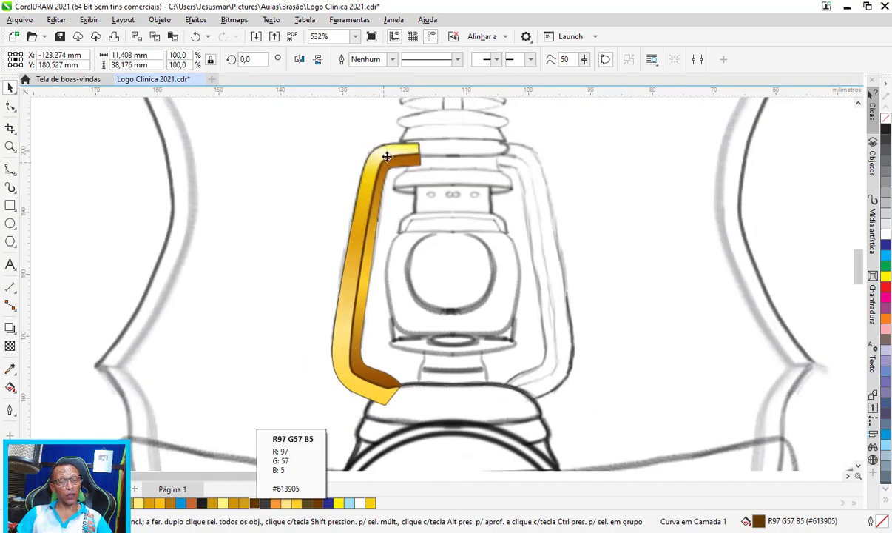
scroll(386, 157, up, 1)
scroll(387, 157, up, 1)
scroll(389, 159, up, 1)
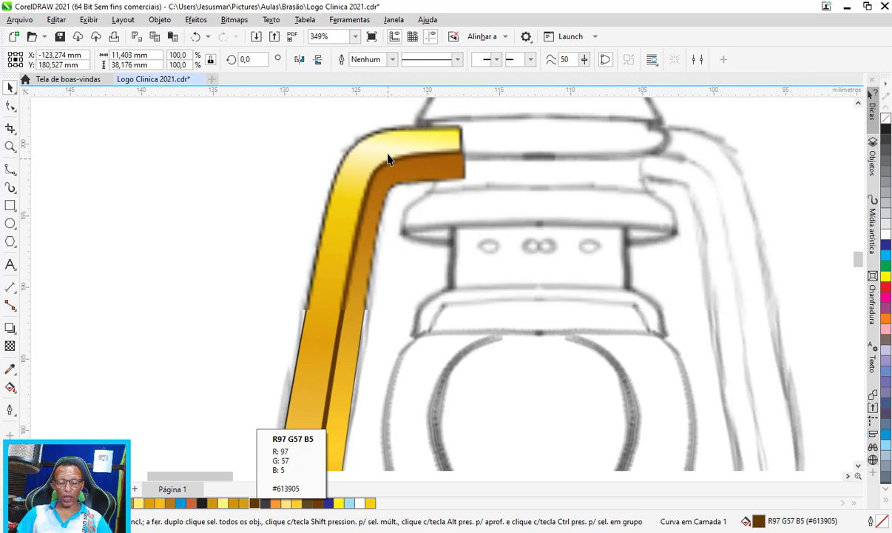
scroll(388, 158, up, 1)
scroll(390, 154, up, 1)
scroll(391, 151, up, 1)
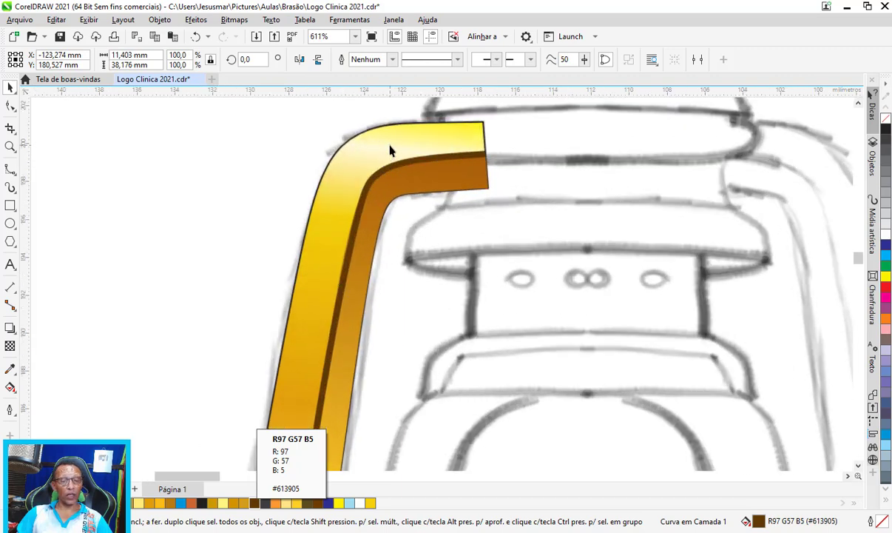
click(390, 150)
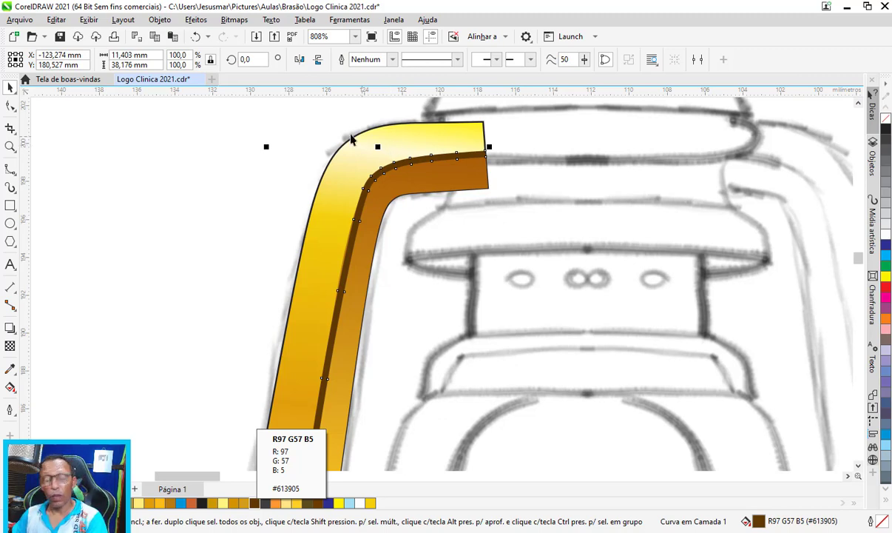
Step: Soften the brown dividing line with a Gaussian blur of radius 2.2
click(195, 21)
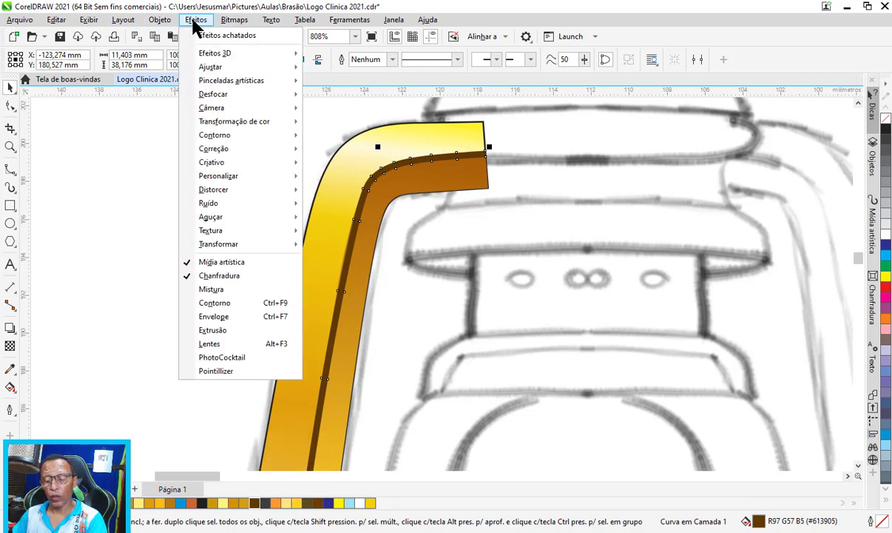
mouse_move(213, 94)
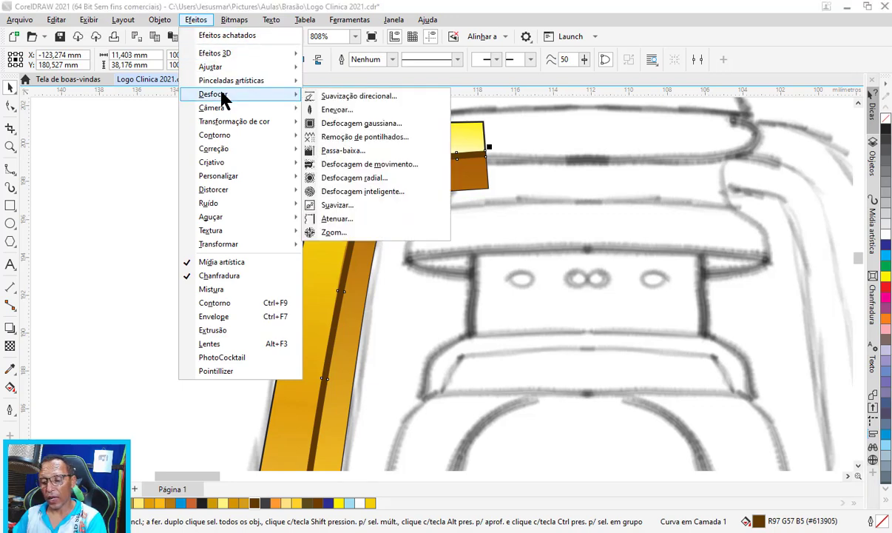
click(380, 127)
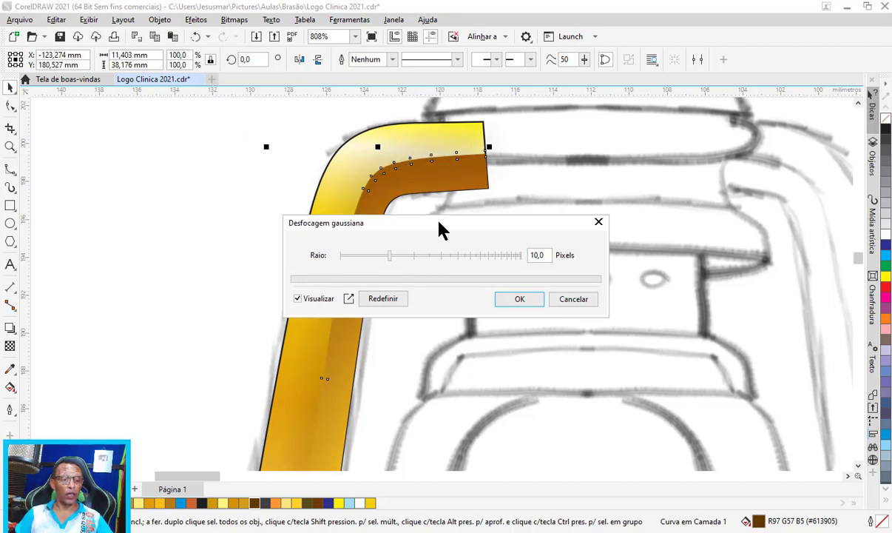
drag(438, 223, 634, 95)
click(569, 127)
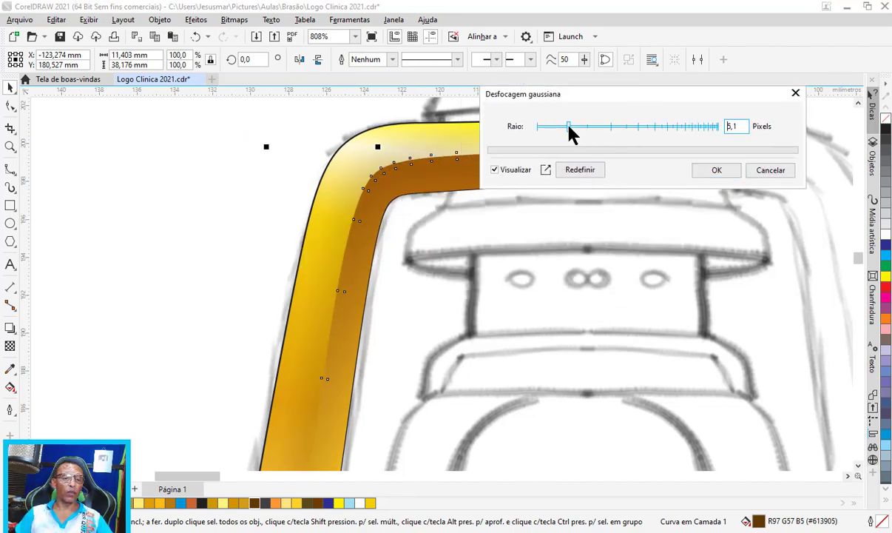
drag(569, 128, 553, 127)
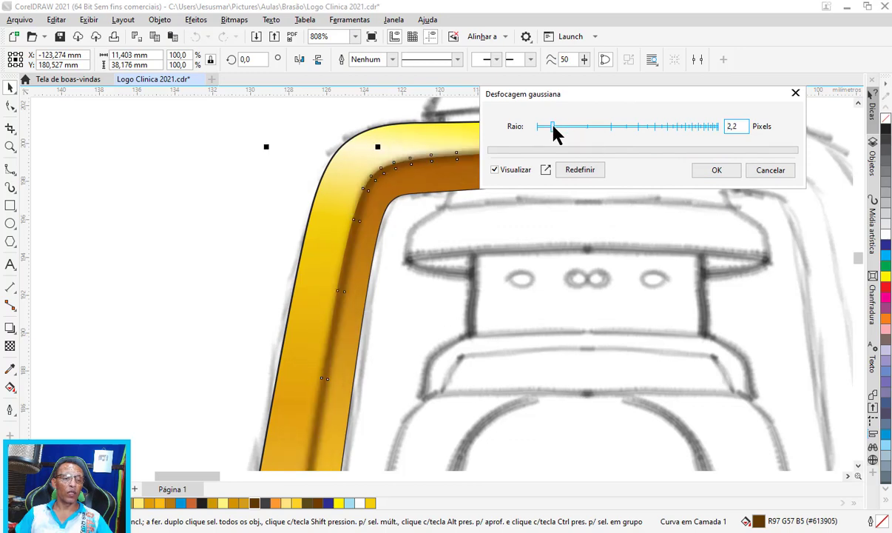
click(718, 170)
scroll(459, 191, down, 4)
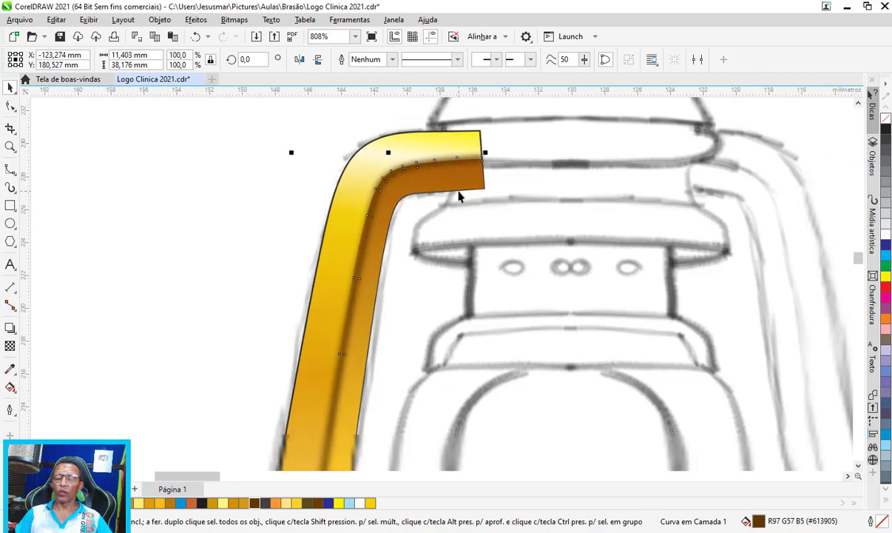
Step: Select the handle's yellow band, undoing an accidental move of it
scroll(449, 165, down, 2)
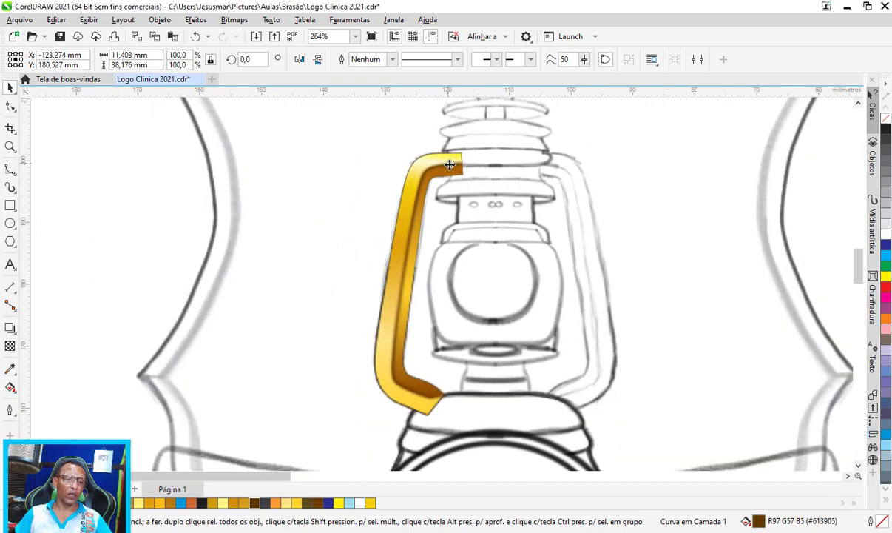
click(415, 159)
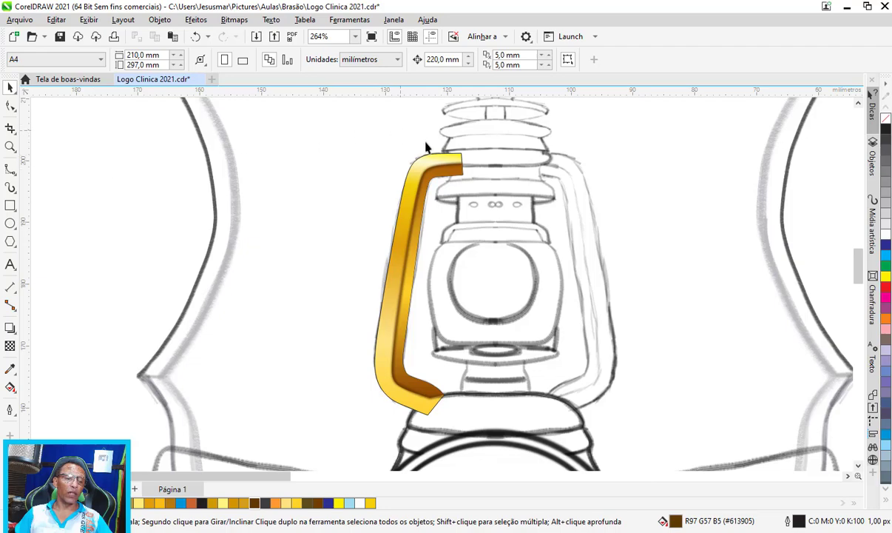
scroll(426, 148, up, 2)
scroll(427, 150, up, 1)
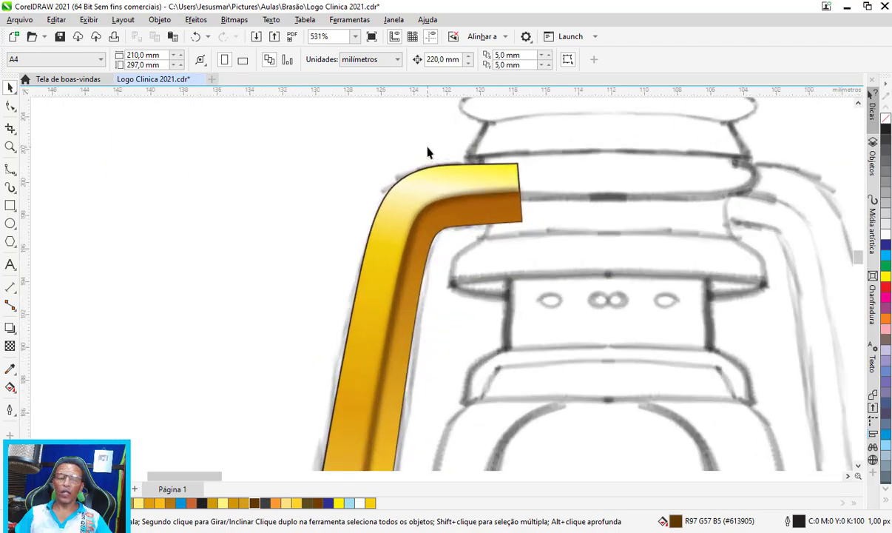
scroll(427, 151, up, 2)
scroll(426, 150, up, 1)
scroll(426, 150, up, 1)
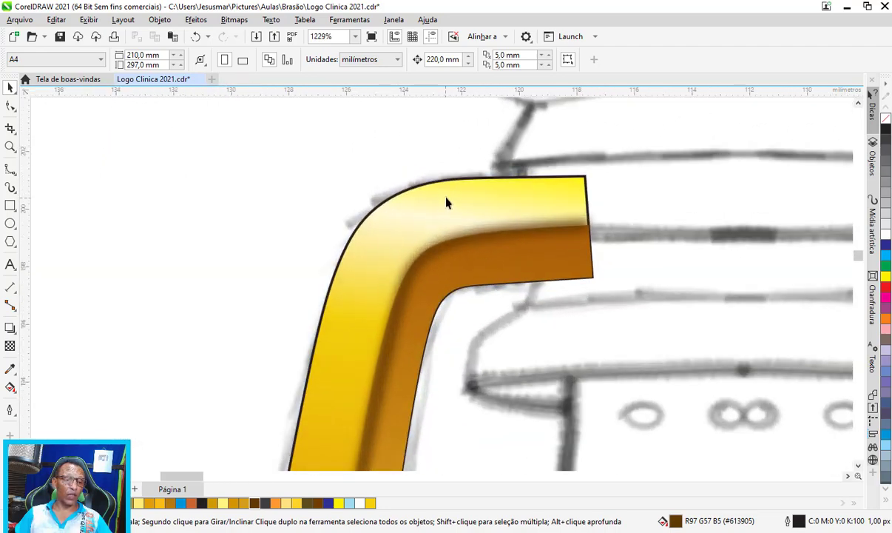
click(444, 191)
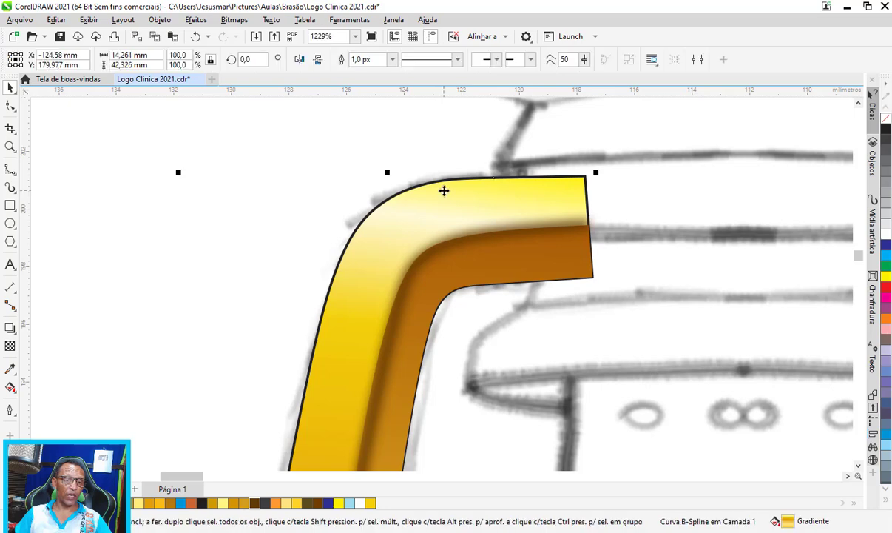
drag(444, 191, 282, 118)
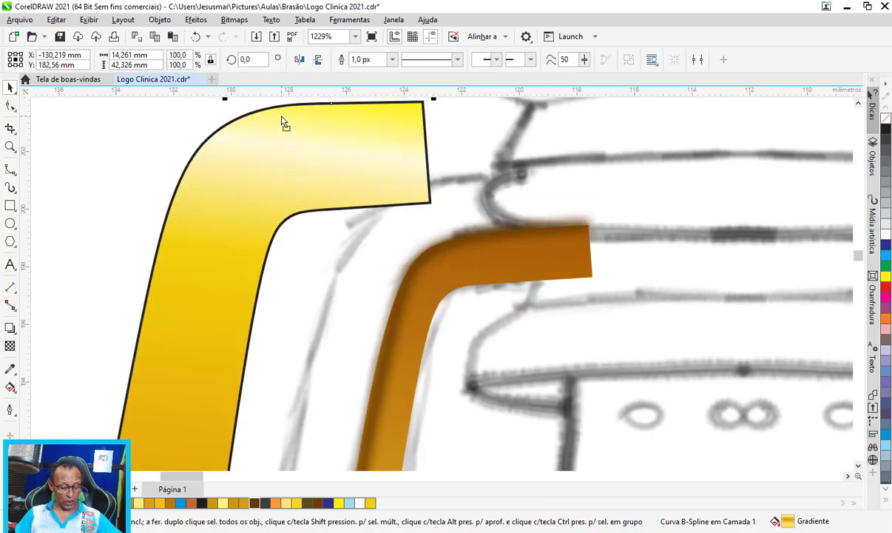
key(ctrl+z)
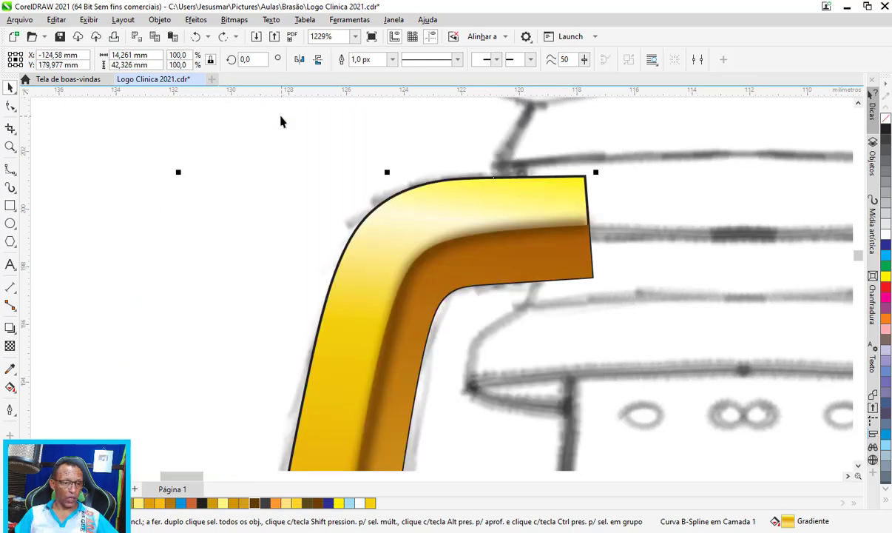
Step: Delete the white middle stop from the yellow band's gradient fill
click(12, 346)
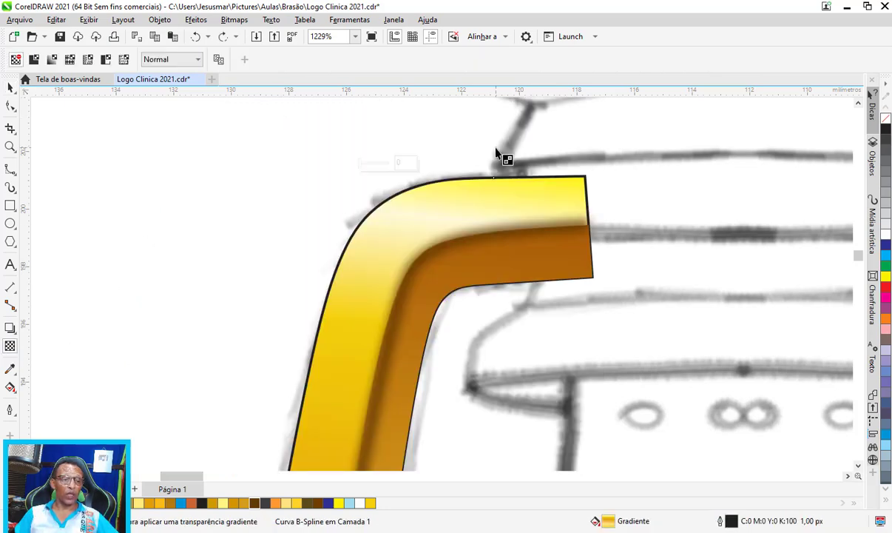
click(10, 386)
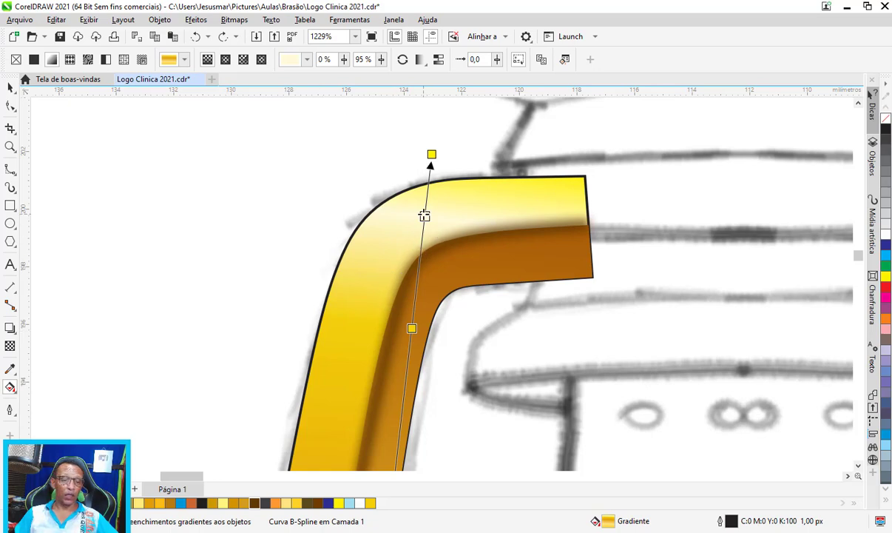
double_click(424, 215)
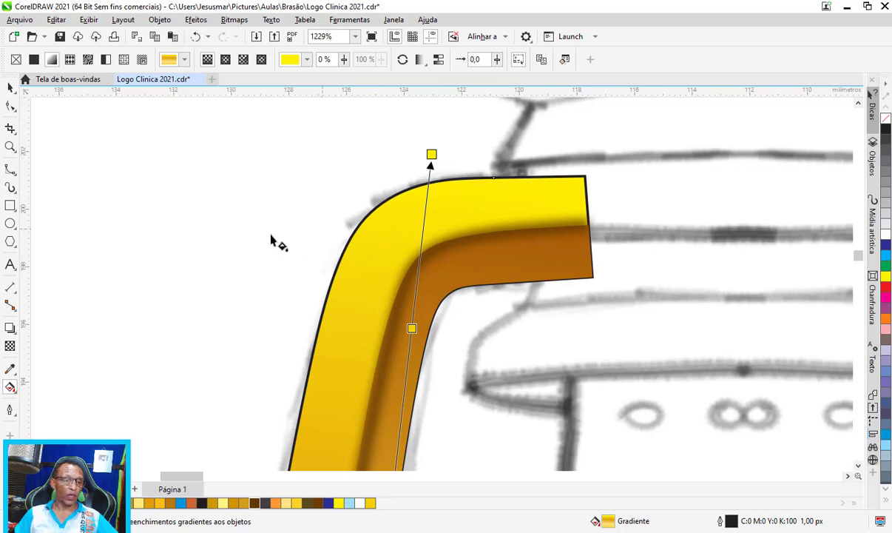
click(9, 171)
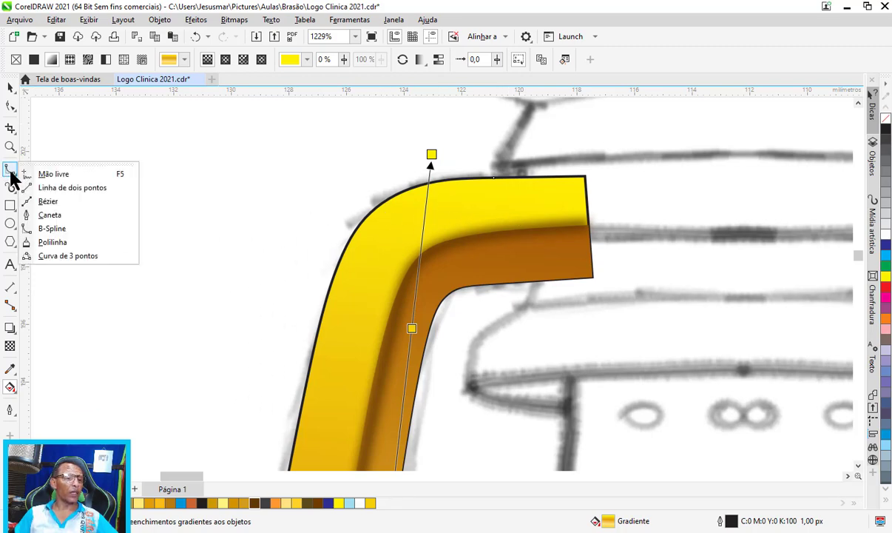
Step: Start a B-spline near the handle's right end, placing points down the yellow bend to its tip
click(59, 227)
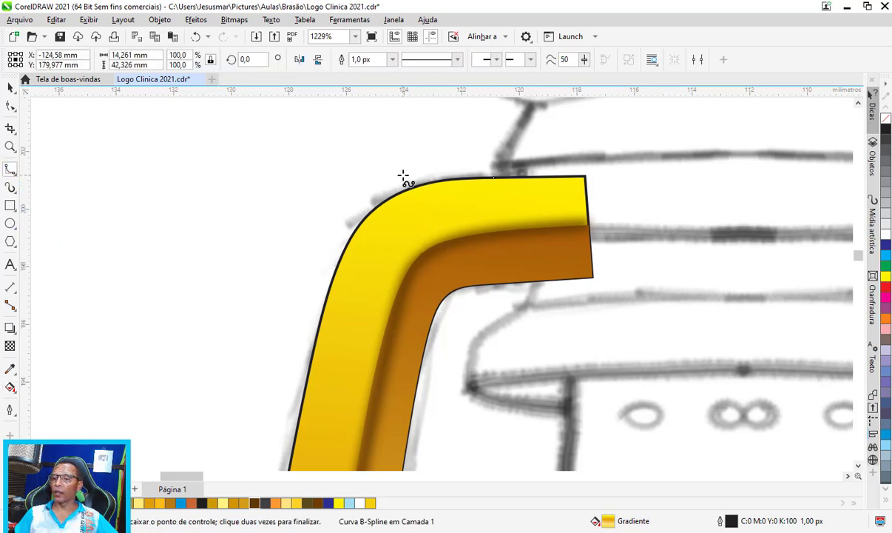
scroll(403, 177, up, 3)
scroll(577, 210, down, 1)
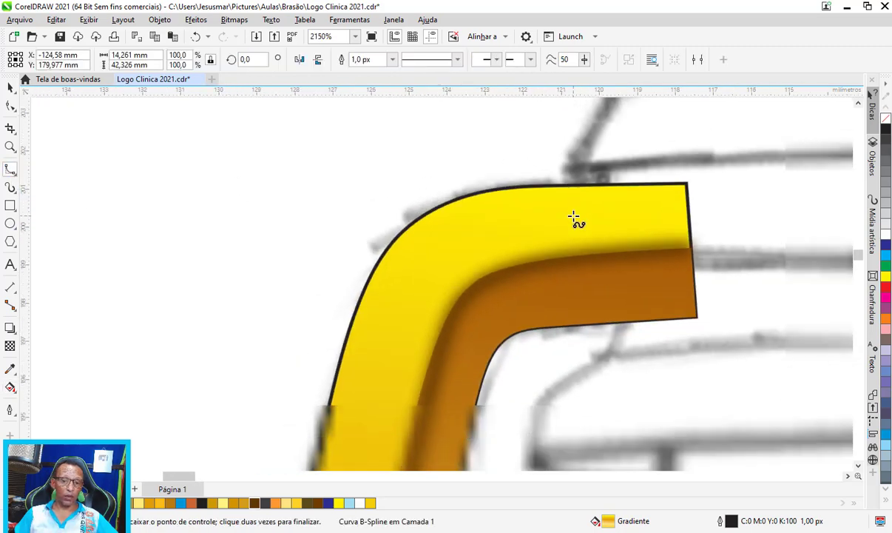
click(587, 219)
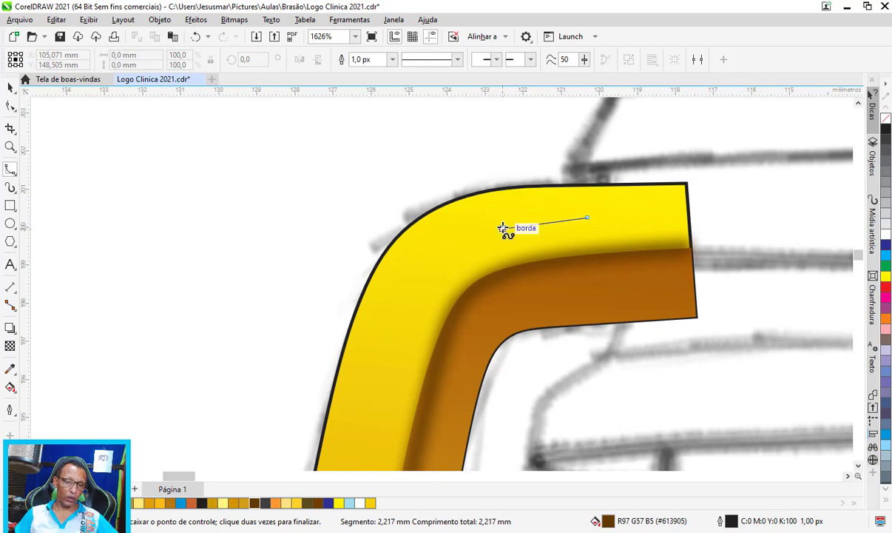
click(498, 228)
click(435, 268)
click(402, 327)
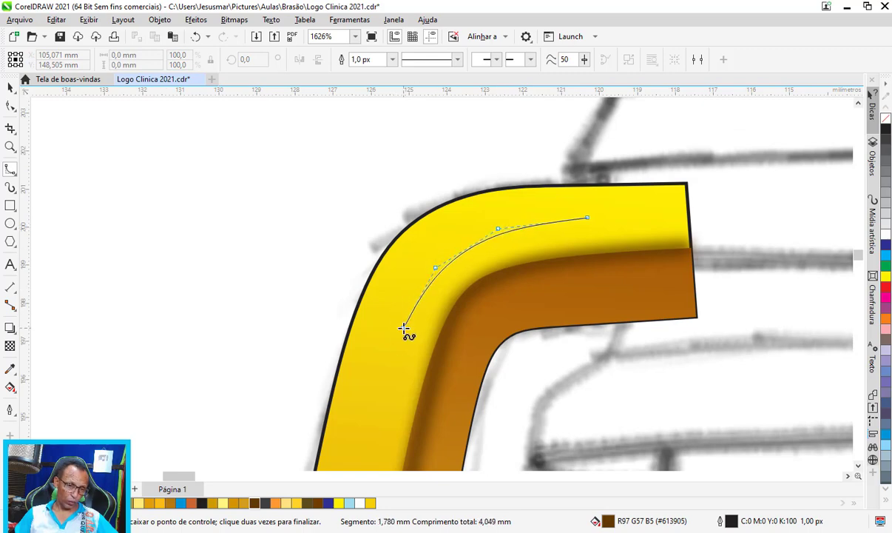
click(391, 358)
click(386, 327)
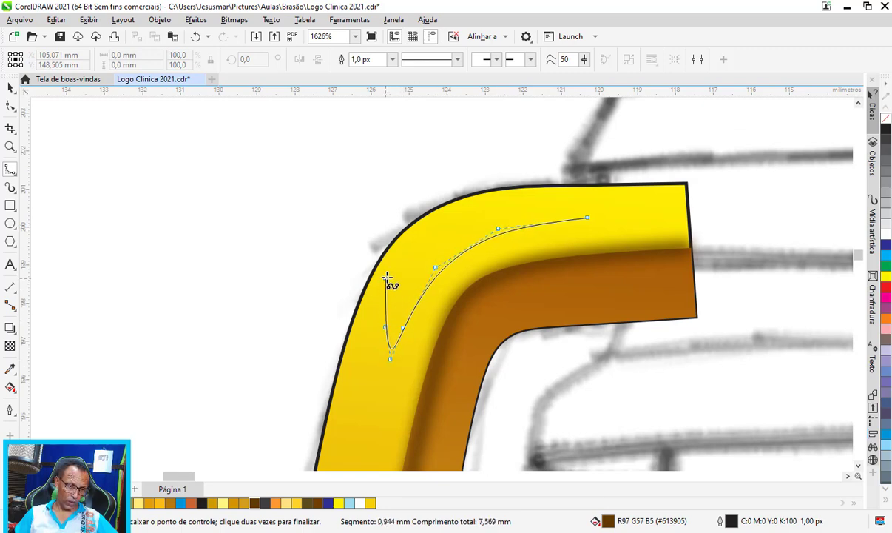
Step: Bring the curve back along the handle's top, round the right end and close it
click(432, 234)
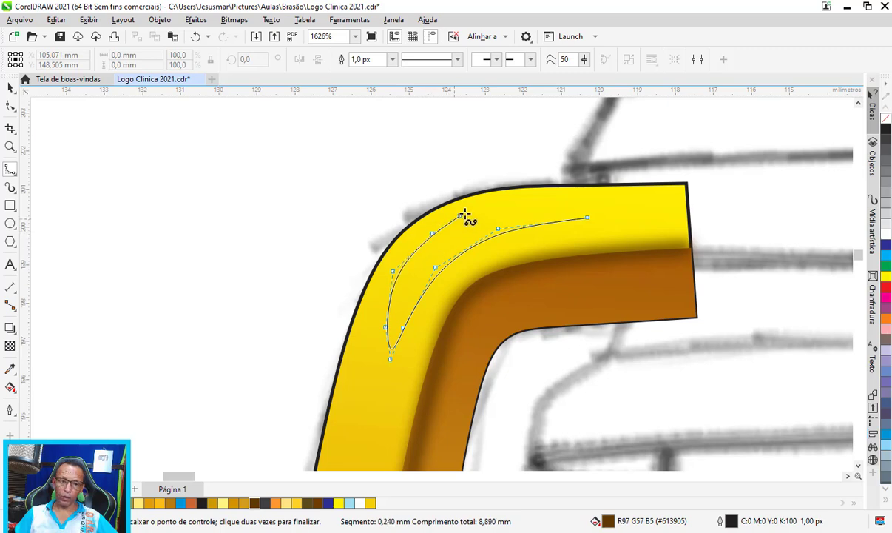
click(476, 208)
click(527, 199)
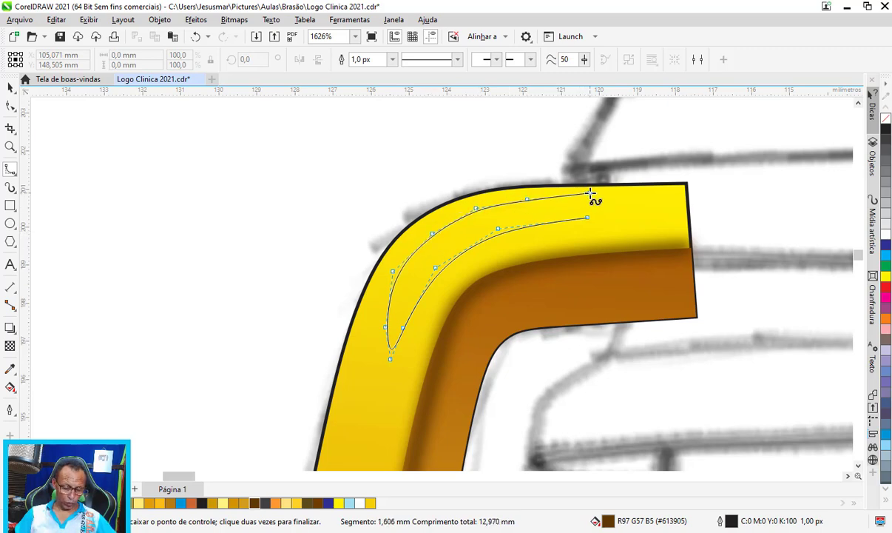
click(590, 194)
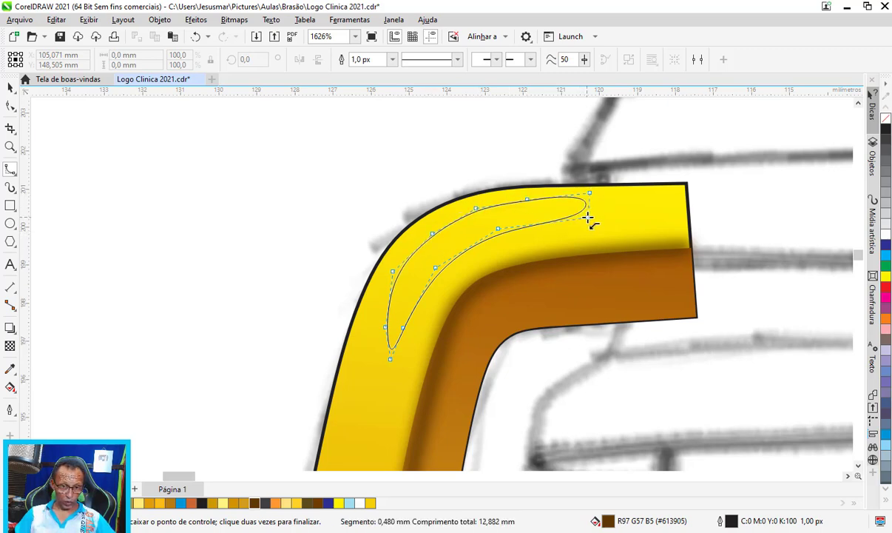
click(698, 191)
click(698, 219)
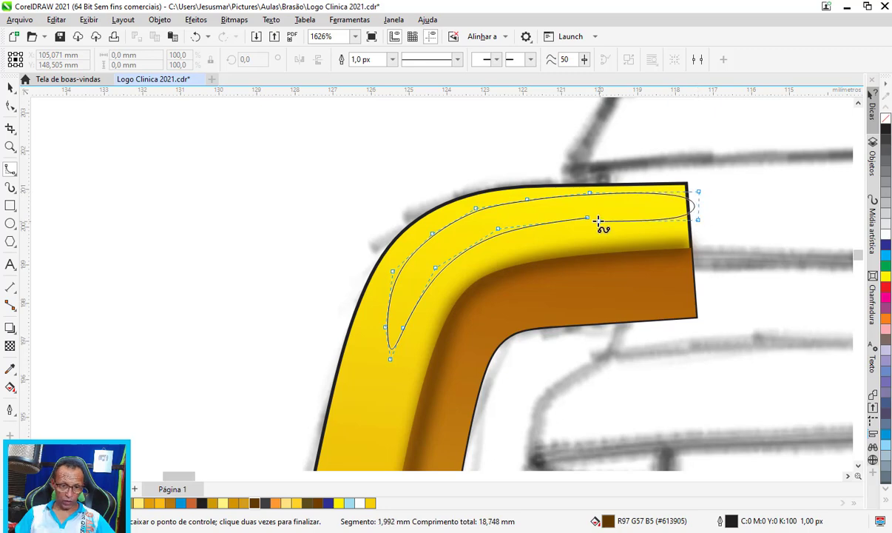
double_click(590, 219)
key(g)
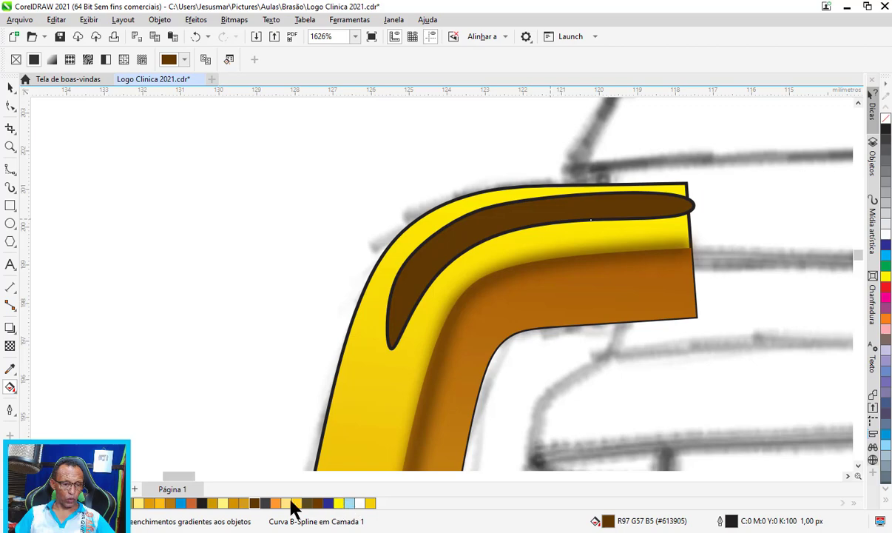
Step: Fill the crescent light yellow, remove its outline and lighten it to C0 M0 Y36 K0
click(223, 503)
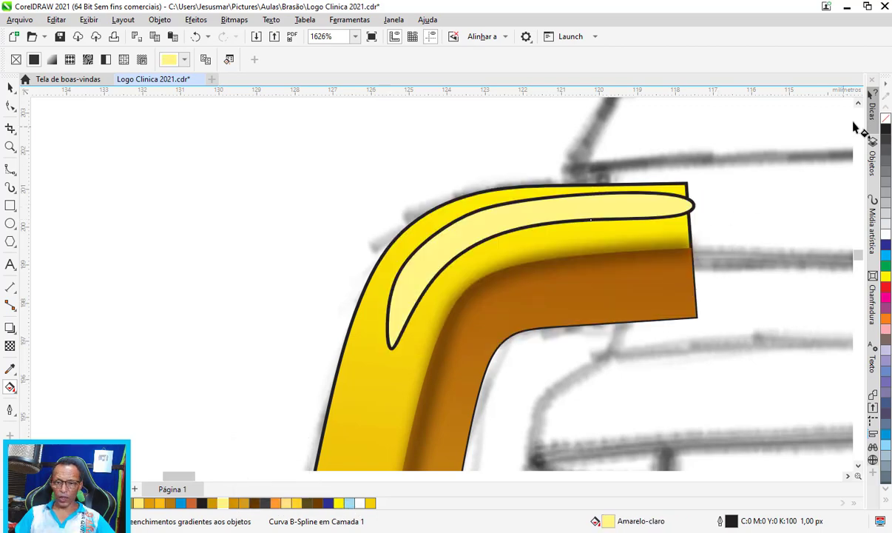
right_click(885, 121)
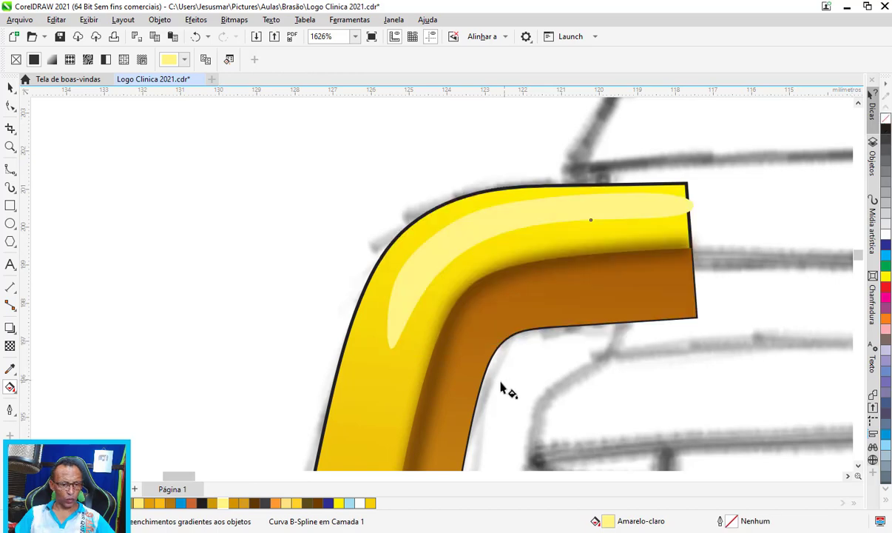
click(10, 87)
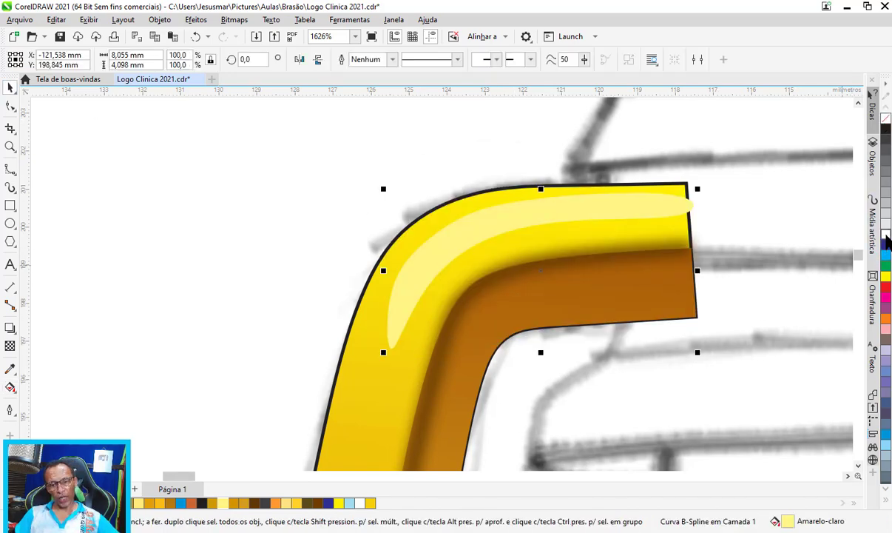
click(887, 238)
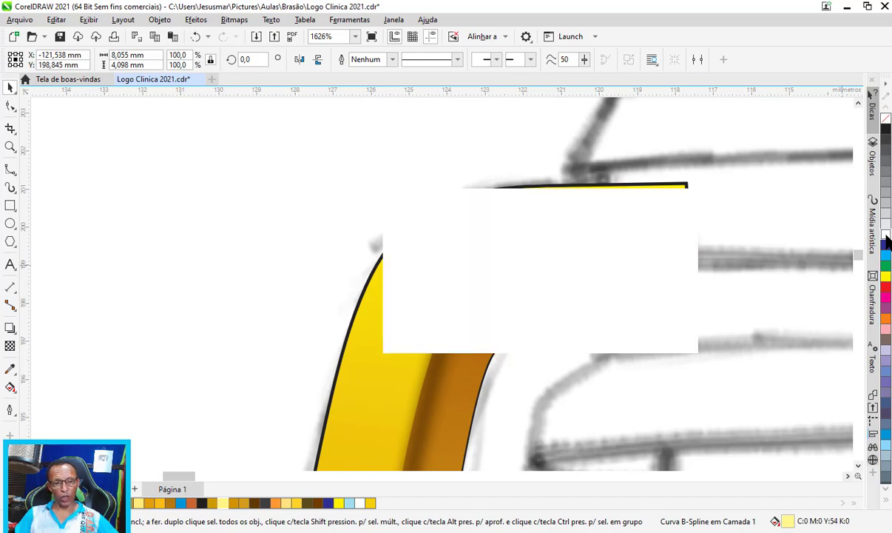
click(886, 237)
click(887, 238)
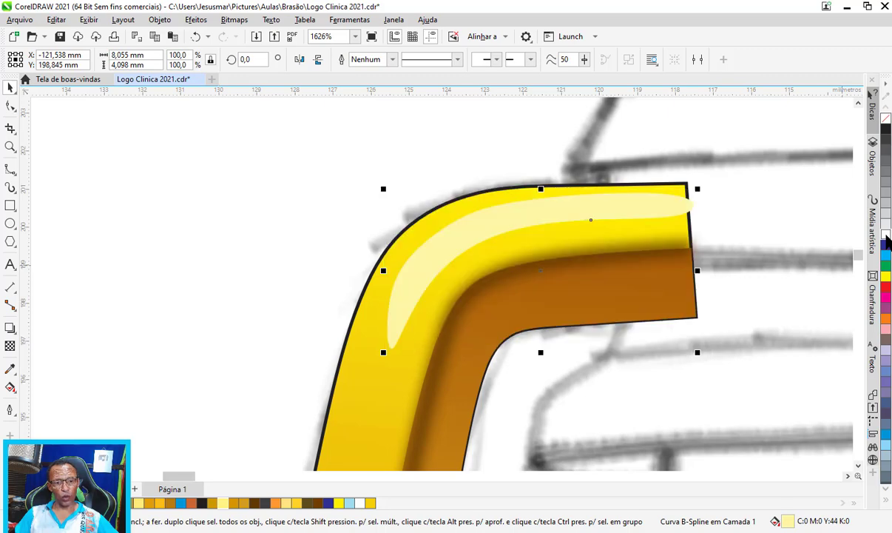
ctrl+click(886, 238)
ctrl+click(886, 238)
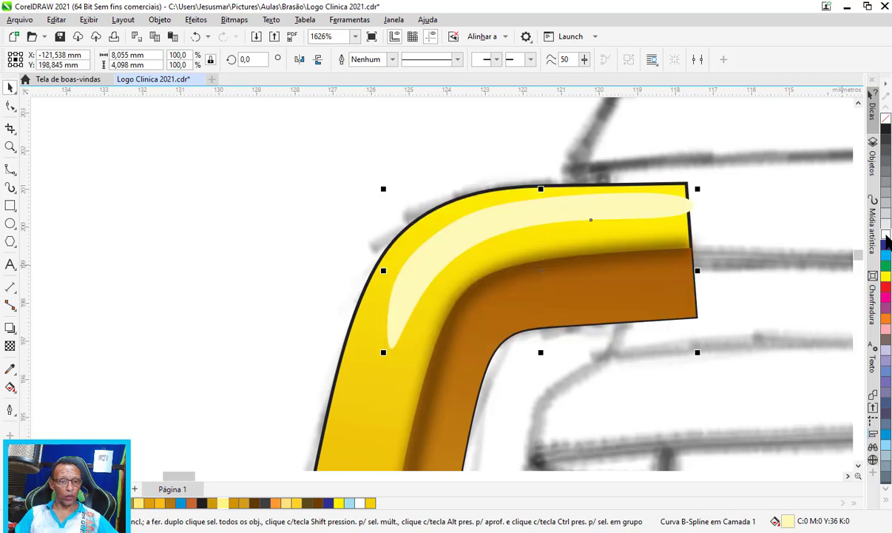
Step: Pull the highlight's bottom tip and top-edge nodes up toward the handle's outer outline
click(11, 105)
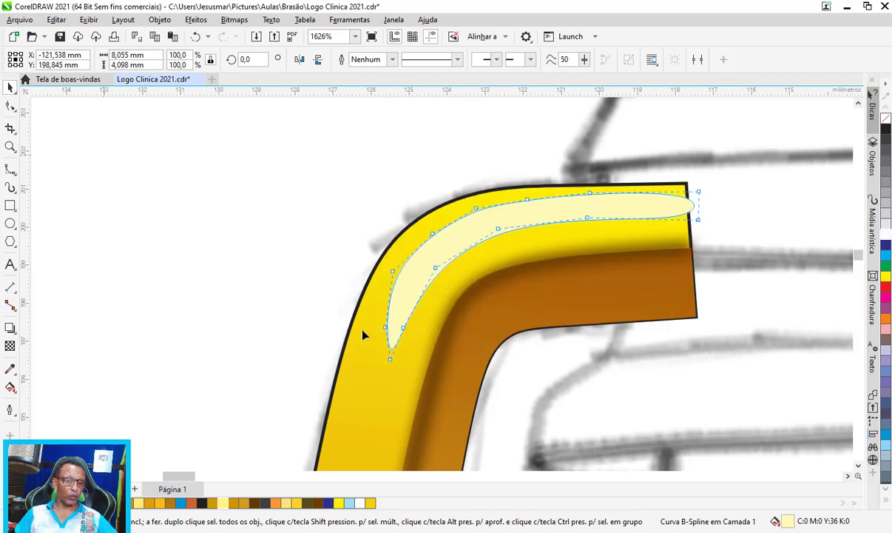
drag(308, 349, 462, 388)
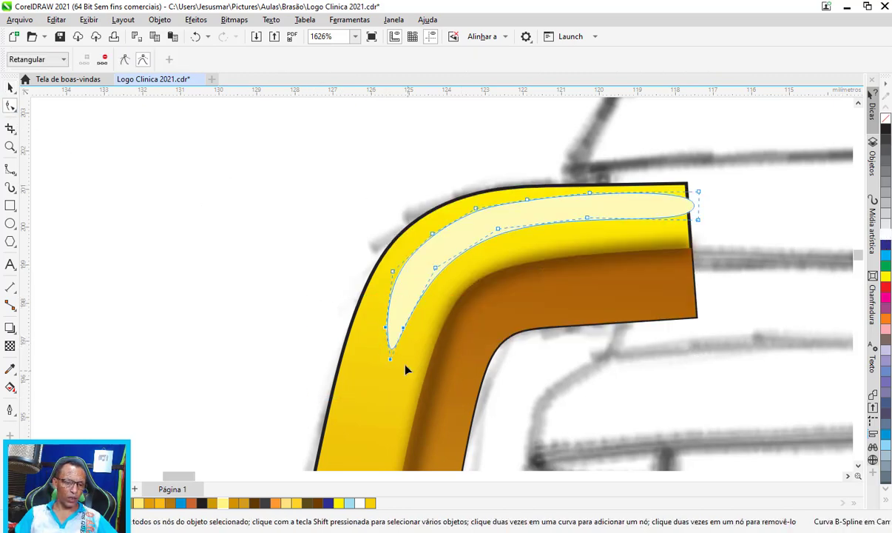
drag(391, 361, 386, 339)
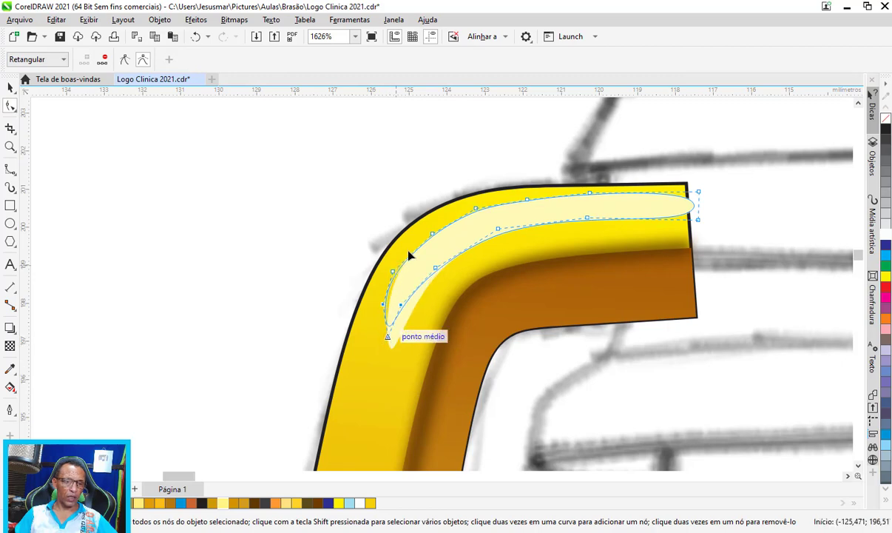
drag(433, 234, 437, 227)
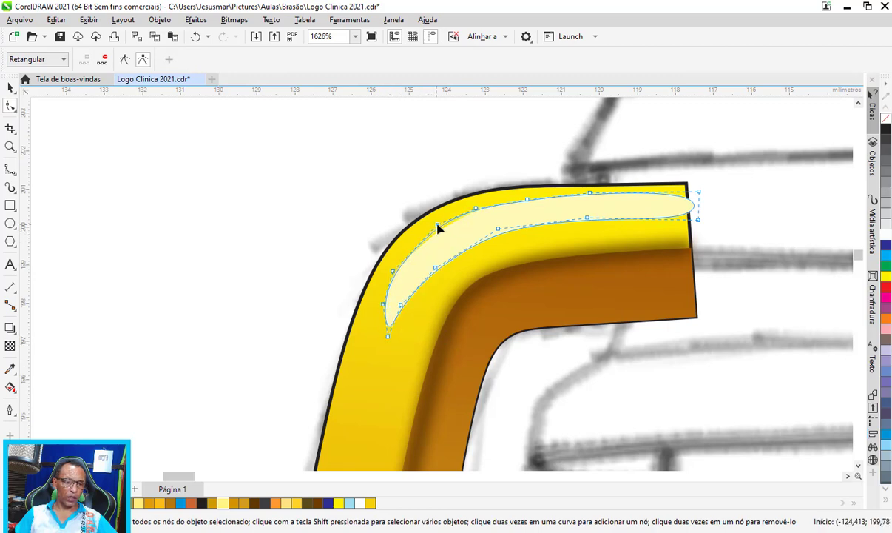
drag(527, 199, 526, 193)
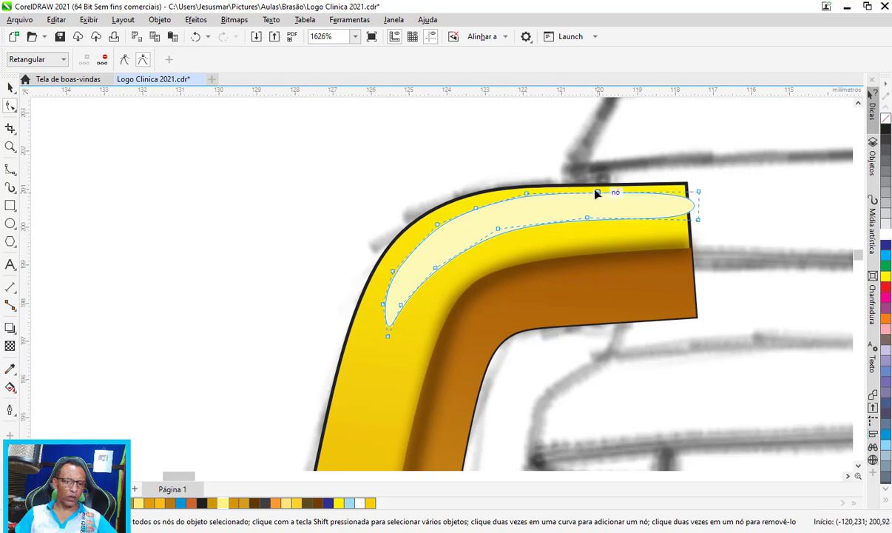
click(196, 20)
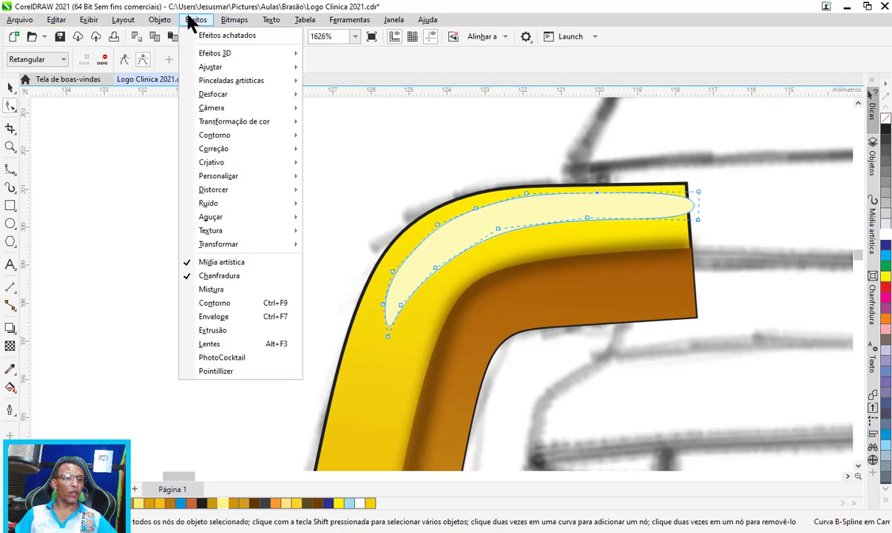
mouse_move(213, 94)
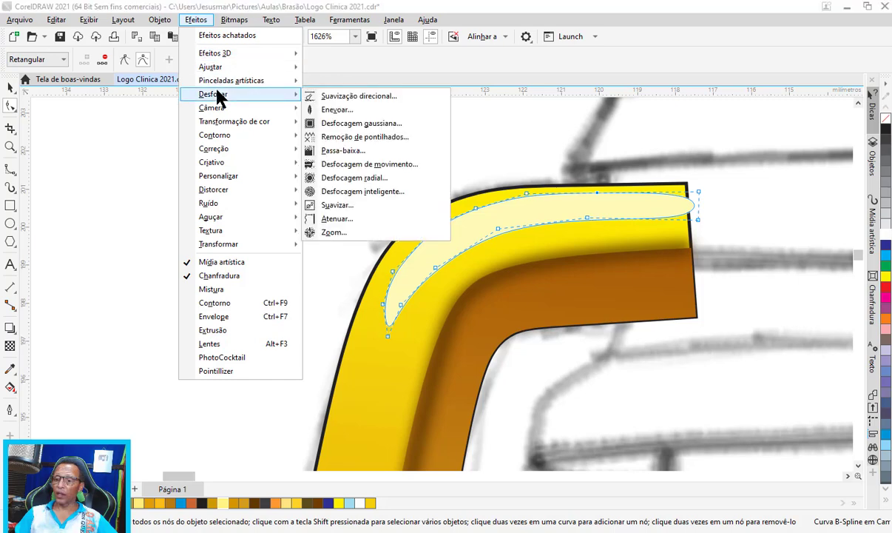
Step: Apply a 2.9-pixel Gaussian blur to the cream highlight on the gold handle
click(379, 126)
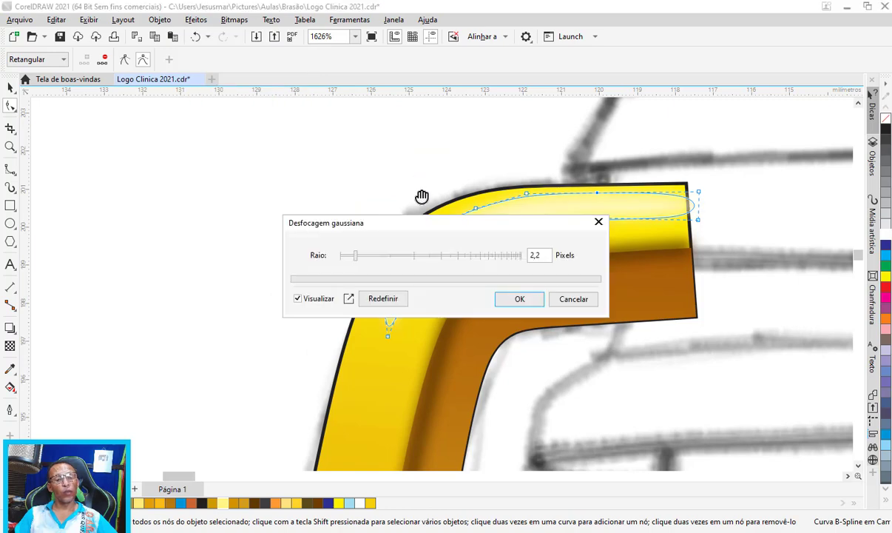
mouse_move(422, 226)
mouse_down()
mouse_move(551, 352)
mouse_move(639, 355)
mouse_up()
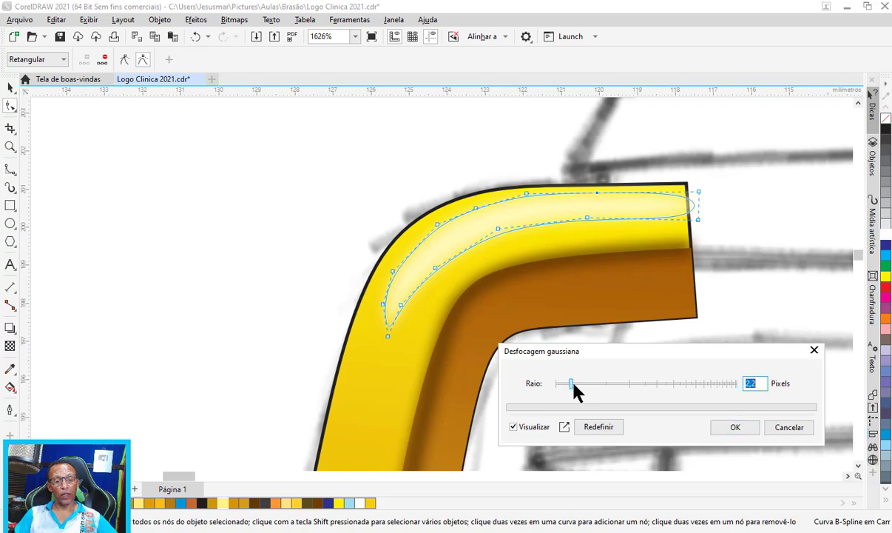
mouse_move(572, 385)
mouse_down()
mouse_move(591, 385)
mouse_move(575, 386)
mouse_up()
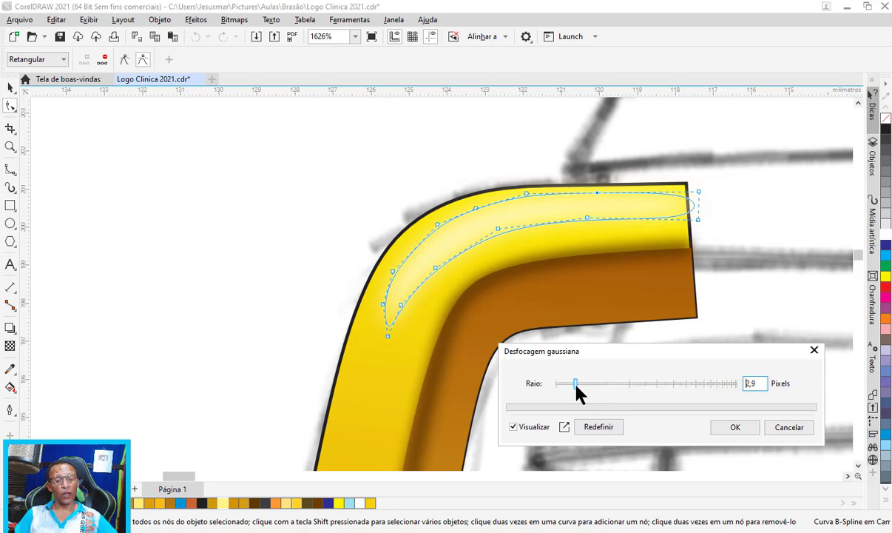
click(734, 428)
Step: Select the blurred cream highlight shape on the gold handle
click(11, 87)
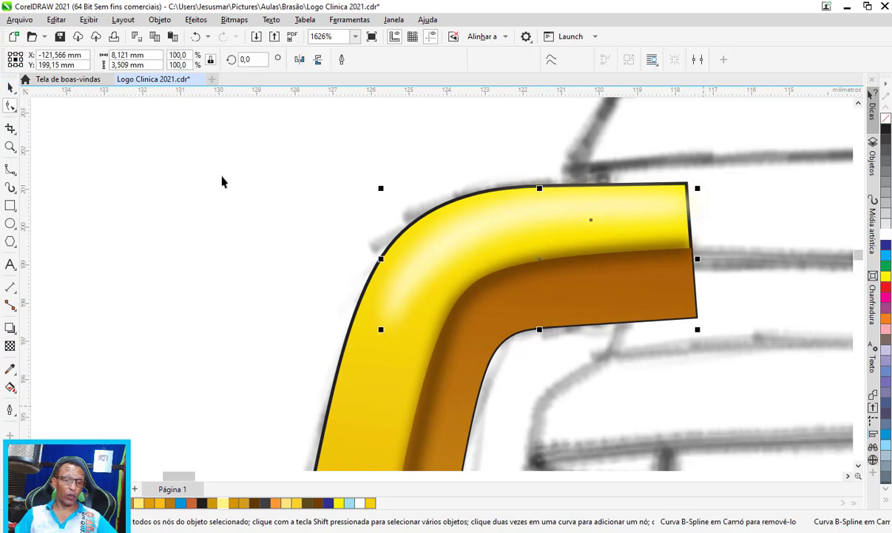
scroll(380, 169, down, 1)
scroll(380, 169, down, 1)
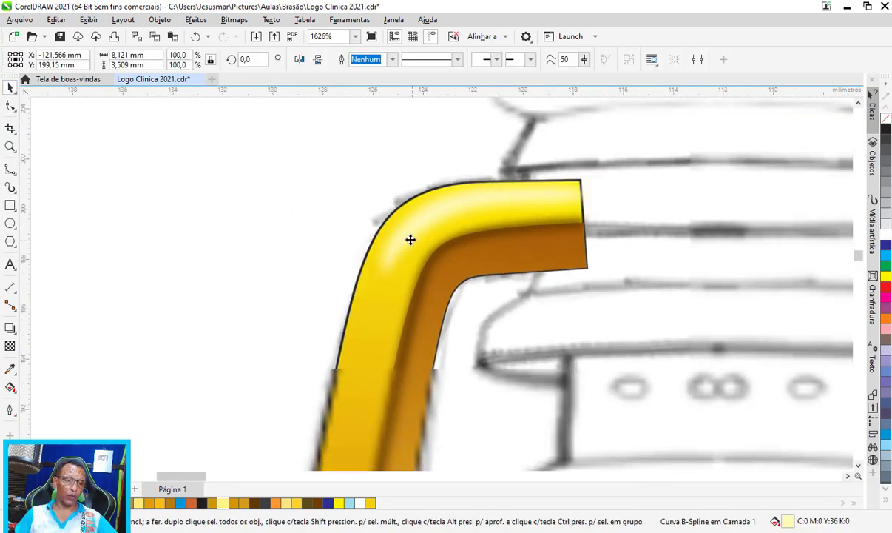
scroll(392, 245, up, 1)
scroll(432, 191, down, 1)
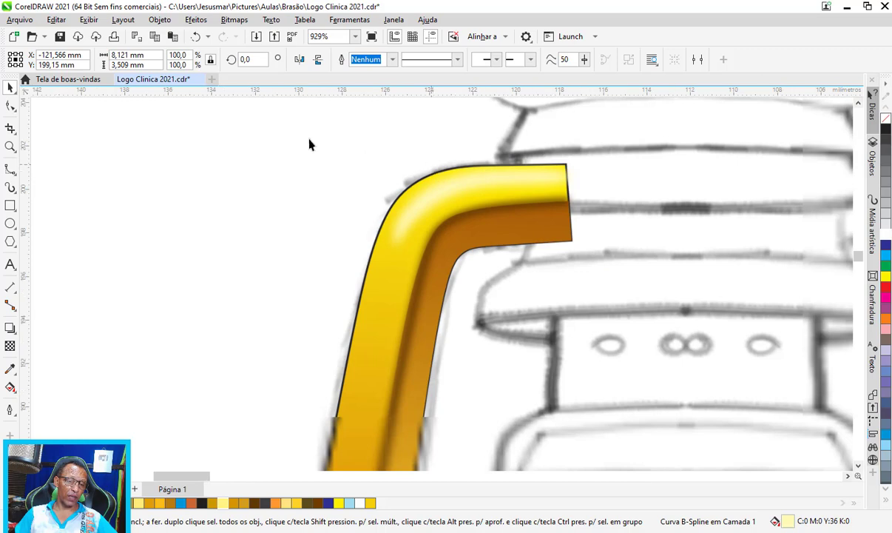
click(446, 193)
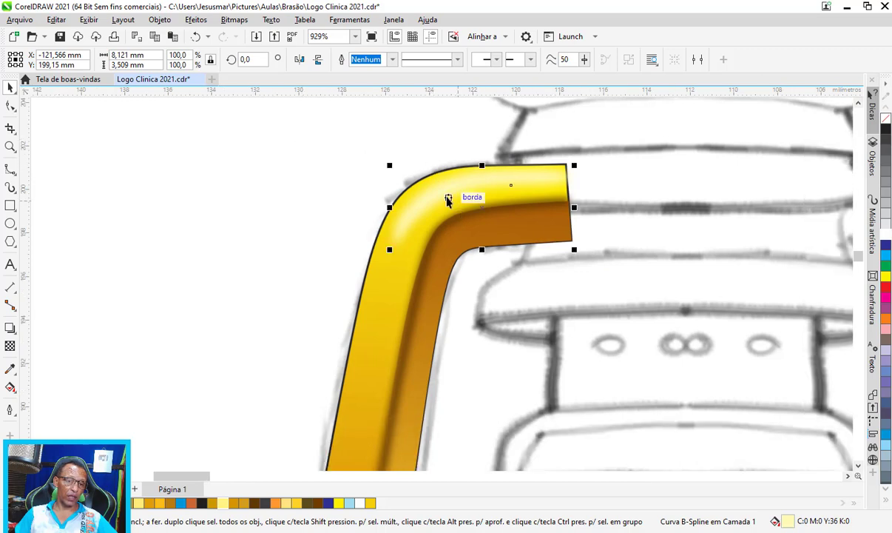
Step: Give the highlight a uniform transparency of 23
click(10, 345)
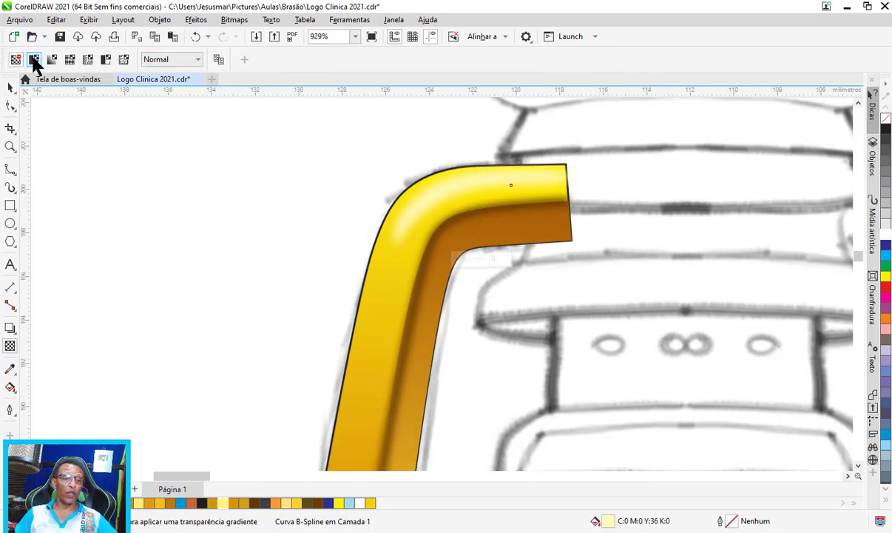
click(34, 61)
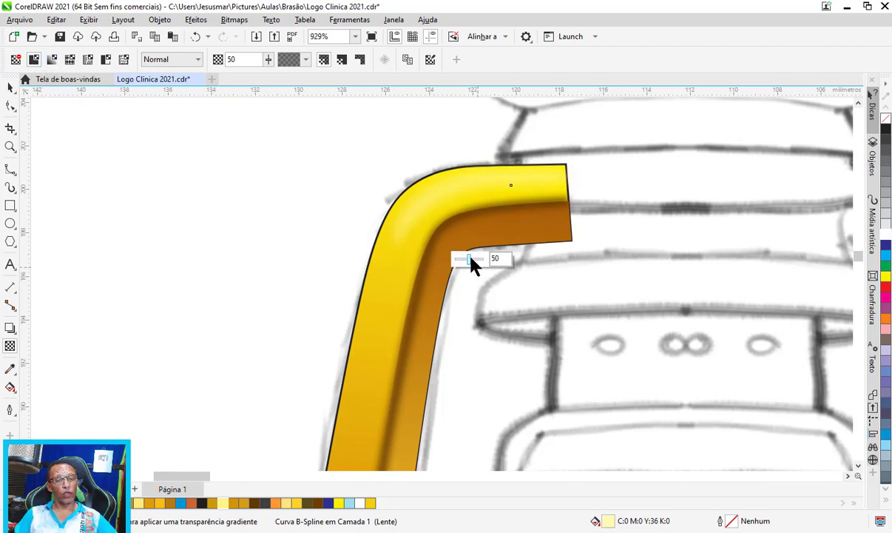
drag(471, 258, 479, 258)
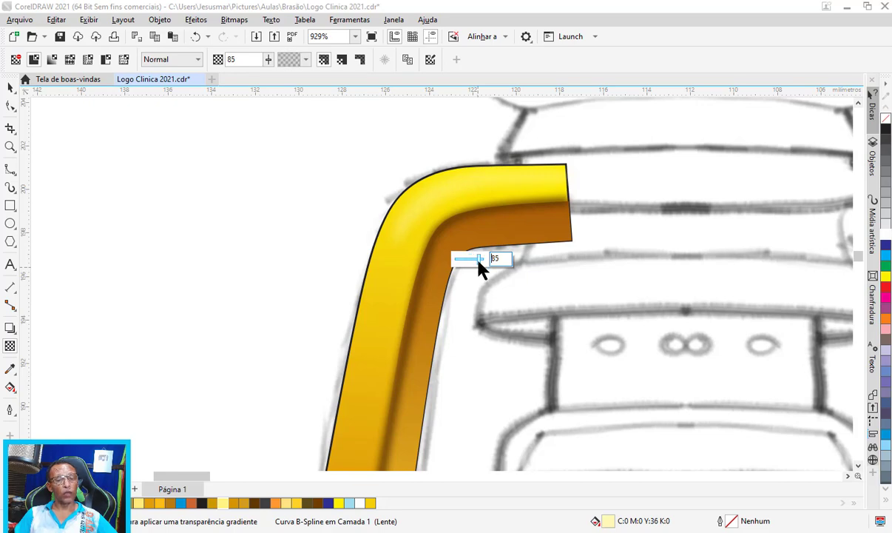
drag(472, 260, 468, 259)
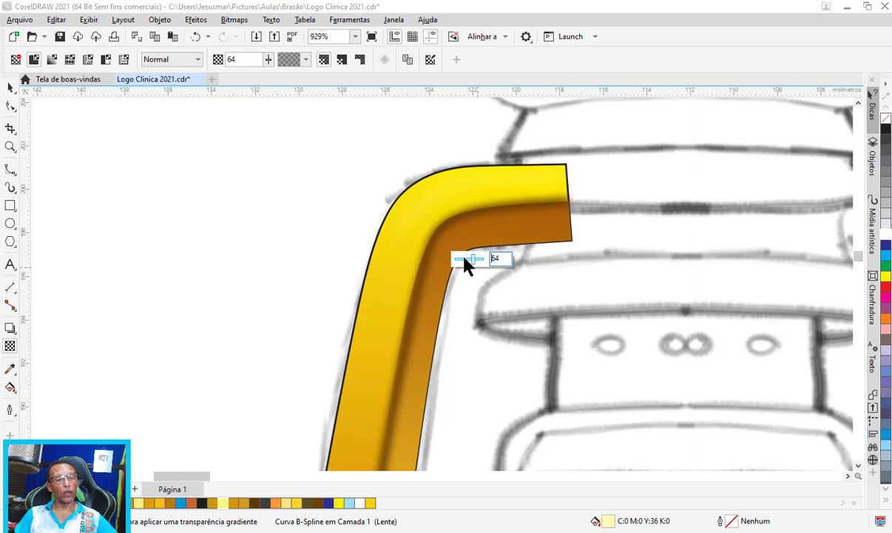
click(464, 259)
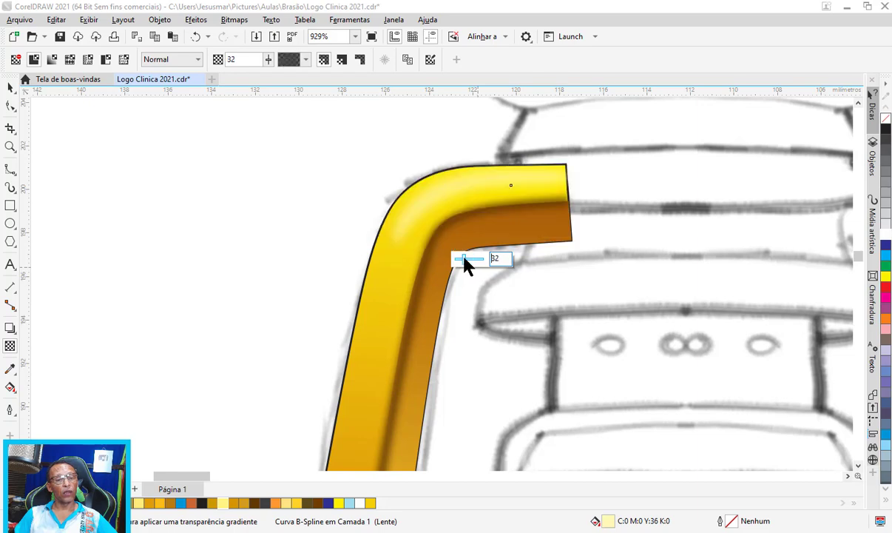
drag(461, 259, 460, 259)
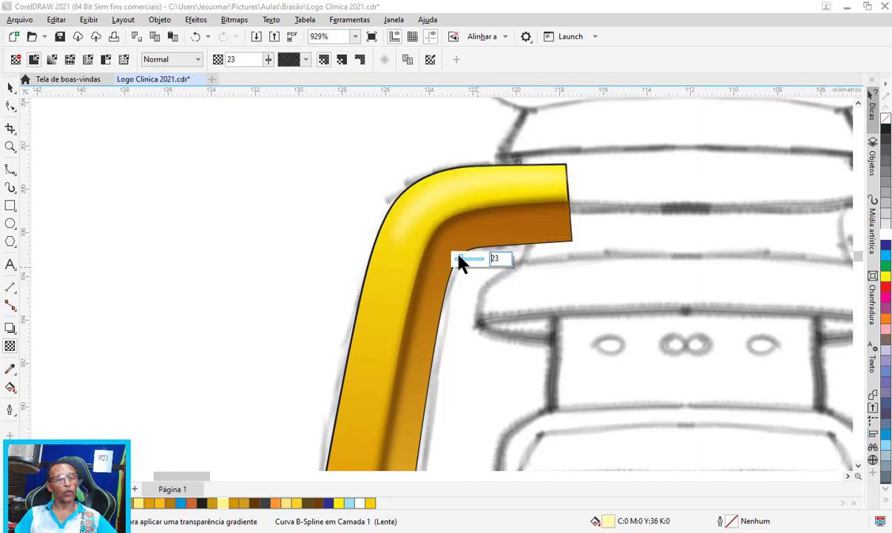
click(10, 88)
scroll(427, 198, up, 1)
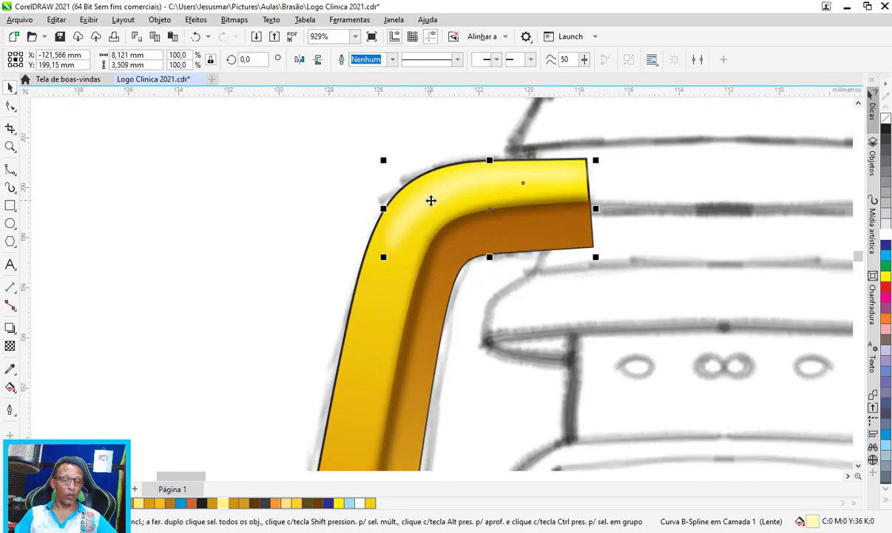
scroll(430, 199, up, 1)
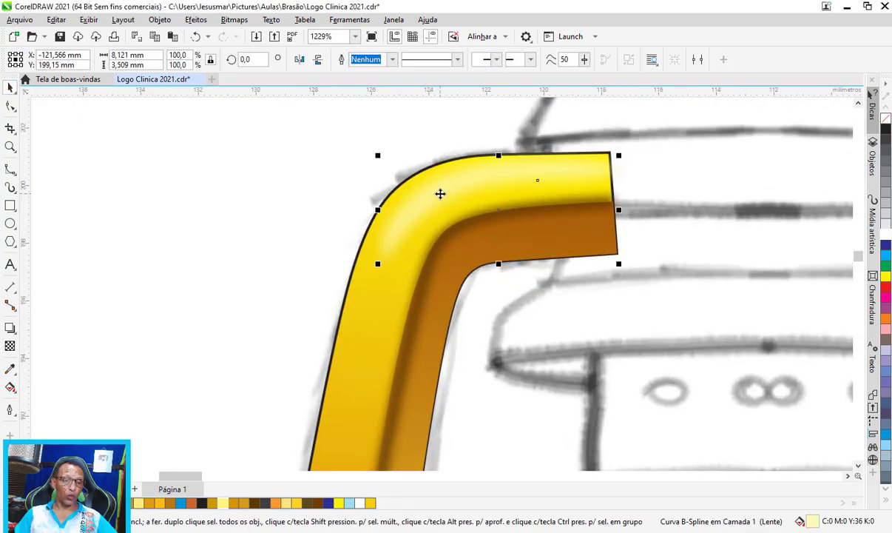
Step: PowerClip the highlight inside the gold handle shape
right_click(440, 193)
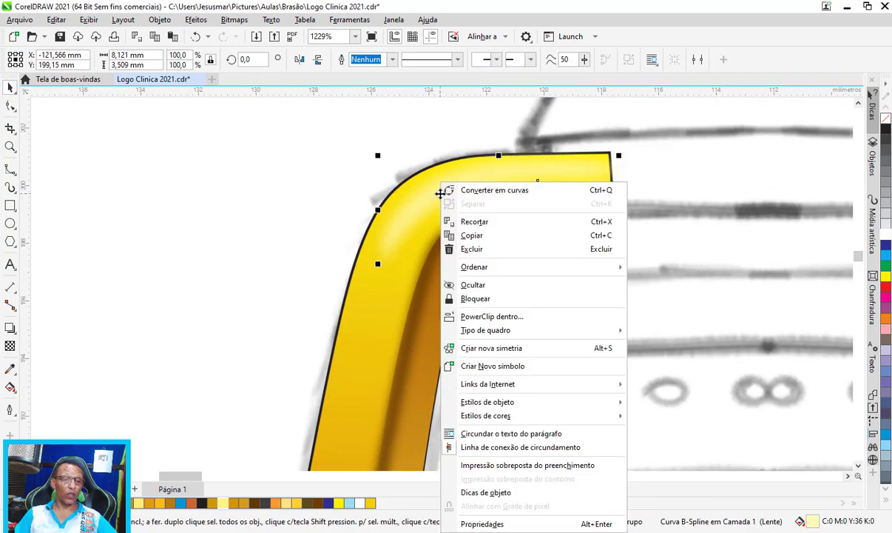
click(510, 318)
click(341, 379)
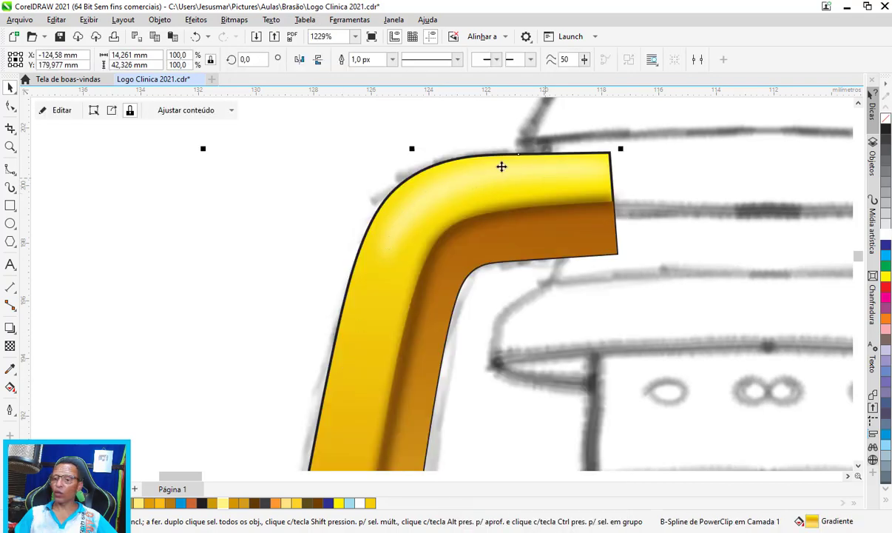
scroll(500, 164, down, 1)
scroll(499, 167, down, 3)
scroll(500, 167, down, 2)
scroll(499, 166, down, 2)
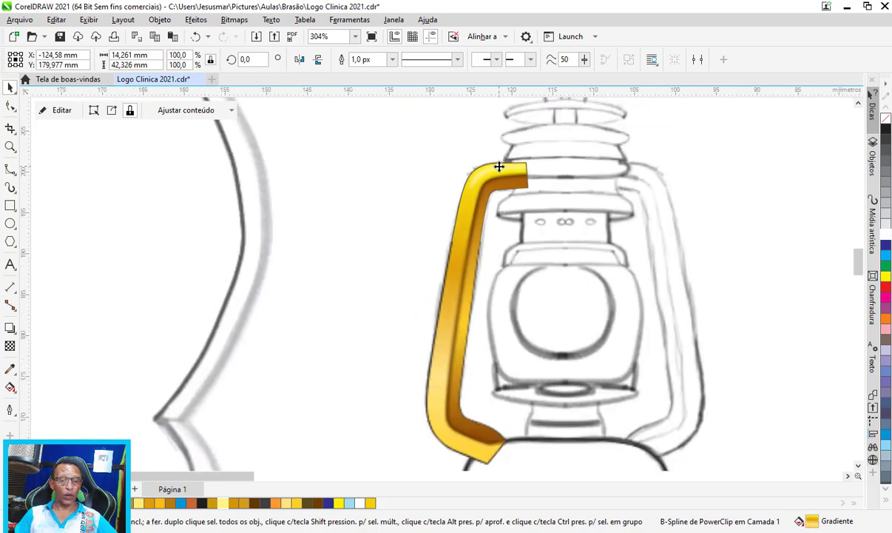
scroll(499, 166, down, 2)
scroll(706, 159, down, 1)
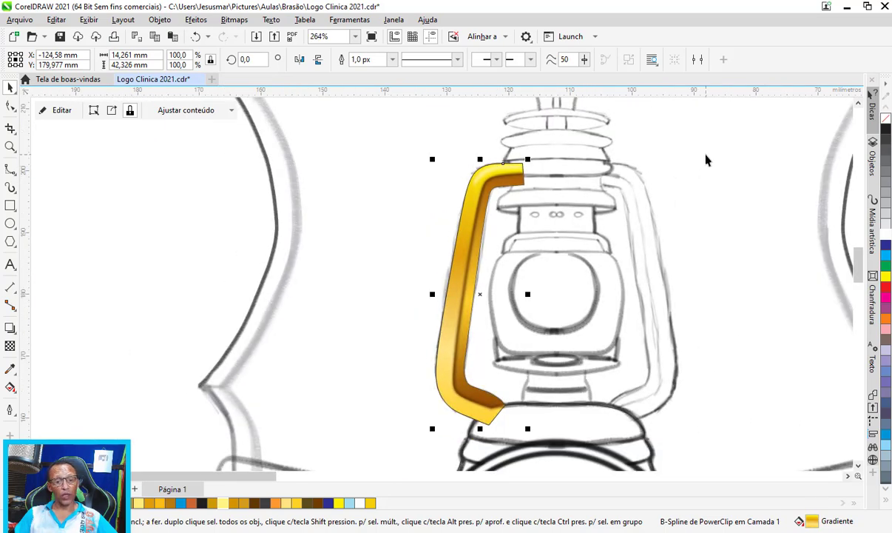
click(706, 160)
Step: Marquee-select all the gold handle pieces and group them
scroll(643, 159, down, 1)
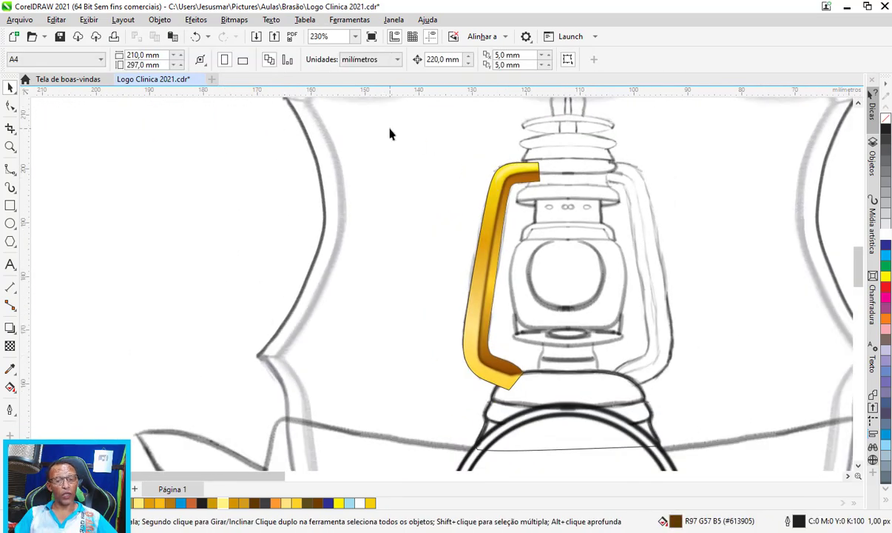
drag(527, 296, 605, 404)
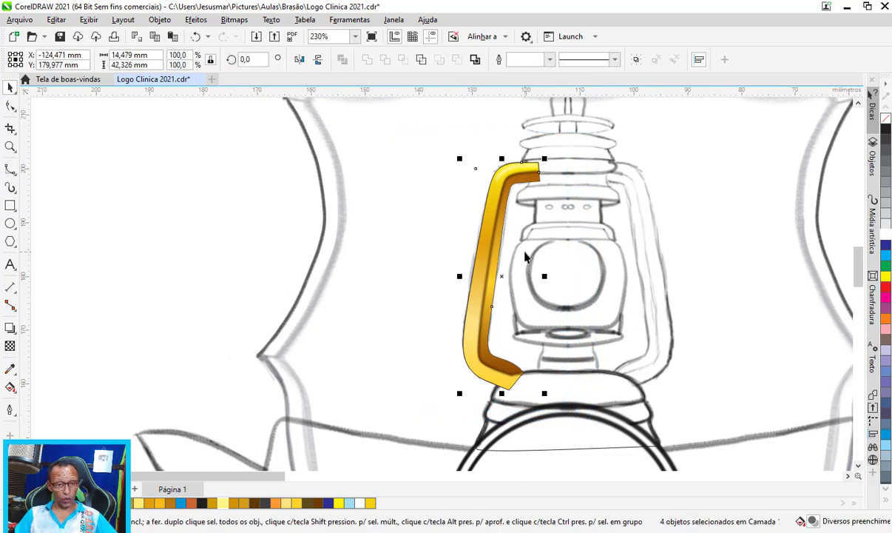
key(ctrl+g)
scroll(478, 239, up, 1)
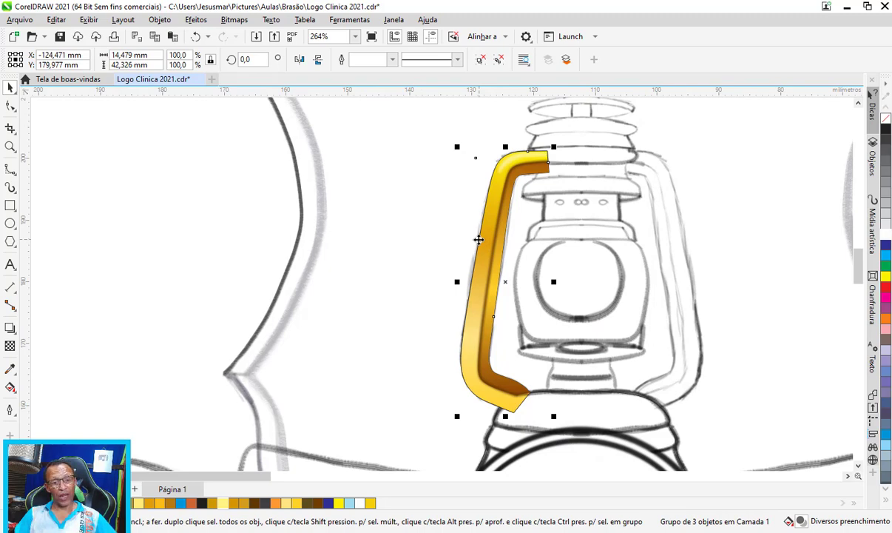
Step: Duplicate the handle group, mirror it horizontally, and place it on the lantern's right side
key(ctrl+d)
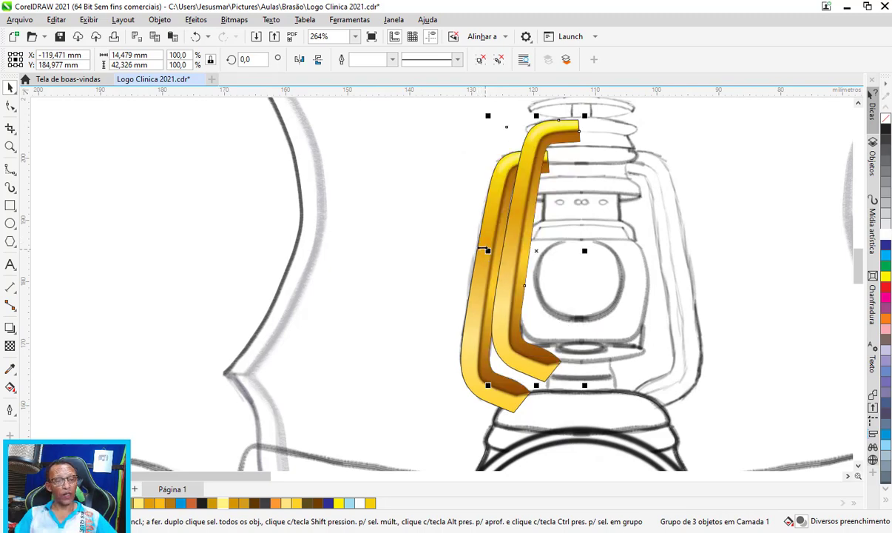
click(299, 62)
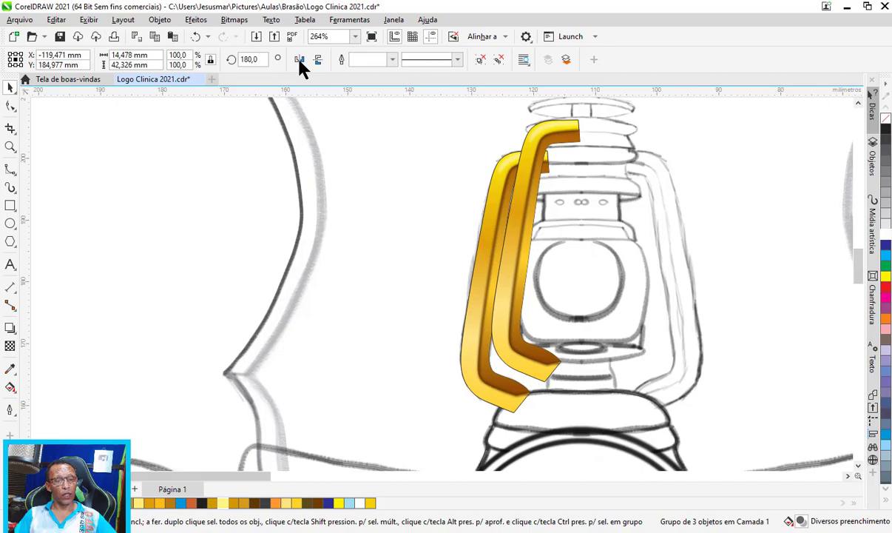
drag(551, 225, 675, 259)
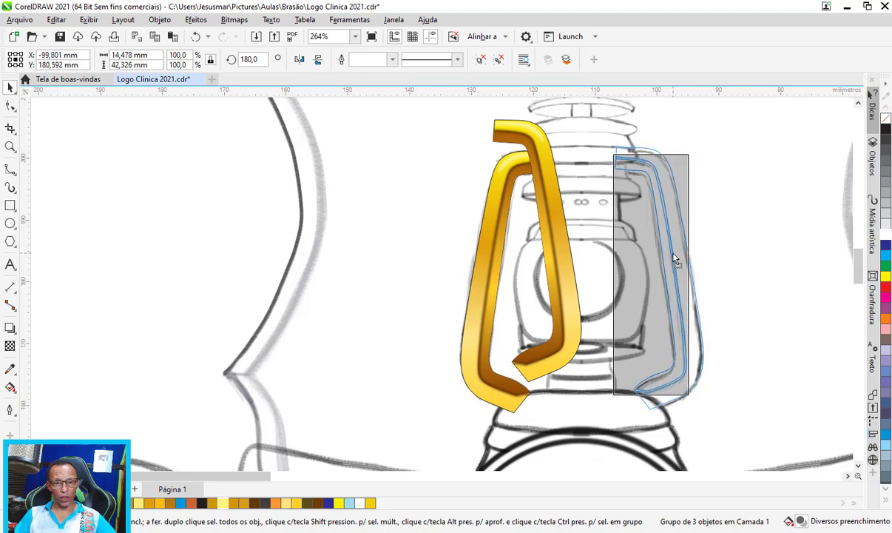
drag(736, 252, 740, 250)
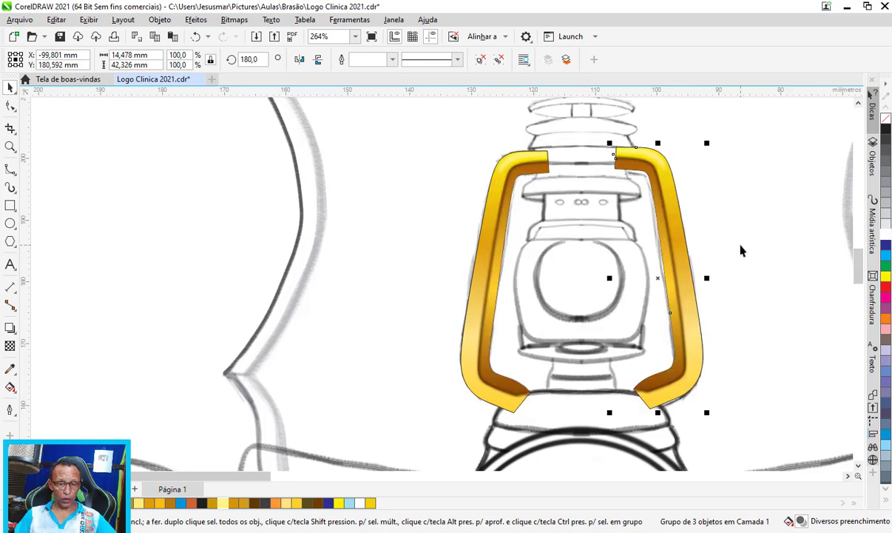
scroll(741, 250, down, 2)
click(457, 158)
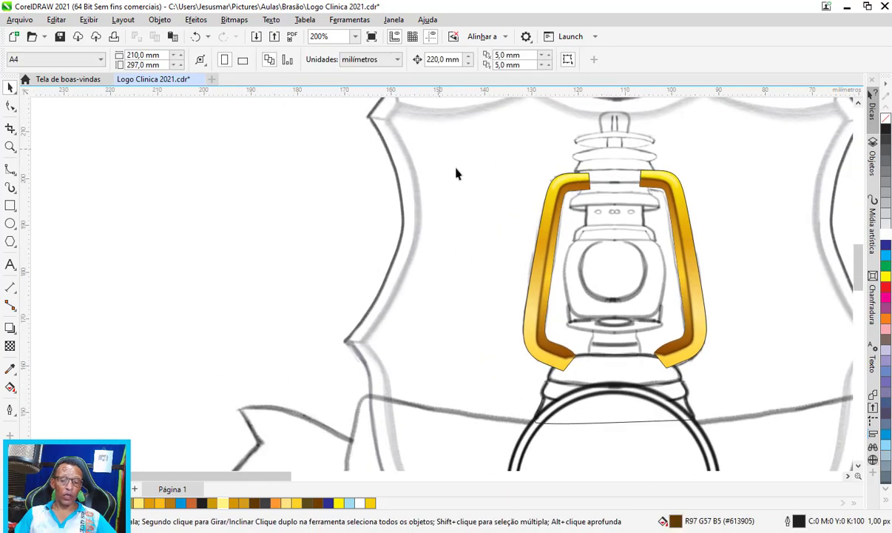
Step: Remove the outlines from both gold handle pieces and group them
drag(744, 382, 729, 381)
scroll(692, 281, up, 2)
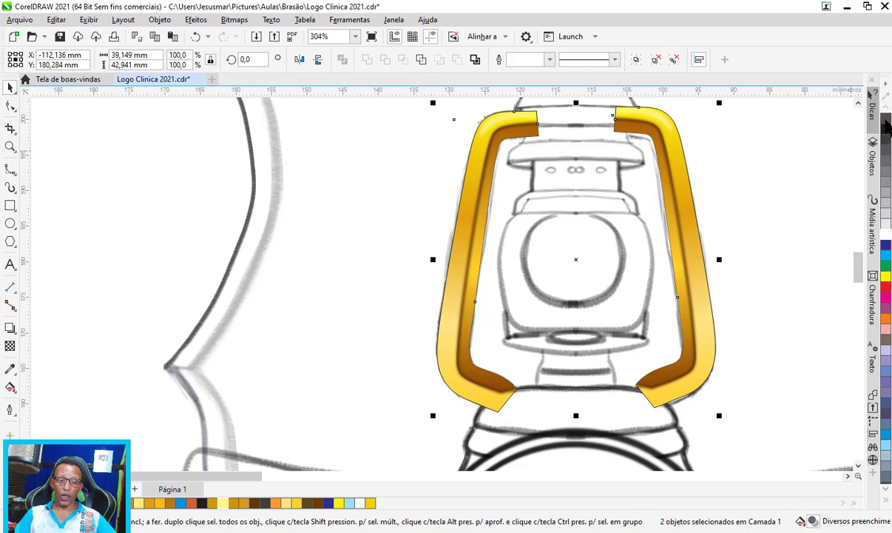
right_click(887, 127)
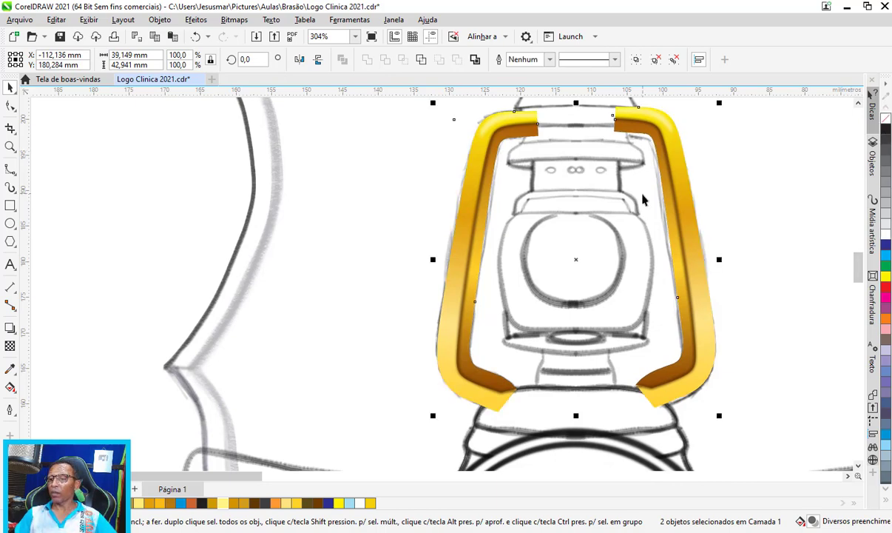
key(ctrl+g)
Step: Move the grouped handles off the sketch onto the blue gradient shield
scroll(518, 235, down, 1)
scroll(458, 237, down, 2)
scroll(423, 235, down, 1)
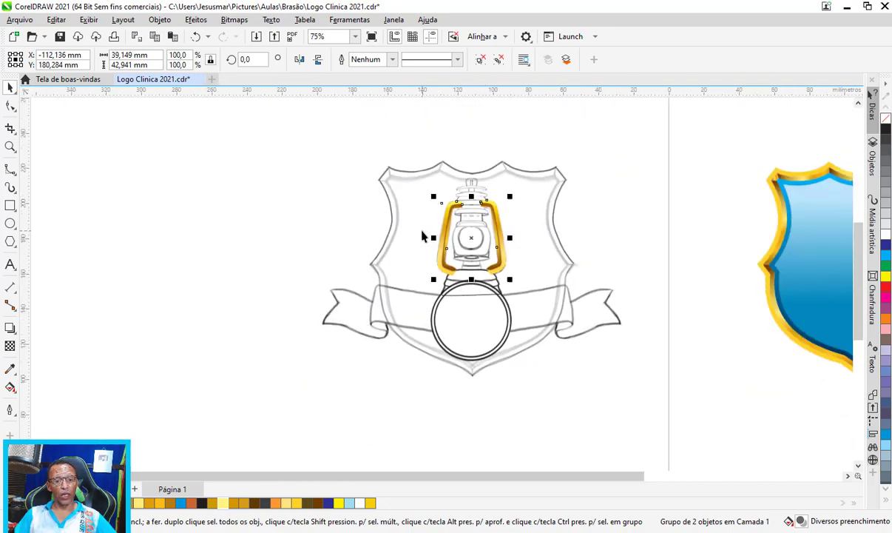
scroll(362, 219, down, 1)
scroll(363, 219, down, 1)
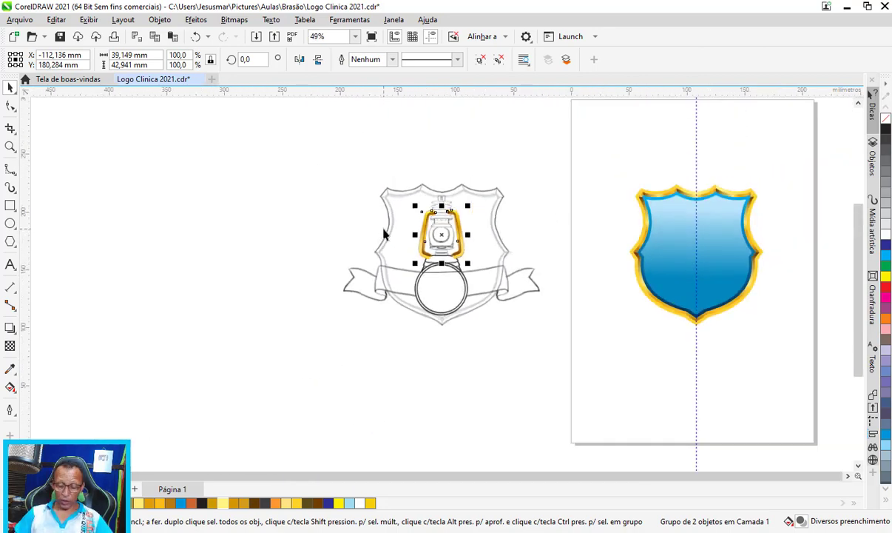
drag(432, 233, 685, 233)
scroll(685, 234, up, 2)
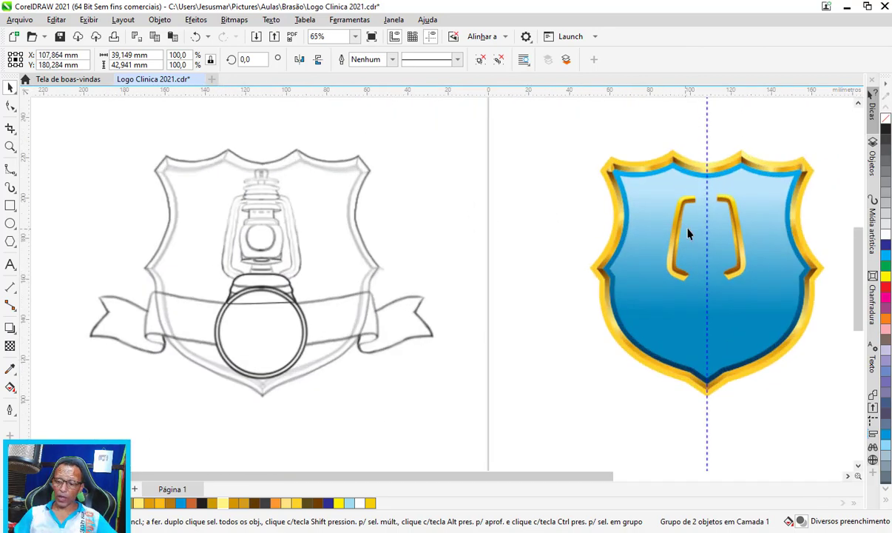
scroll(691, 231, up, 3)
scroll(692, 232, down, 2)
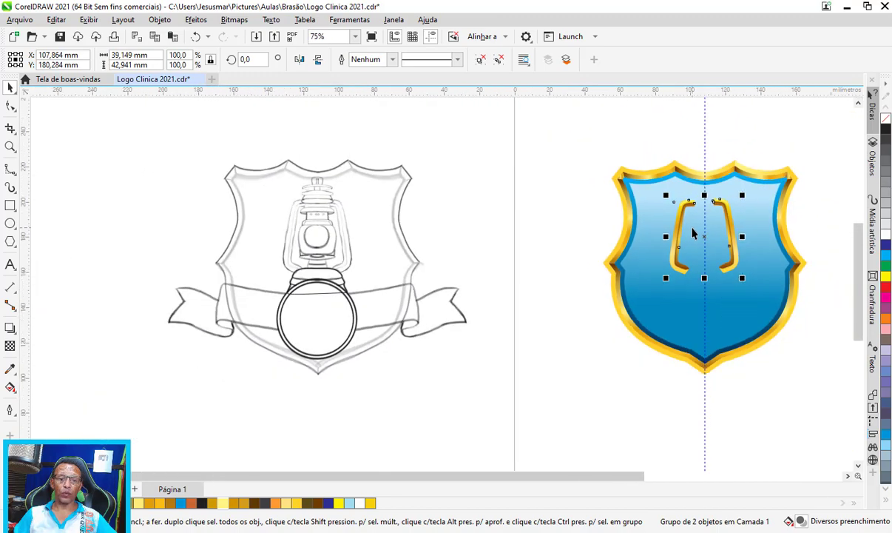
scroll(693, 233, down, 1)
scroll(374, 245, up, 2)
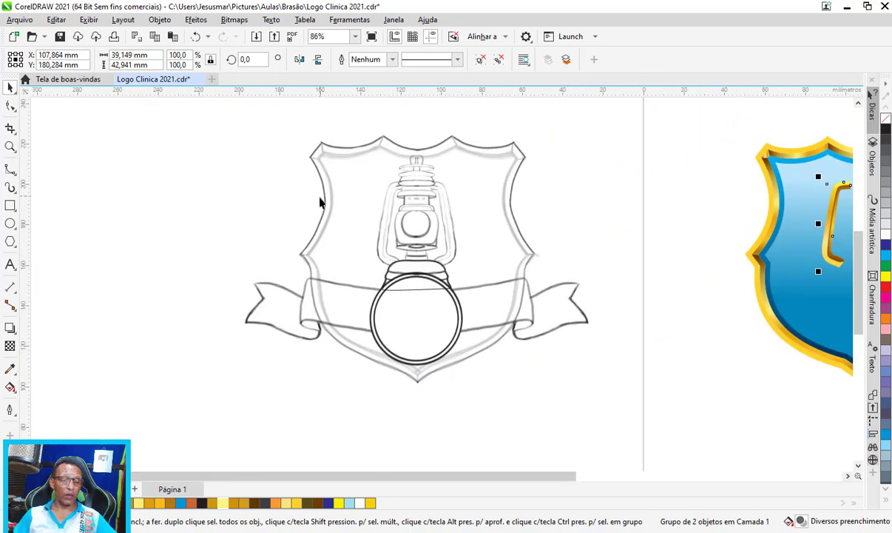
scroll(434, 256, up, 3)
scroll(381, 249, up, 1)
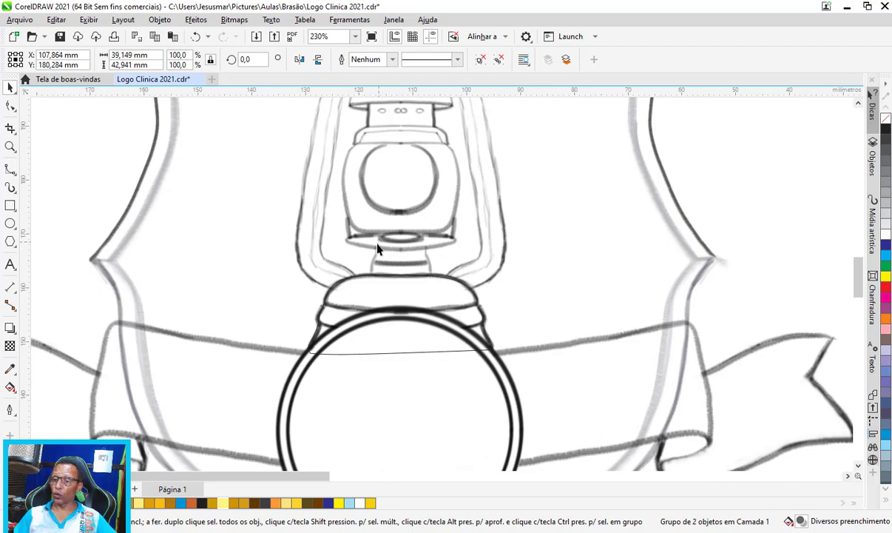
scroll(376, 251, up, 1)
scroll(372, 261, up, 1)
scroll(372, 270, up, 2)
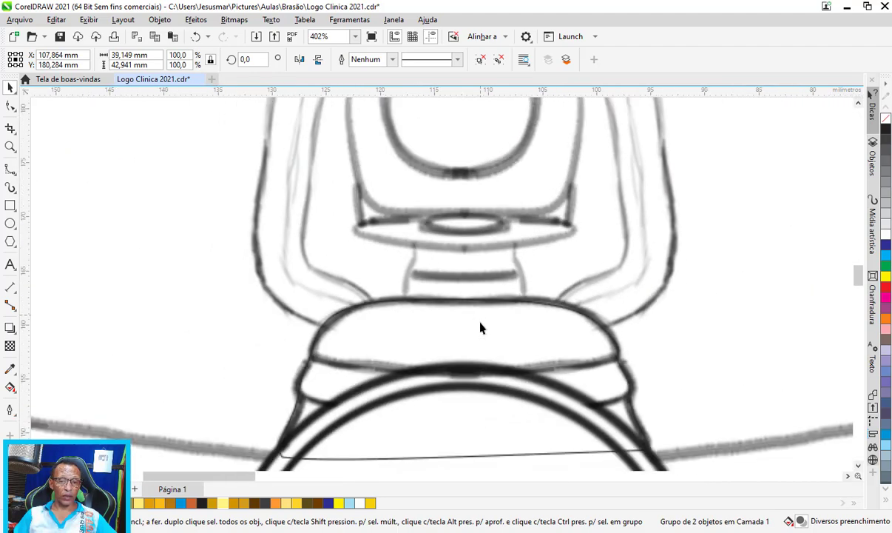
scroll(479, 324, up, 3)
key(F5)
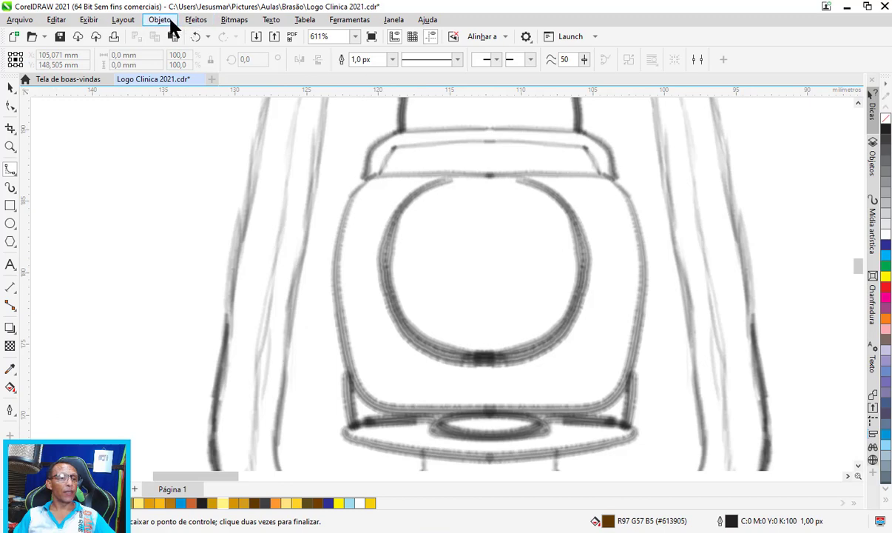
Step: Create a new symmetry and align its line with the lantern's centre
click(161, 20)
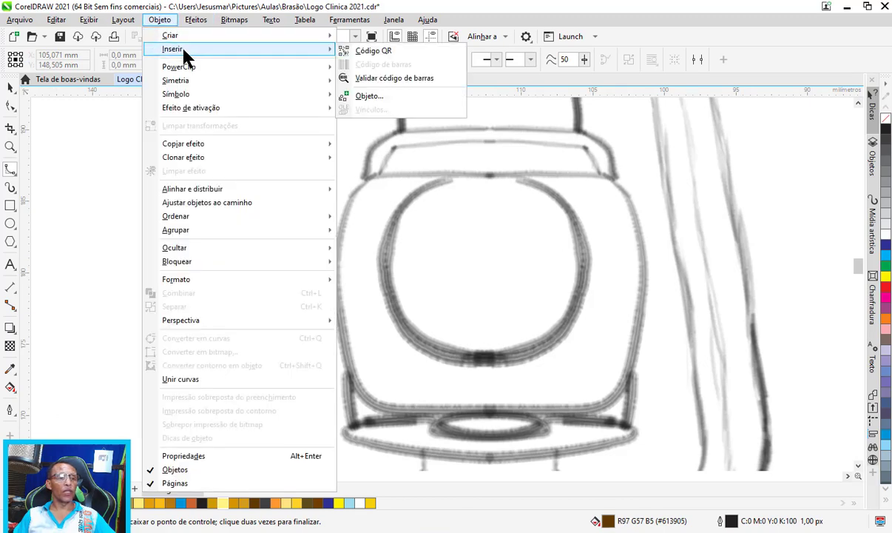
mouse_move(173, 49)
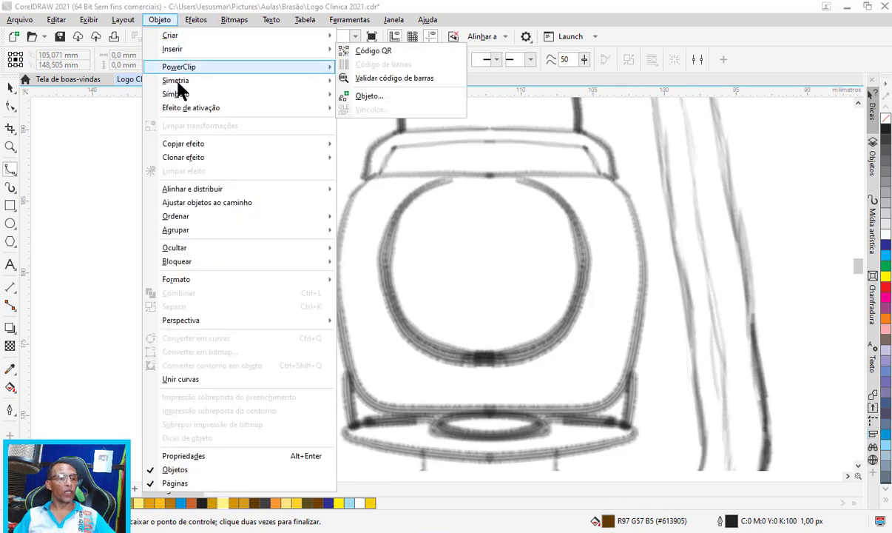
mouse_move(176, 79)
click(383, 84)
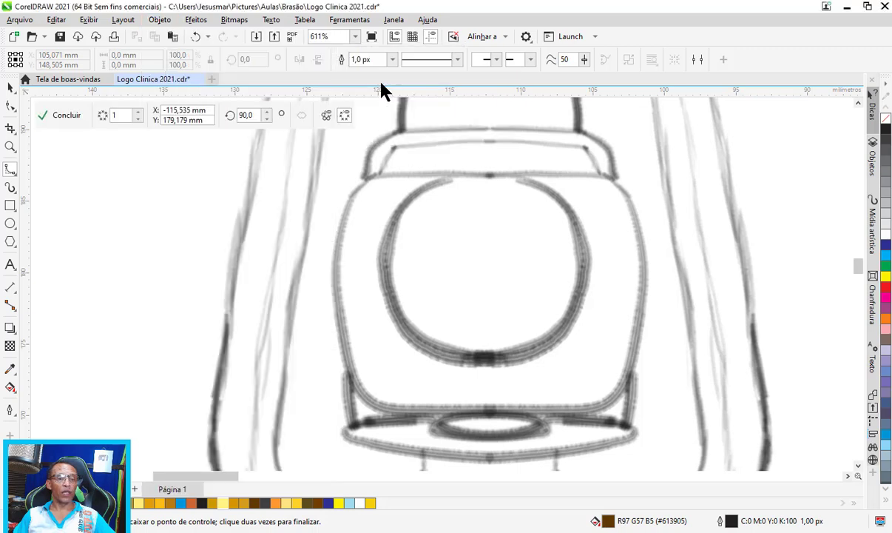
click(11, 88)
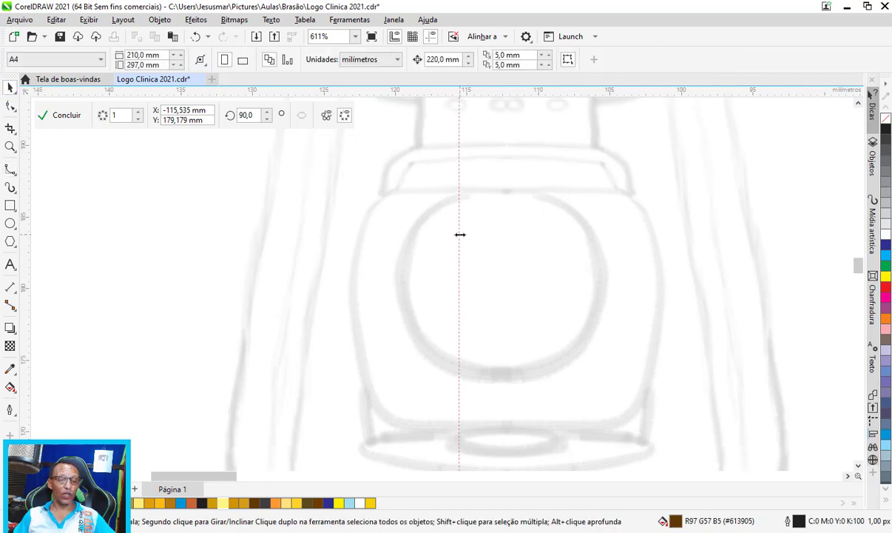
click(503, 238)
drag(510, 231, 505, 215)
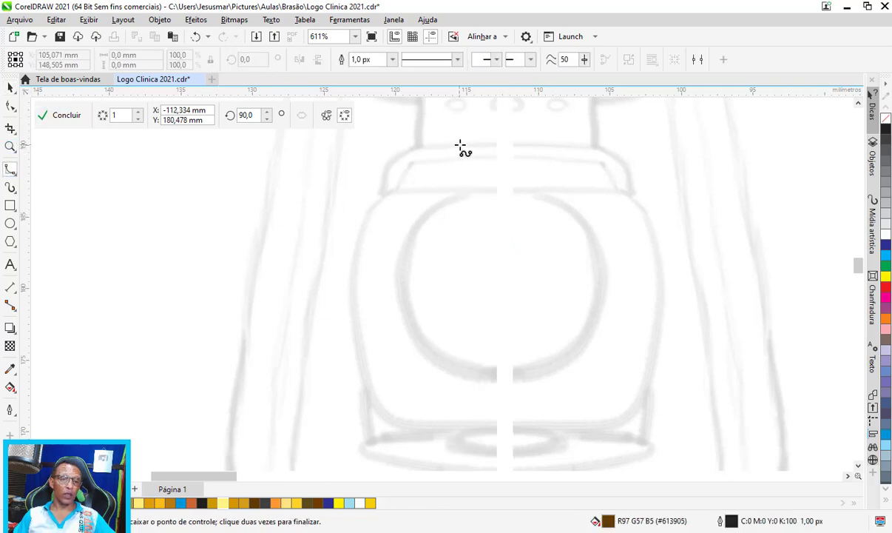
Step: Trace the left half of the lantern body with B-Spline, starting and ending on the symmetry line
scroll(471, 152, up, 1)
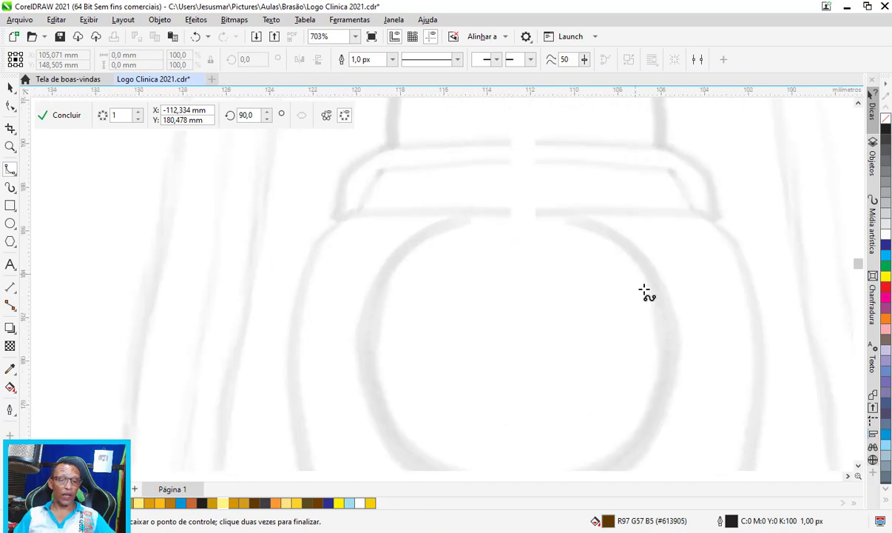
scroll(524, 180, up, 2)
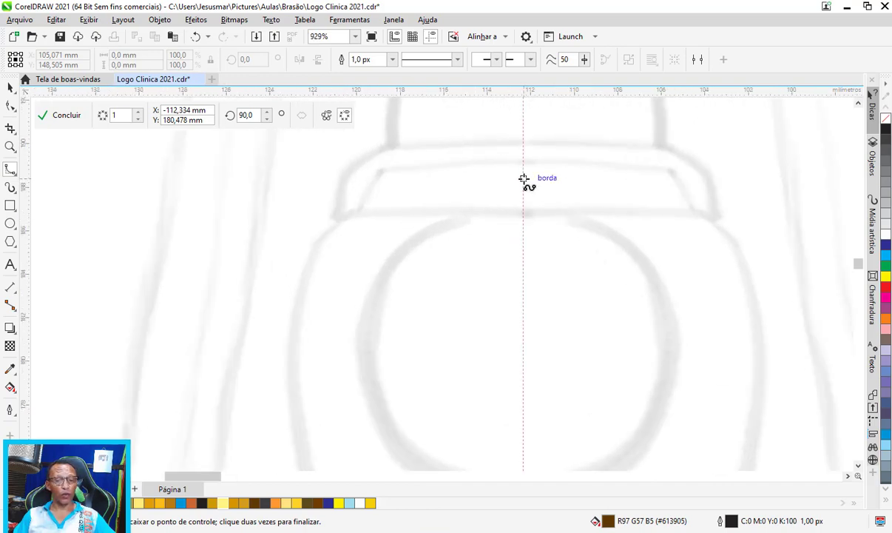
click(523, 160)
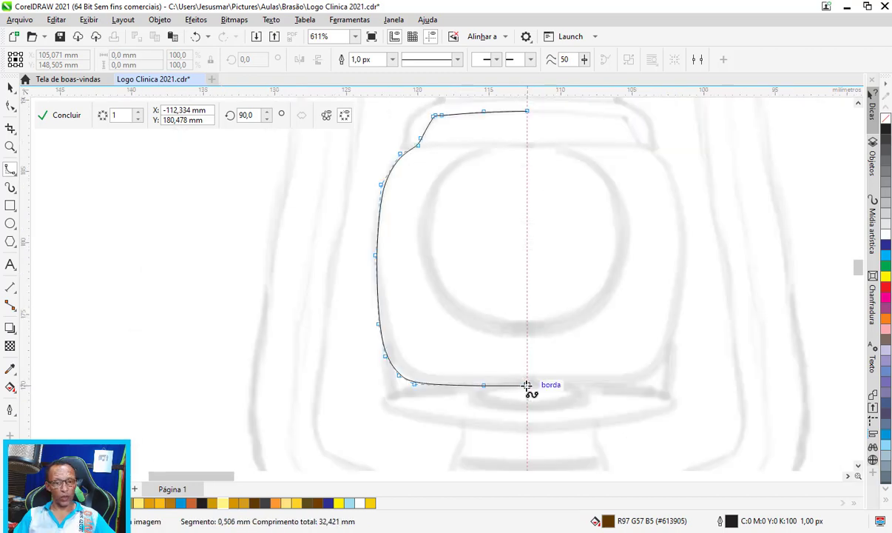
click(527, 385)
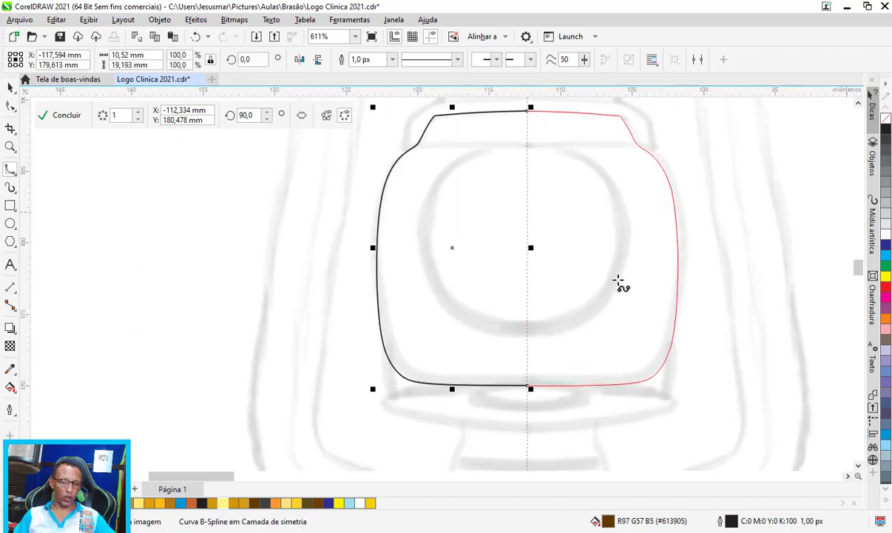
scroll(571, 357, down, 1)
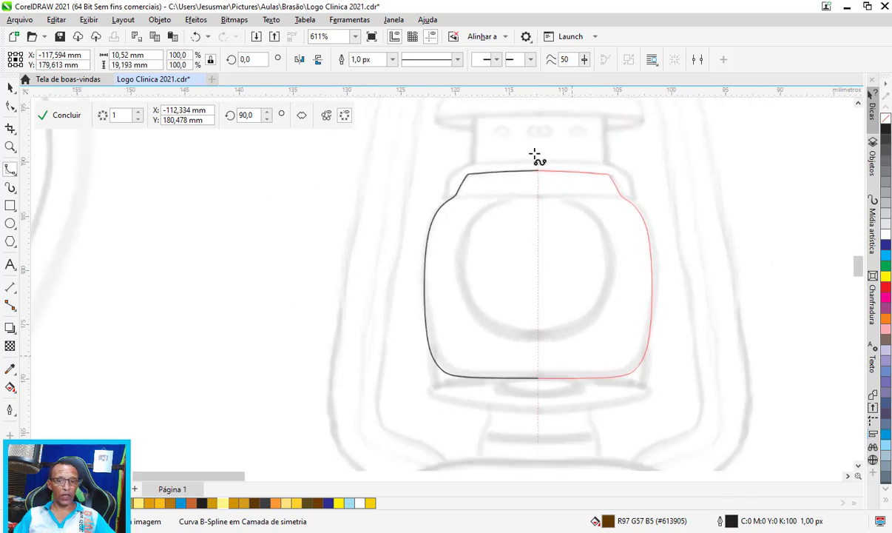
scroll(534, 163, up, 1)
scroll(541, 175, up, 1)
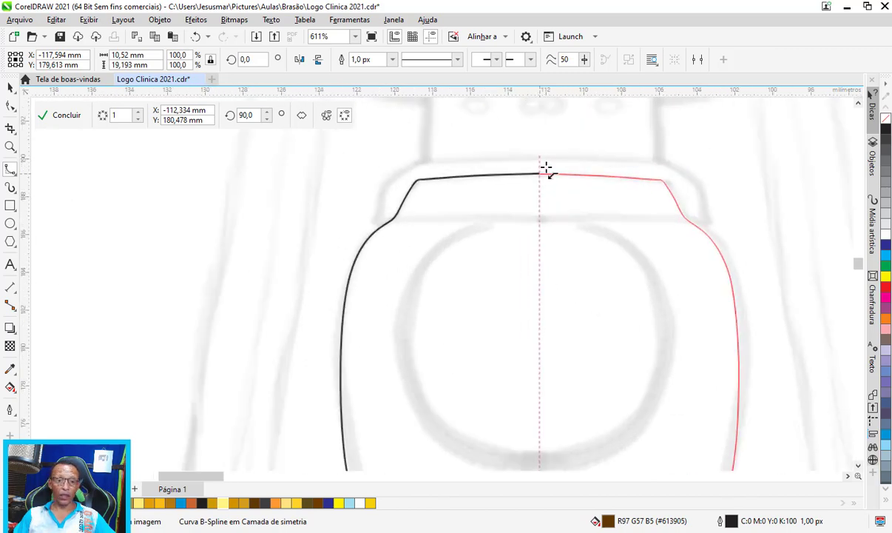
scroll(546, 170, up, 1)
scroll(546, 170, up, 1)
scroll(546, 168, up, 1)
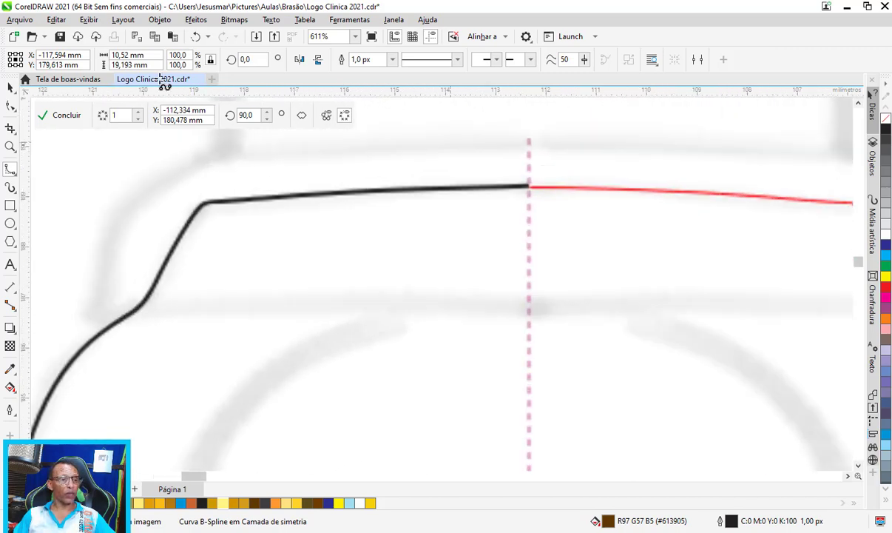
click(11, 88)
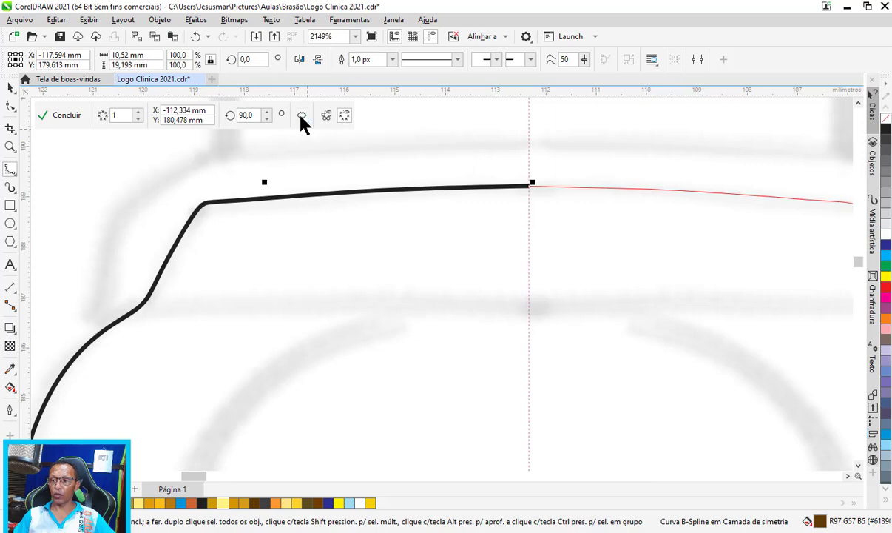
click(65, 116)
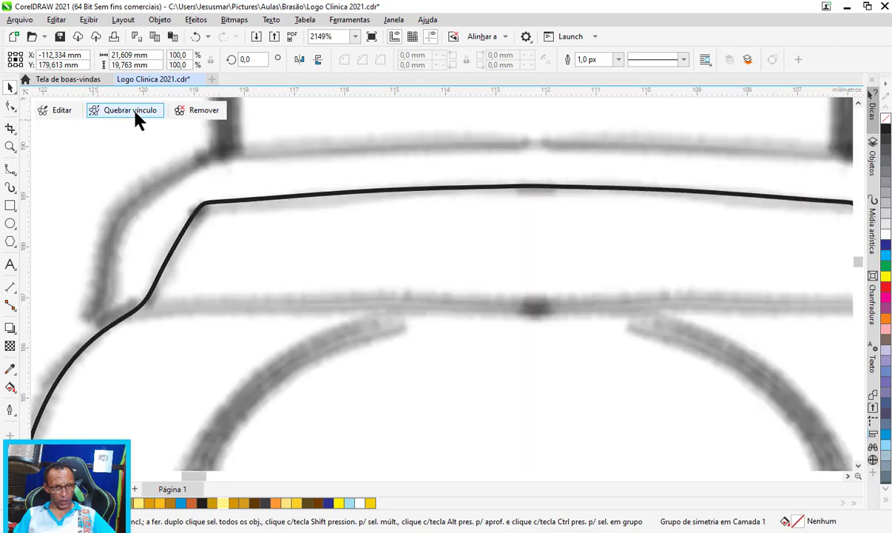
click(137, 117)
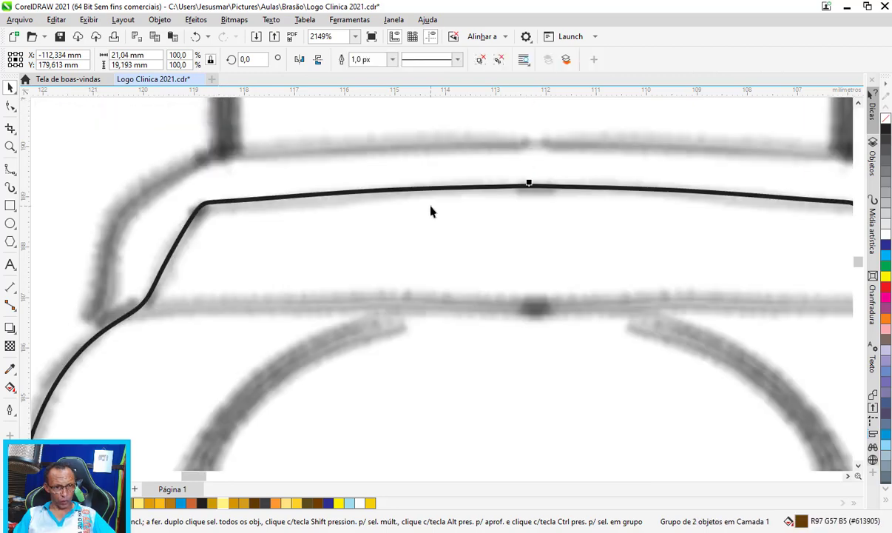
scroll(560, 182, down, 3)
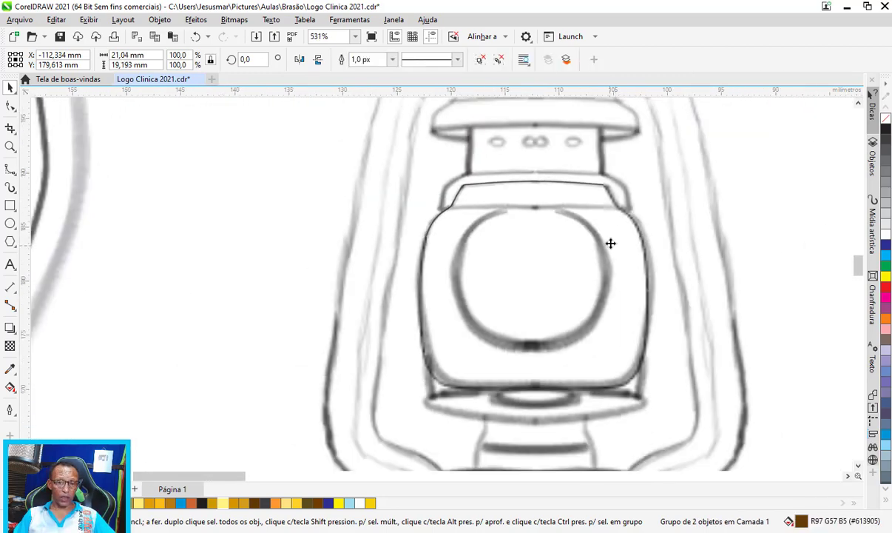
scroll(622, 223, up, 1)
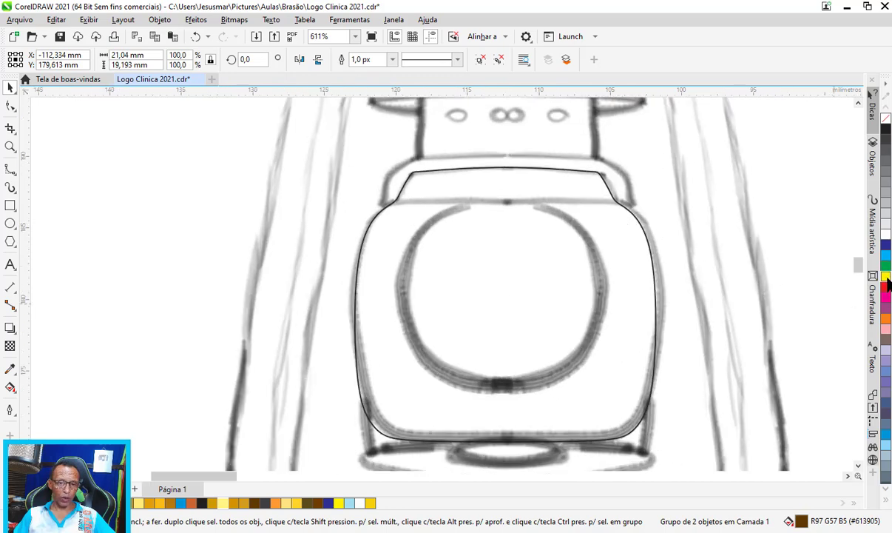
right_click(886, 278)
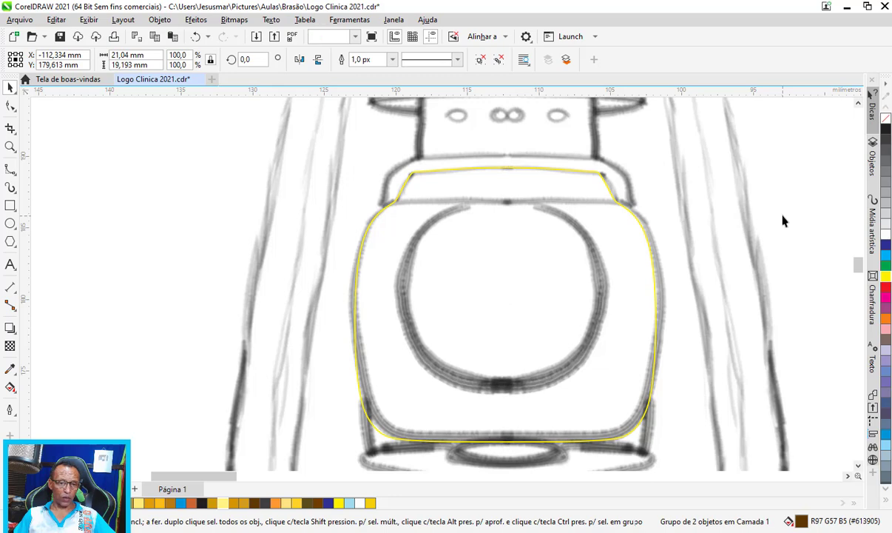
key(Escape)
scroll(589, 239, up, 1)
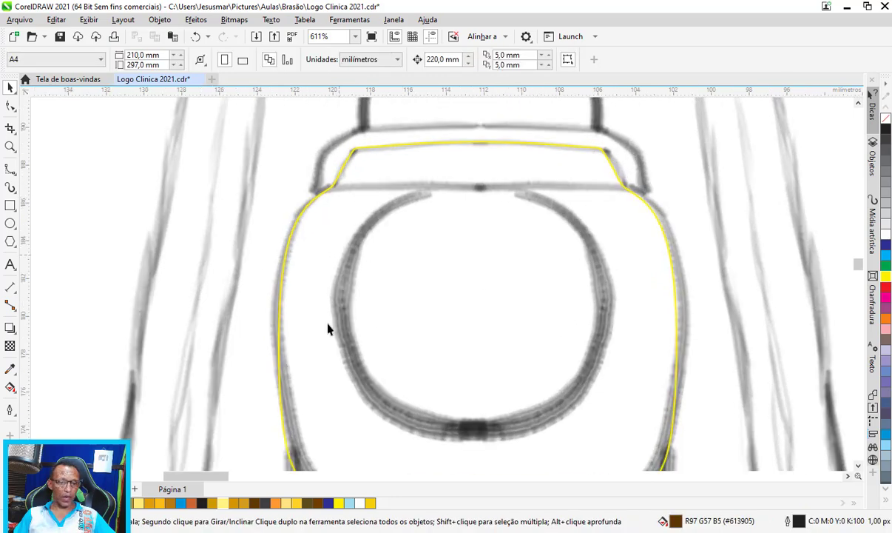
scroll(463, 281, down, 1)
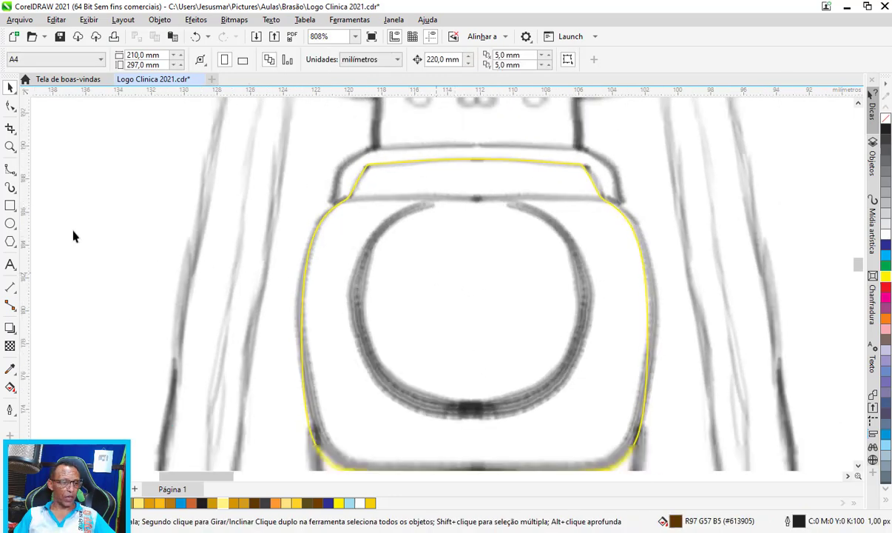
Step: Draw a circle inside the lantern glass with the Ellipse tool
click(11, 228)
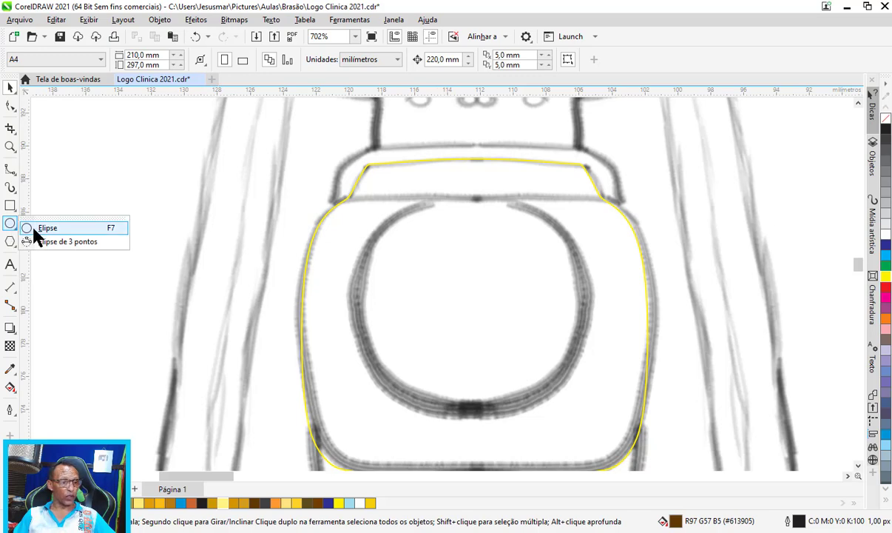
click(37, 229)
scroll(469, 233, down, 1)
scroll(449, 224, down, 1)
drag(422, 206, 563, 347)
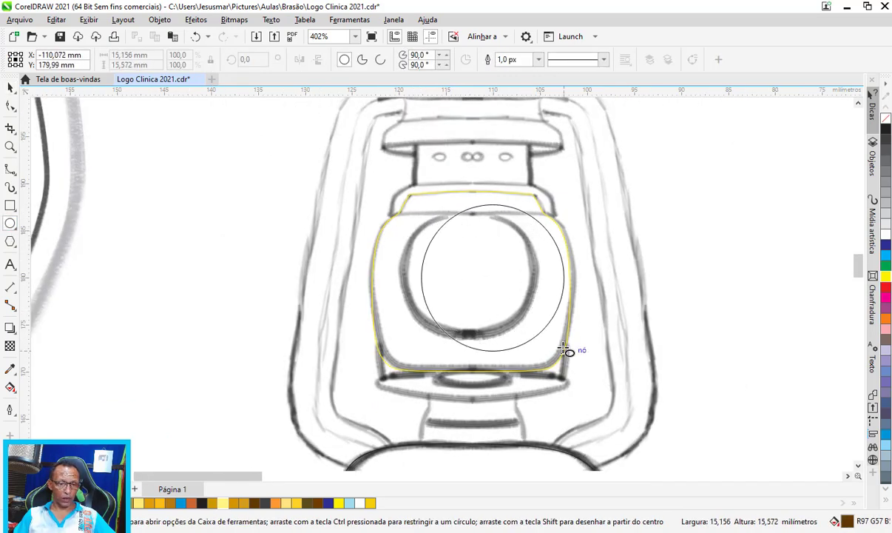
scroll(457, 259, up, 1)
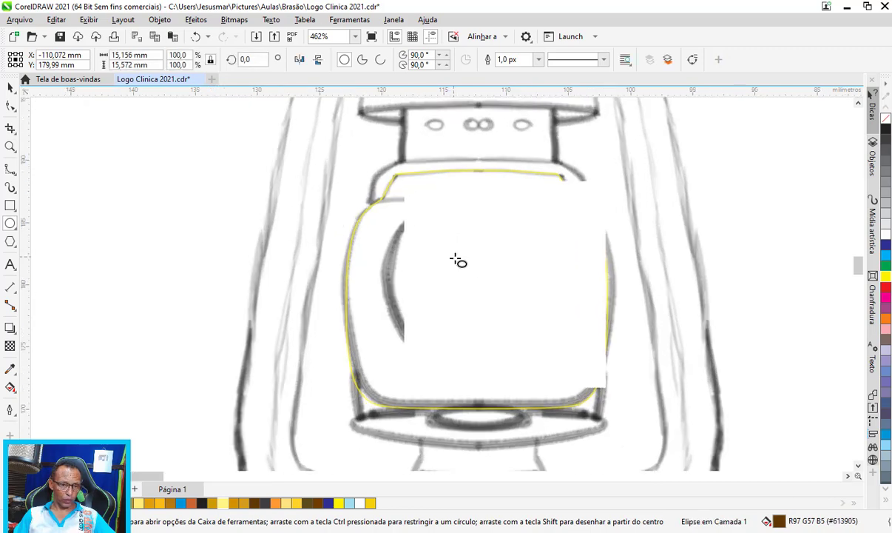
drag(503, 285, 472, 278)
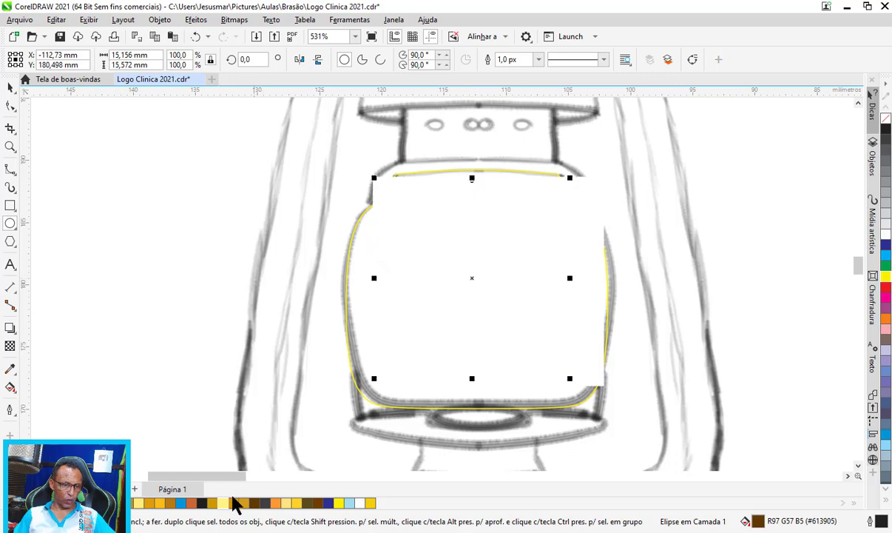
Step: Fill the circle light yellow, remove its outline, and shift it into place
click(224, 503)
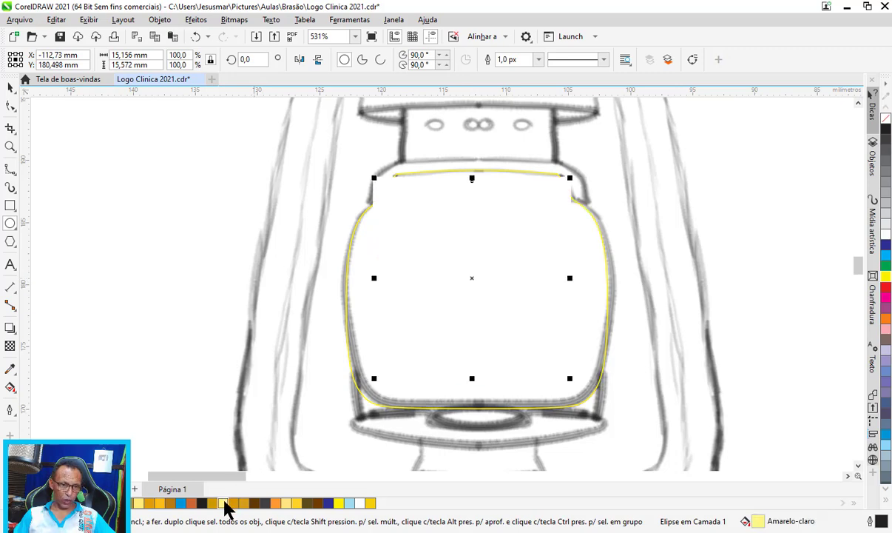
right_click(887, 122)
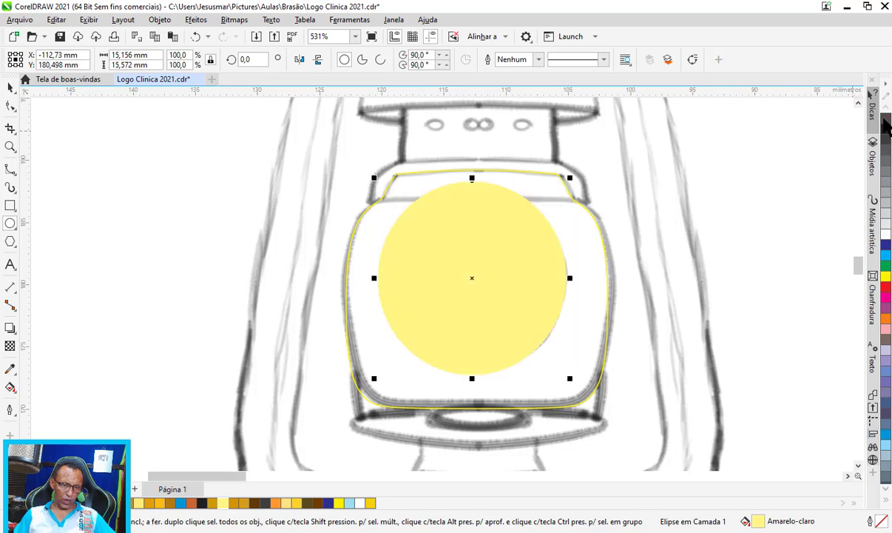
click(10, 87)
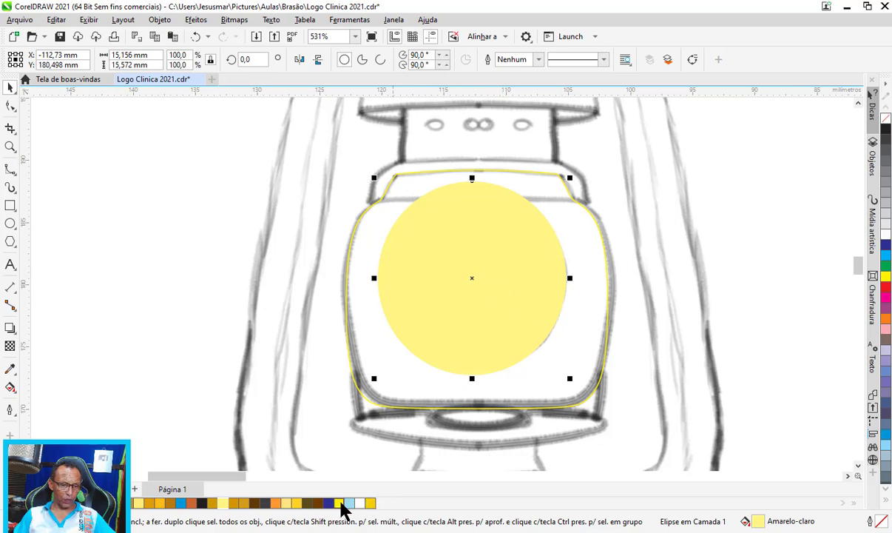
scroll(494, 304, down, 1)
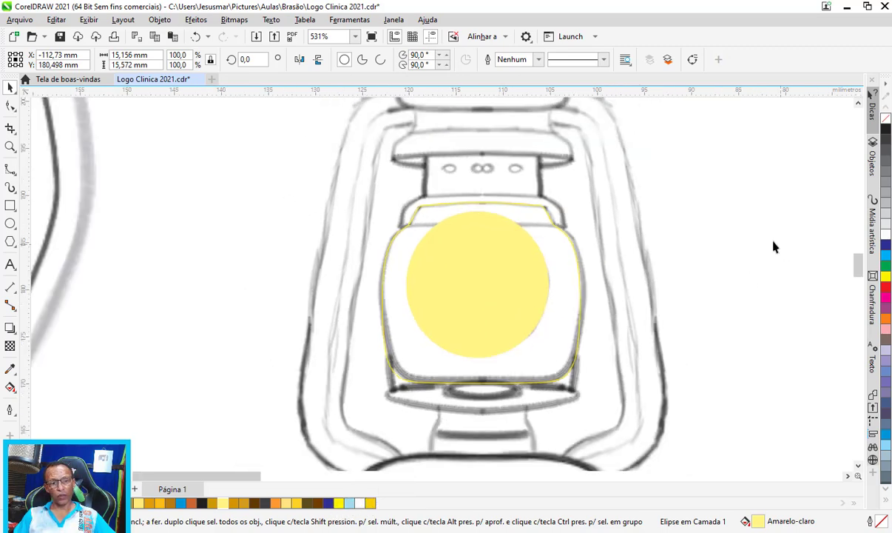
key(Escape)
scroll(460, 255, down, 1)
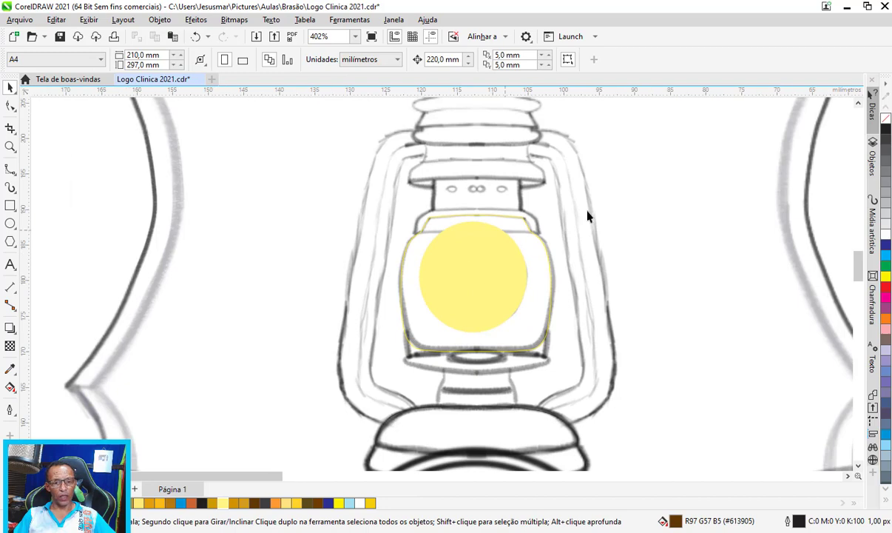
scroll(568, 198, down, 1)
scroll(465, 253, up, 2)
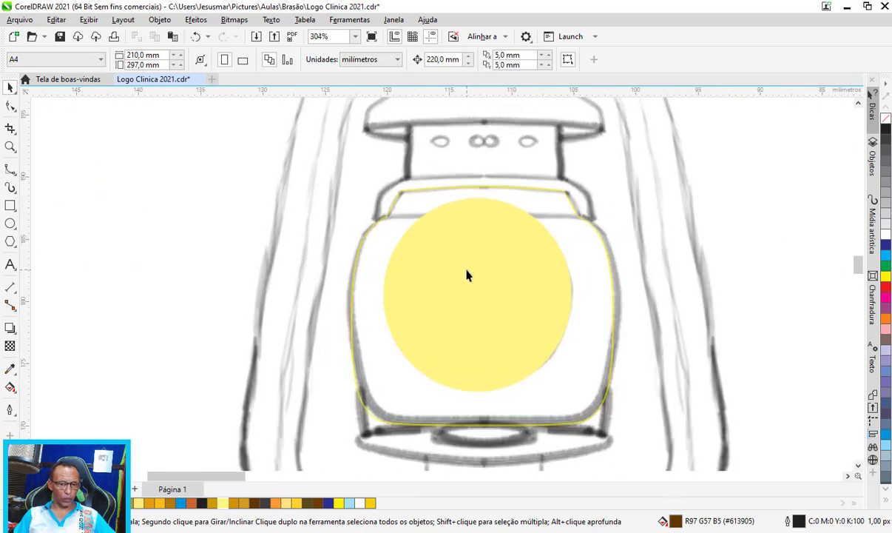
click(479, 286)
mouse_move(480, 285)
mouse_down()
mouse_move(486, 293)
mouse_move(475, 273)
mouse_up()
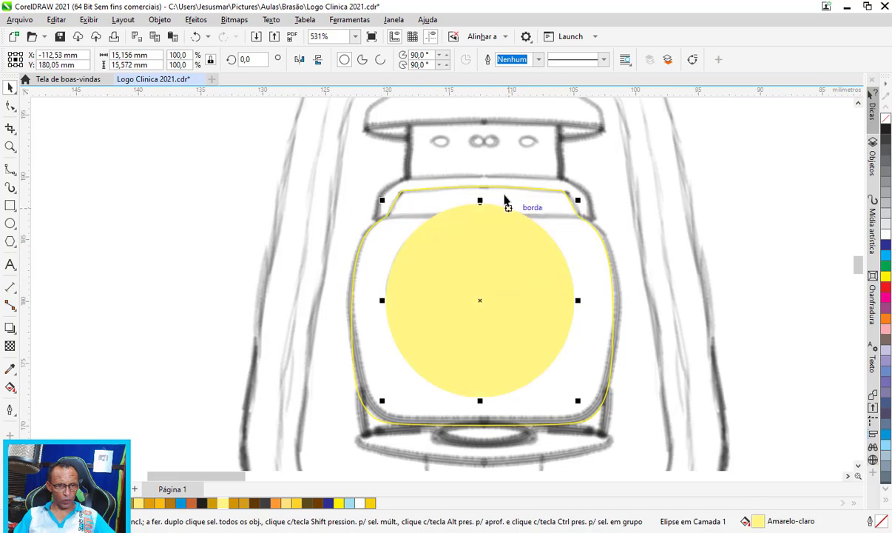
Step: Save the logo file
scroll(488, 156, up, 2)
scroll(473, 306, down, 2)
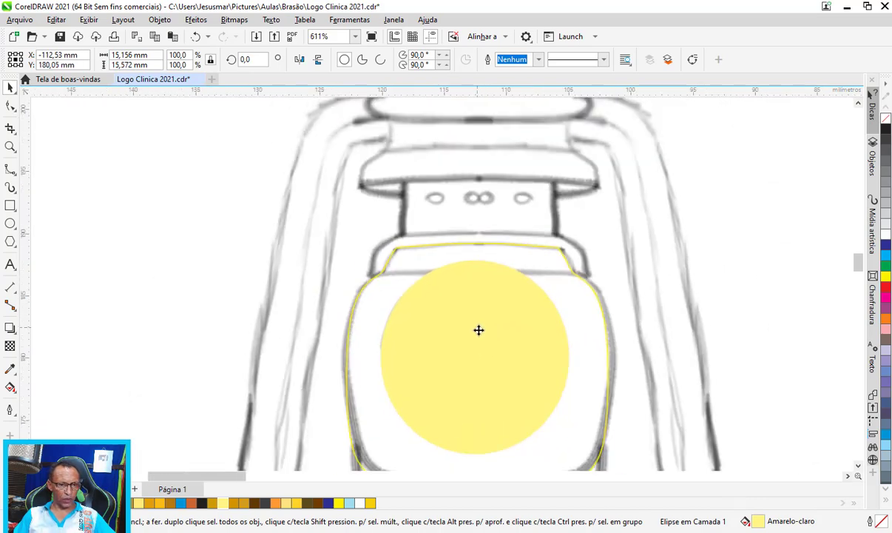
scroll(470, 197, up, 2)
scroll(470, 197, up, 1)
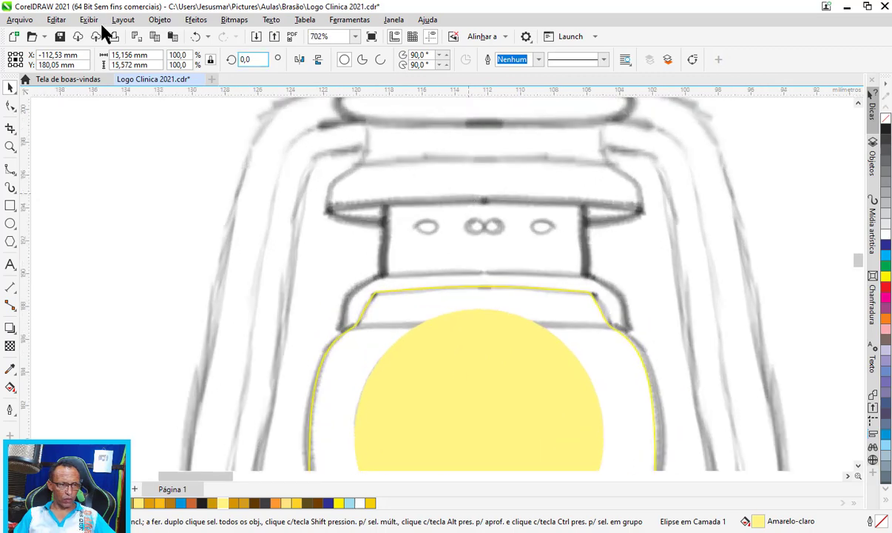
click(60, 37)
Step: Trace the band above the lantern glass as a closed four-sided Bezier shape
click(11, 169)
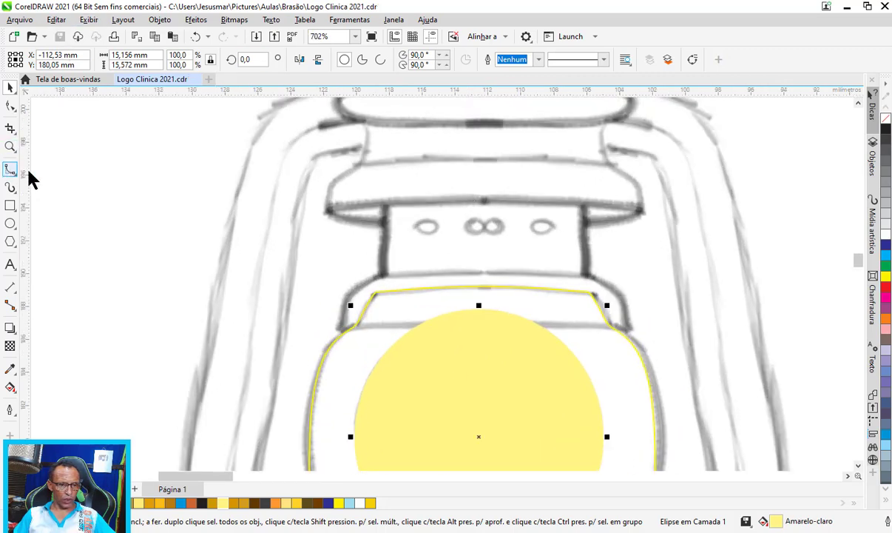
scroll(458, 227, up, 1)
scroll(459, 226, up, 1)
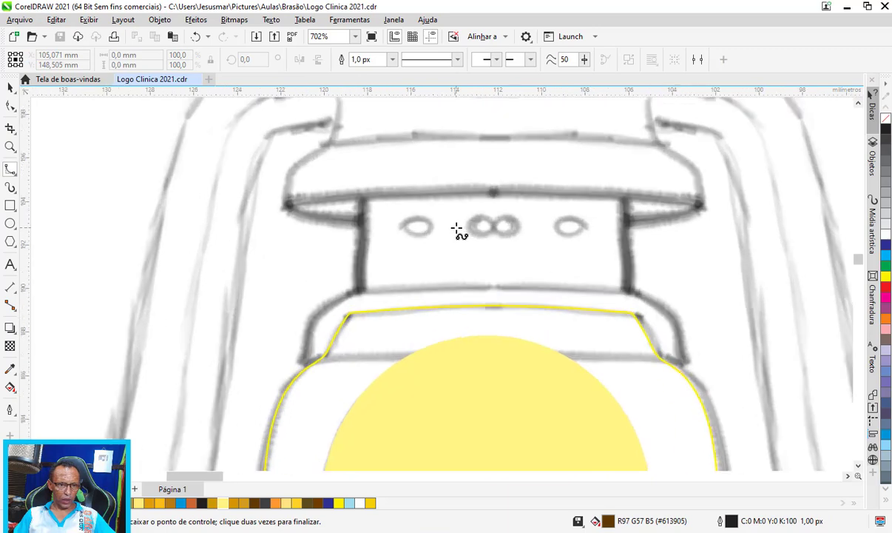
click(624, 191)
click(630, 287)
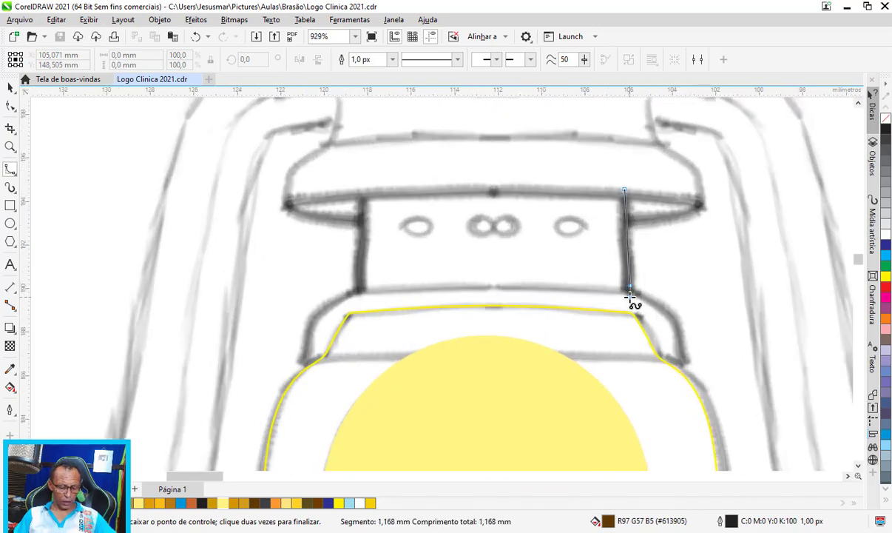
click(632, 298)
click(355, 299)
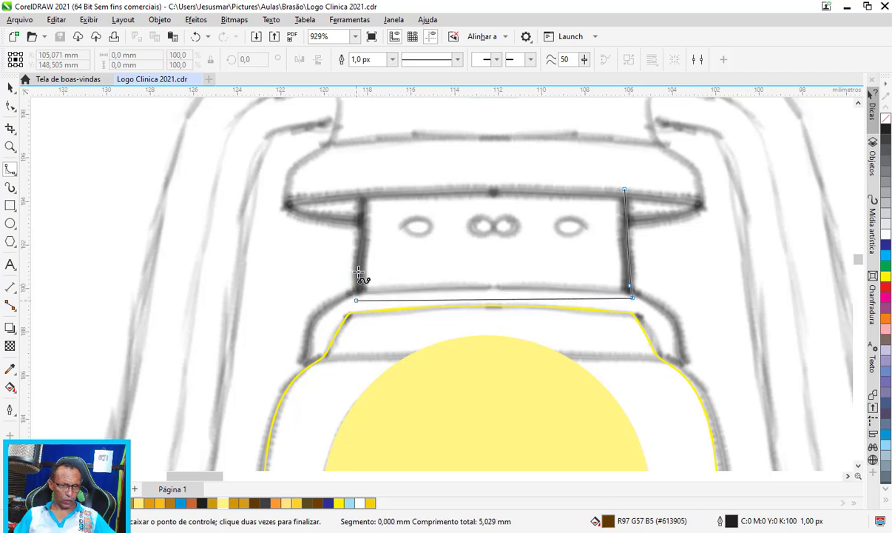
click(362, 204)
click(364, 175)
click(537, 174)
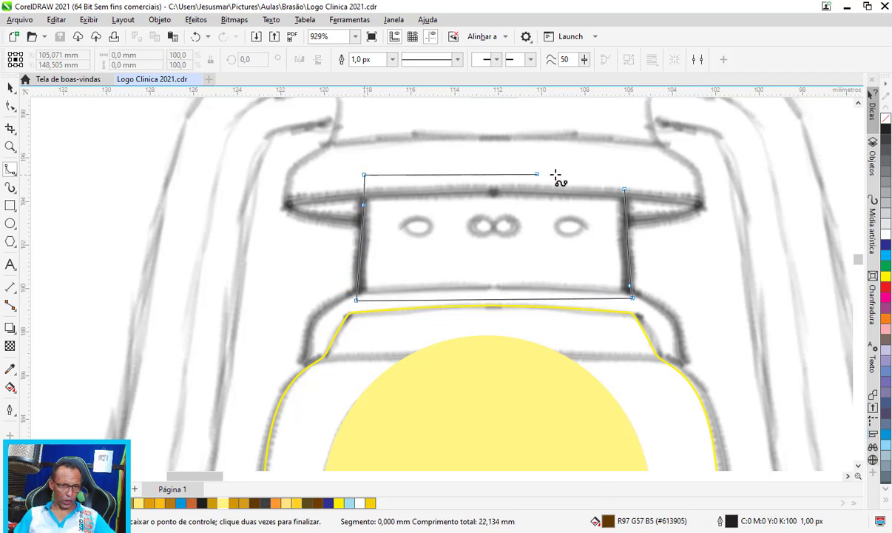
click(621, 171)
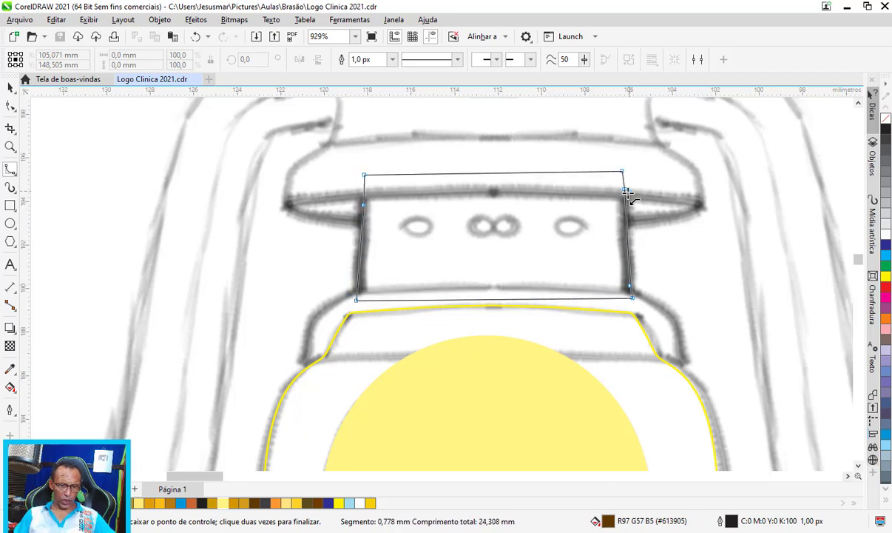
click(625, 192)
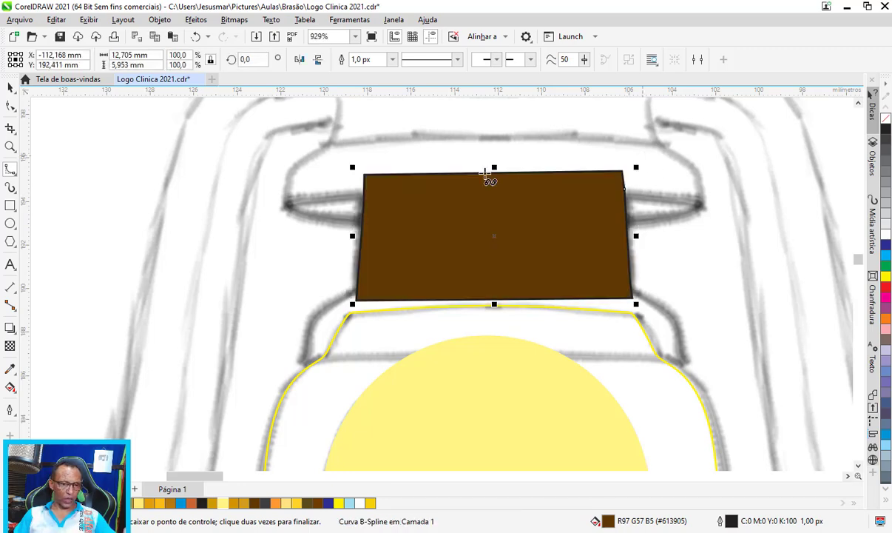
Step: Try deleting the band's top-right node, then undo to keep the brown shape
click(10, 106)
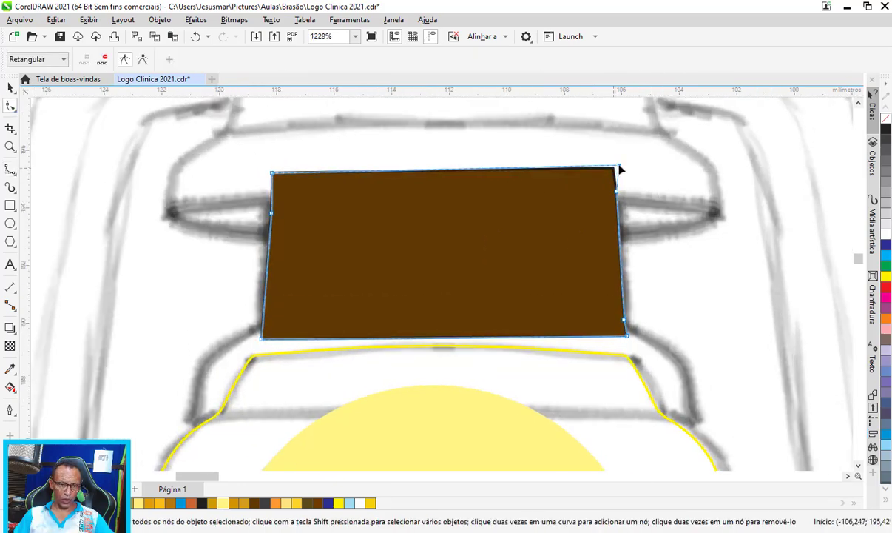
click(614, 169)
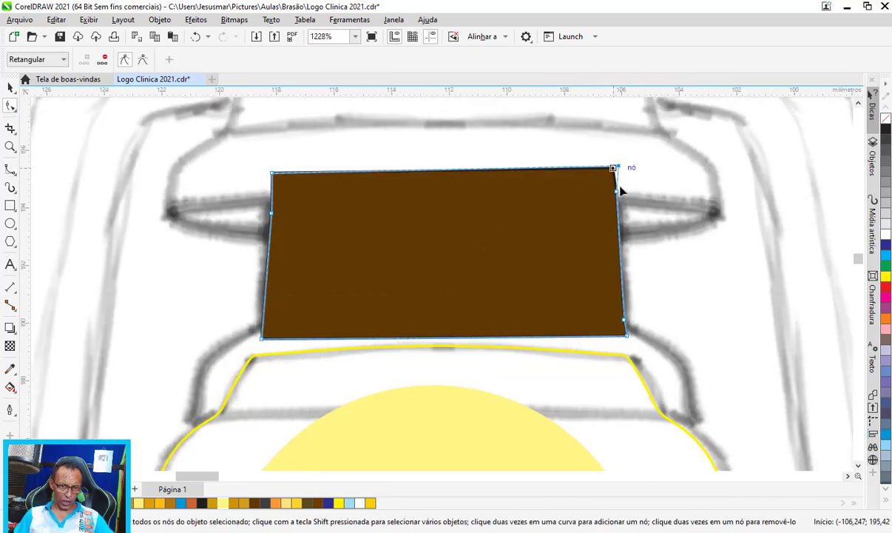
key(Delete)
key(ctrl+z)
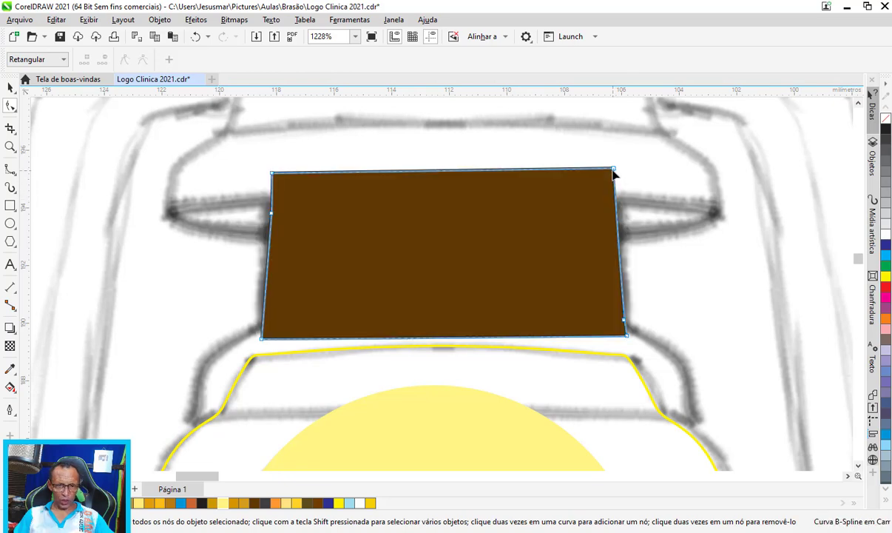
click(9, 88)
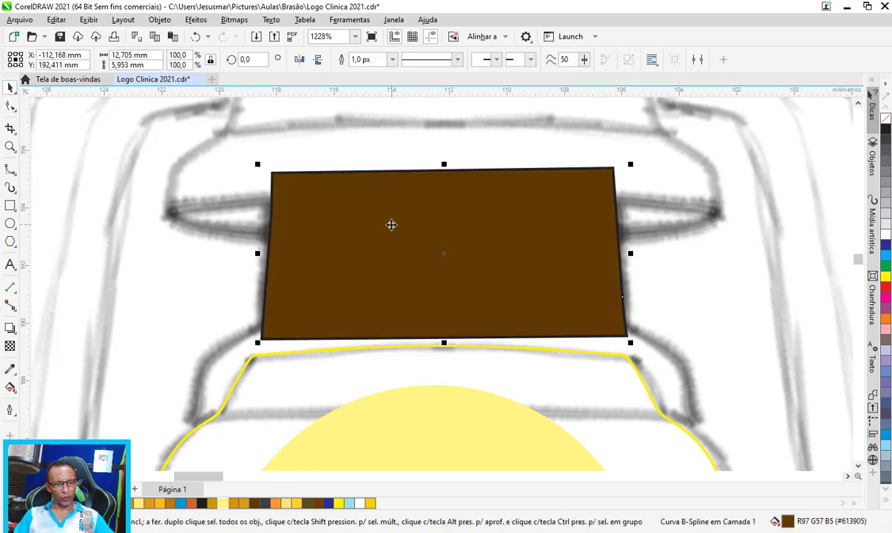
scroll(392, 222, down, 3)
click(712, 269)
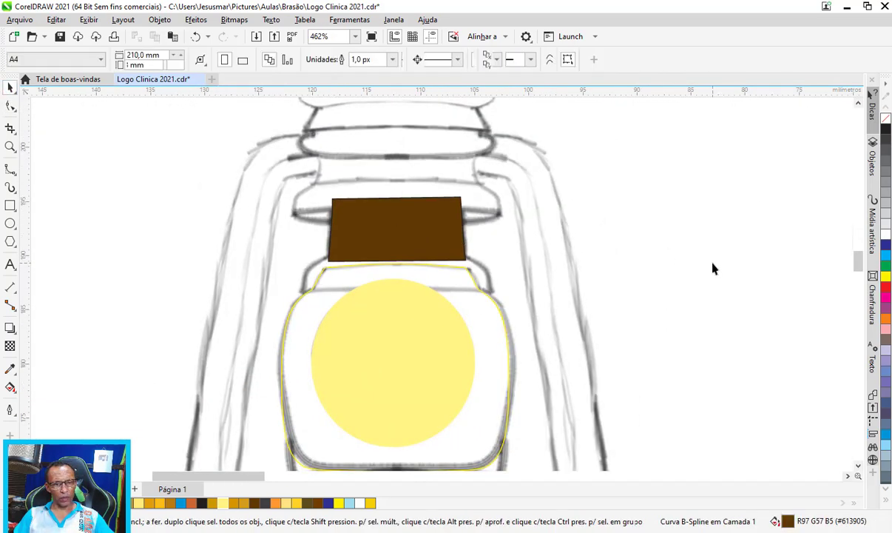
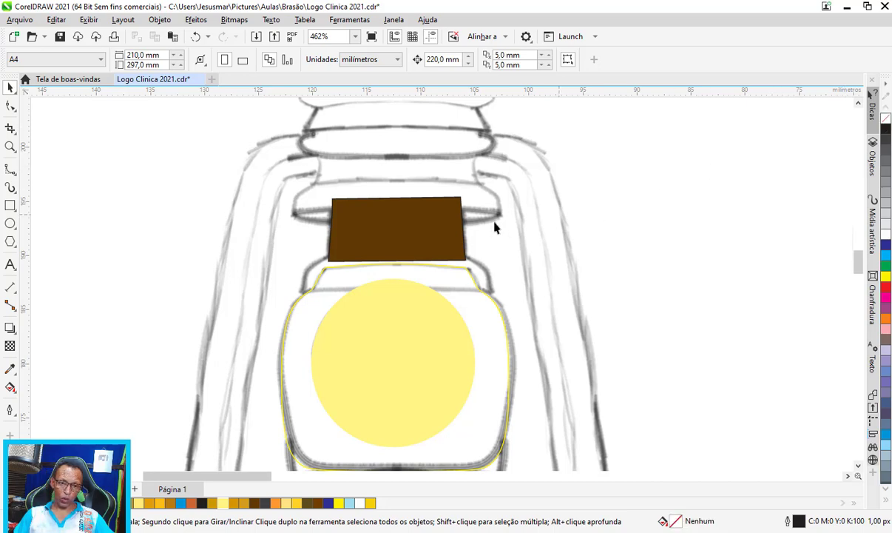
Step: Strip the brown fill from the cap rectangle, leaving only a black outline over the sketched dots
scroll(494, 226, down, 2)
scroll(309, 224, down, 1)
scroll(309, 224, down, 2)
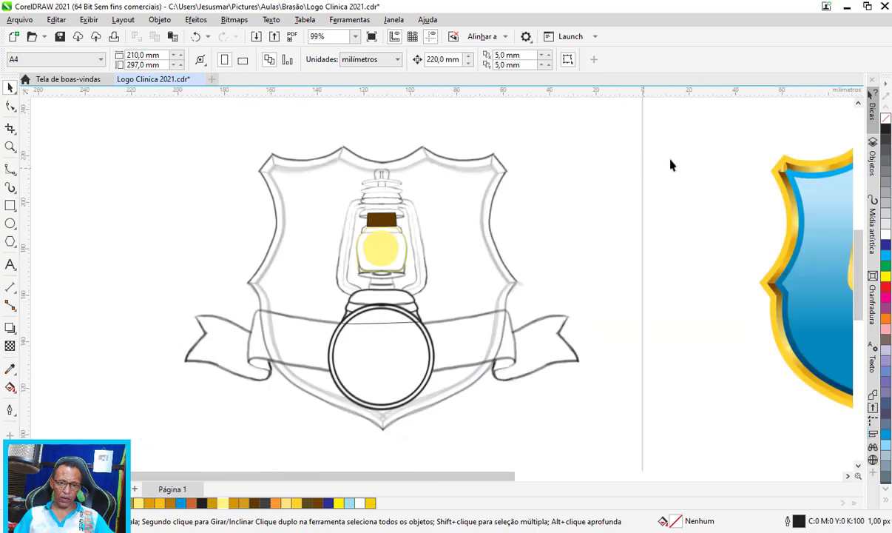
scroll(823, 163, up, 1)
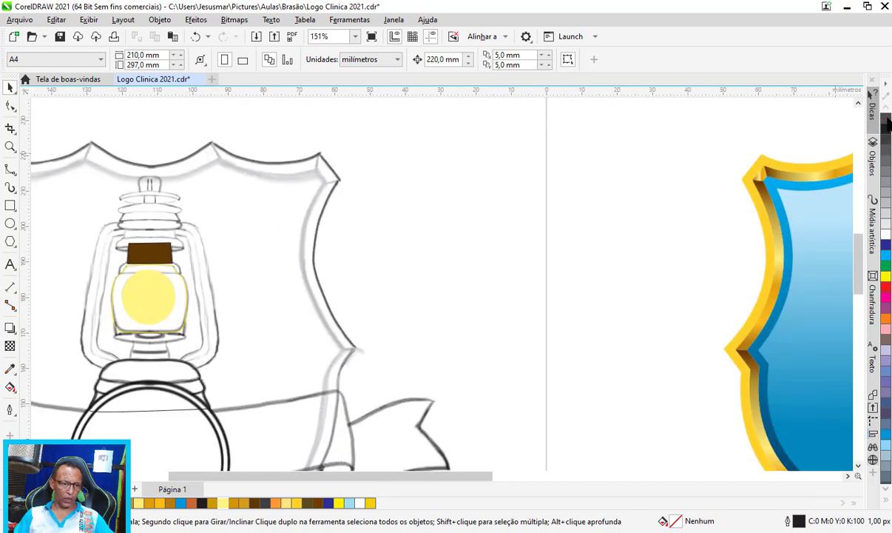
scroll(501, 254, down, 1)
scroll(435, 251, down, 2)
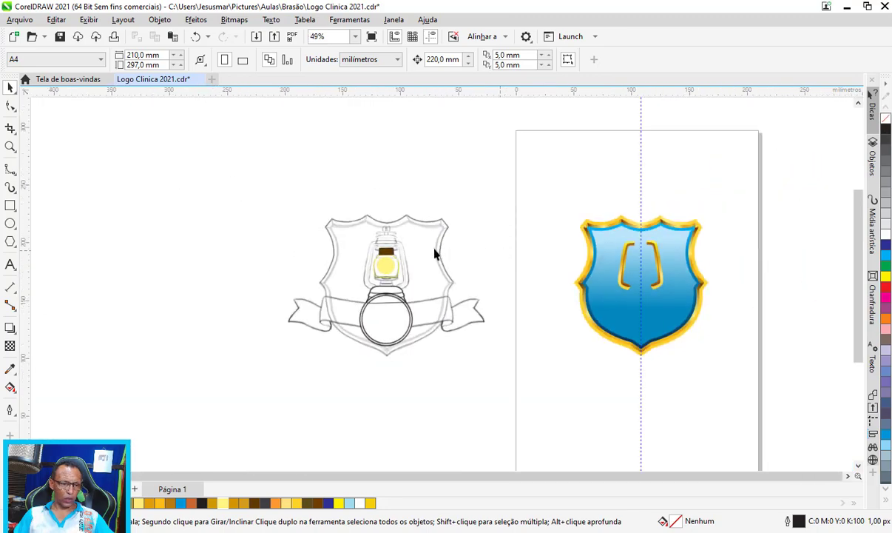
scroll(360, 259, up, 2)
scroll(421, 251, up, 2)
scroll(422, 251, up, 2)
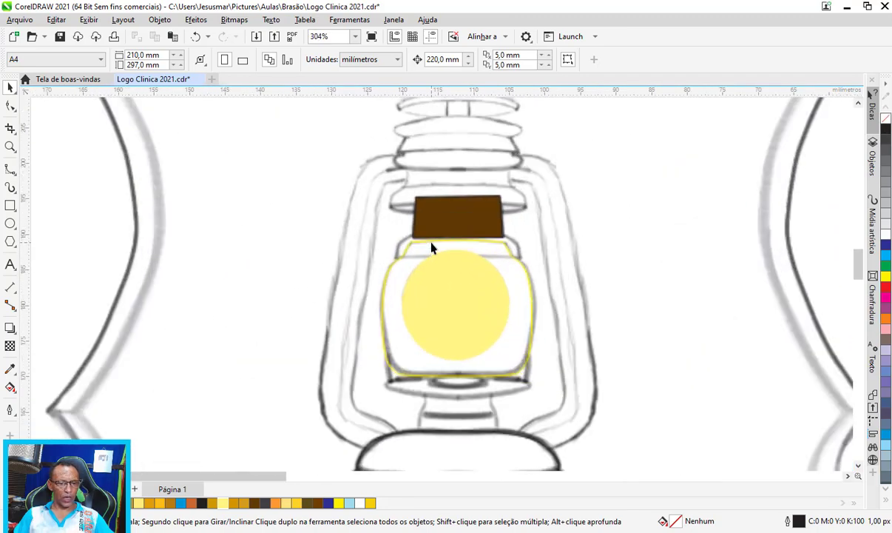
click(458, 219)
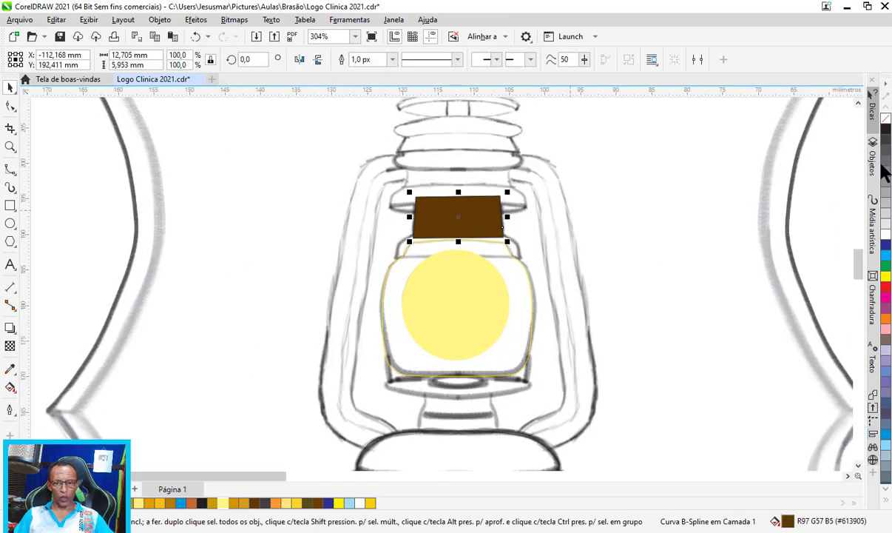
click(885, 120)
scroll(469, 197, up, 2)
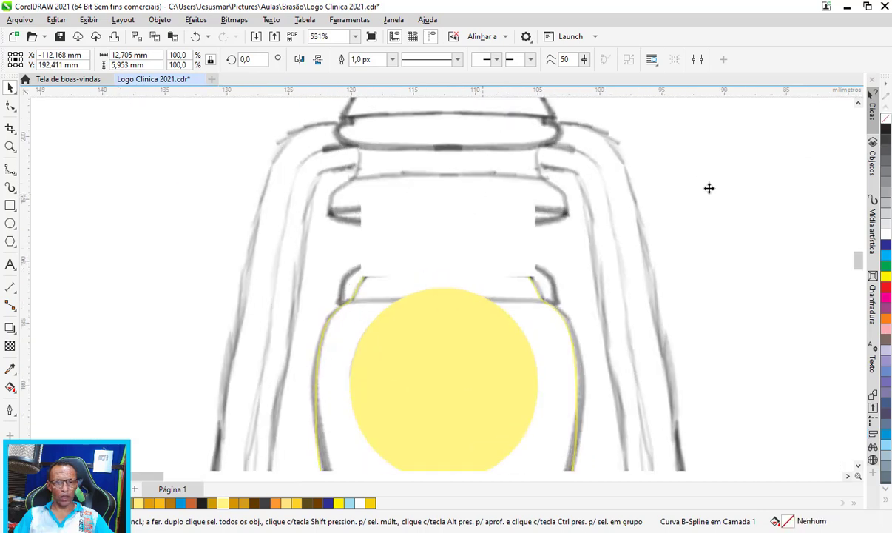
right_click(885, 128)
key(ctrl+z)
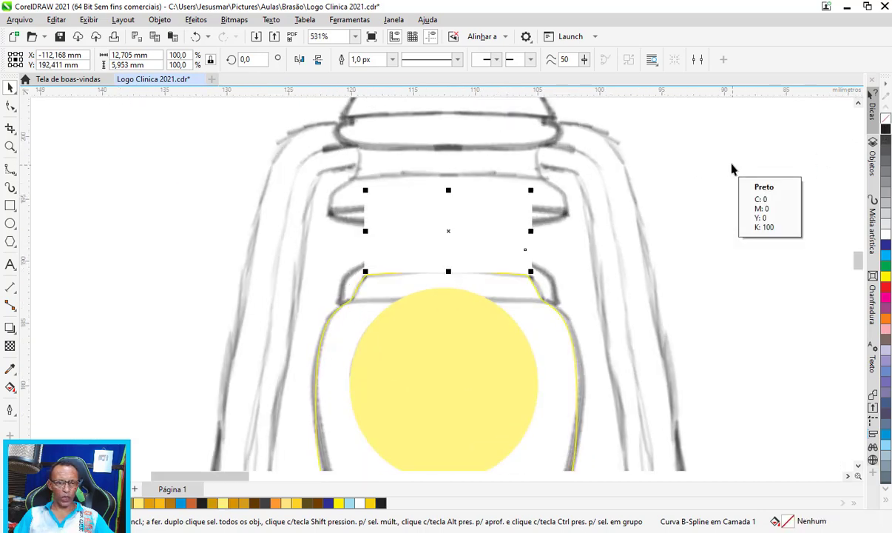
scroll(481, 193, down, 1)
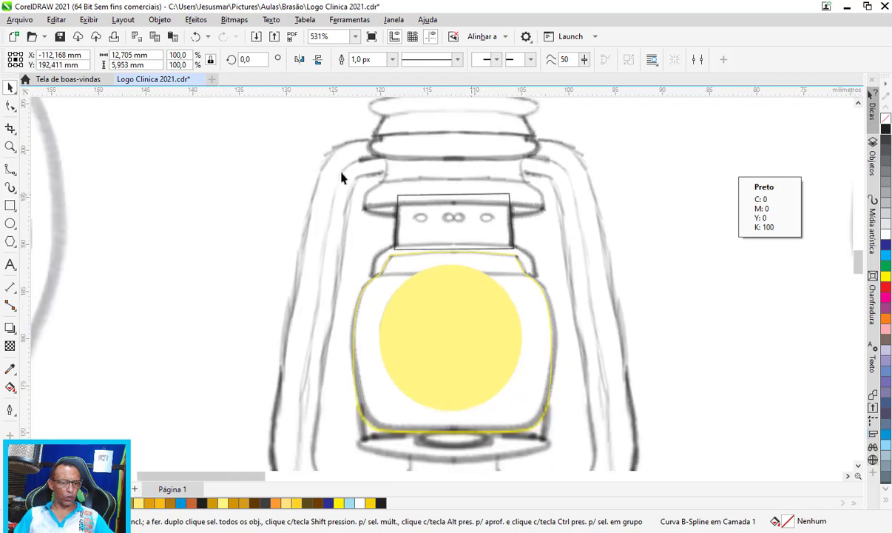
key(Escape)
scroll(436, 303, down, 2)
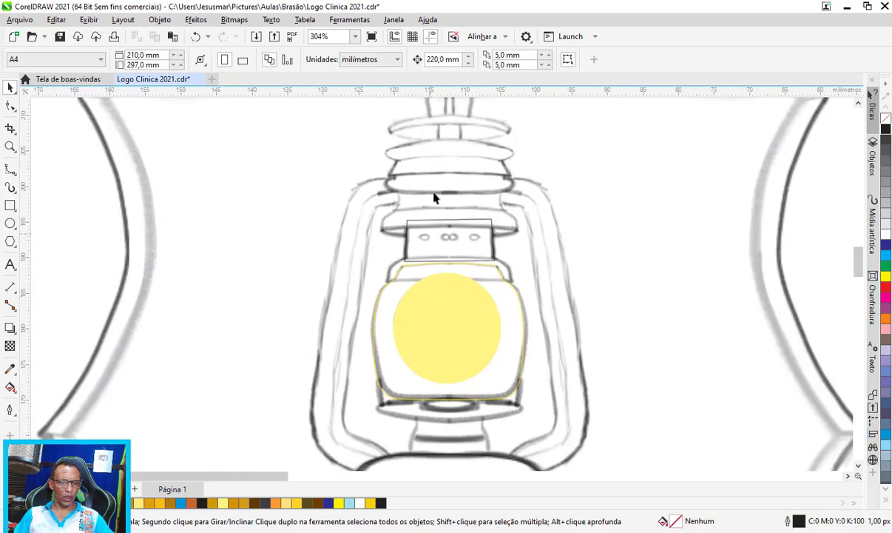
scroll(434, 195, up, 1)
scroll(444, 155, up, 1)
scroll(444, 166, up, 1)
scroll(430, 225, up, 1)
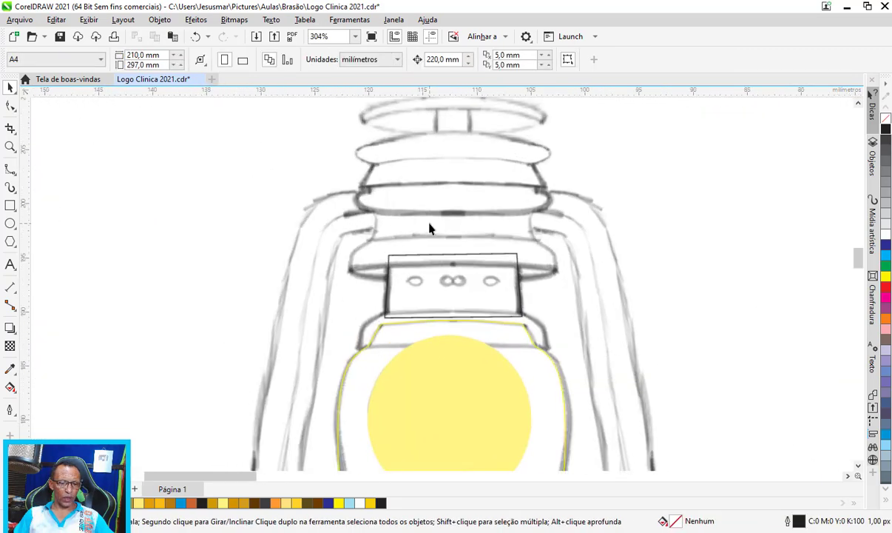
scroll(446, 268, up, 1)
scroll(447, 268, up, 2)
scroll(423, 239, up, 1)
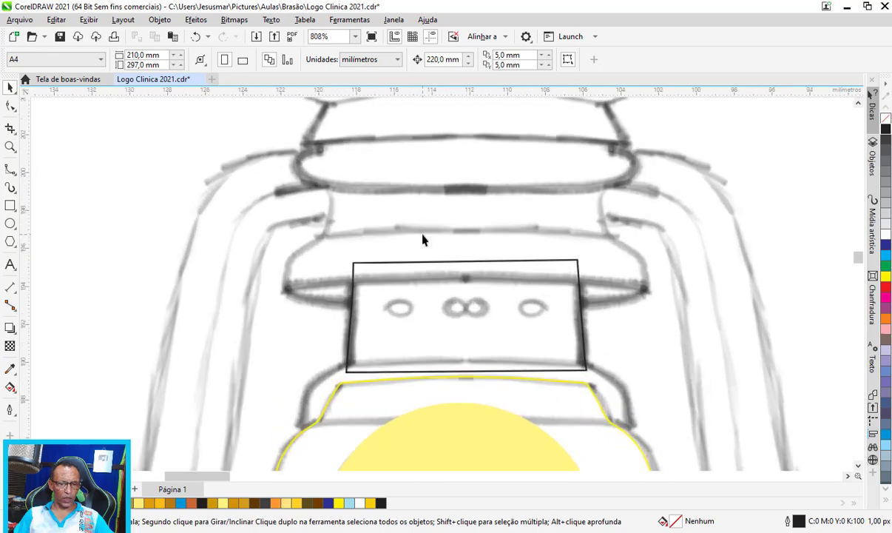
scroll(422, 239, up, 2)
scroll(423, 240, up, 1)
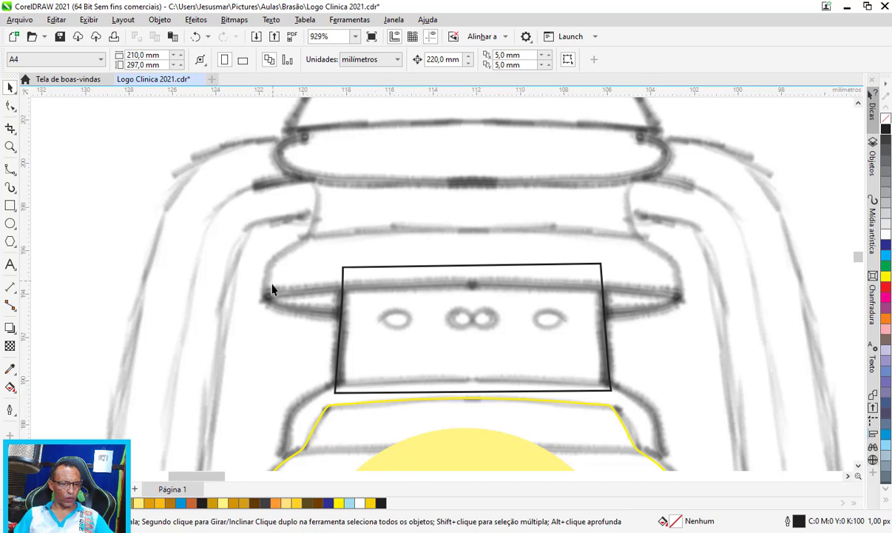
Step: Trace the flared collar above the cap as a closed B-spline outline
click(10, 169)
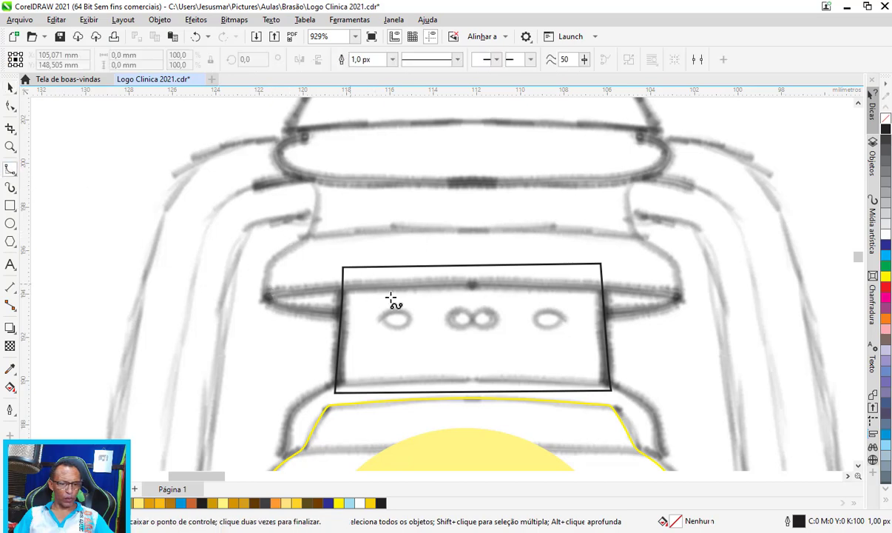
click(600, 319)
click(345, 322)
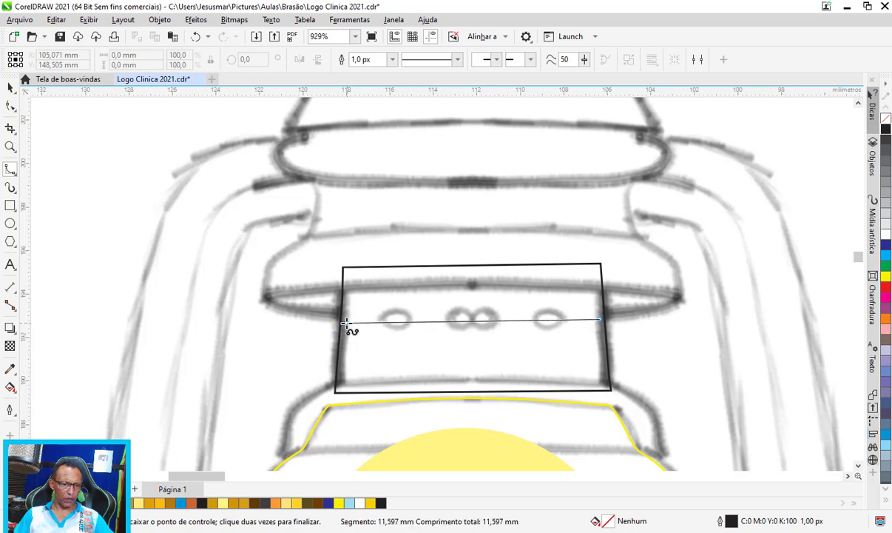
click(282, 310)
click(263, 298)
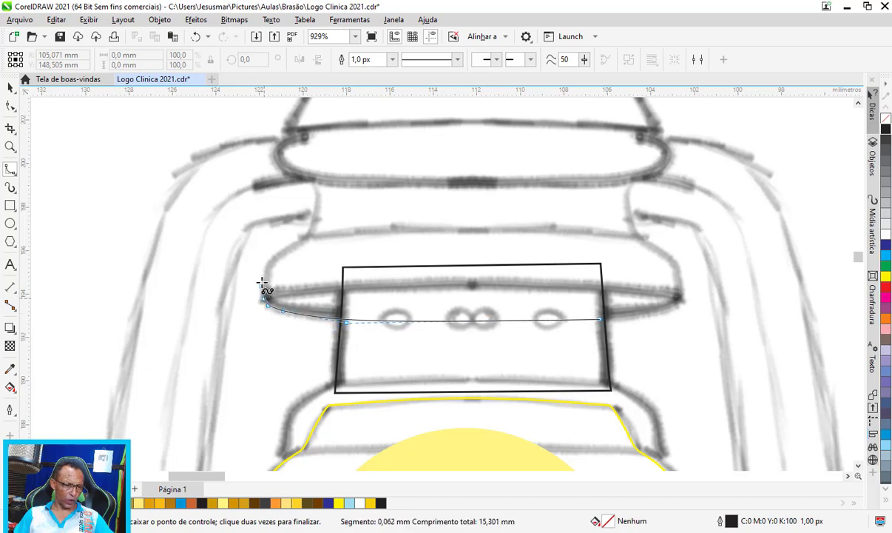
click(262, 273)
click(284, 252)
click(303, 242)
click(315, 218)
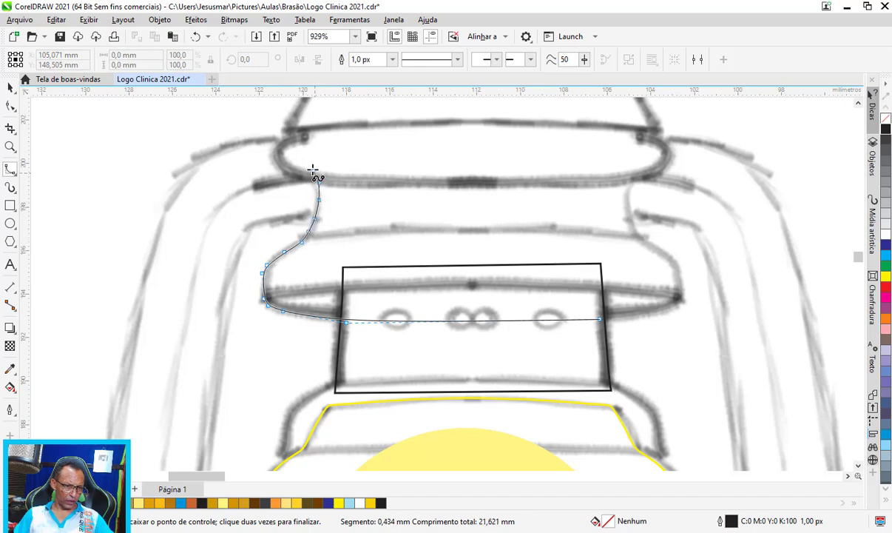
double_click(605, 318)
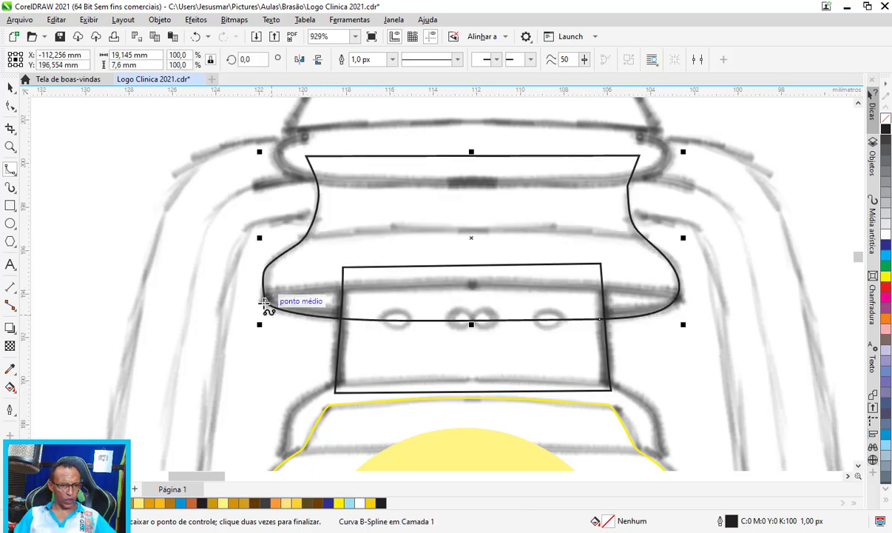
Step: Draw a second B-spline loop around the collar rim, then delete it
click(267, 301)
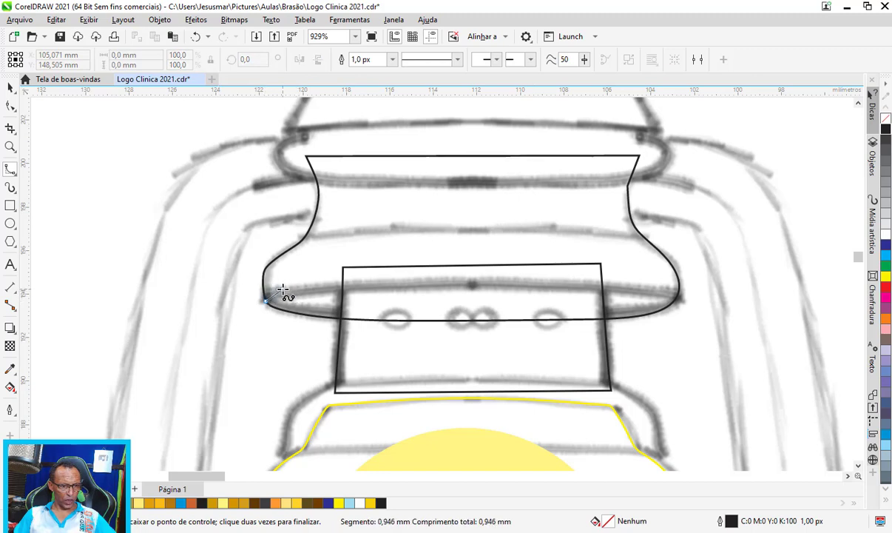
click(282, 287)
click(379, 282)
click(520, 280)
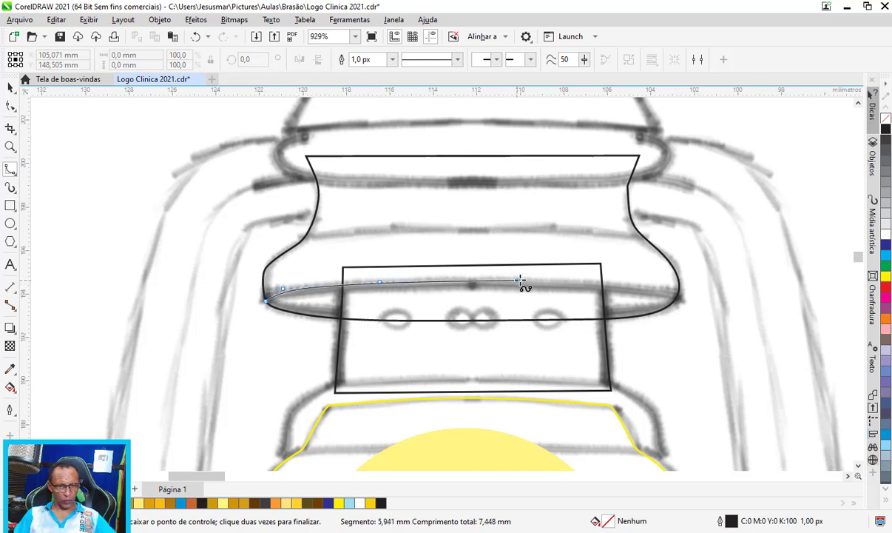
click(629, 287)
click(688, 310)
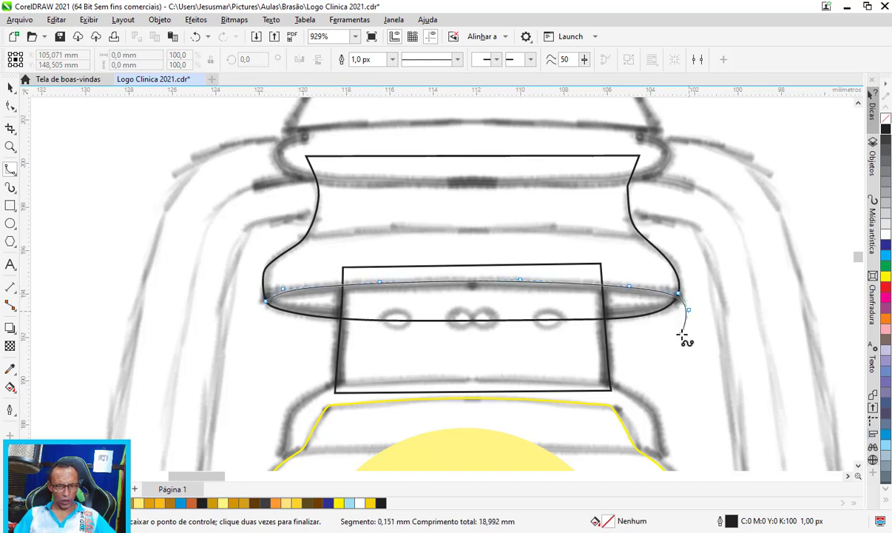
click(680, 333)
click(585, 379)
click(401, 388)
click(261, 366)
click(236, 328)
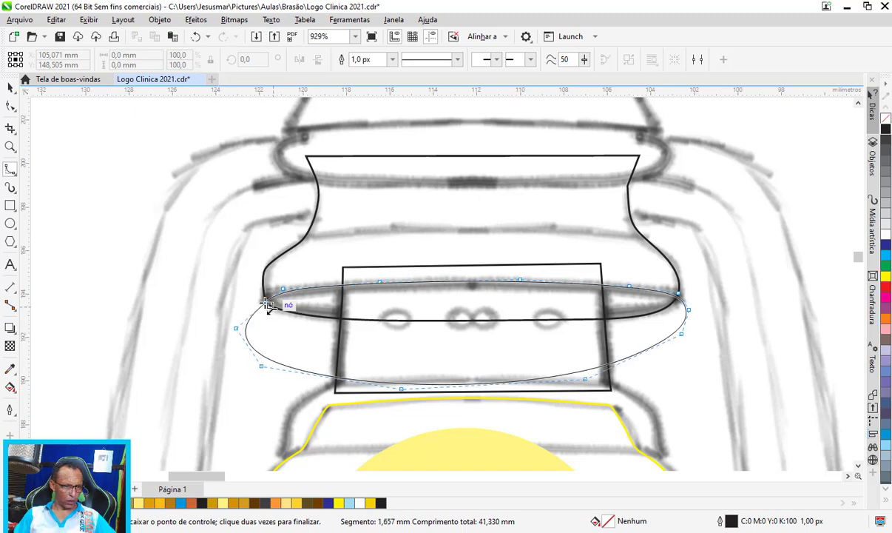
click(267, 303)
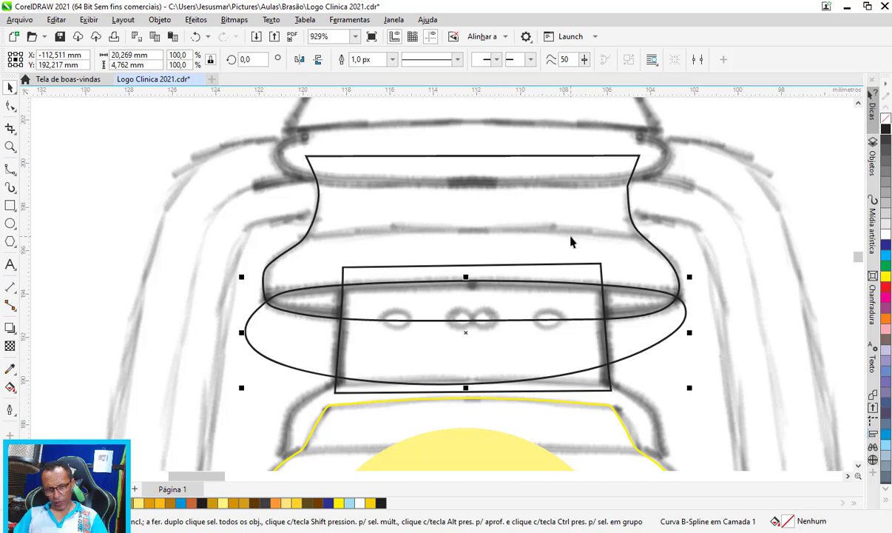
key(Delete)
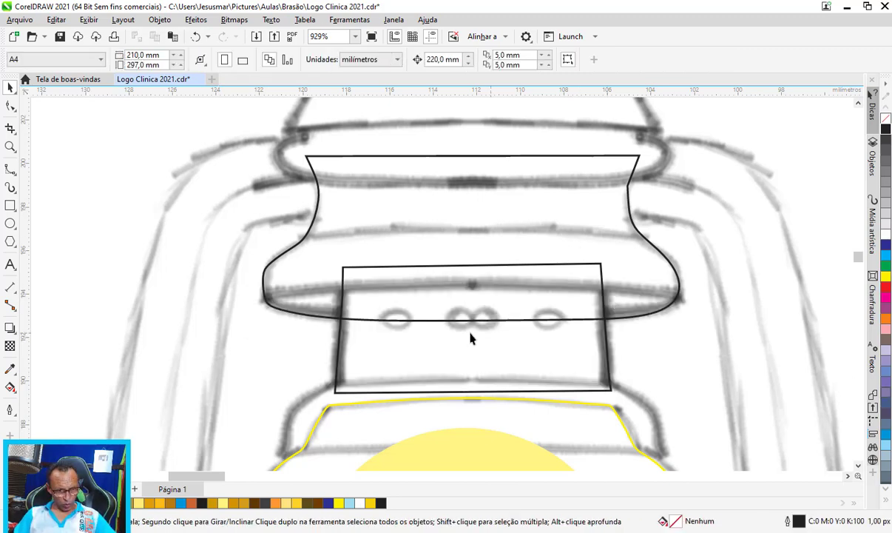
Step: Draw a flat 3-point ellipse across the collar's lower rim, edge to edge
click(10, 226)
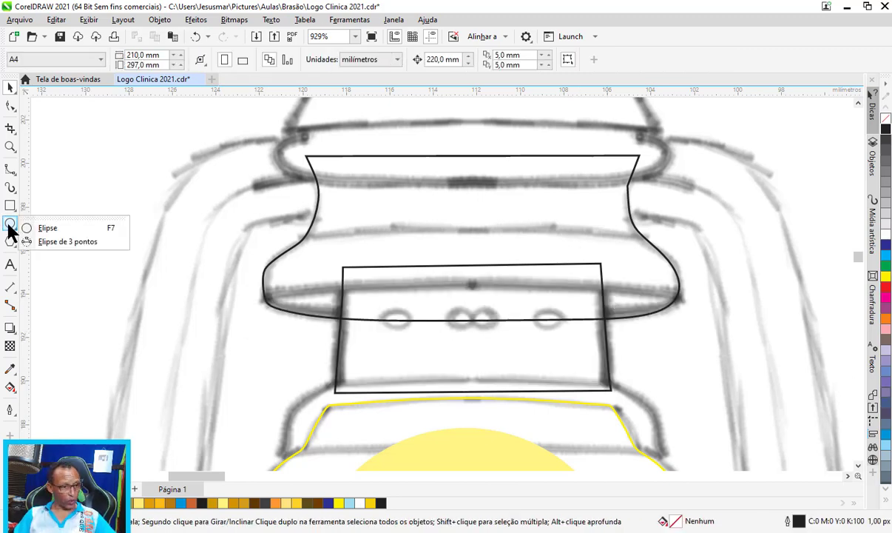
click(10, 241)
click(10, 224)
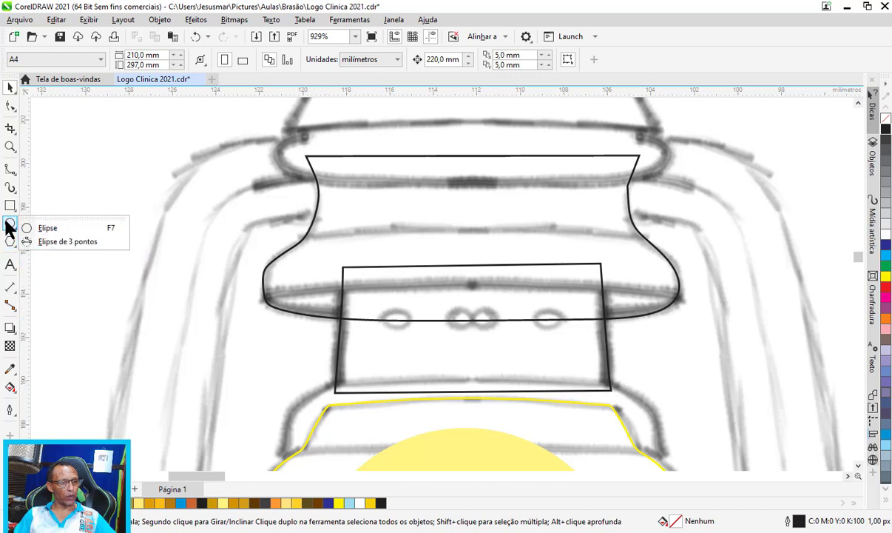
click(63, 241)
drag(265, 301, 672, 302)
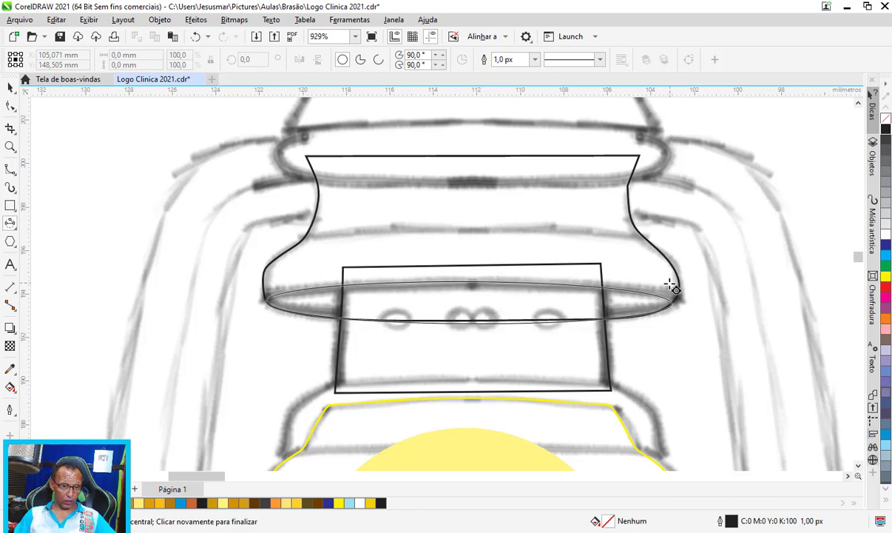
click(669, 284)
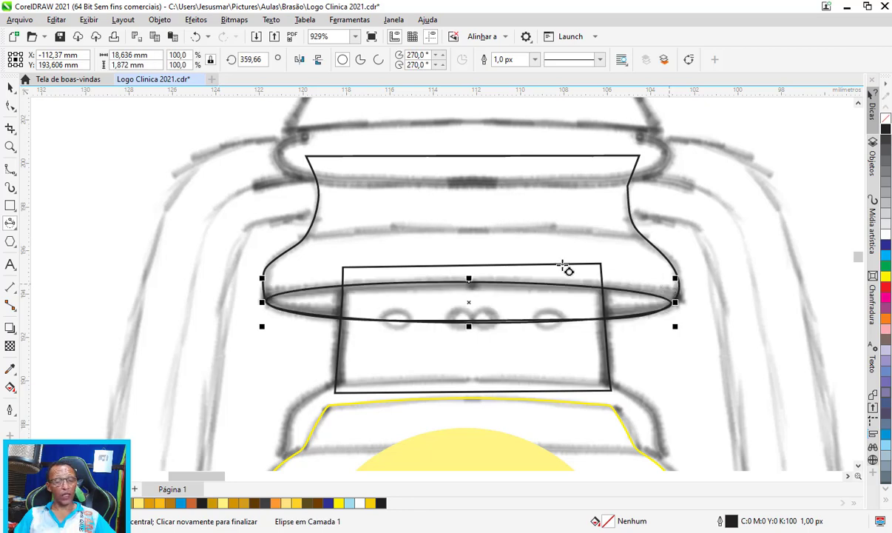
click(10, 88)
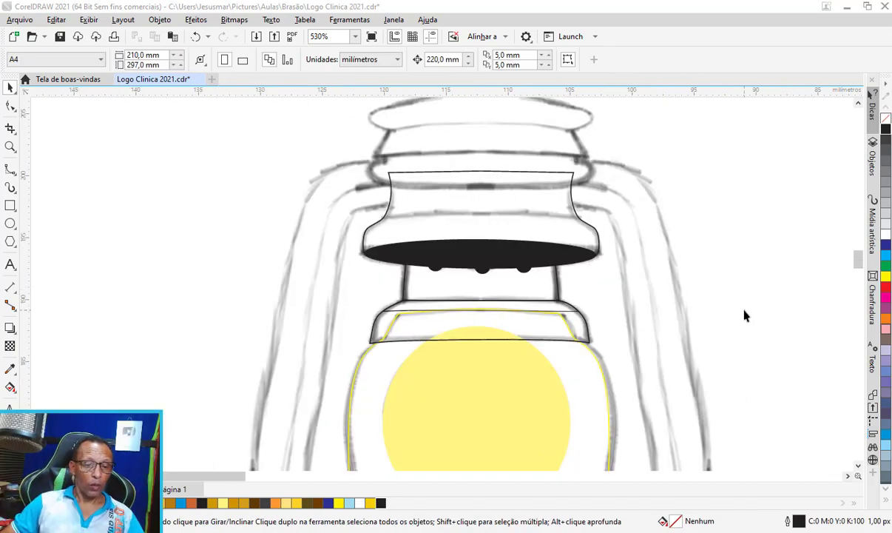
Step: Remove the black fill from the rim ellipse inside the mirrored group
scroll(462, 269, up, 2)
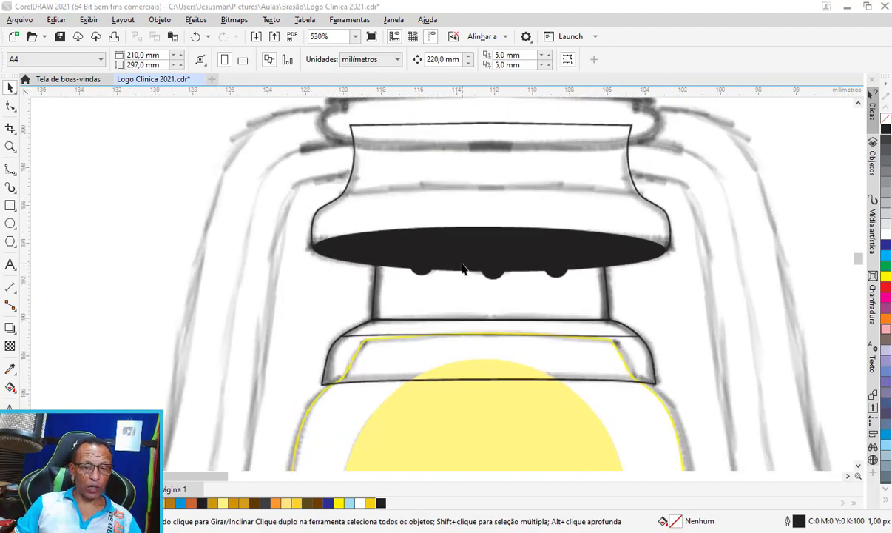
scroll(467, 230, up, 1)
scroll(446, 326, down, 1)
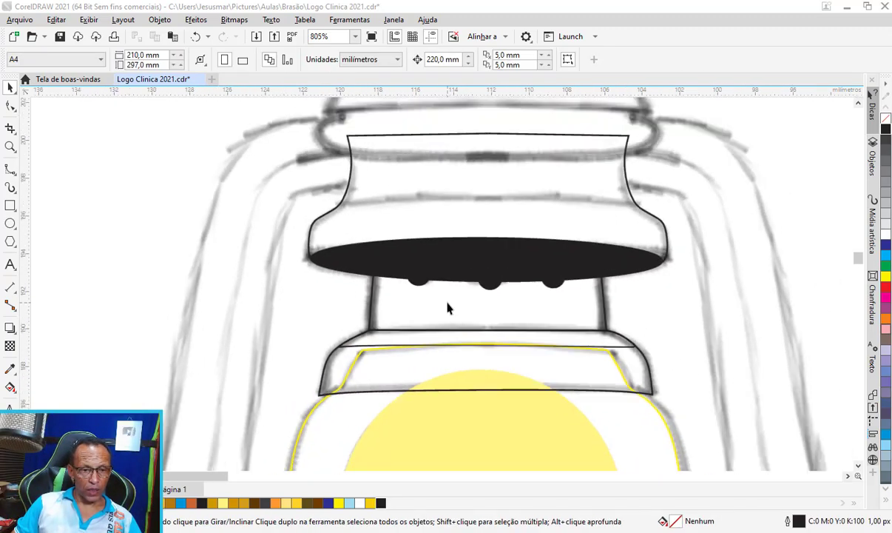
scroll(460, 234, up, 1)
click(487, 252)
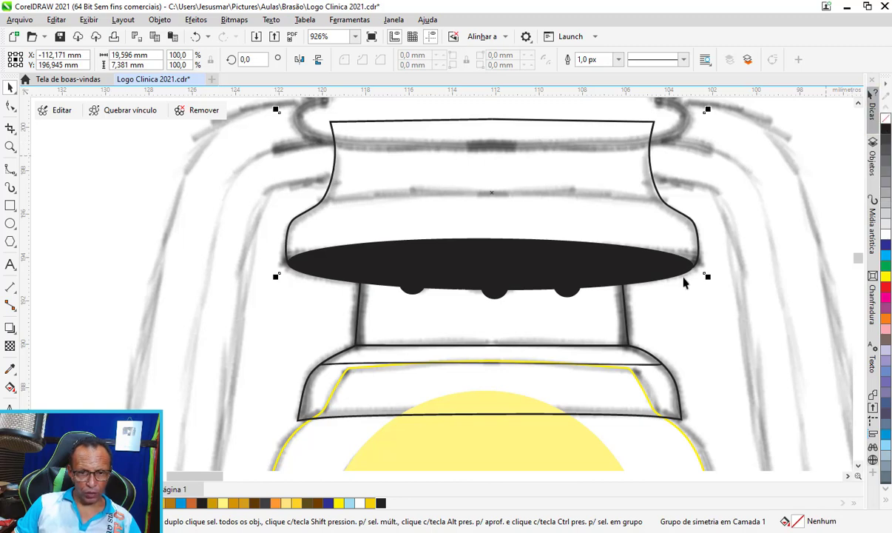
click(655, 280)
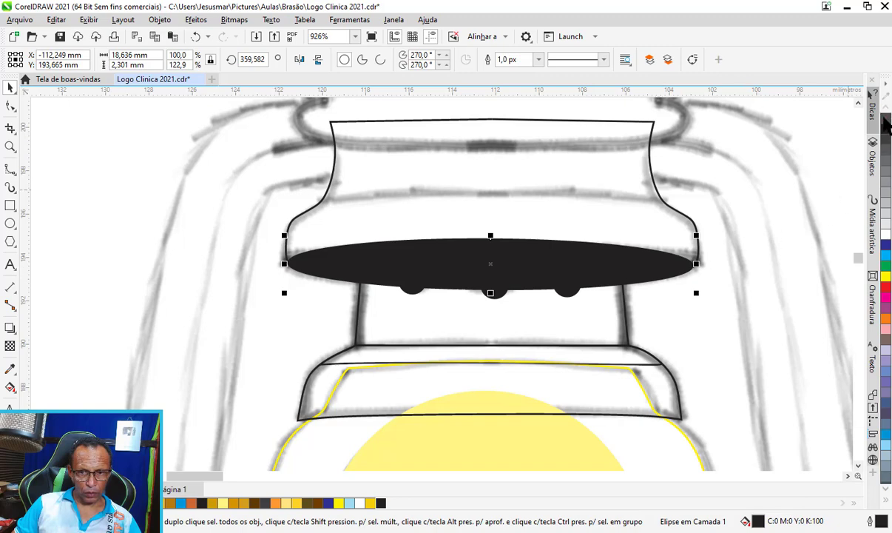
click(886, 119)
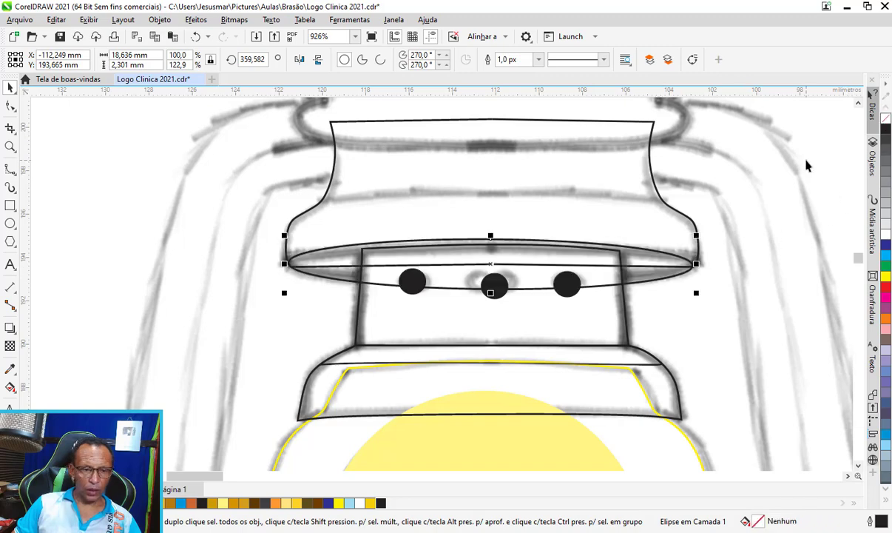
click(676, 275)
Step: Group the rim ellipse with the upper collar curve
scroll(596, 272, up, 1)
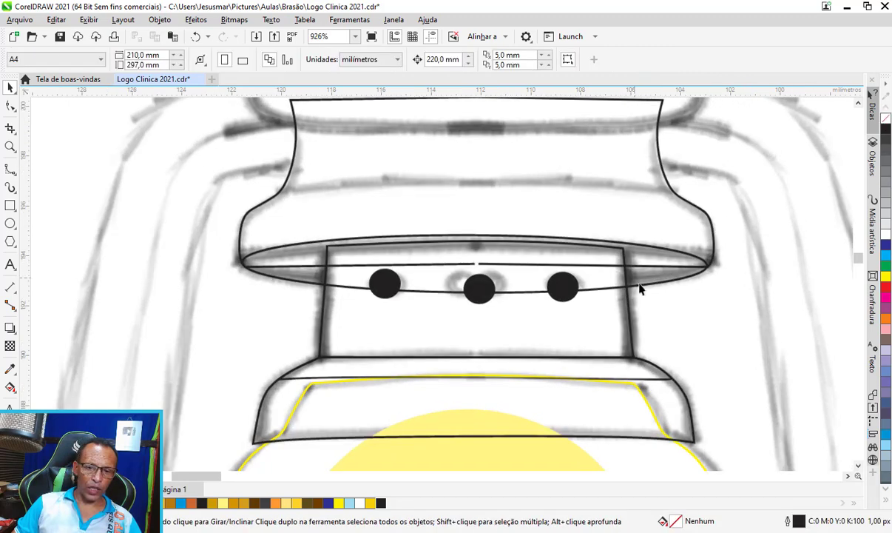
click(641, 287)
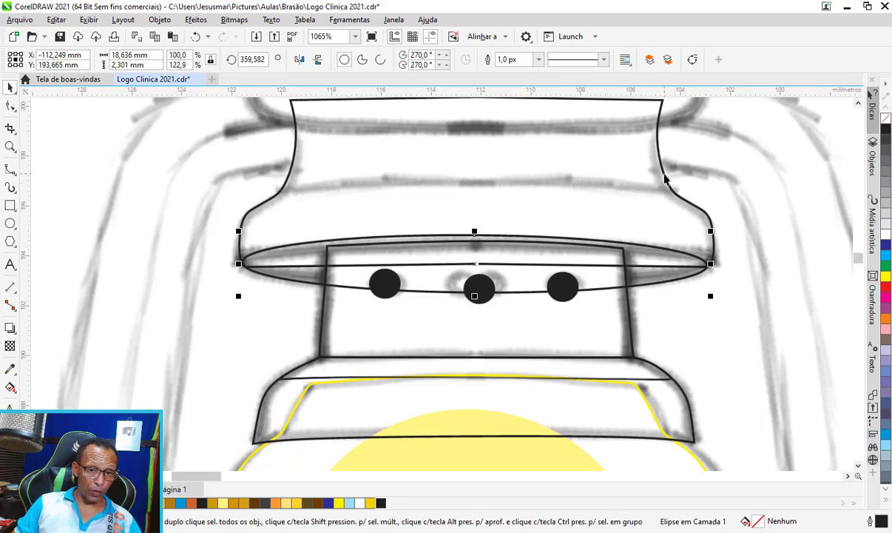
shift+click(664, 177)
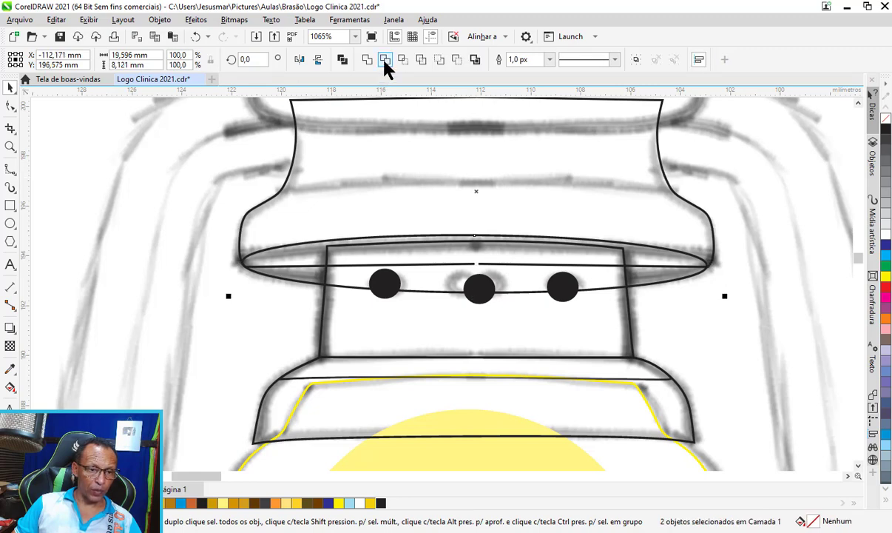
key(ctrl+g)
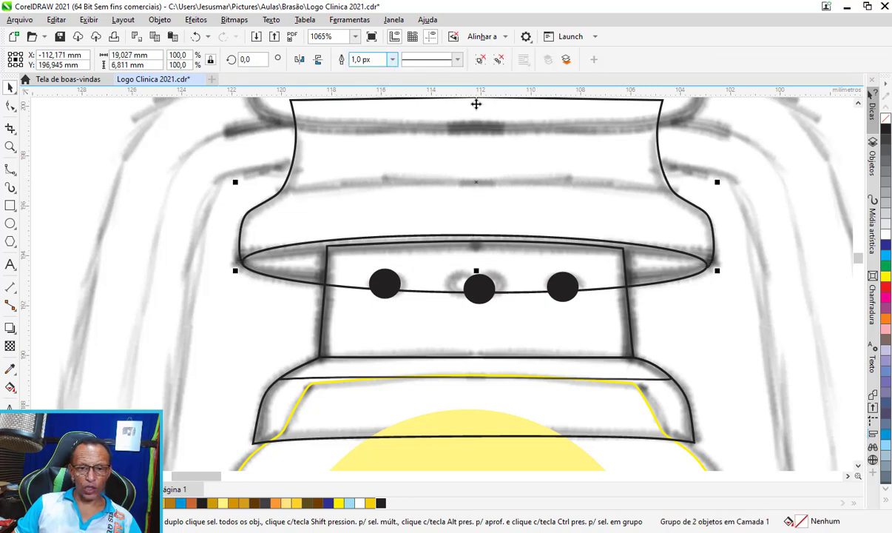
click(588, 244)
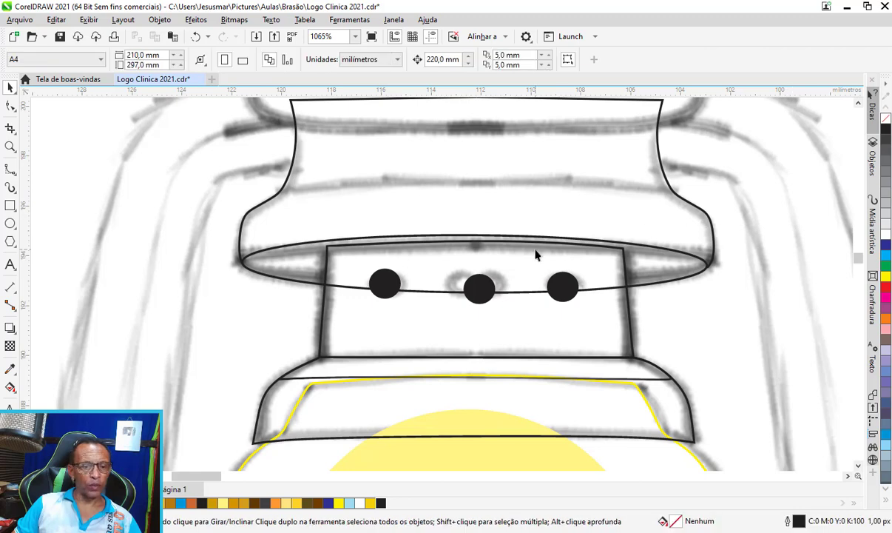
Step: Fill the three-dot band with the Metal gradient preset 'Dourado'
click(631, 329)
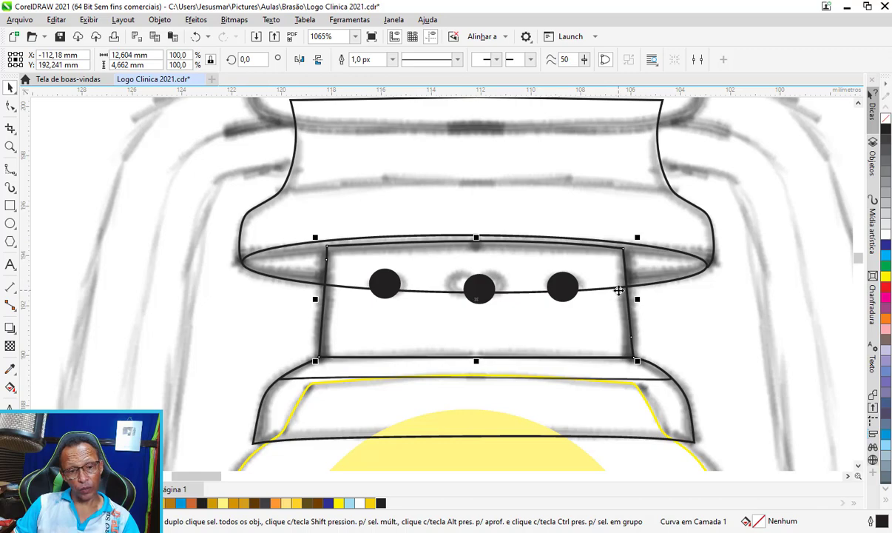
key(F11)
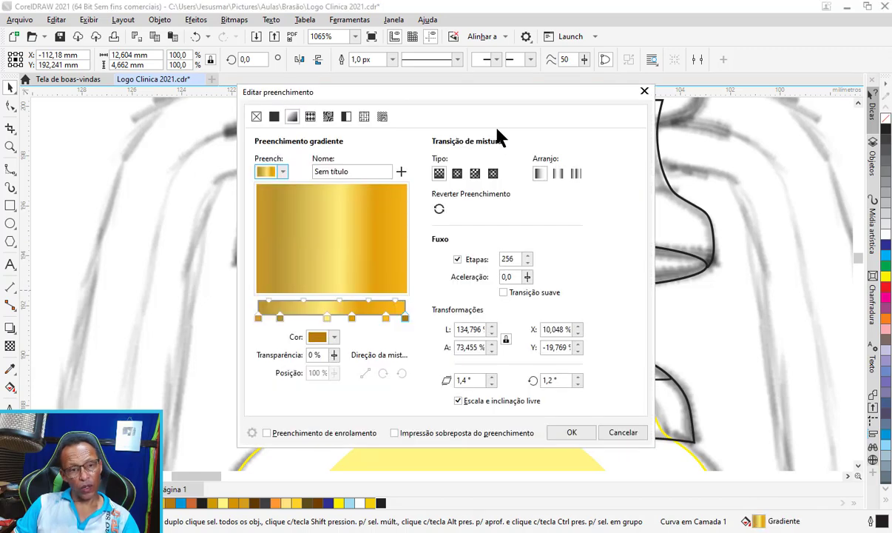
drag(488, 95, 692, 77)
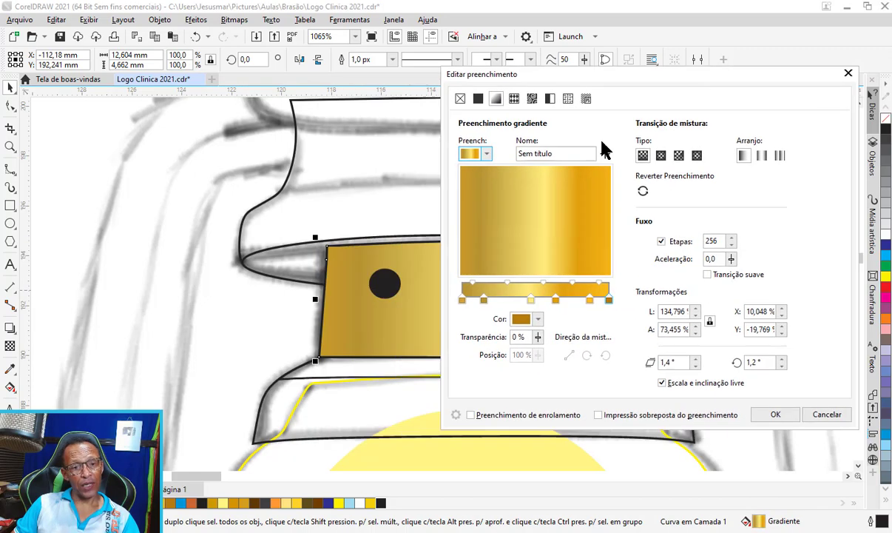
click(486, 155)
click(486, 156)
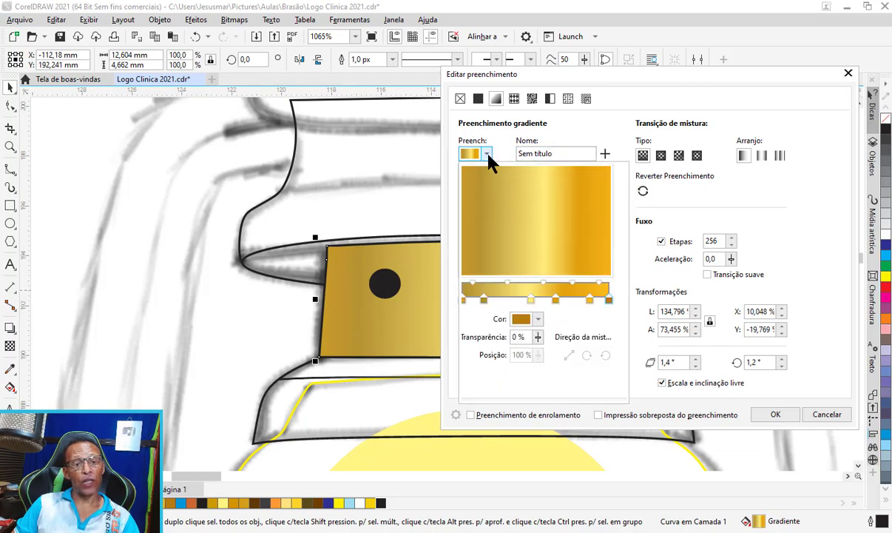
click(487, 155)
click(553, 213)
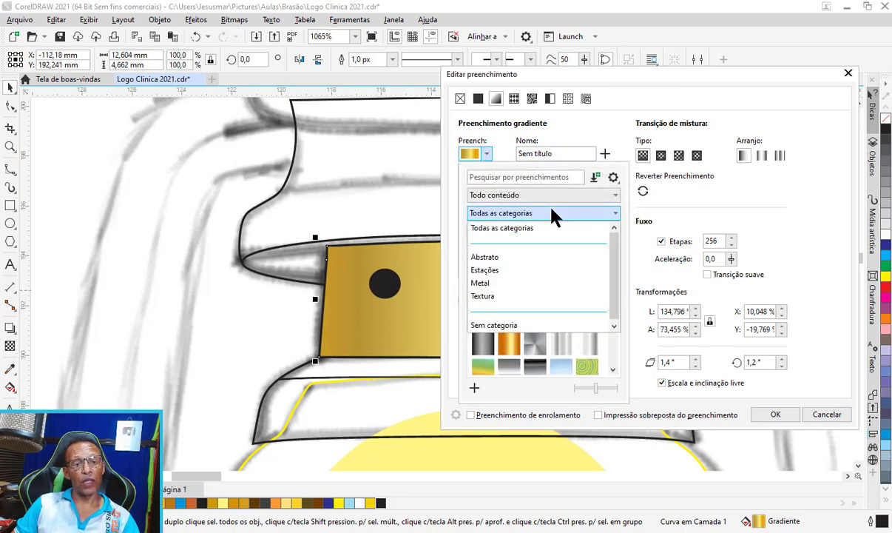
click(488, 284)
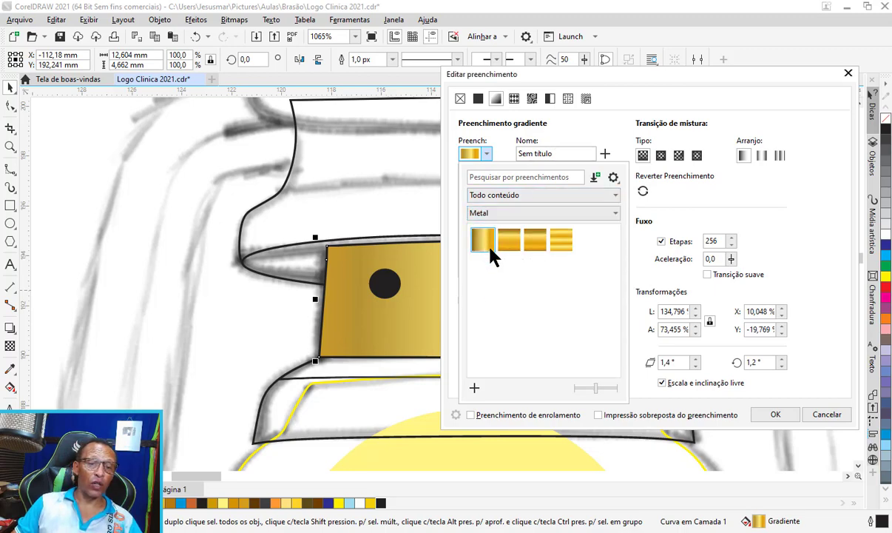
click(484, 243)
click(776, 416)
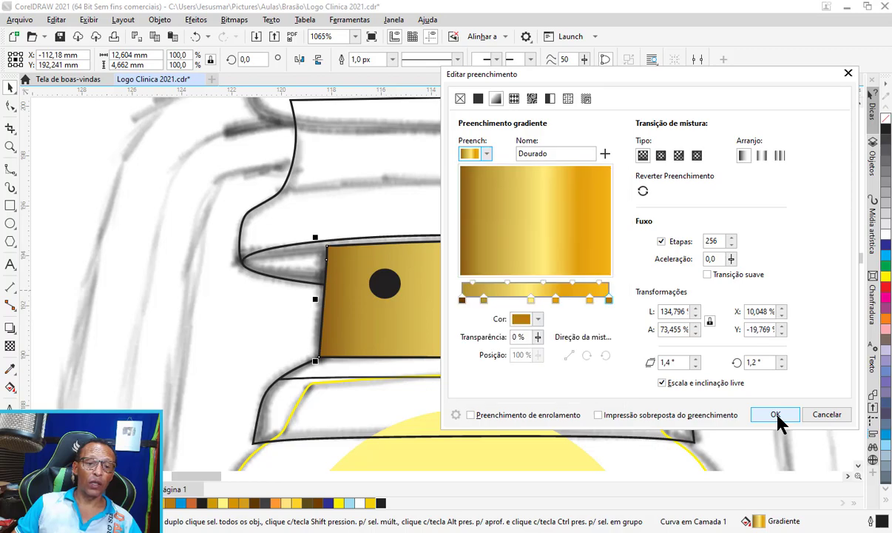
click(776, 416)
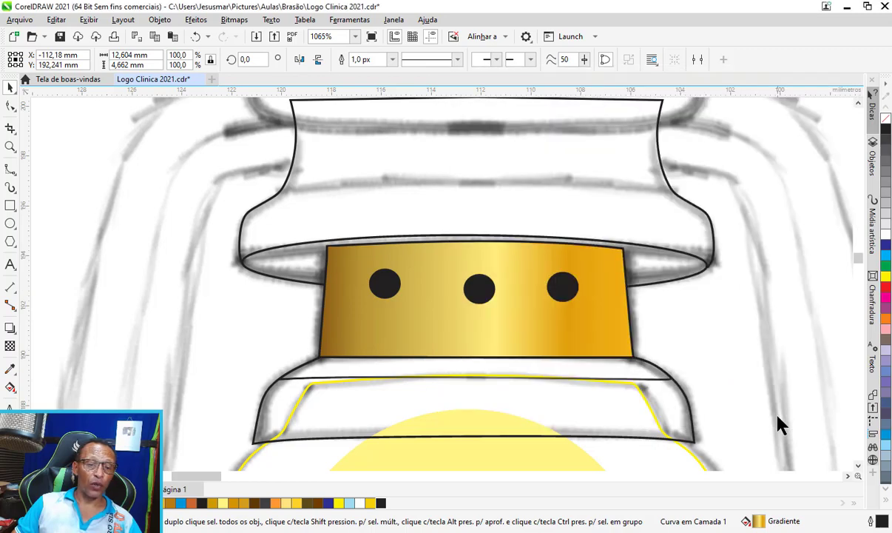
scroll(528, 275, down, 1)
scroll(519, 267, down, 2)
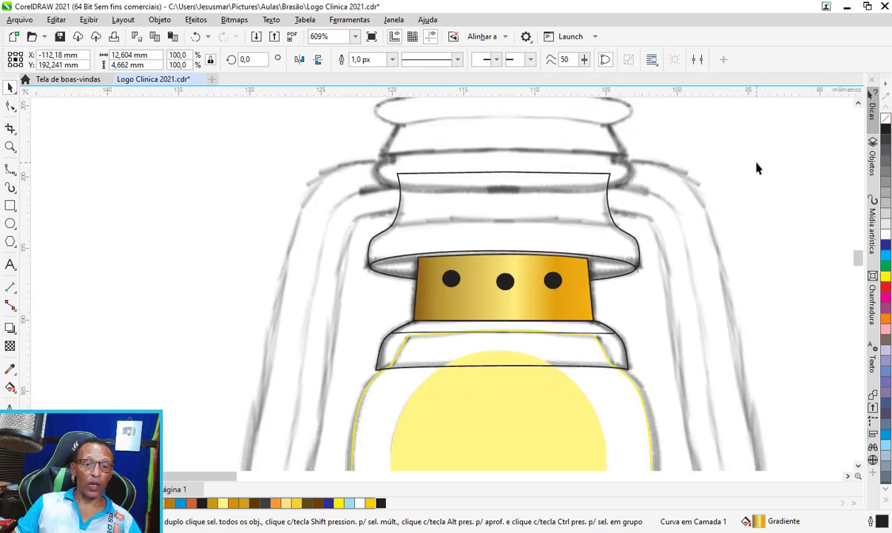
Step: Fill the rim ellipse behind the gold band dark brown (R97 G57 B5)
key(Escape)
scroll(469, 266, up, 2)
scroll(469, 266, up, 1)
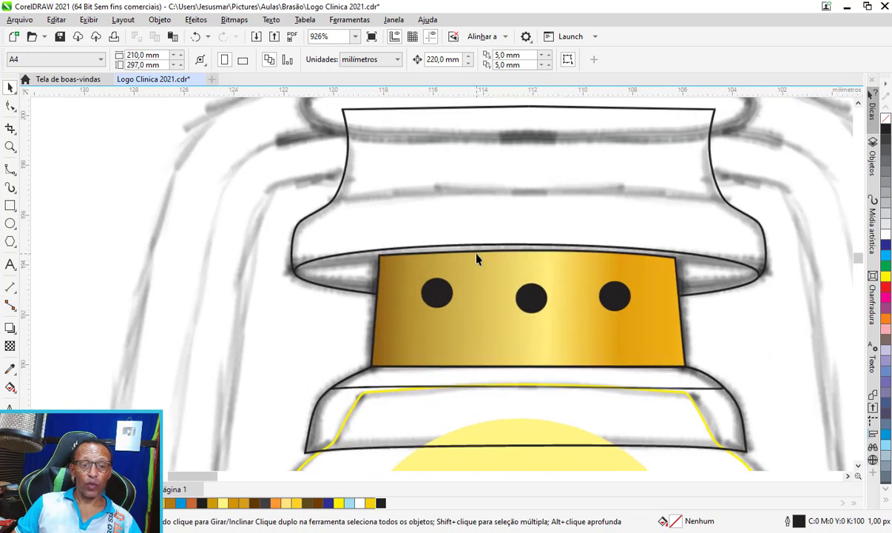
scroll(477, 255, up, 1)
scroll(764, 283, up, 1)
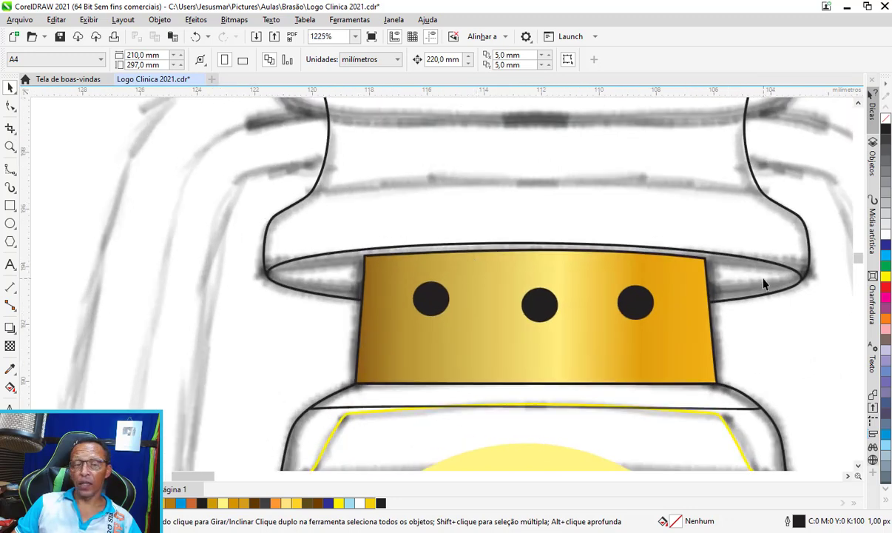
click(764, 283)
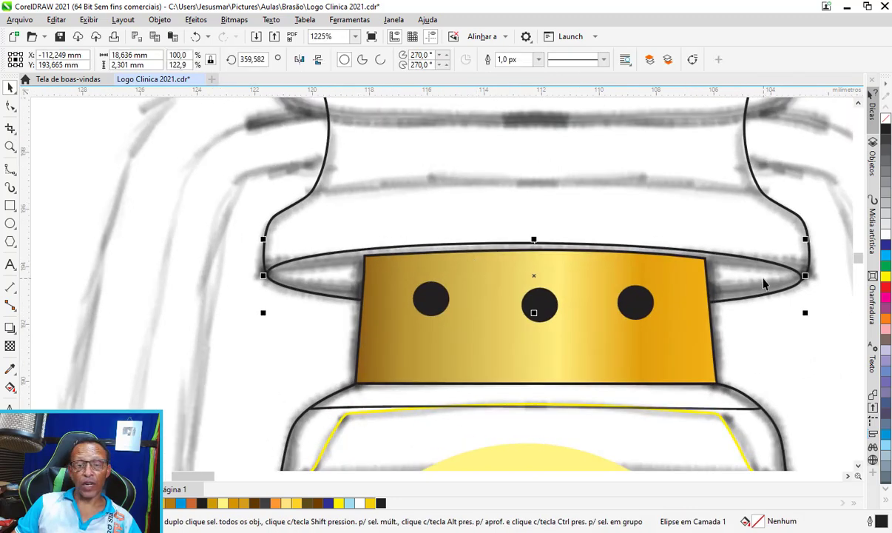
click(259, 503)
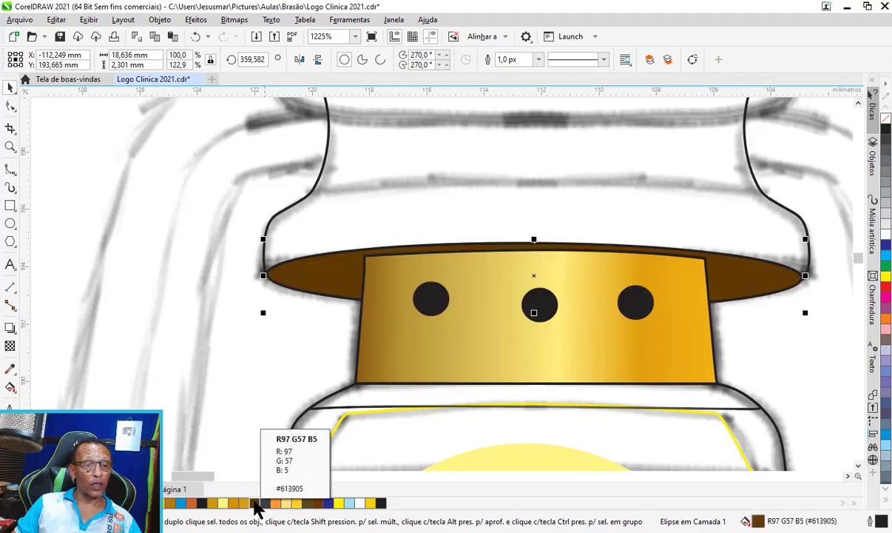
scroll(534, 278, down, 1)
scroll(517, 270, down, 1)
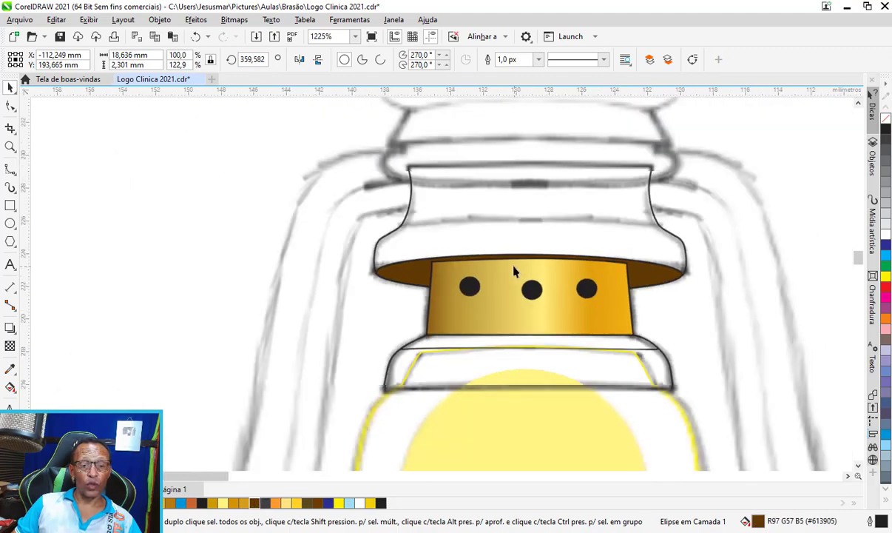
scroll(513, 268, down, 1)
click(60, 36)
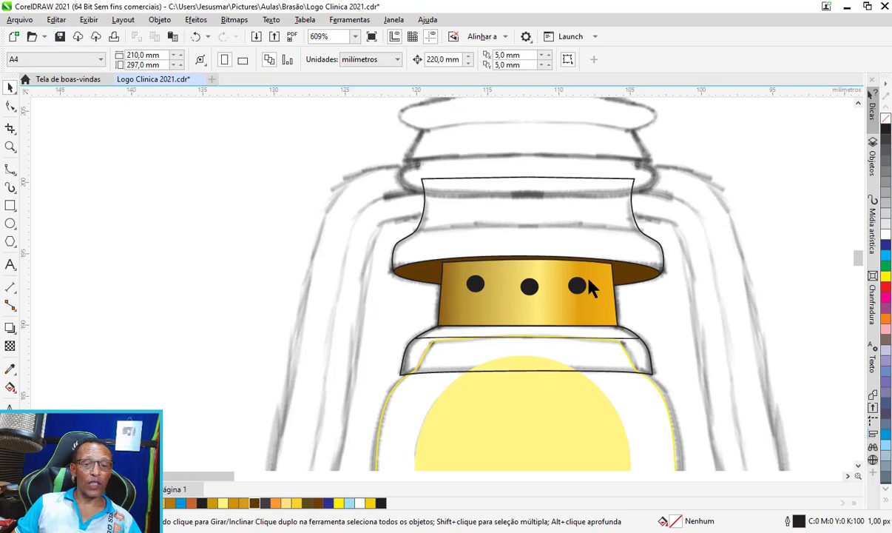
Step: Delete the old middle dot on the gold band and save the drawing
scroll(530, 294, up, 1)
click(529, 286)
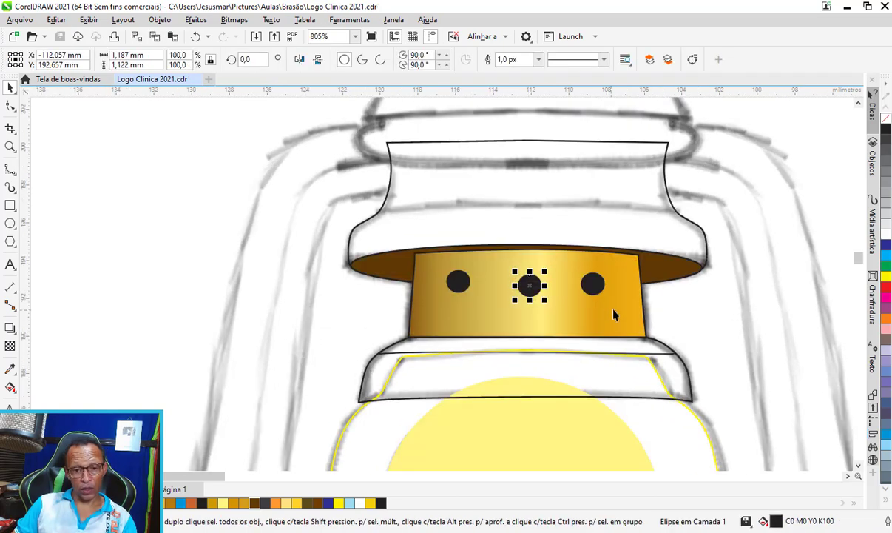
key(Delete)
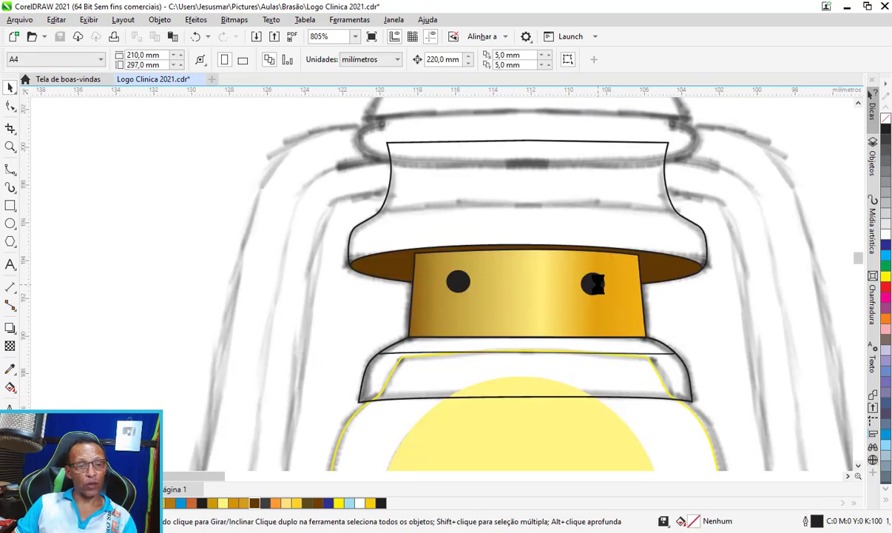
key(ctrl+s)
Step: Draw a small ellipse at the band's centre, filled black with no outline
click(11, 223)
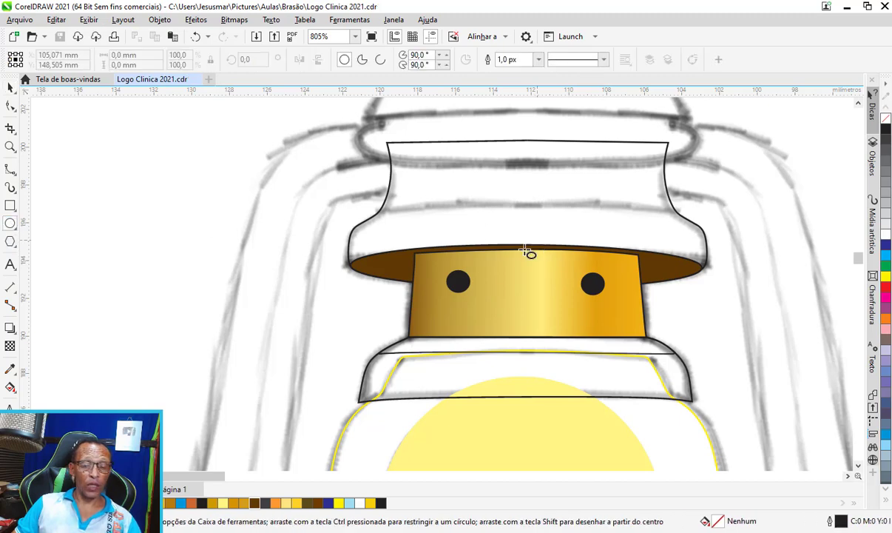
scroll(527, 250, up, 3)
drag(516, 267, 550, 296)
click(381, 504)
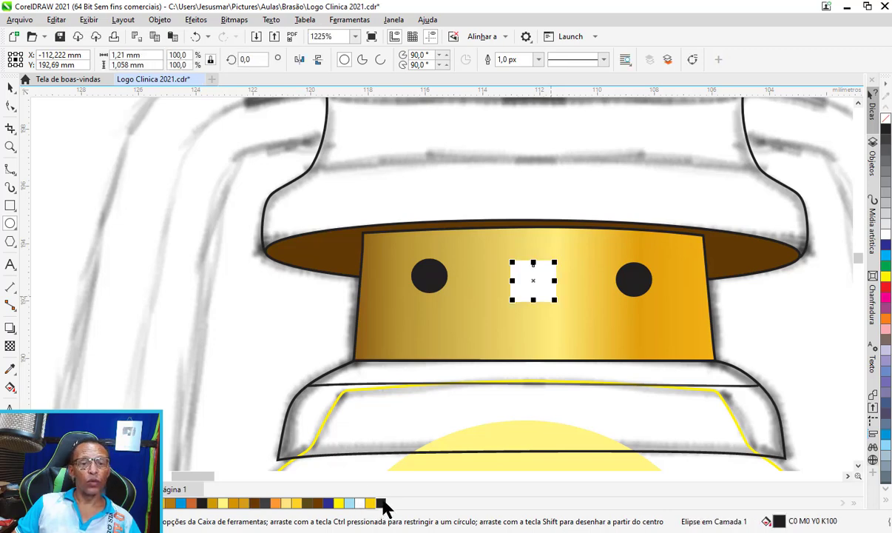
click(381, 504)
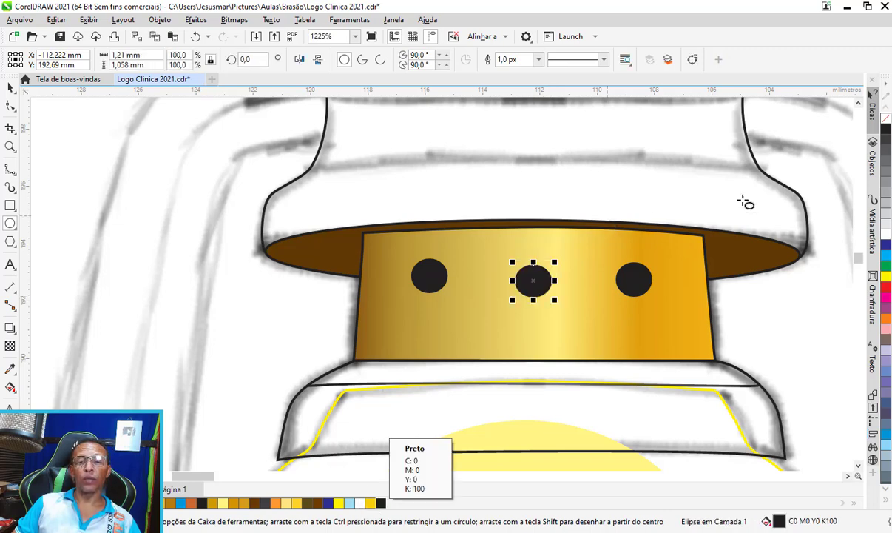
right_click(887, 124)
scroll(438, 303, down, 1)
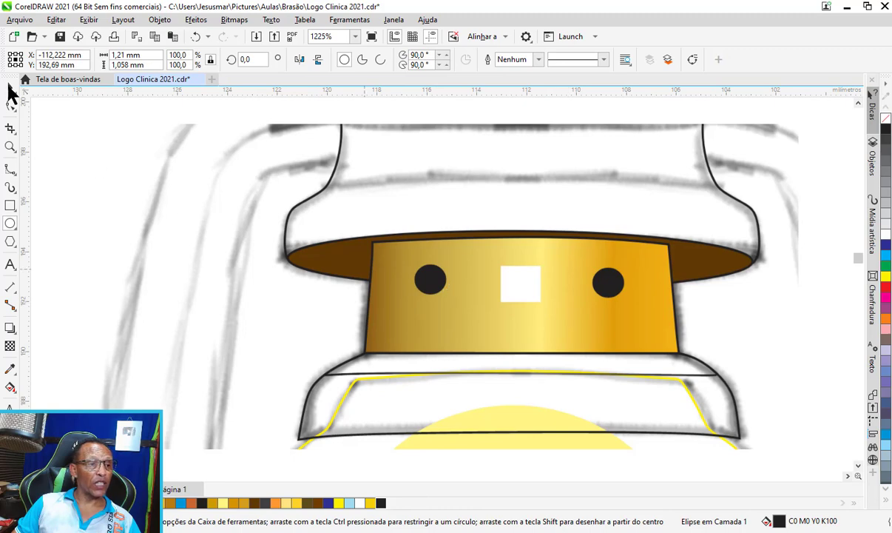
click(11, 88)
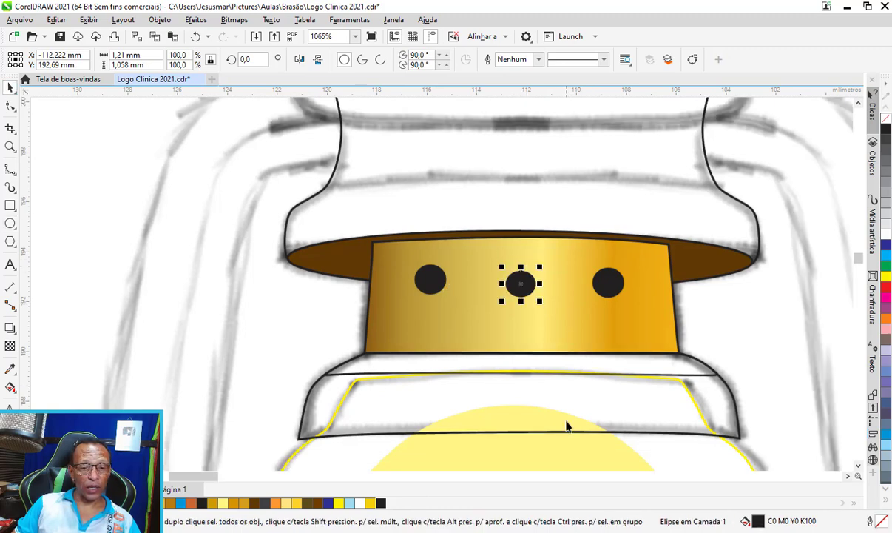
scroll(566, 425, up, 1)
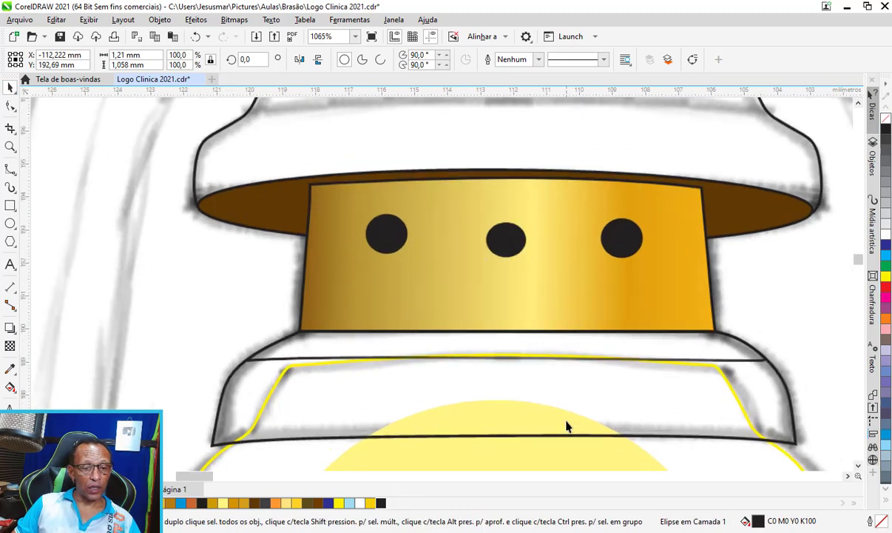
Step: Copy the cap's gold gradient onto the thin band and the wide lower collar
click(756, 362)
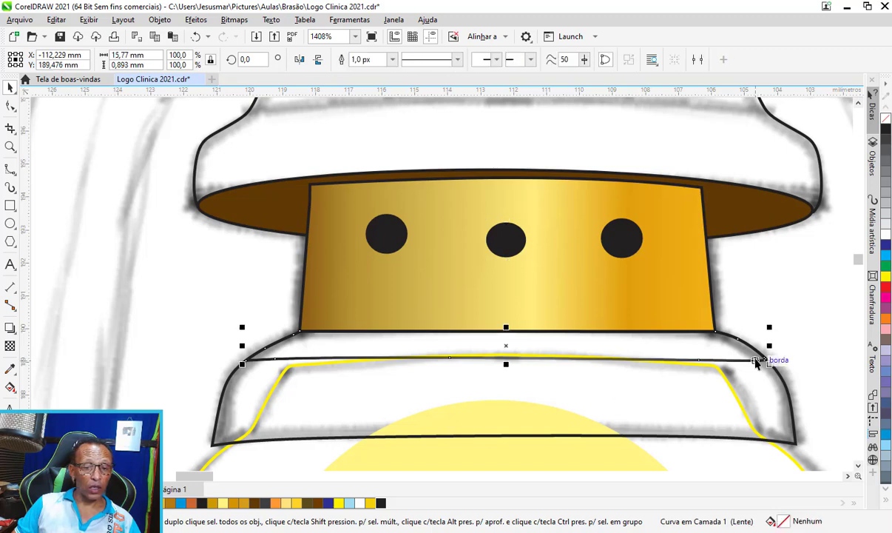
click(682, 294)
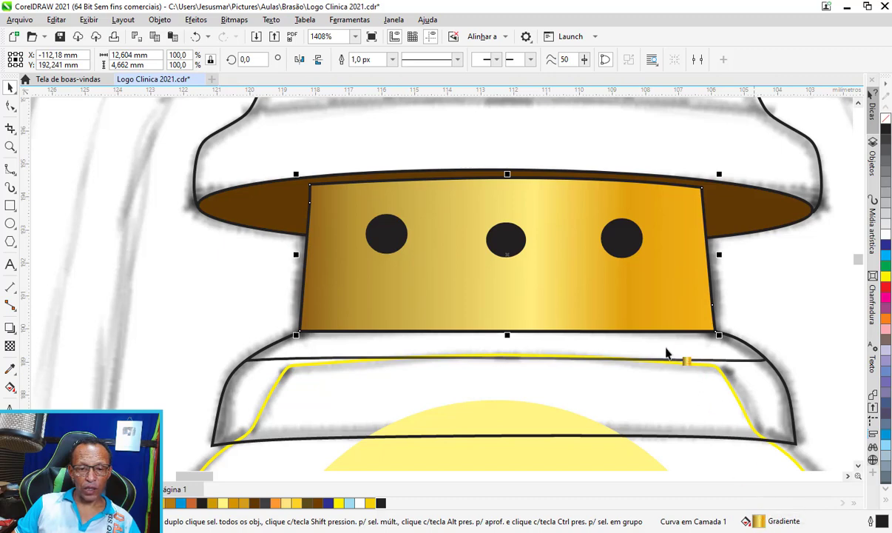
drag(763, 522, 663, 346)
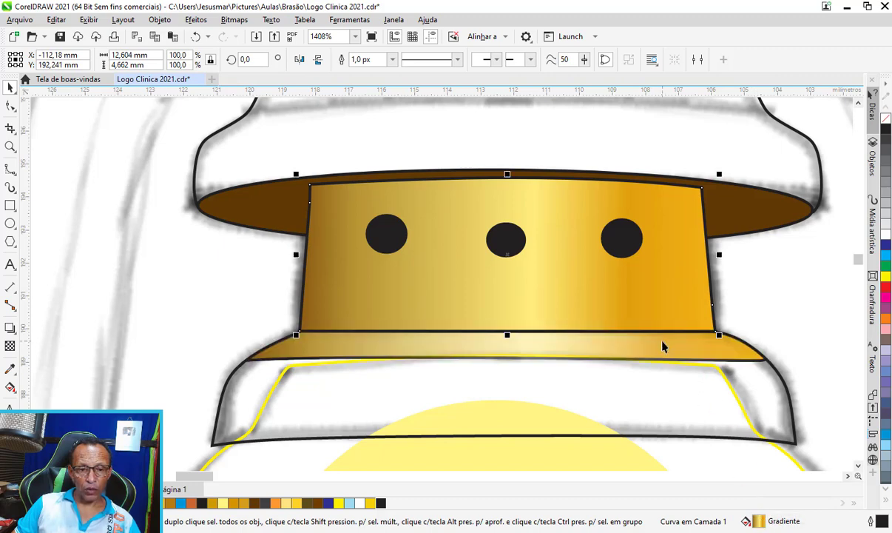
click(777, 416)
click(692, 308)
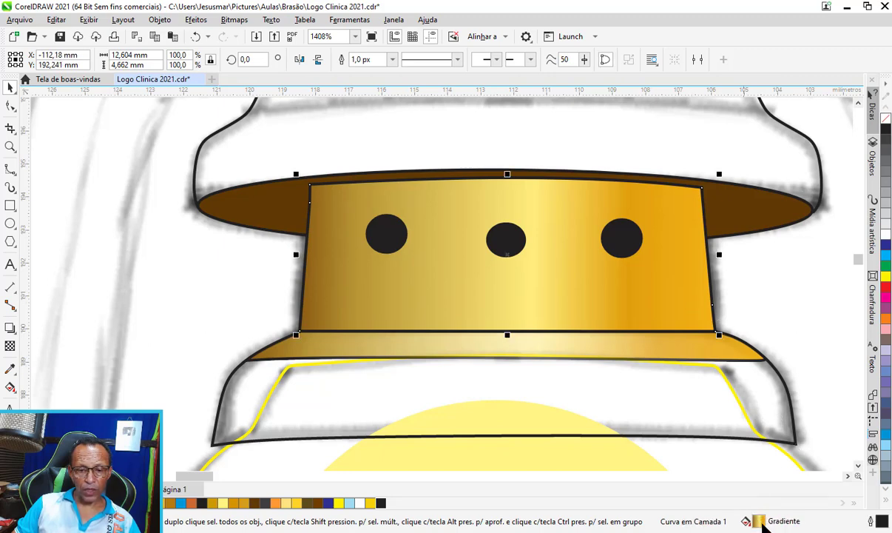
drag(758, 521, 768, 414)
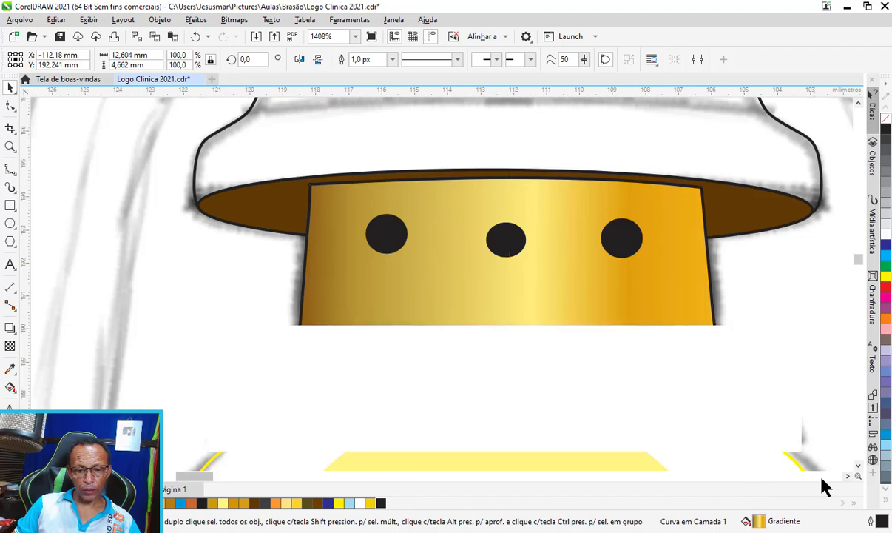
Step: Select the thin strip atop the collar for interactive gradient editing
scroll(531, 259, down, 2)
scroll(533, 265, down, 1)
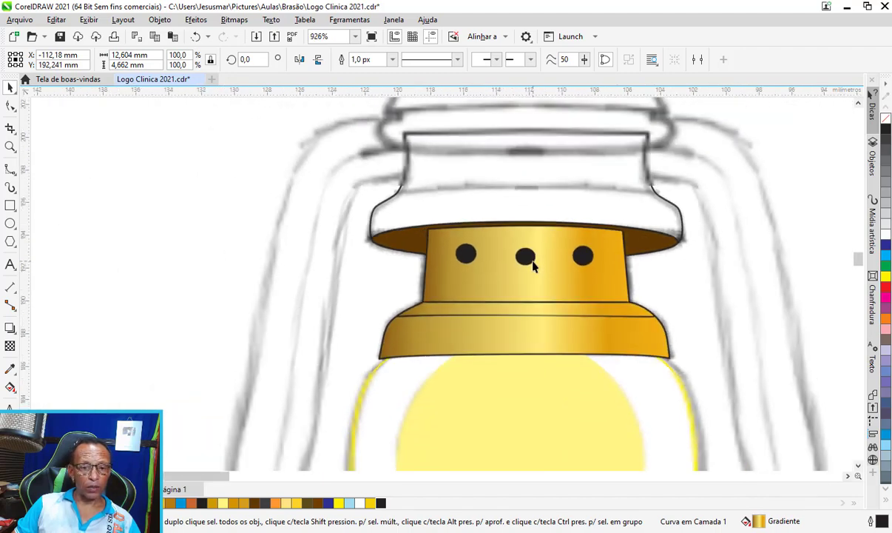
scroll(534, 265, up, 1)
scroll(595, 331, up, 1)
scroll(584, 313, up, 1)
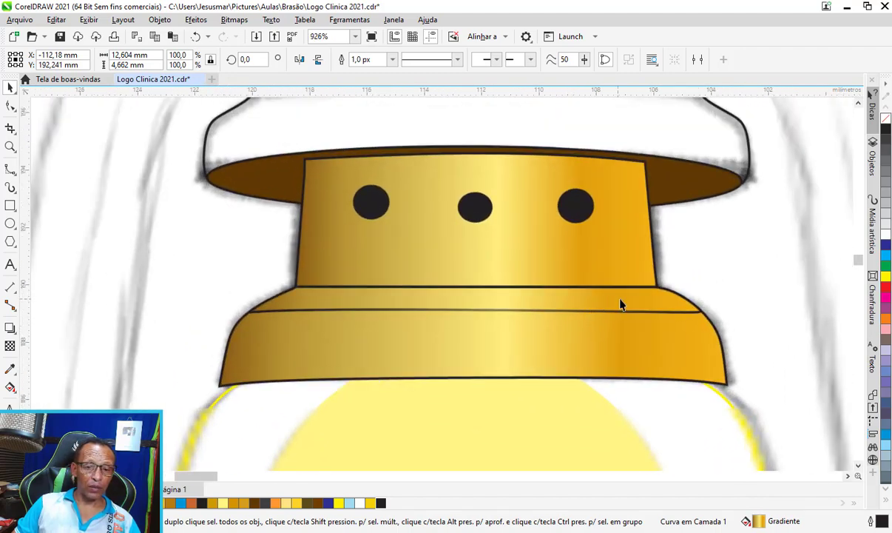
click(620, 303)
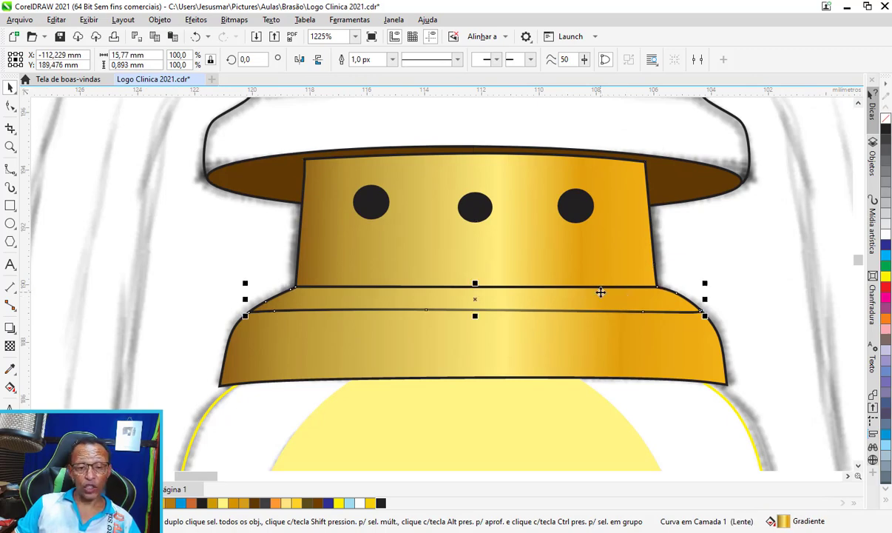
key(g)
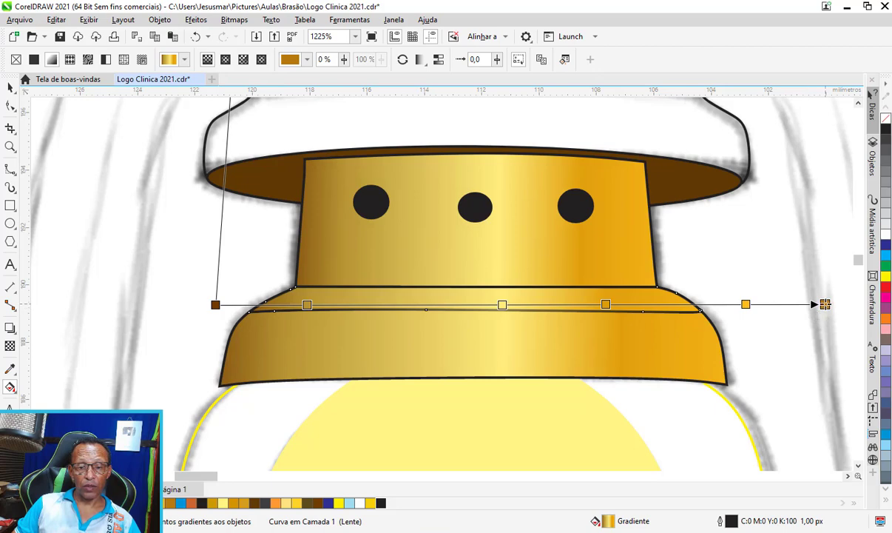
Step: Stretch the strip's gold gradient across its full width and add an orange stop
mouse_move(823, 304)
mouse_down()
mouse_move(727, 297)
mouse_move(693, 304)
mouse_up()
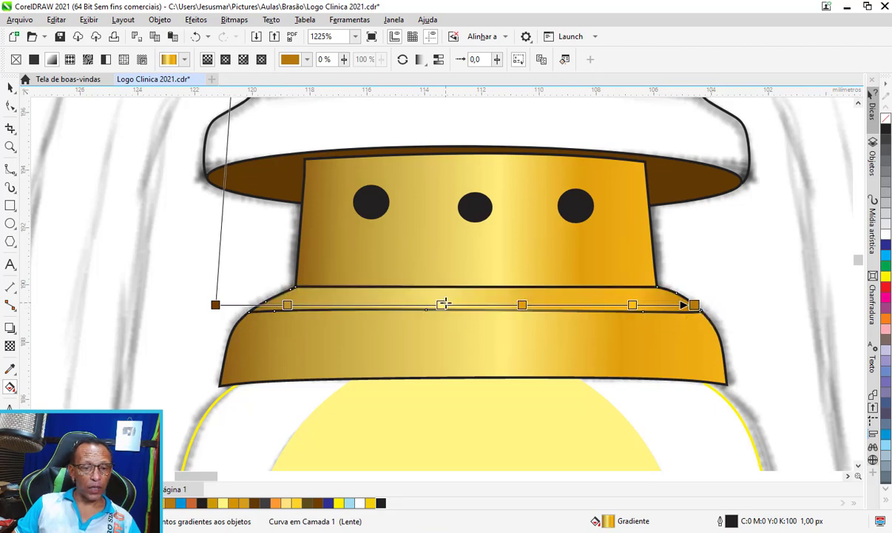
drag(441, 304, 426, 304)
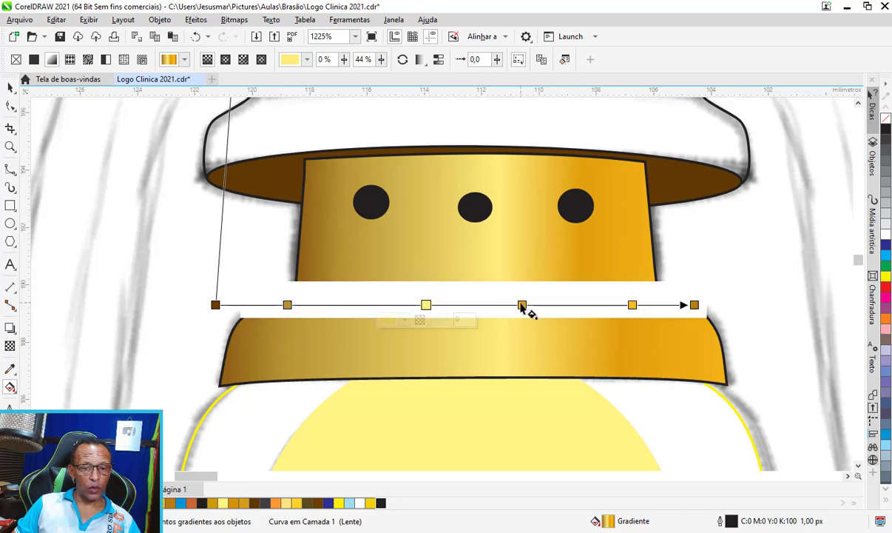
double_click(507, 304)
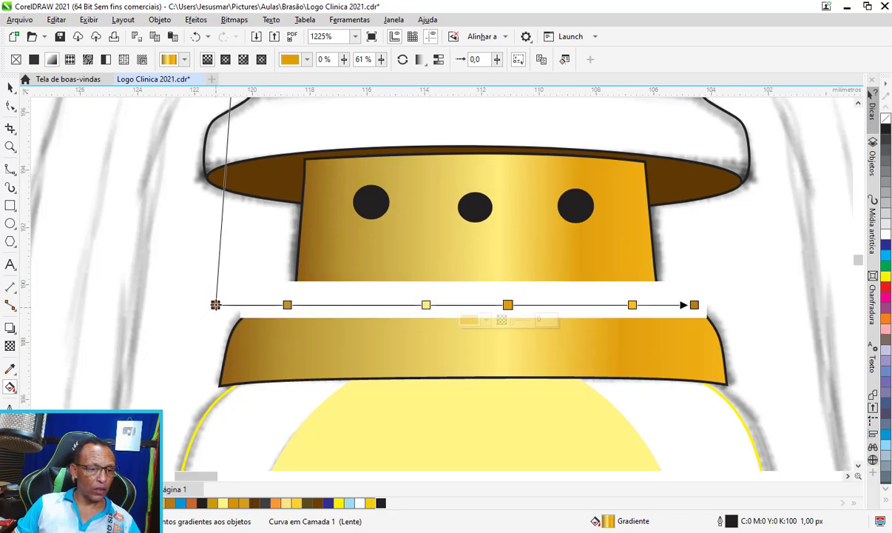
drag(216, 304, 255, 306)
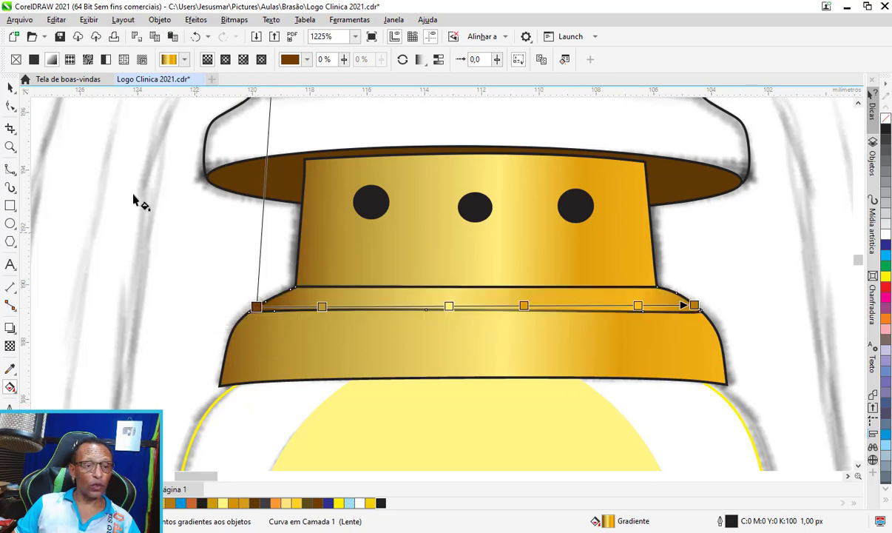
click(11, 88)
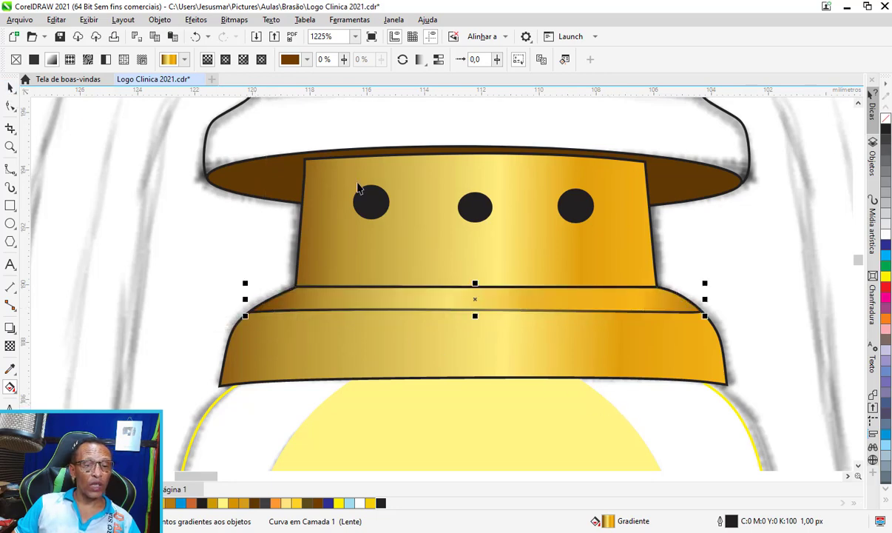
click(657, 353)
Step: Remove the black outlines from the lower collar and the gold cap band
right_click(884, 111)
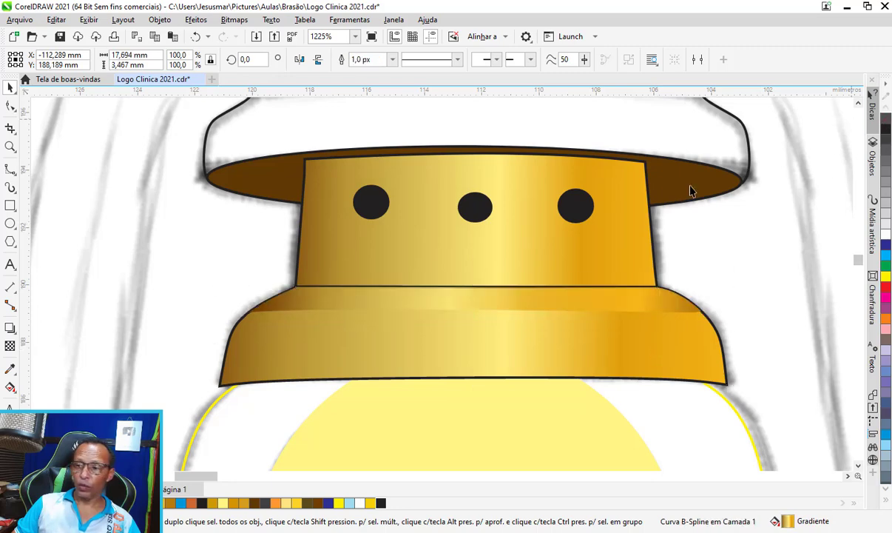
scroll(438, 255, down, 1)
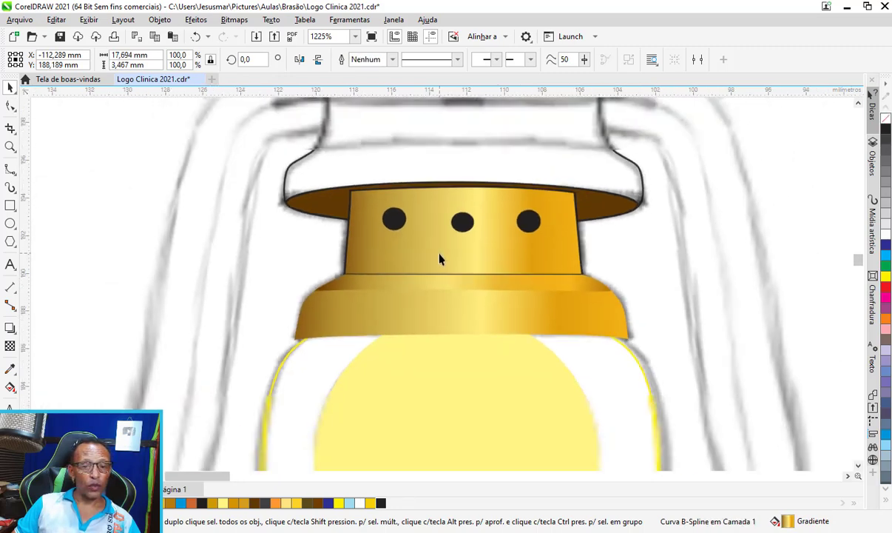
scroll(442, 254, down, 1)
scroll(441, 255, down, 1)
scroll(442, 257, down, 1)
scroll(442, 257, up, 1)
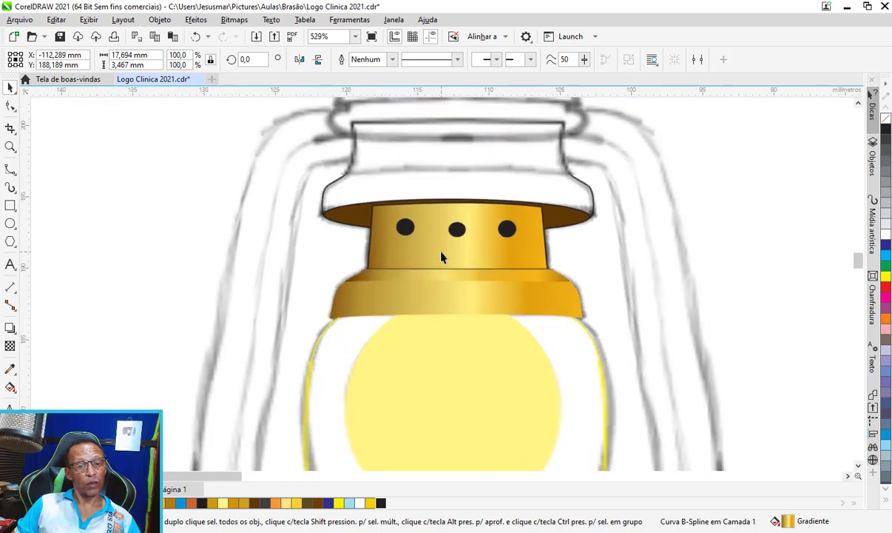
scroll(444, 253, up, 1)
click(459, 254)
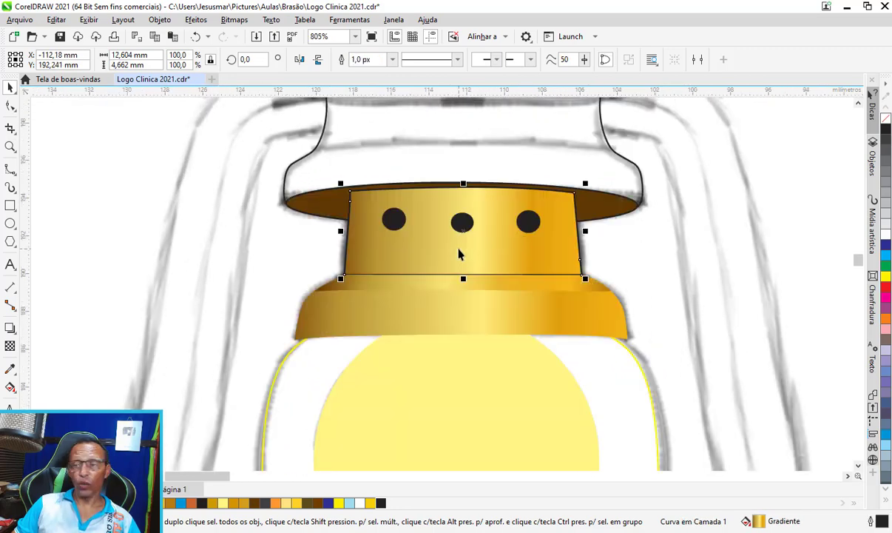
scroll(459, 251, up, 1)
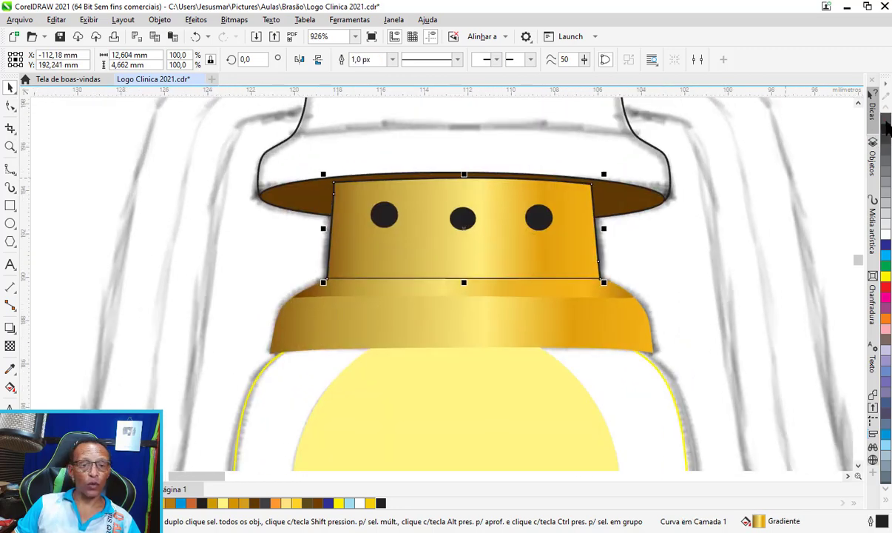
right_click(888, 128)
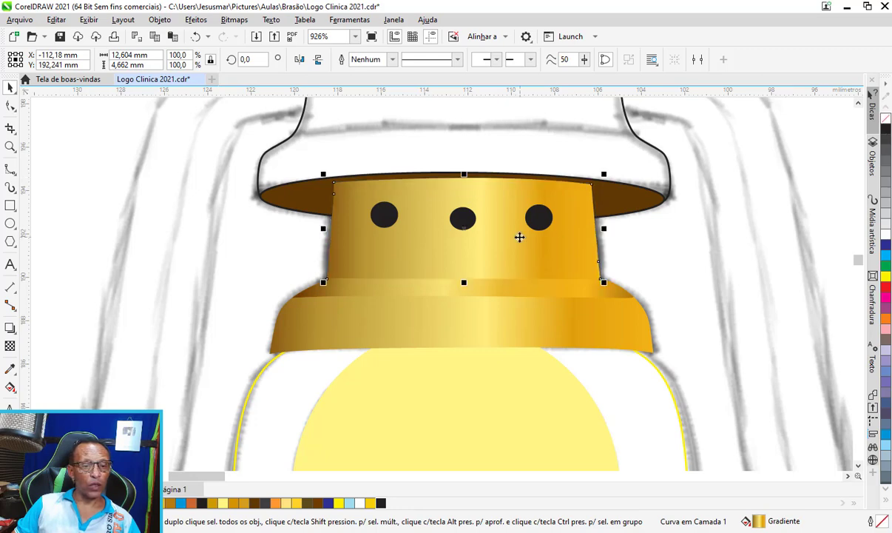
Step: Save the drawing
scroll(507, 249, down, 4)
scroll(507, 249, down, 3)
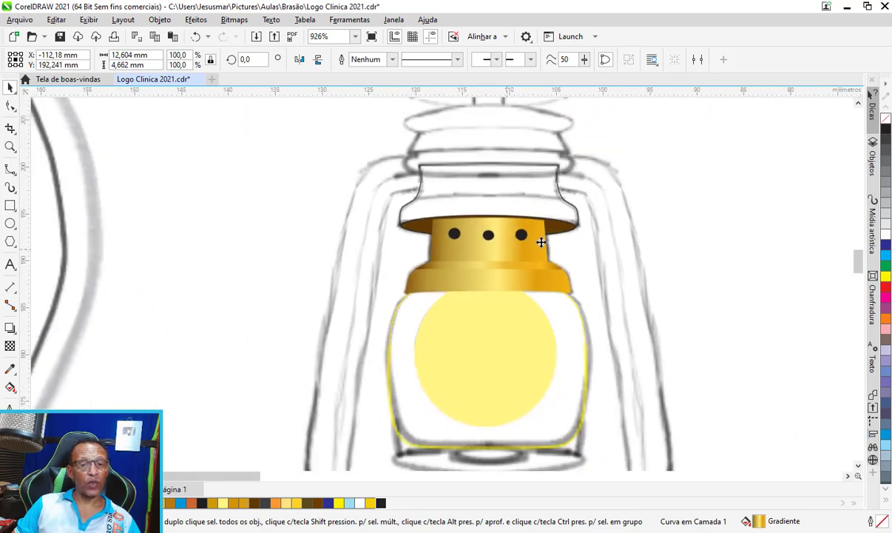
click(60, 37)
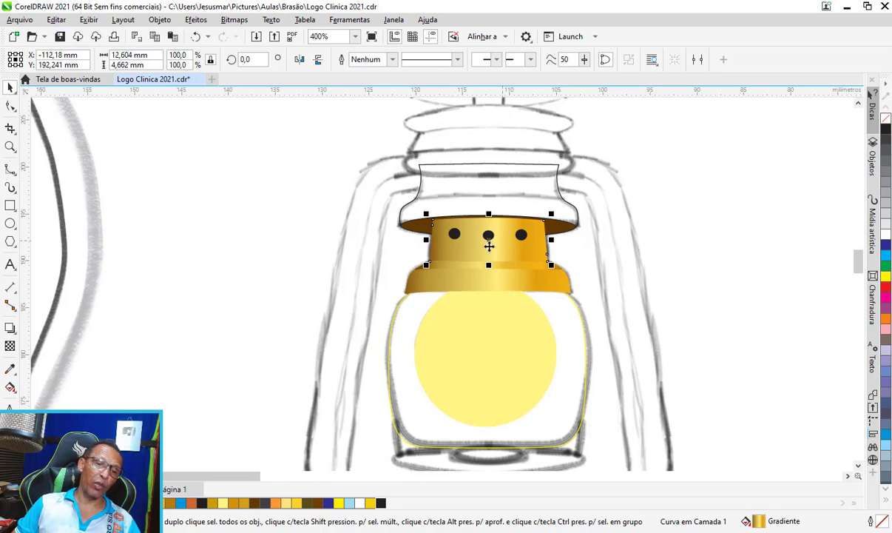
scroll(482, 243, up, 2)
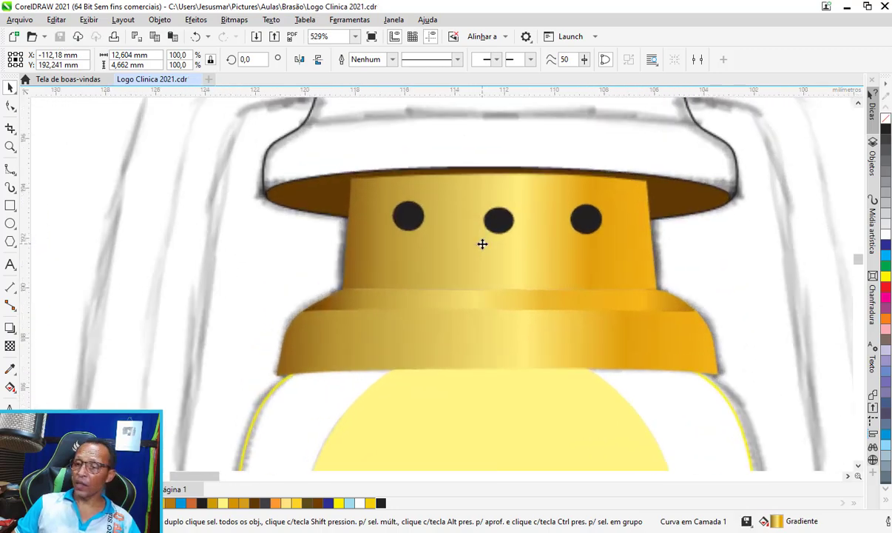
scroll(482, 242, up, 3)
Step: Trace a closed B-spline strip down the right side of the gold cap
click(9, 170)
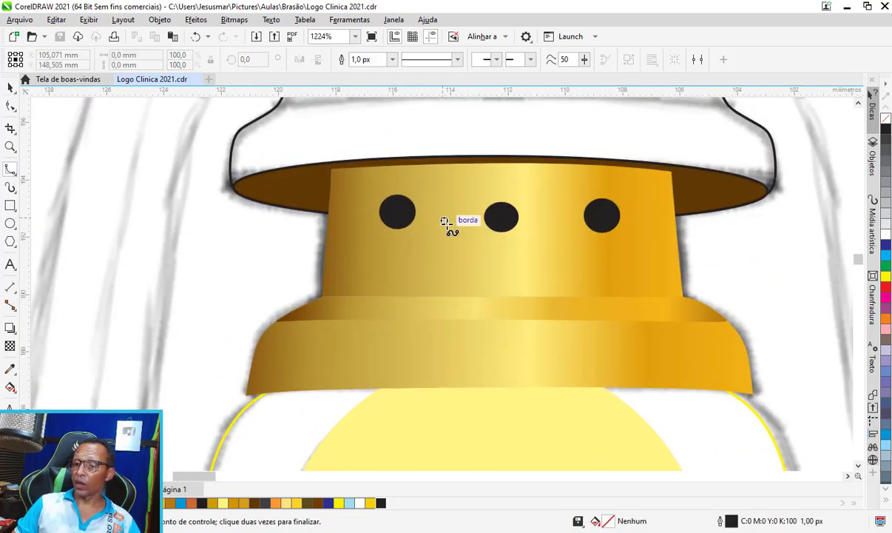
scroll(447, 226, up, 2)
scroll(476, 233, up, 1)
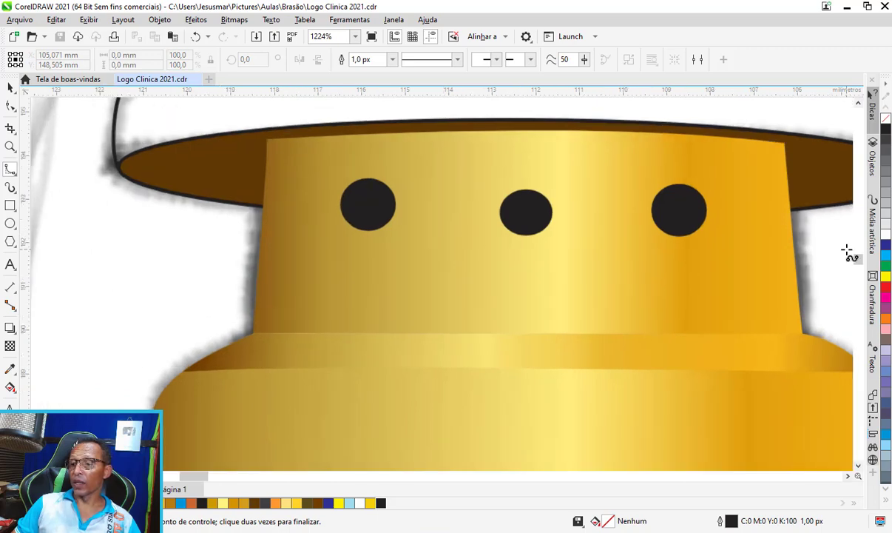
click(739, 138)
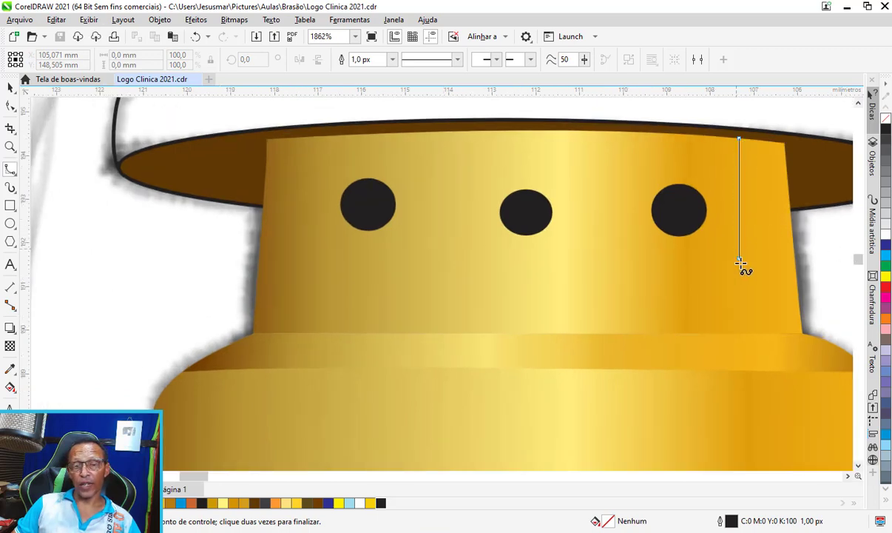
click(743, 268)
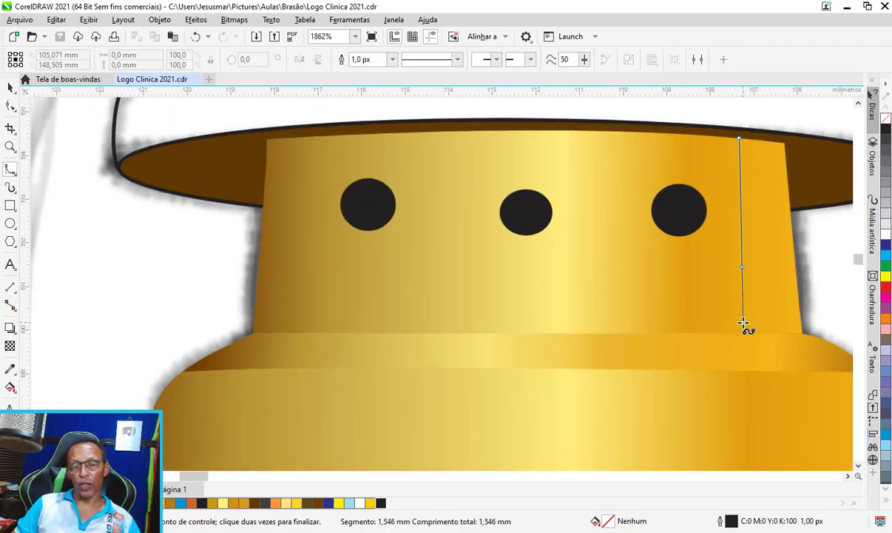
click(742, 332)
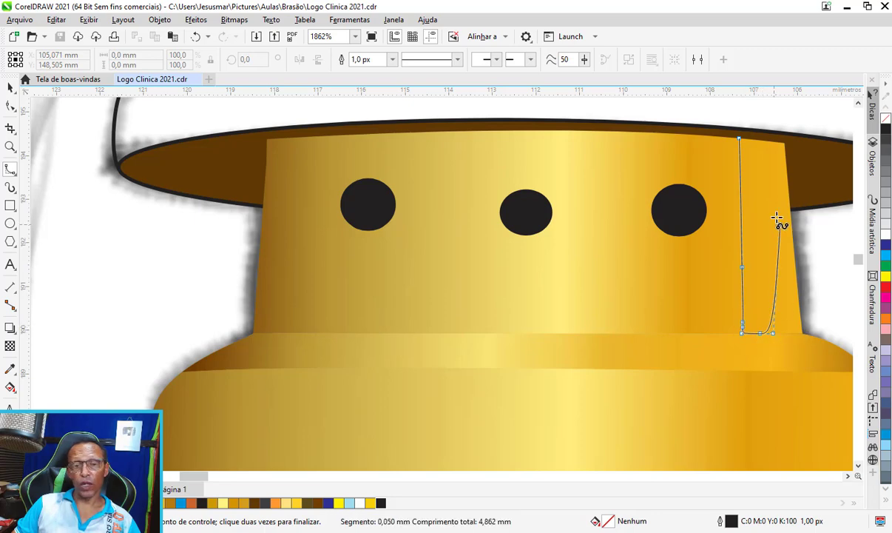
click(772, 332)
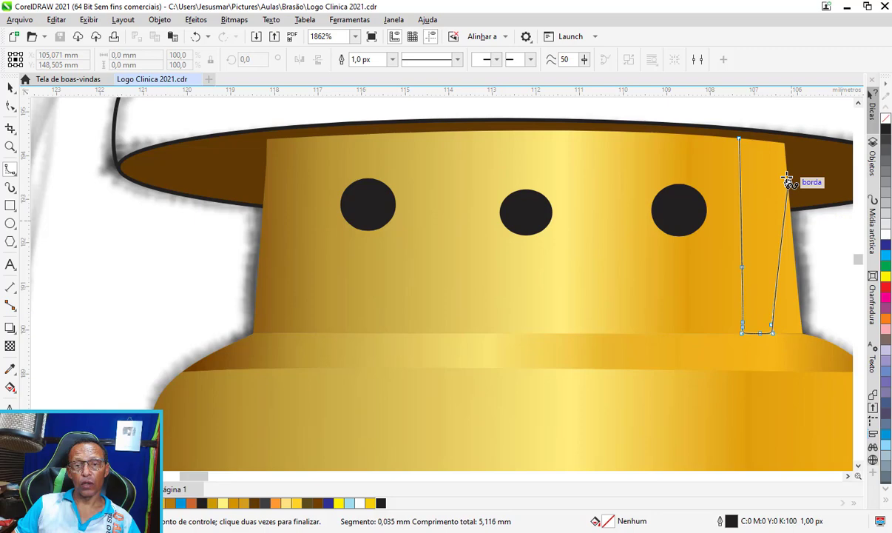
click(766, 141)
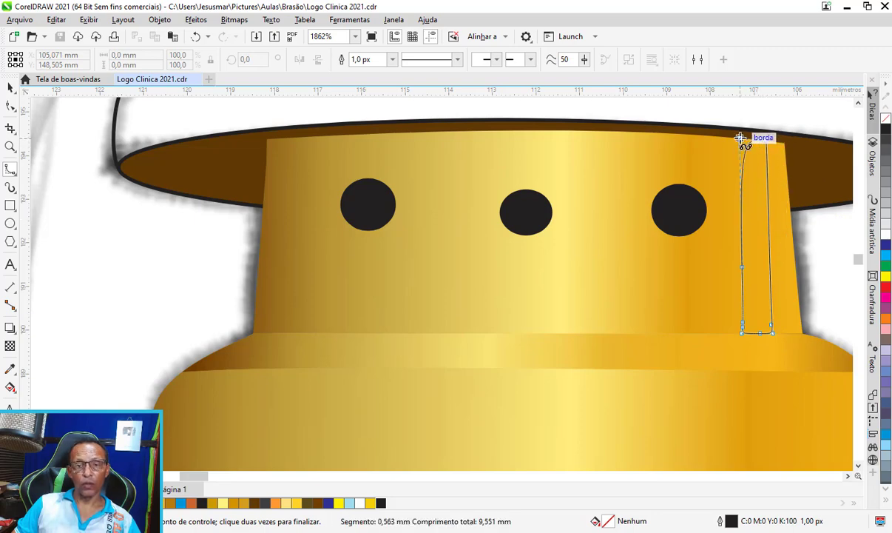
click(740, 137)
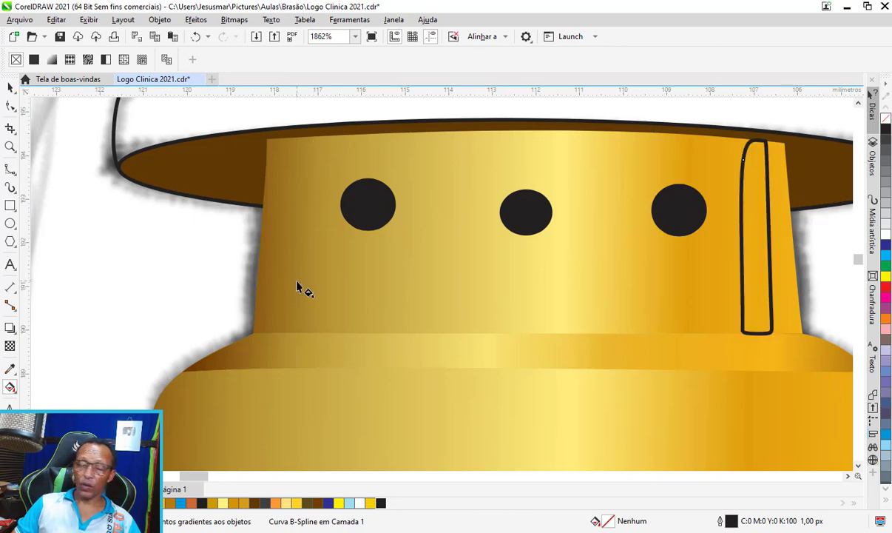
Step: Trace a matching closed B-spline strip down the cap's left side
click(10, 169)
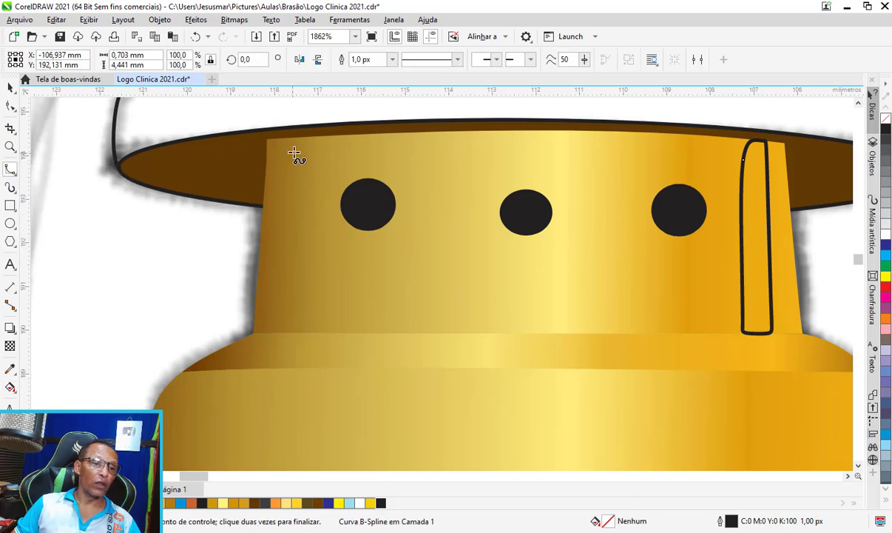
click(289, 138)
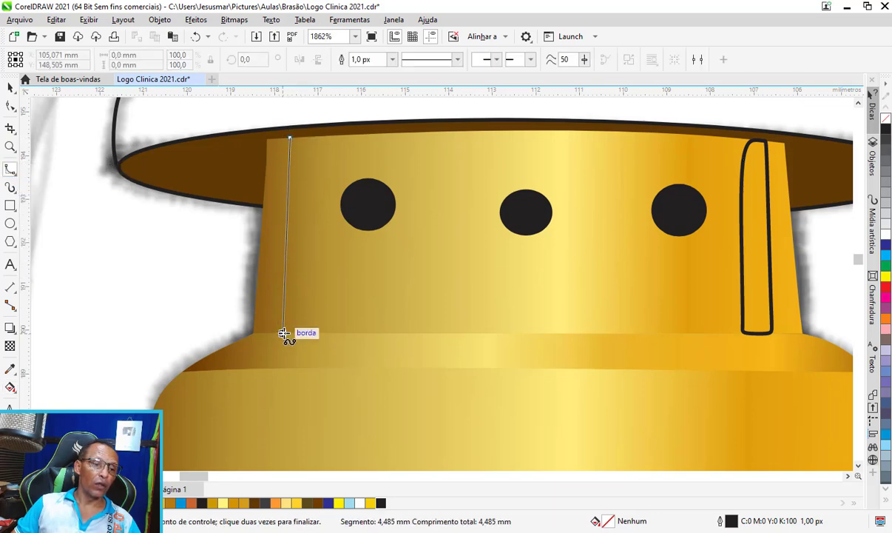
click(285, 333)
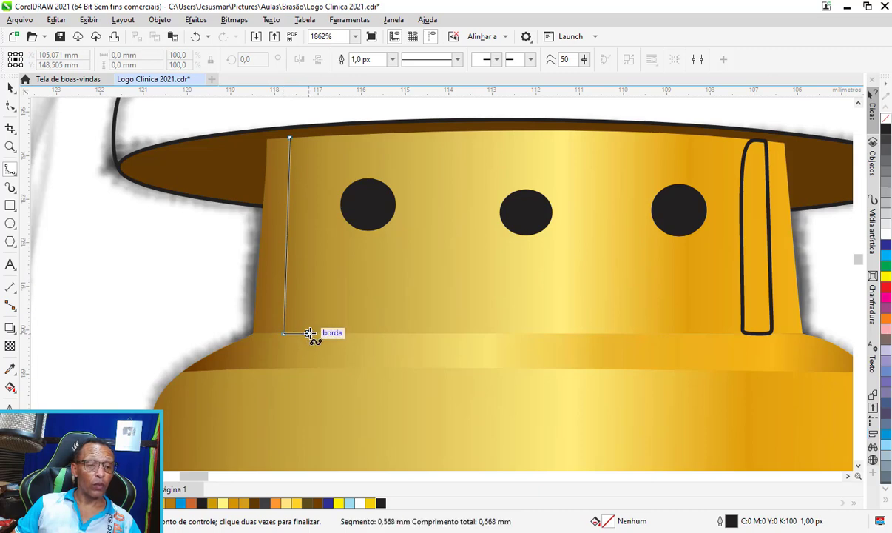
click(311, 333)
click(317, 141)
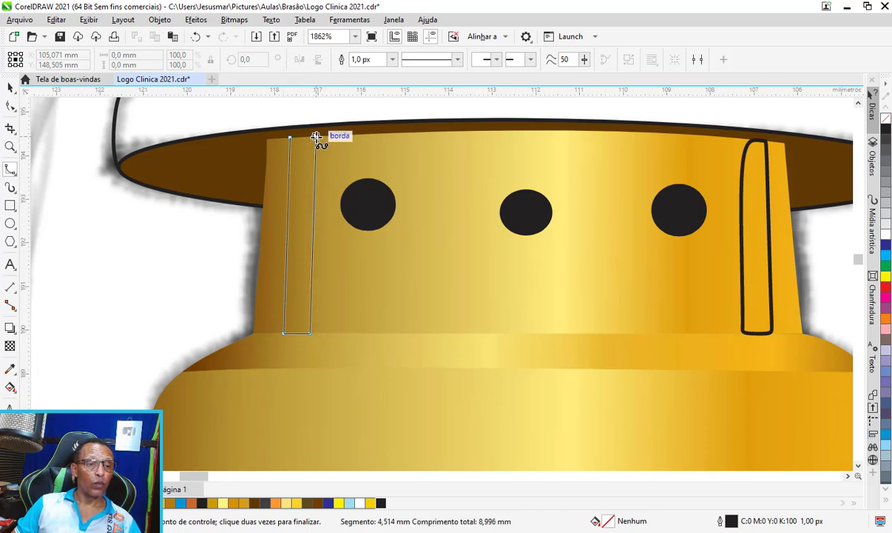
click(293, 138)
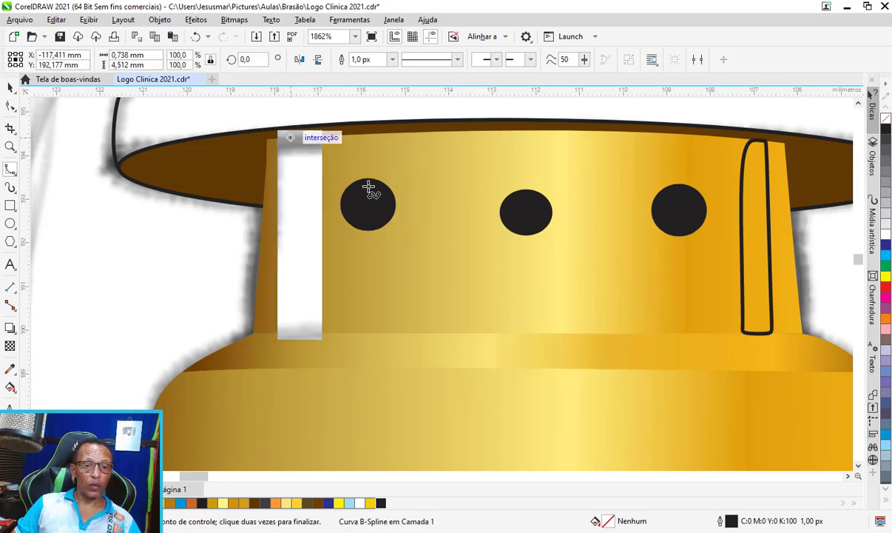
Step: Trace a narrow closed band along the cap's bottom edge
click(736, 333)
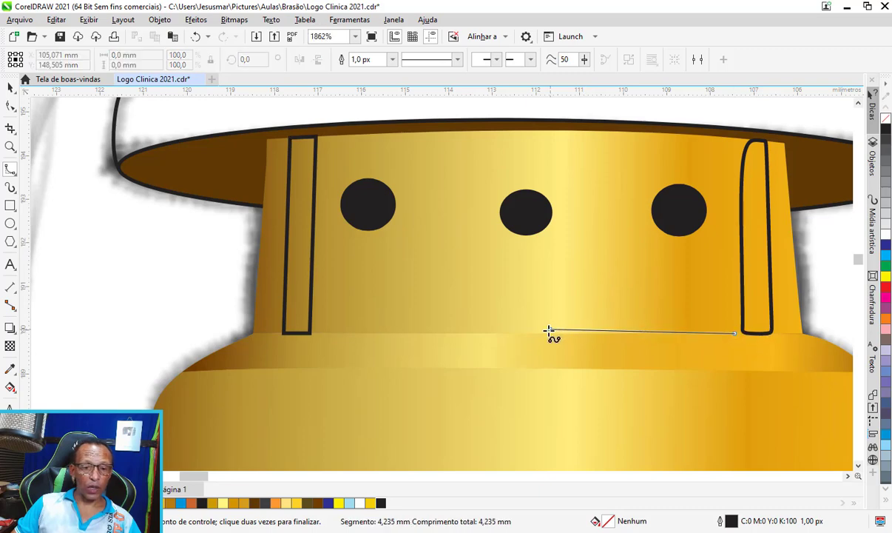
click(309, 333)
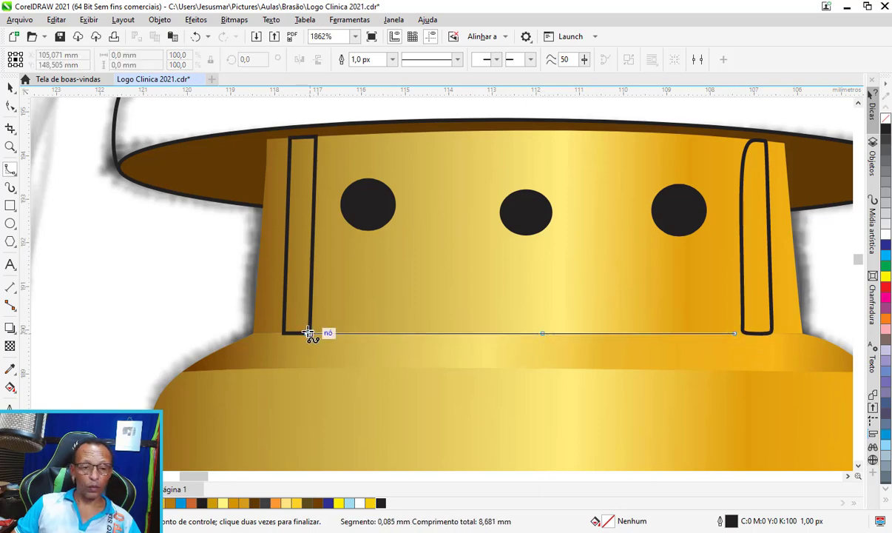
click(308, 318)
click(314, 321)
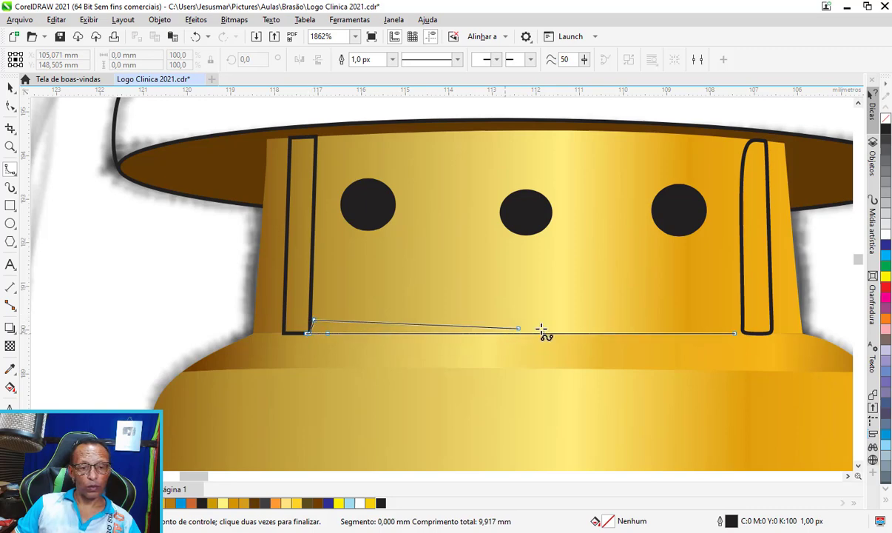
click(608, 320)
click(717, 320)
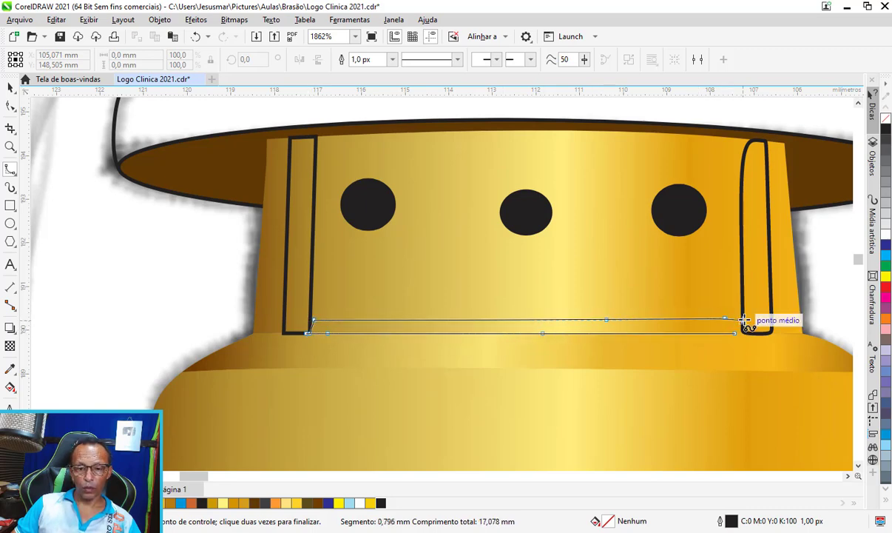
click(743, 321)
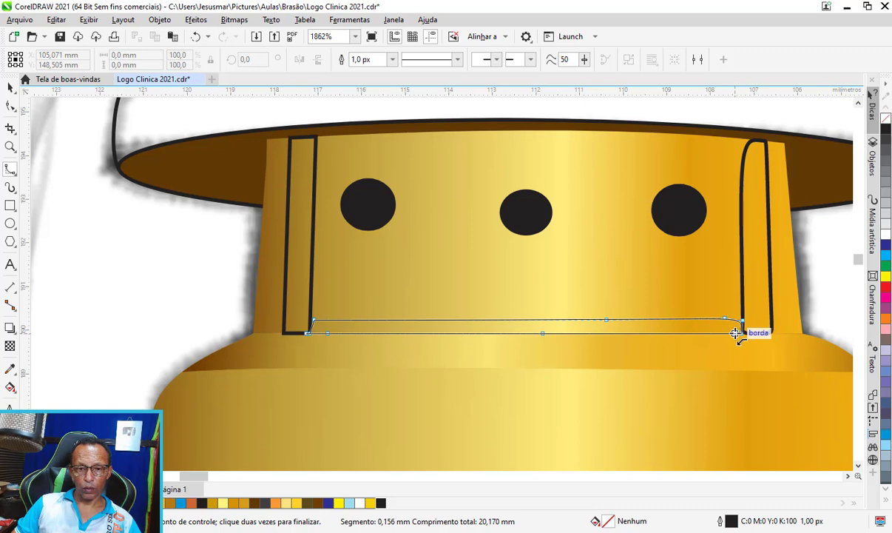
double_click(734, 333)
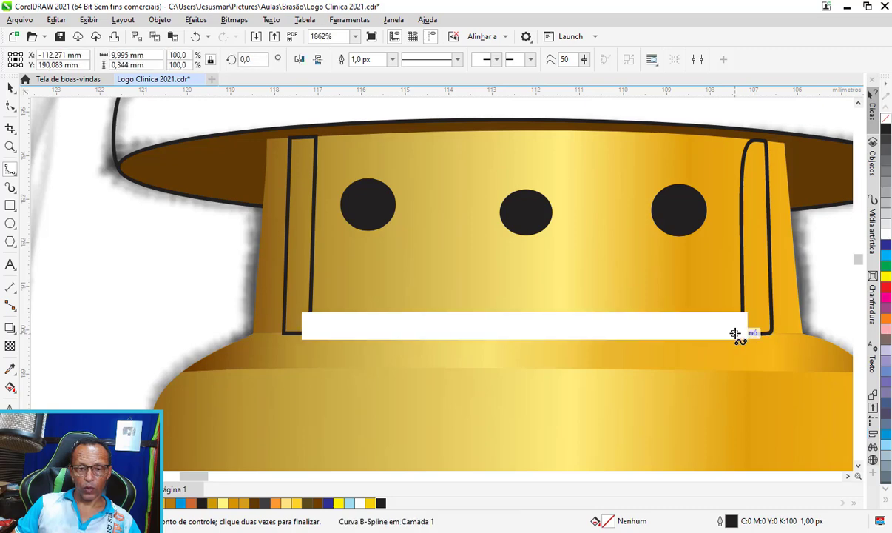
Step: Trace a curved closed band across the top edge of the cap
click(750, 140)
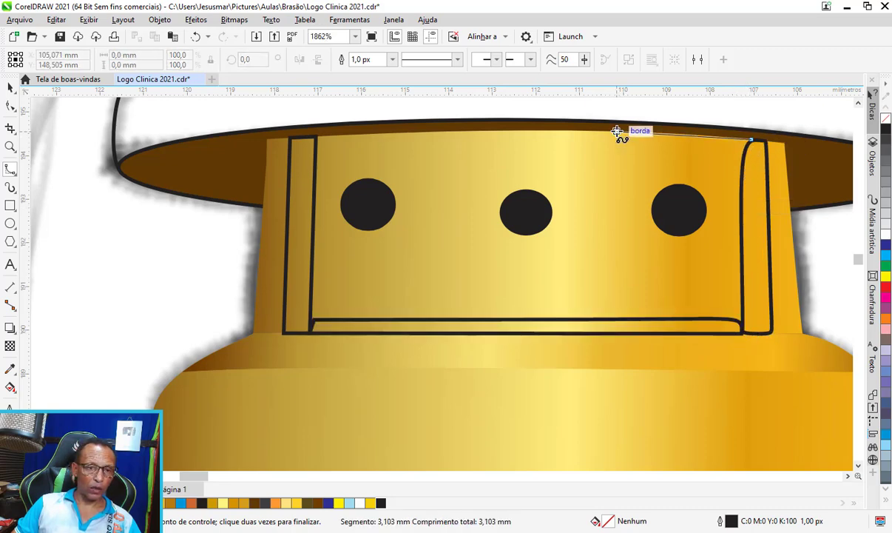
click(414, 130)
click(307, 136)
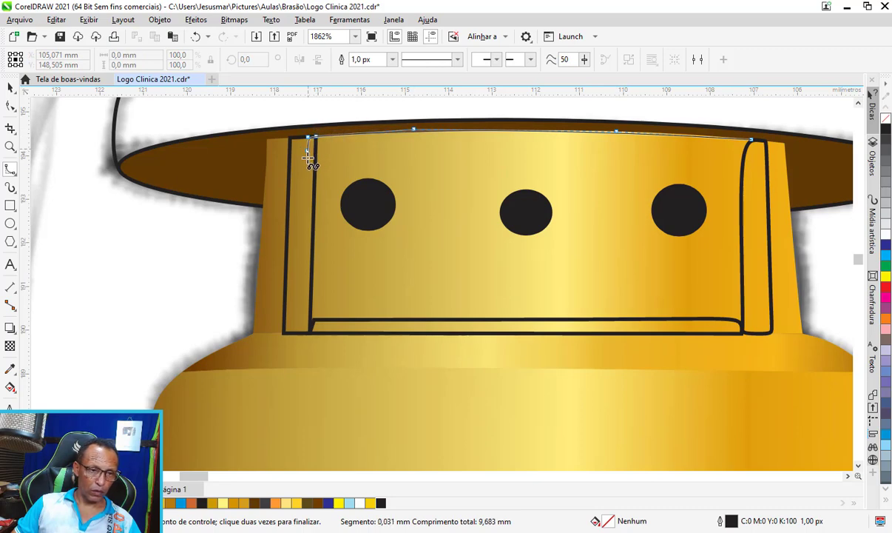
click(308, 164)
click(444, 163)
click(621, 147)
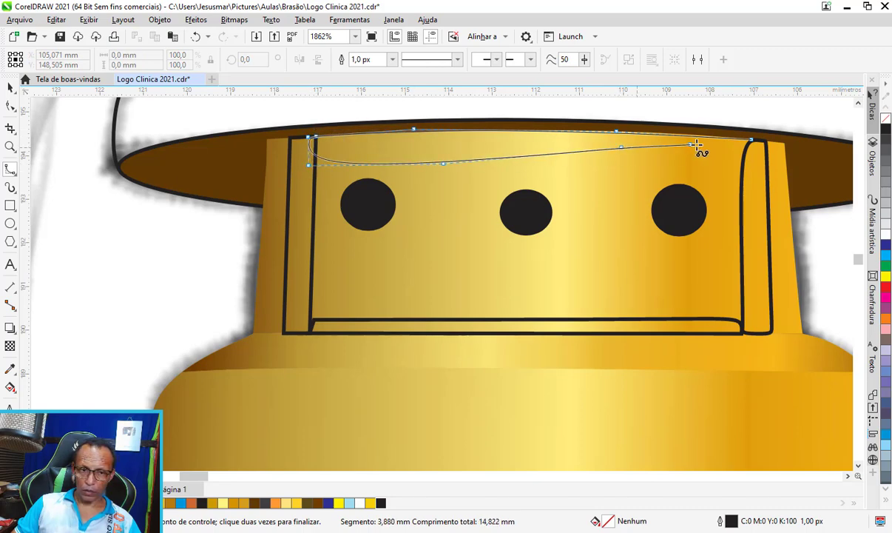
click(707, 144)
click(750, 140)
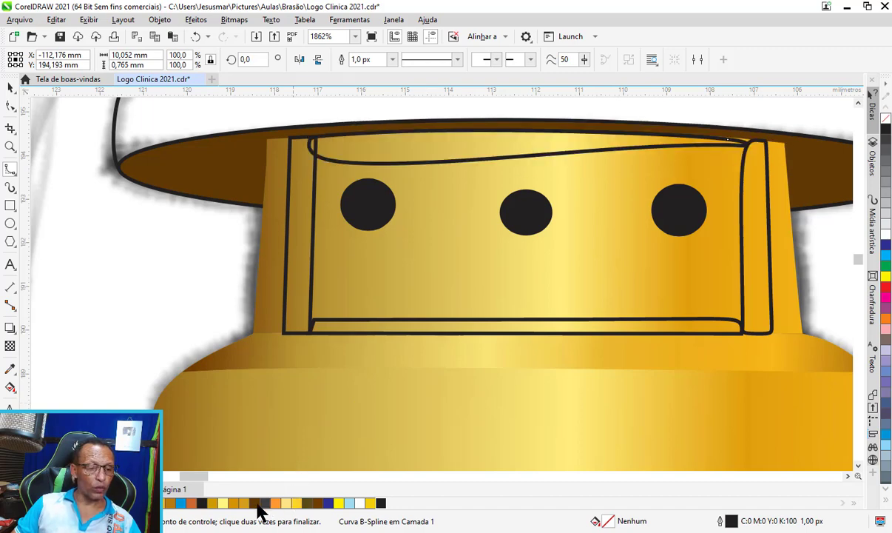
Step: Fill the top band under the brim with dark brown #47332C and remove its outline
click(254, 503)
click(11, 88)
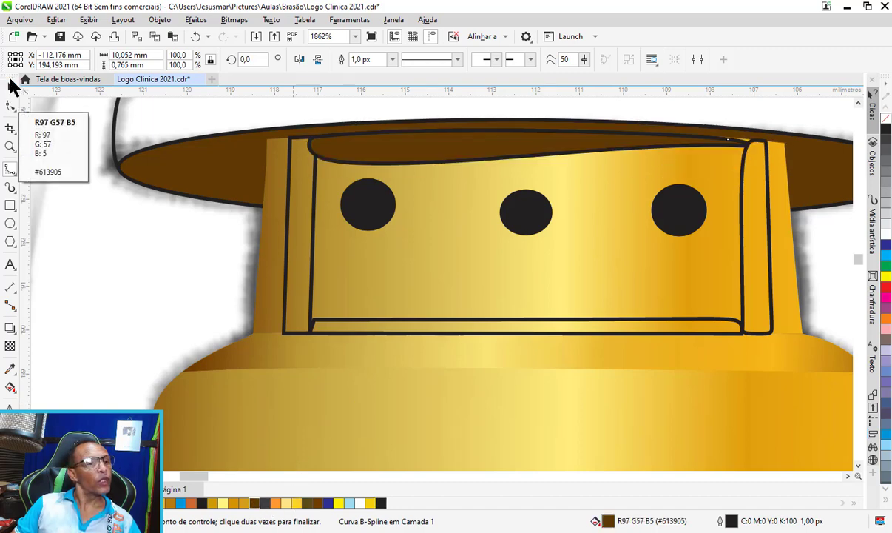
right_click(886, 127)
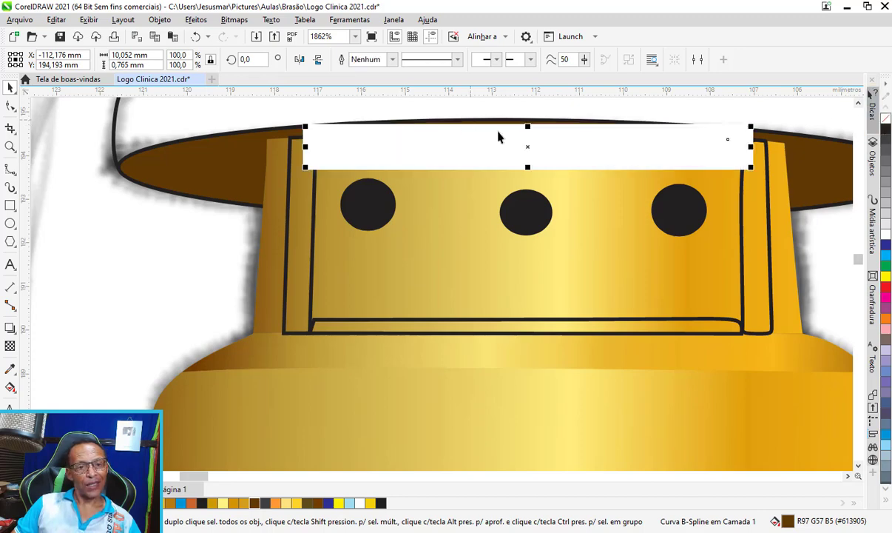
double_click(787, 523)
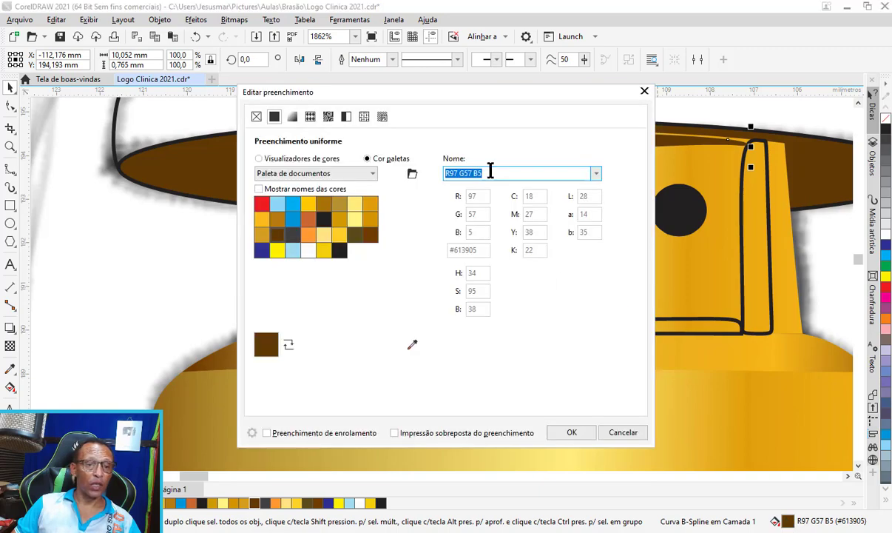
click(330, 219)
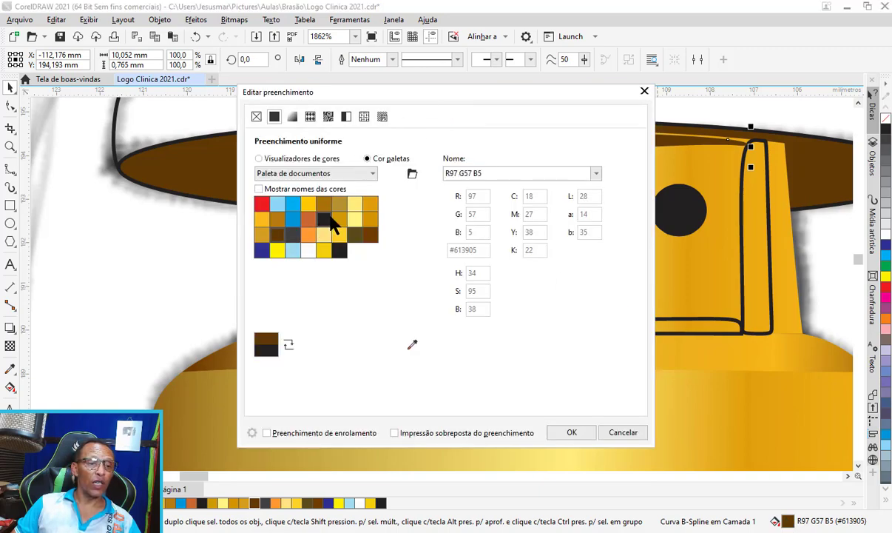
drag(472, 95, 744, 122)
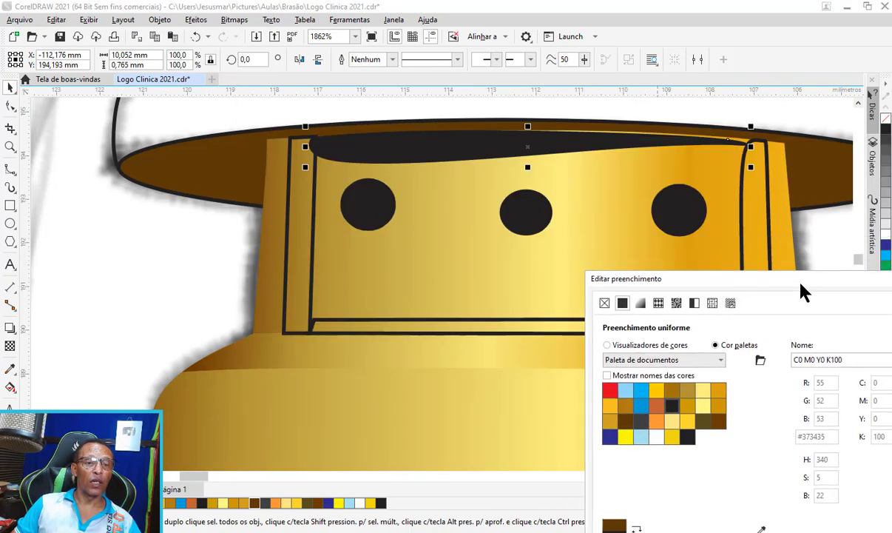
click(543, 190)
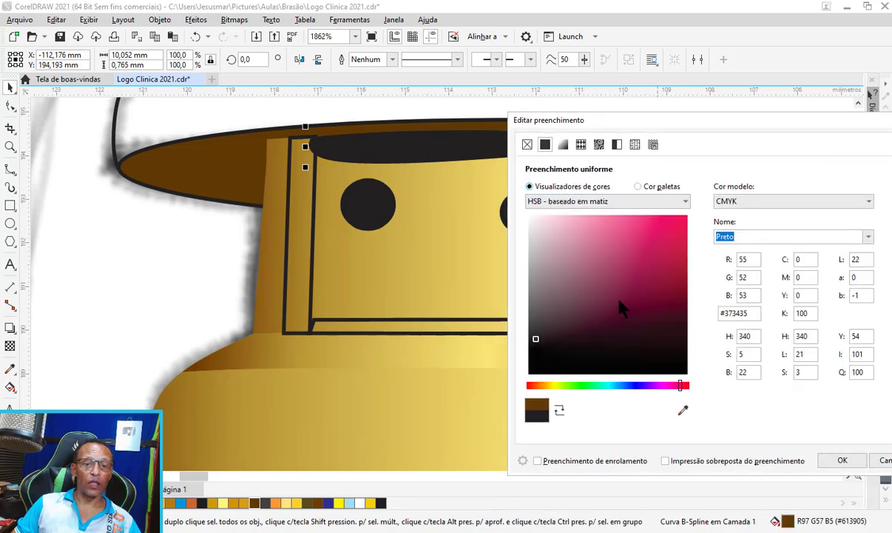
click(538, 385)
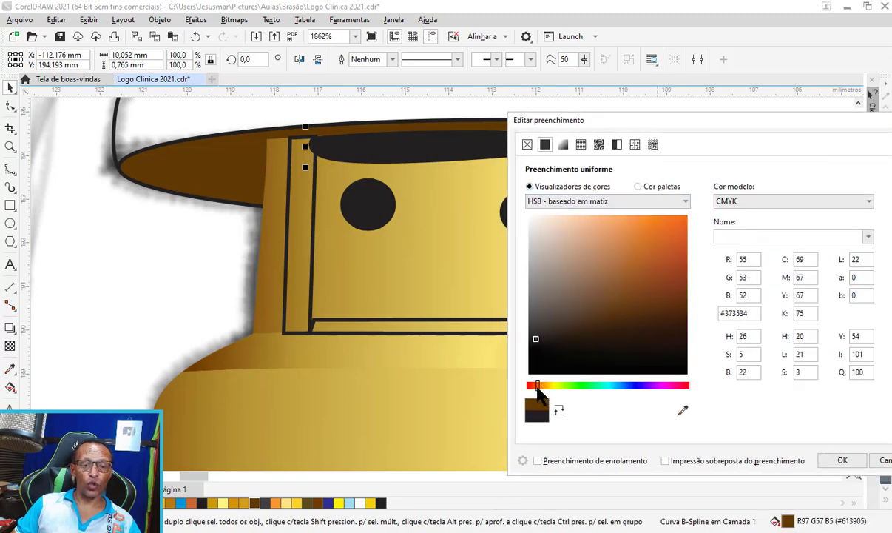
click(685, 313)
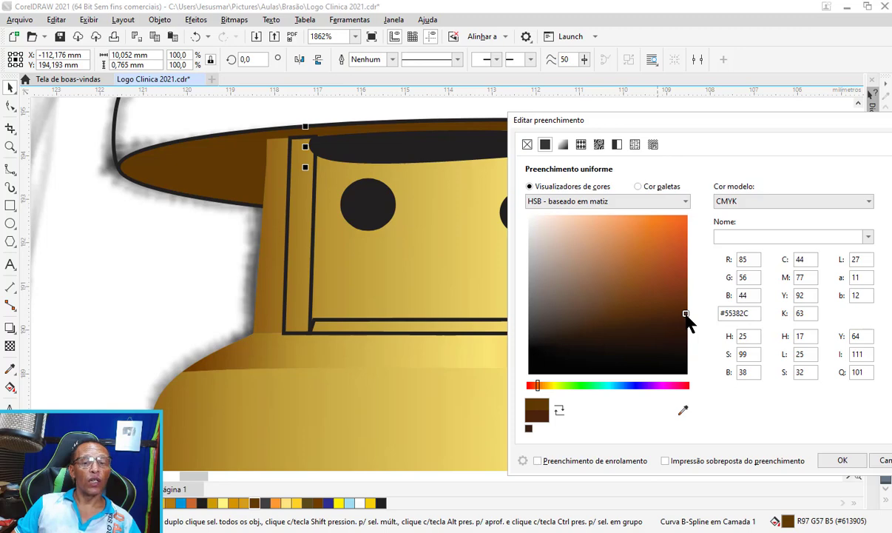
drag(686, 314, 686, 322)
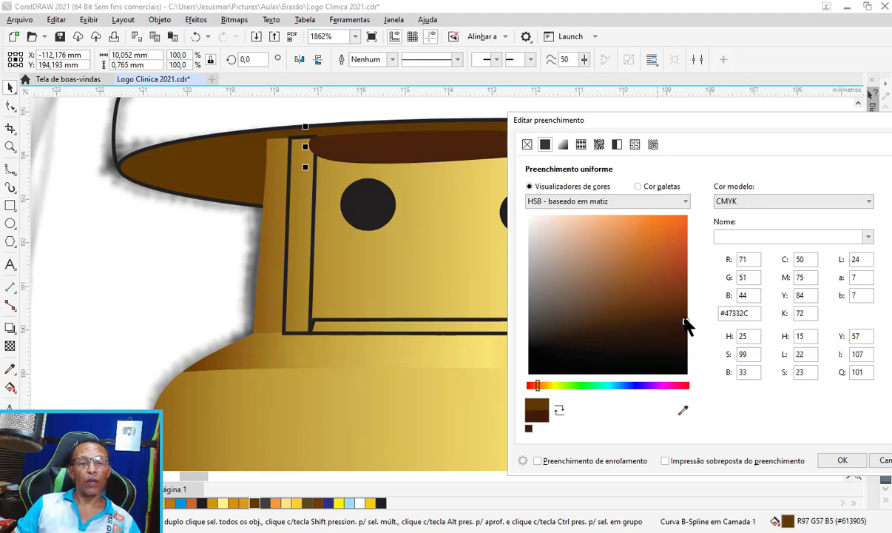
drag(753, 130, 473, 166)
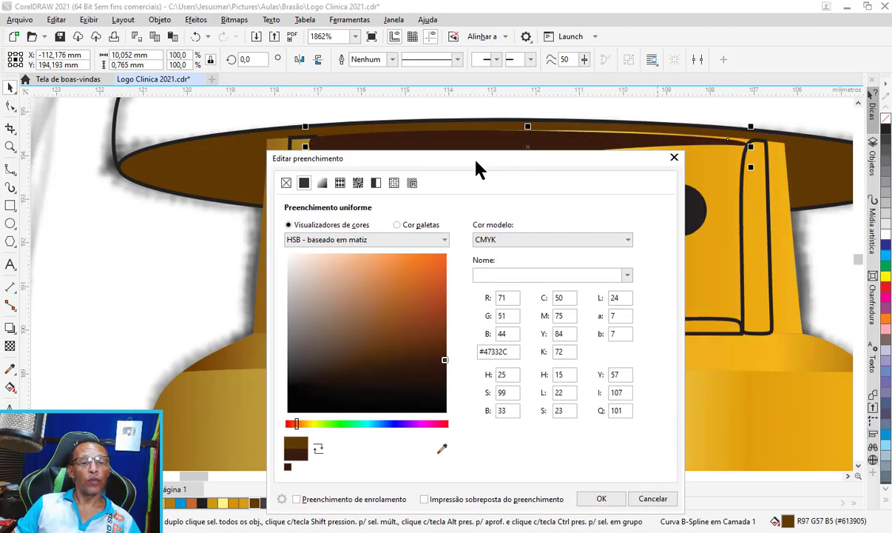
click(563, 494)
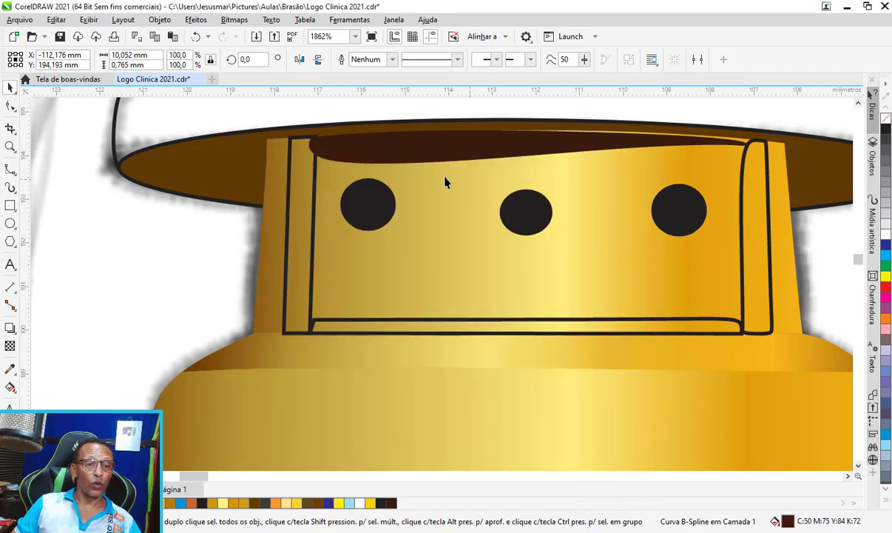
Step: Give the thin bottom strip the same dark brown fill with no outline
double_click(451, 143)
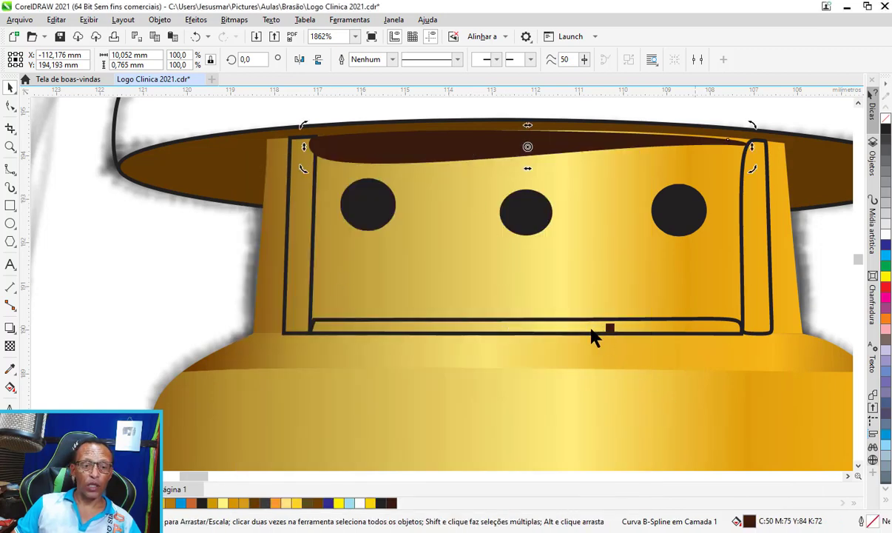
drag(596, 336, 591, 334)
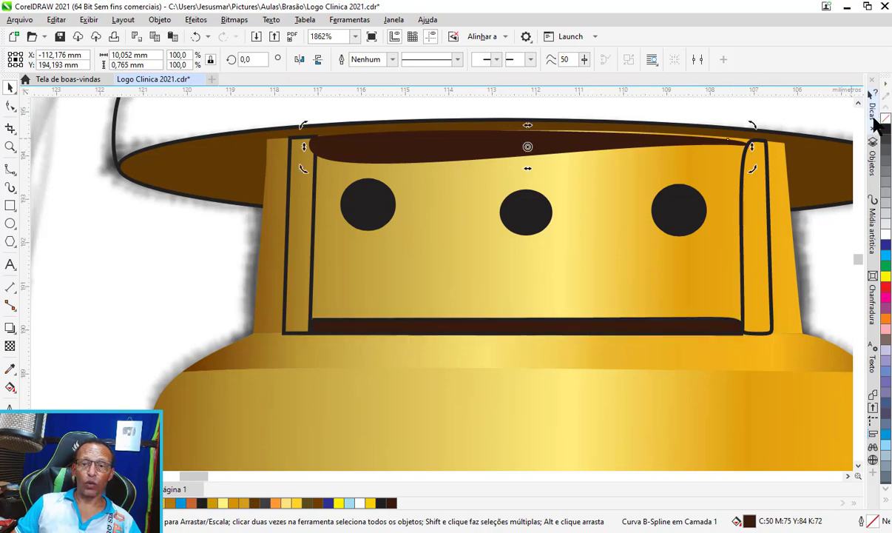
click(672, 326)
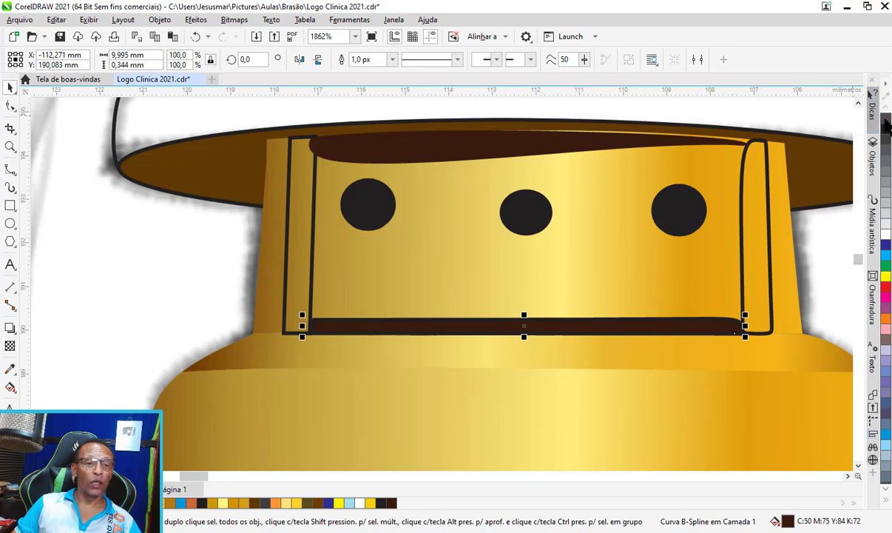
right_click(885, 119)
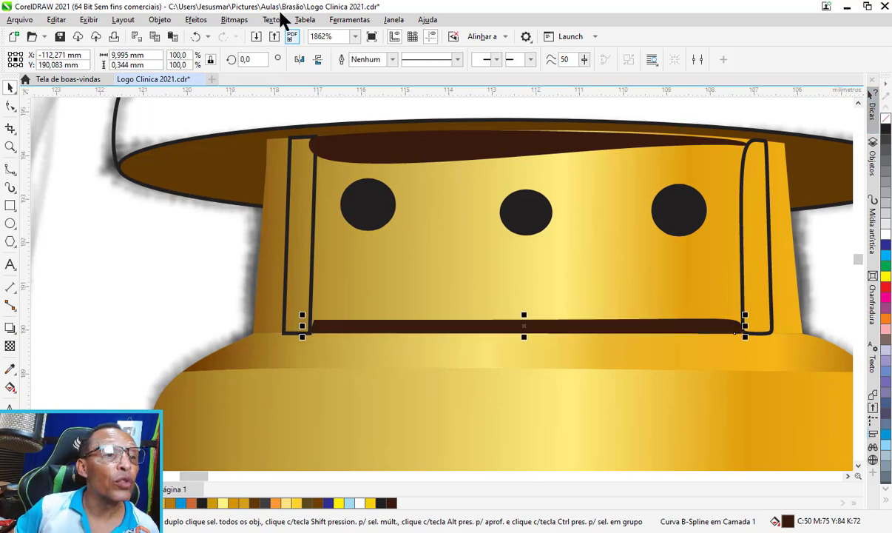
Step: Apply a 1,3-pixel Gaussian blur to the dark brown bottom strip
click(196, 20)
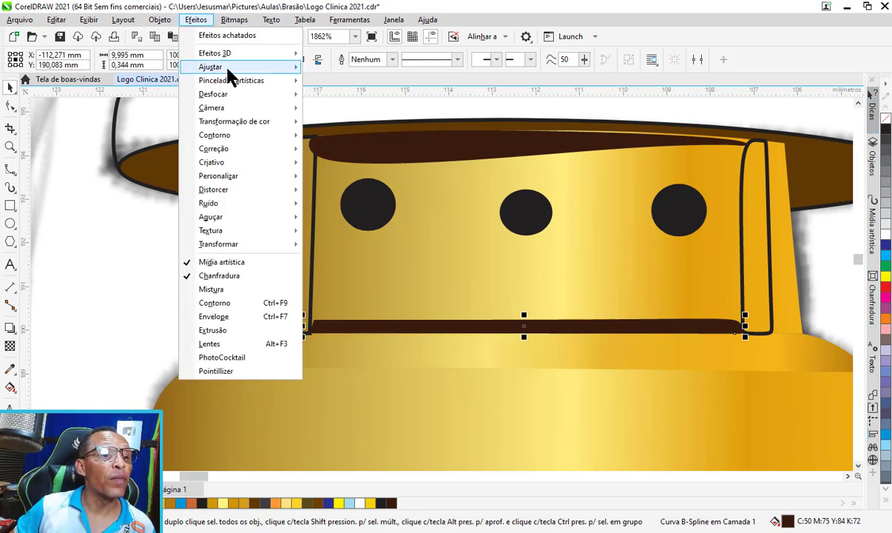
mouse_move(213, 94)
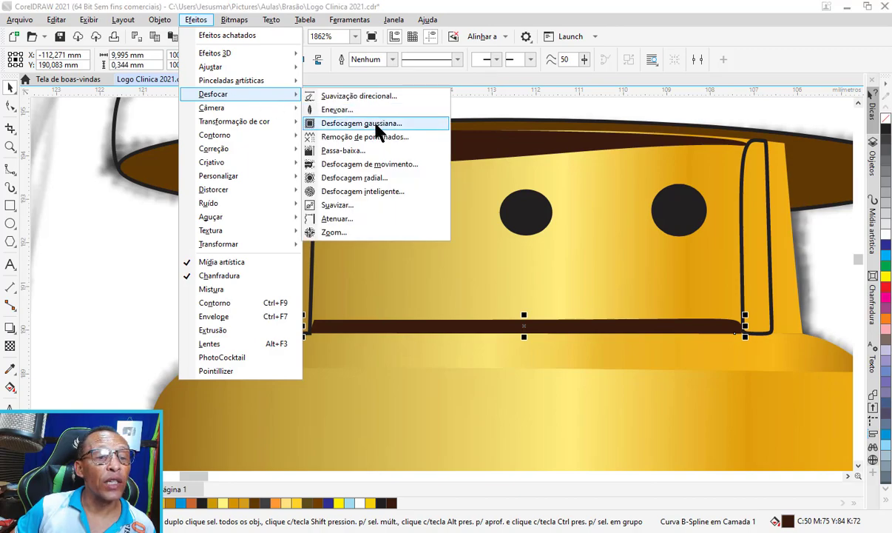
click(377, 123)
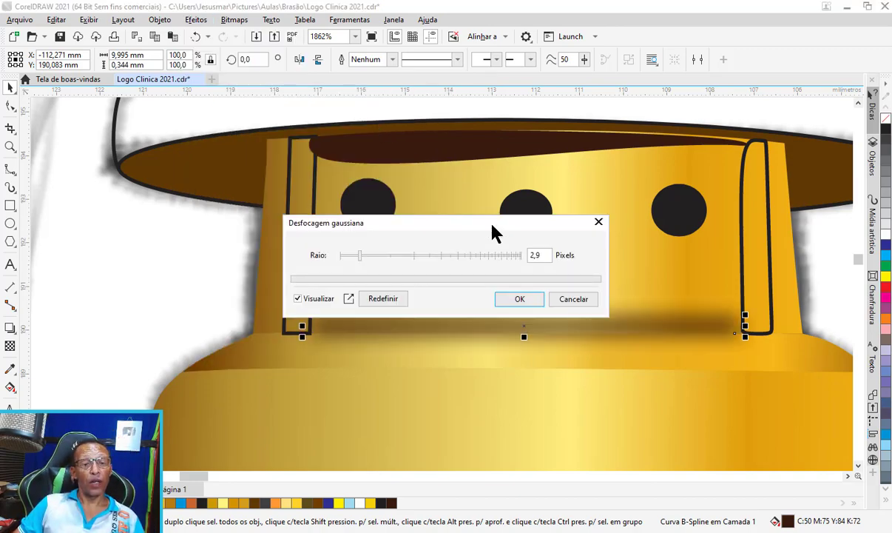
drag(494, 224, 640, 126)
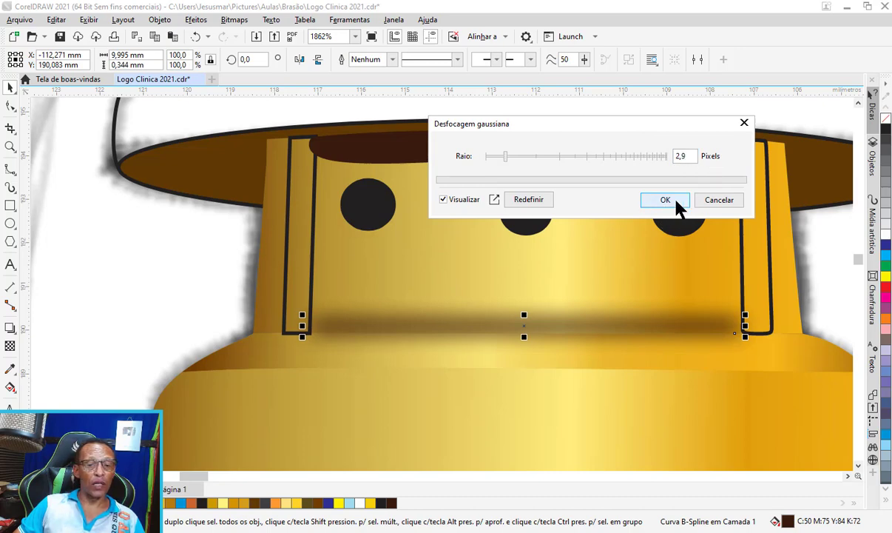
click(496, 157)
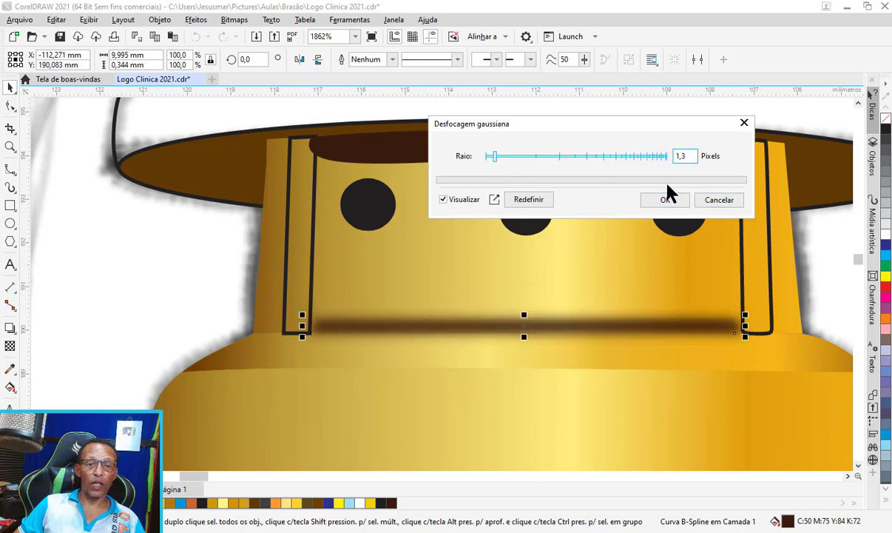
click(668, 200)
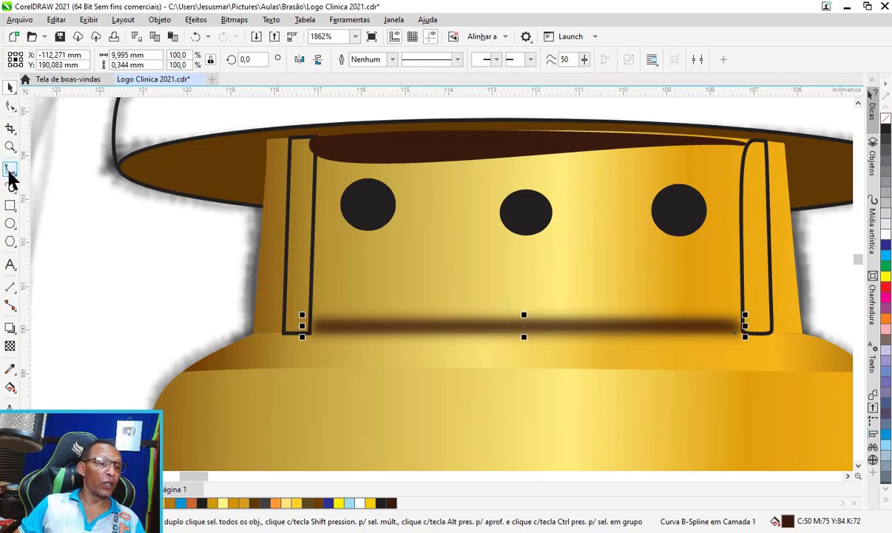
Step: Stretch the blurred strip's left end out to the cap edge with a tapered tip
click(11, 108)
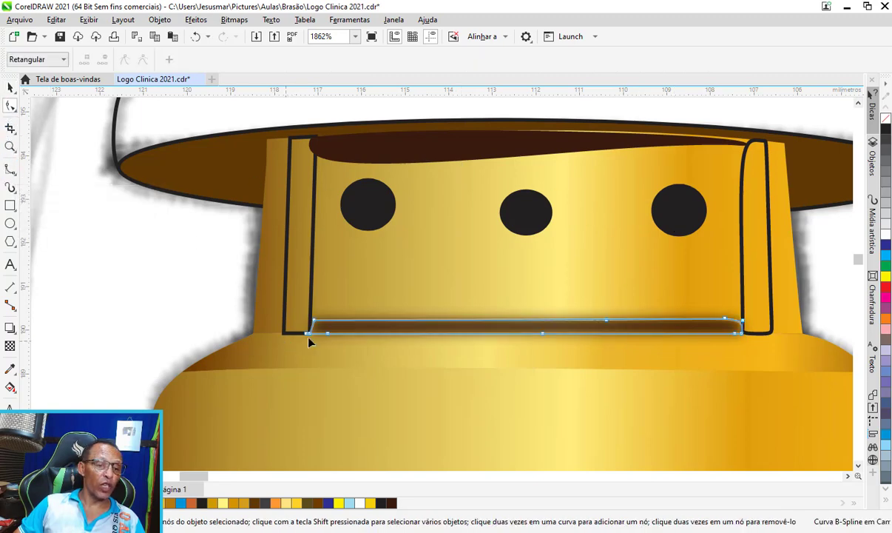
scroll(295, 335, up, 1)
scroll(325, 321, up, 2)
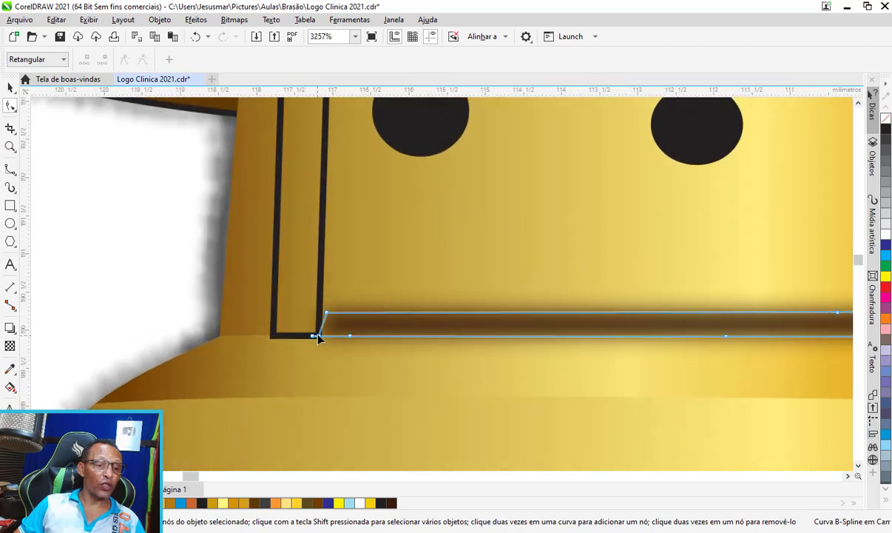
drag(315, 336, 220, 337)
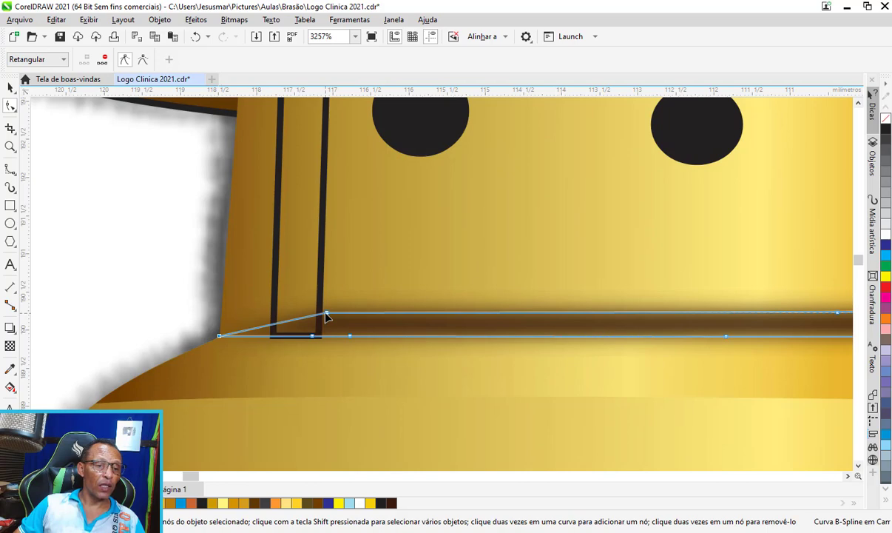
drag(326, 314, 349, 339)
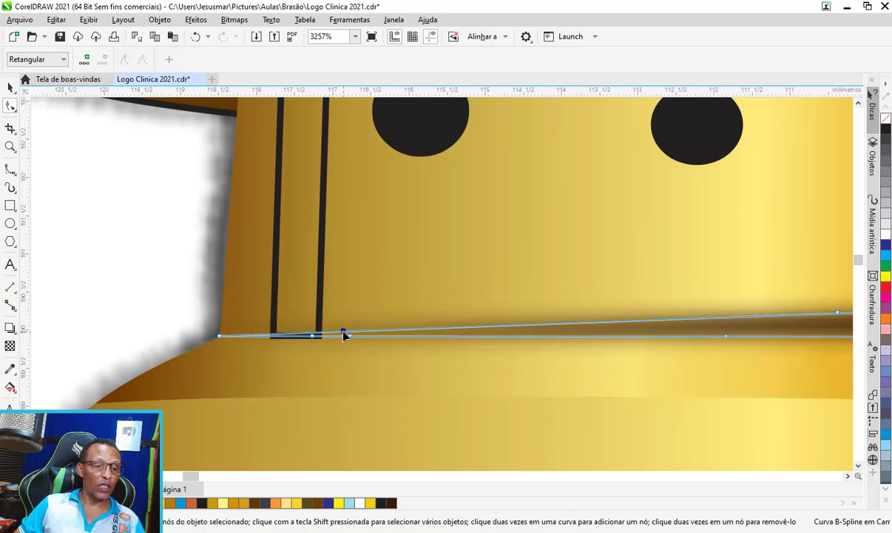
drag(344, 335, 231, 318)
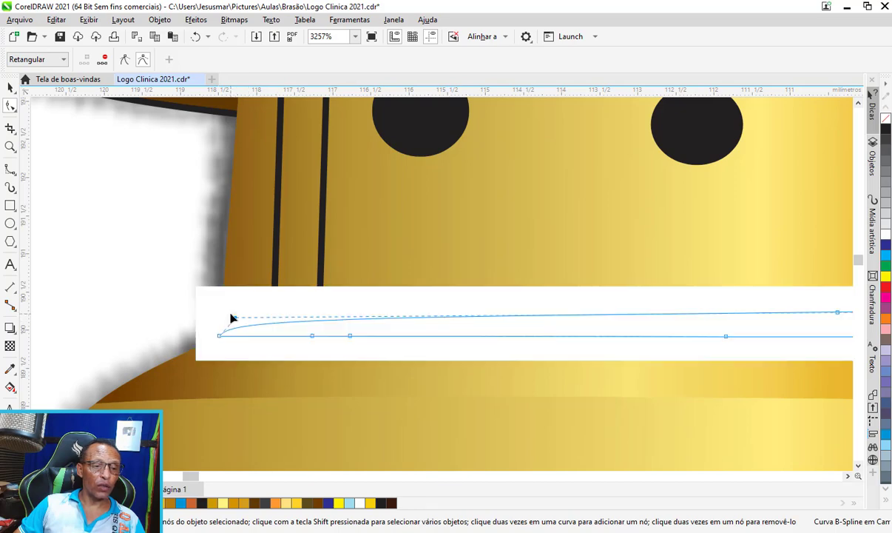
Step: Extend the strip's right end to the cap edge and nudge its top-middle node left
scroll(209, 311, down, 1)
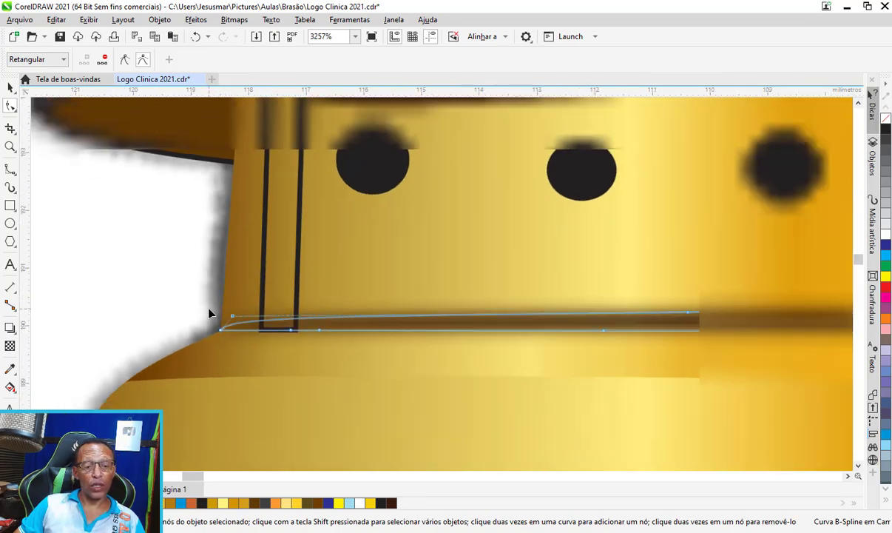
scroll(209, 307, down, 1)
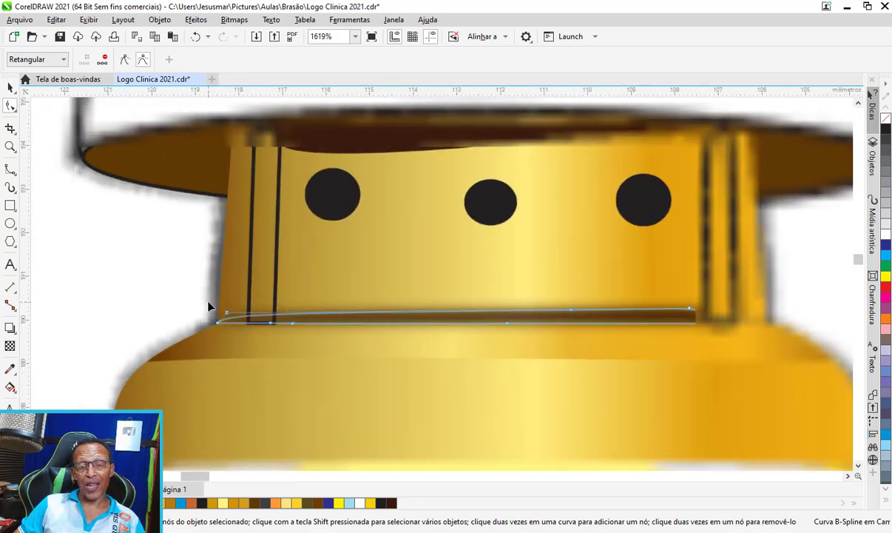
scroll(760, 334, up, 1)
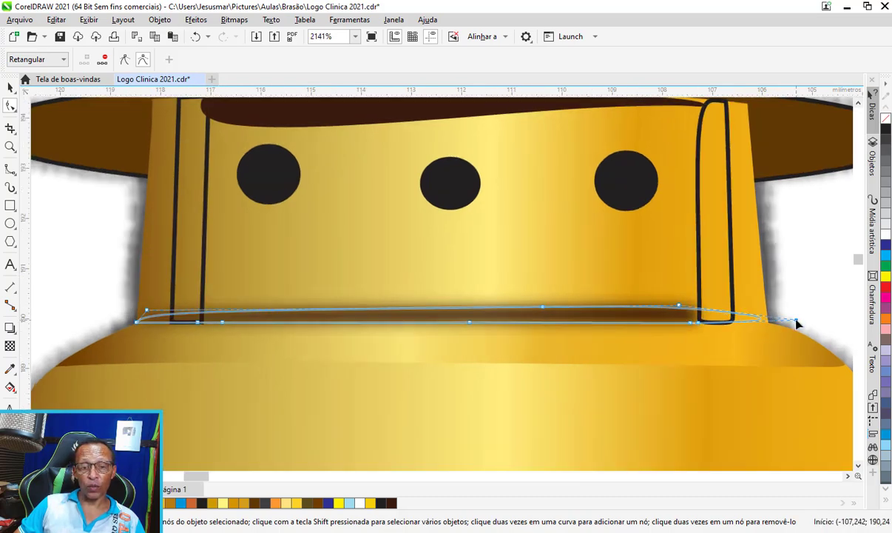
drag(795, 318, 675, 309)
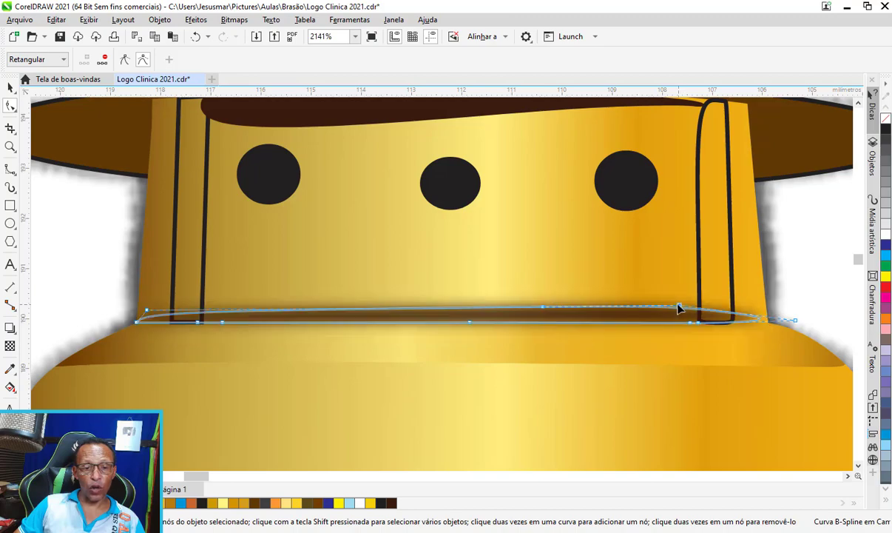
drag(546, 310, 538, 309)
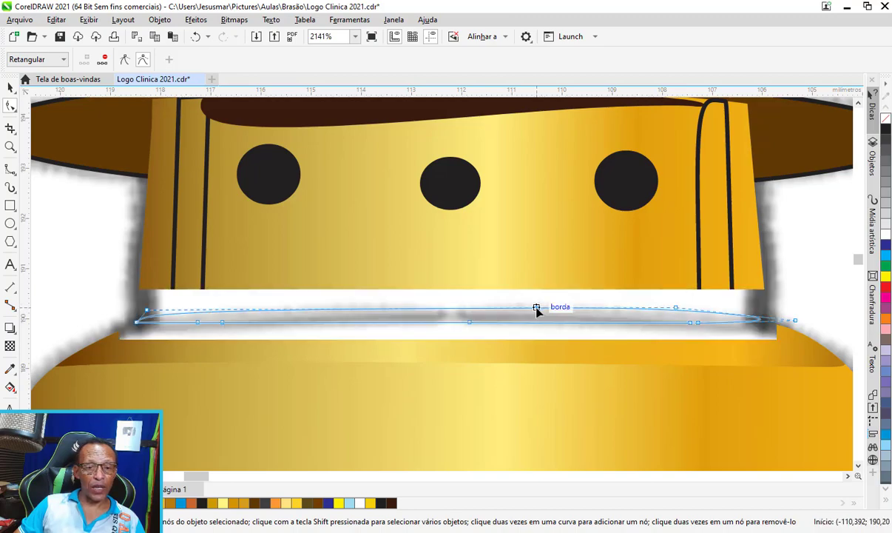
click(10, 87)
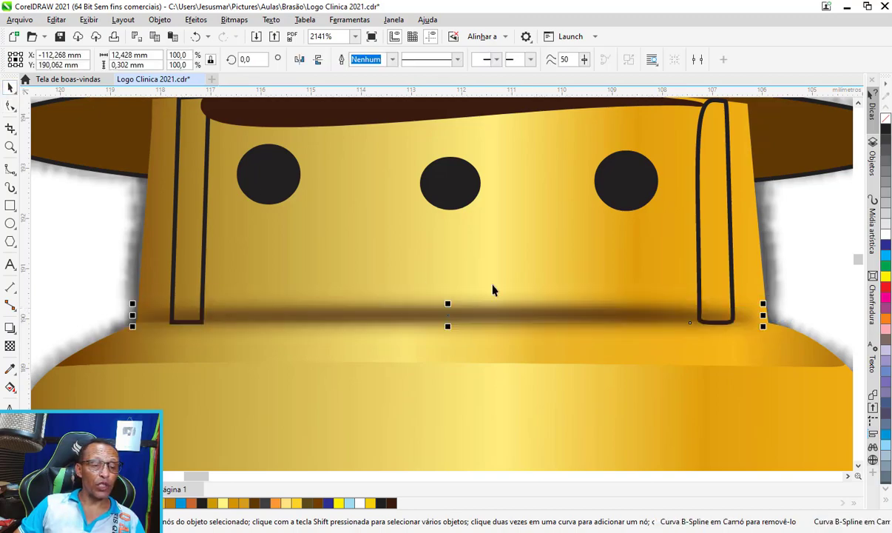
scroll(493, 287, down, 2)
scroll(474, 292, down, 1)
scroll(472, 283, down, 1)
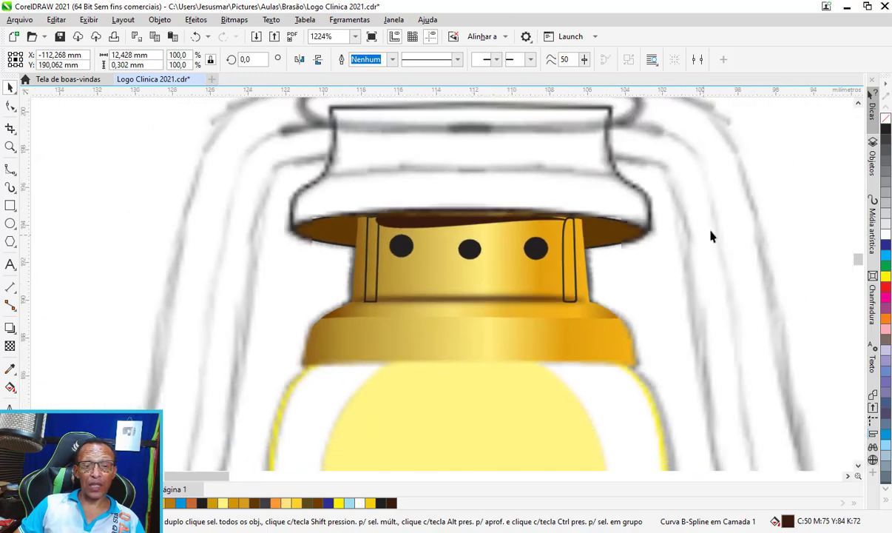
click(638, 192)
scroll(518, 237, down, 2)
scroll(473, 252, down, 1)
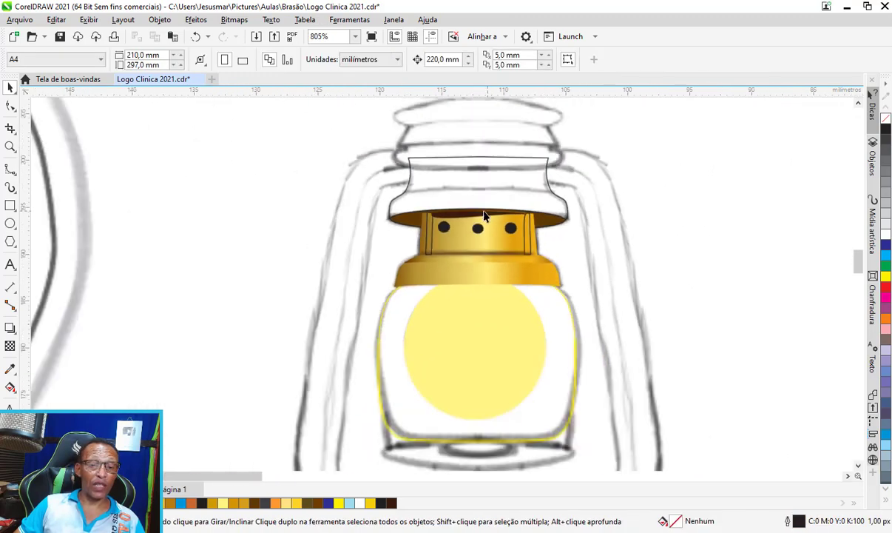
scroll(456, 247, up, 1)
scroll(484, 255, up, 1)
Step: Blur the dark brown band under the brim with a 3,2-pixel Gaussian blur
scroll(485, 248, up, 3)
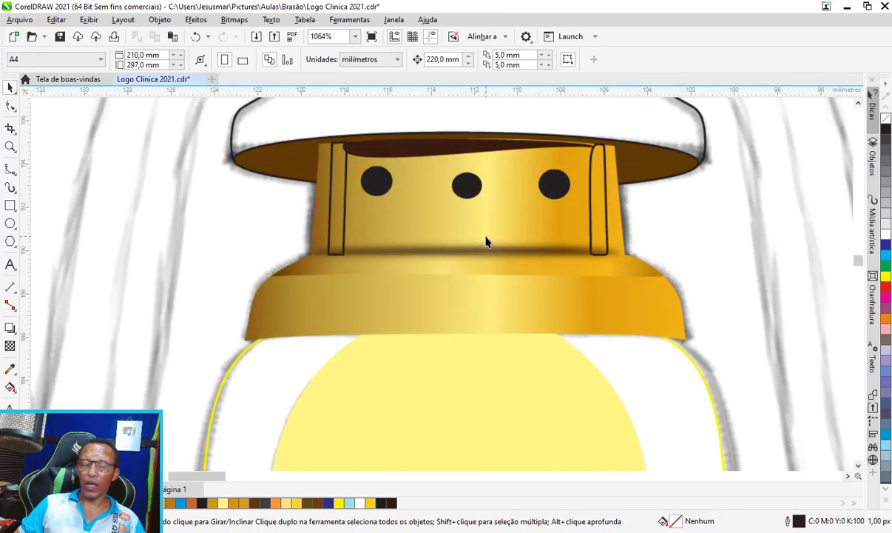
scroll(473, 311, down, 1)
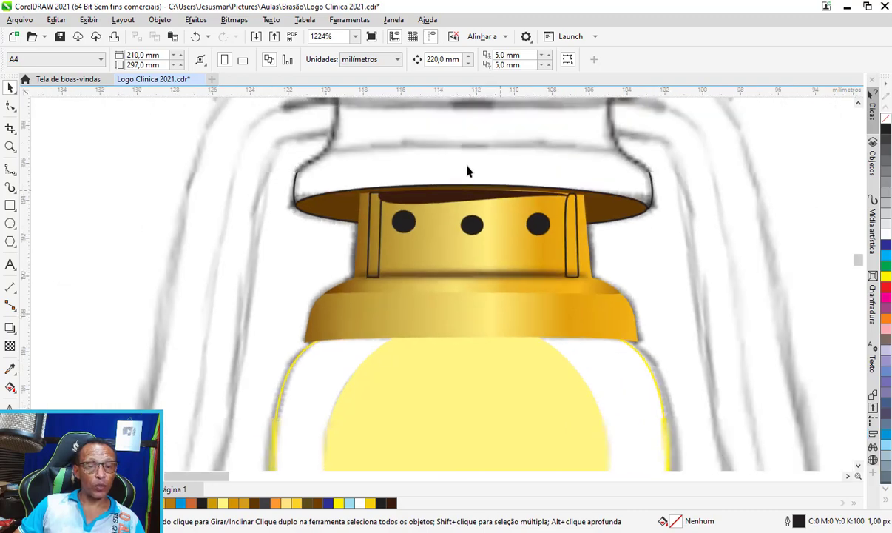
scroll(468, 169, up, 1)
click(385, 220)
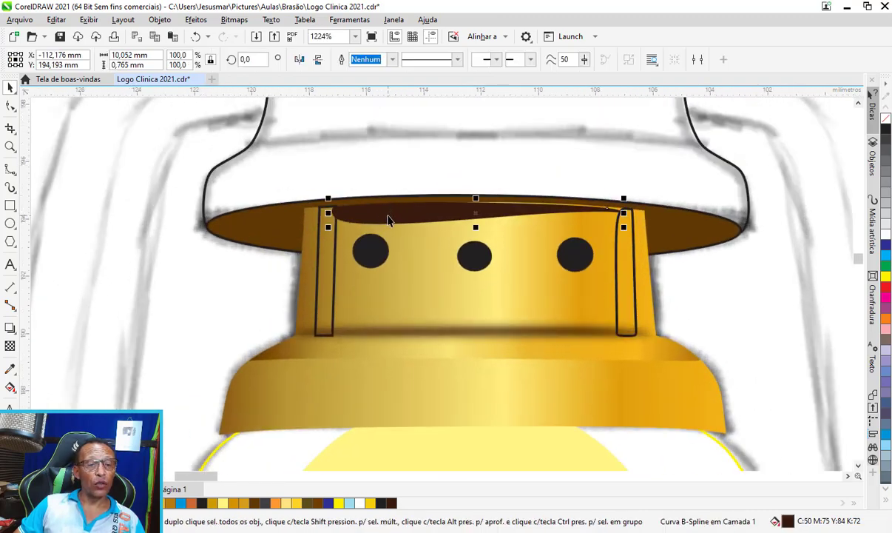
scroll(397, 206, up, 3)
scroll(397, 205, down, 1)
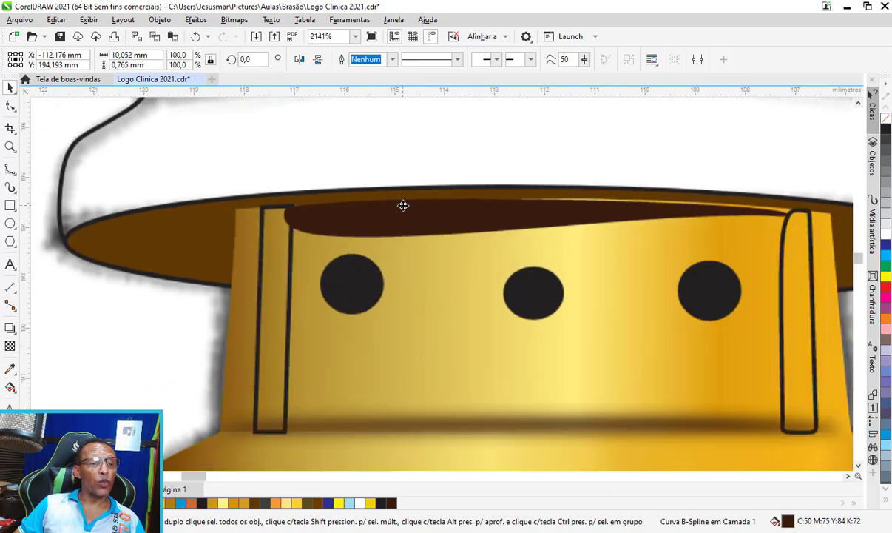
click(195, 20)
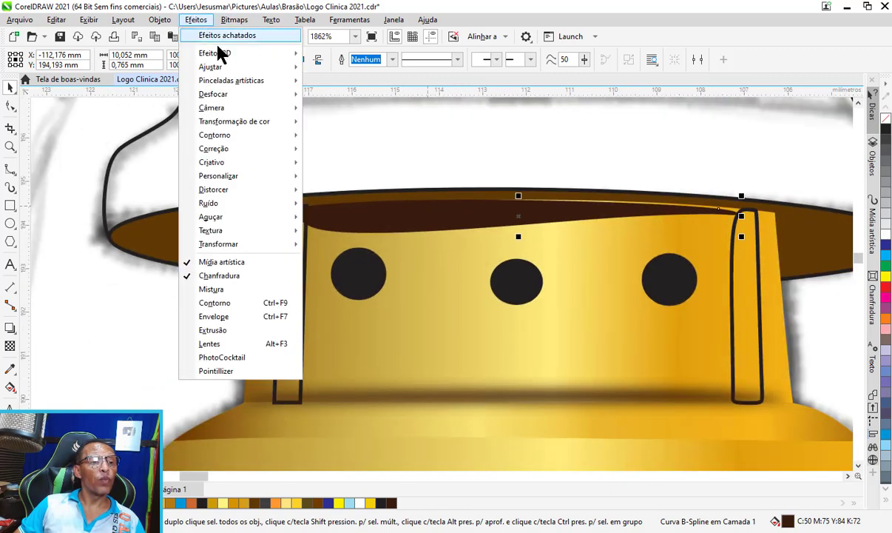
mouse_move(213, 94)
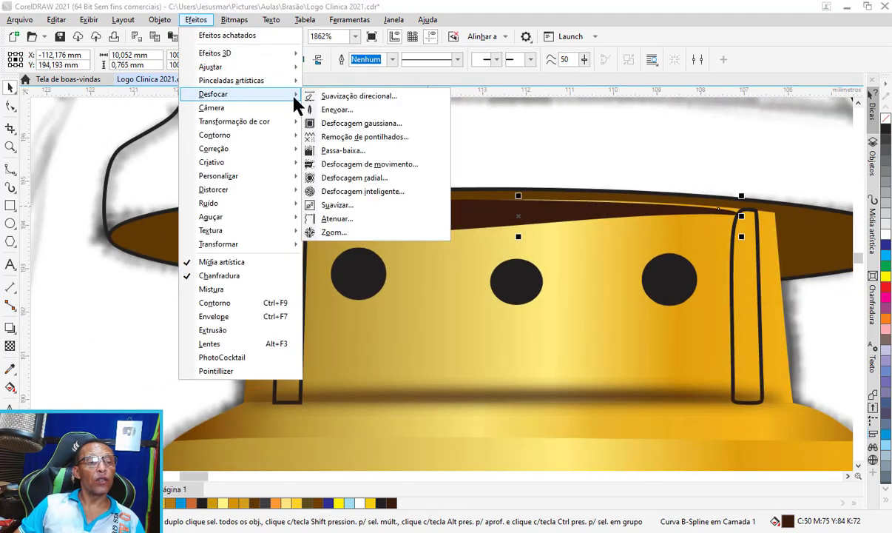
click(389, 124)
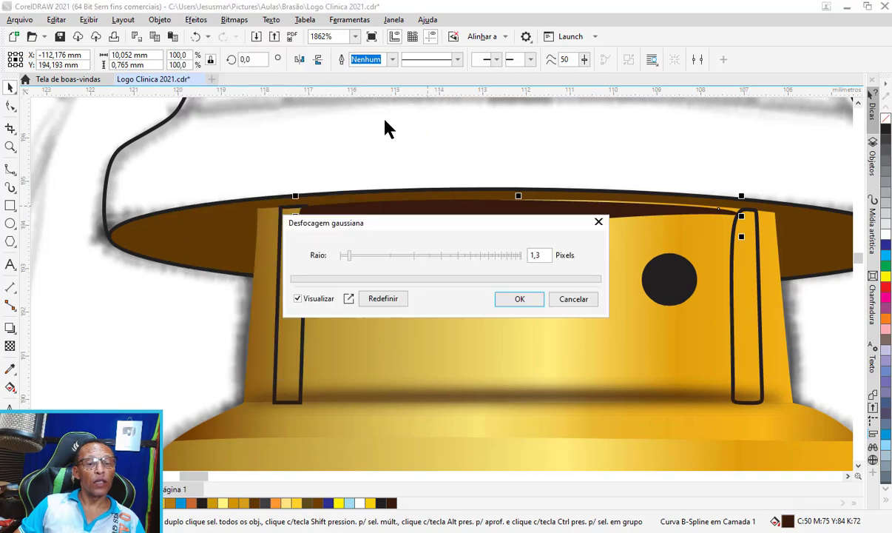
mouse_move(527, 216)
mouse_down()
mouse_move(710, 190)
mouse_move(726, 89)
mouse_up()
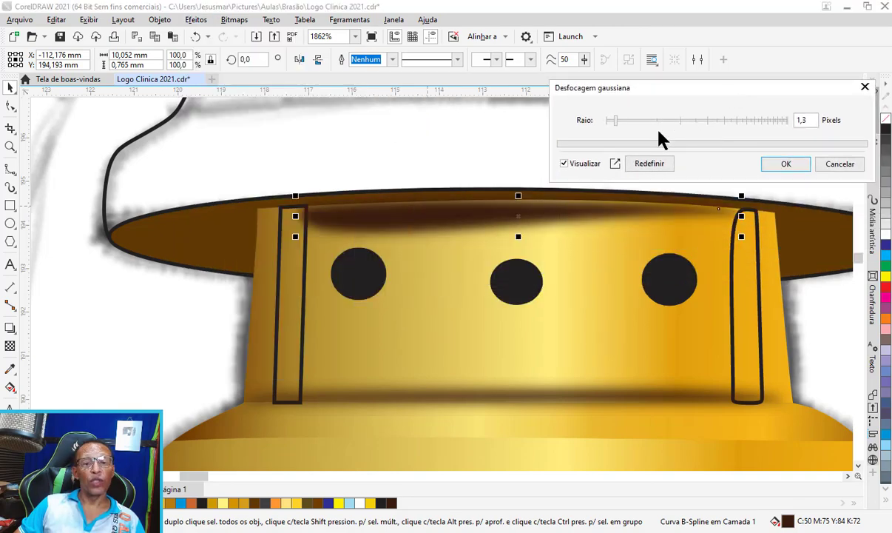
drag(616, 121, 629, 122)
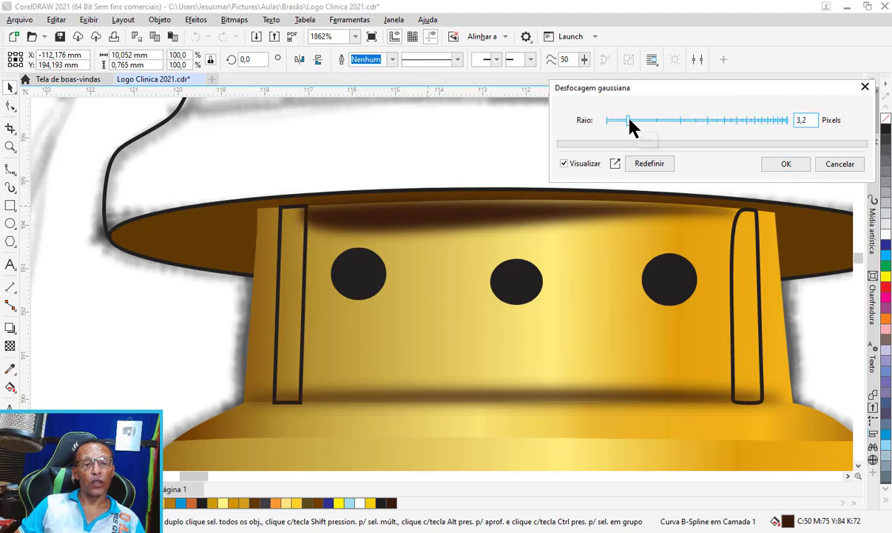
click(781, 167)
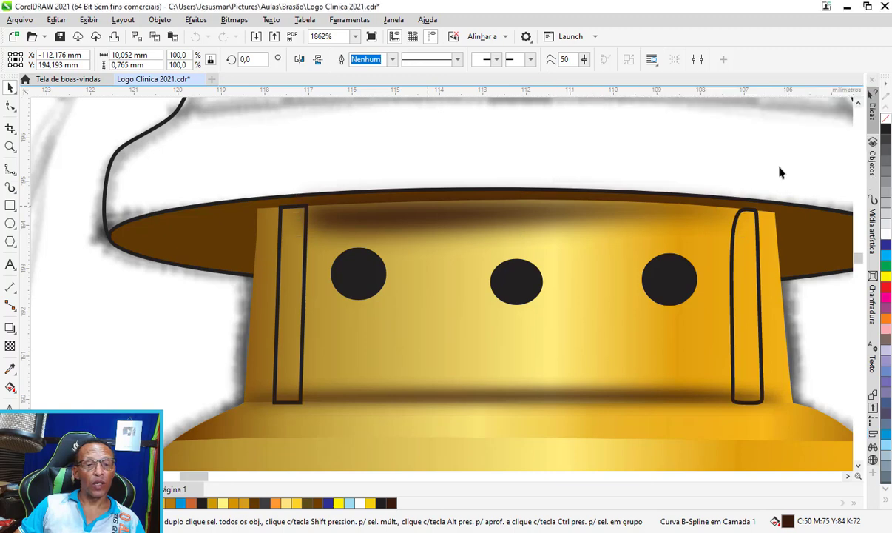
Step: Drag the top shadow's nodes so it bows upward and stretches across the band's full width
click(10, 106)
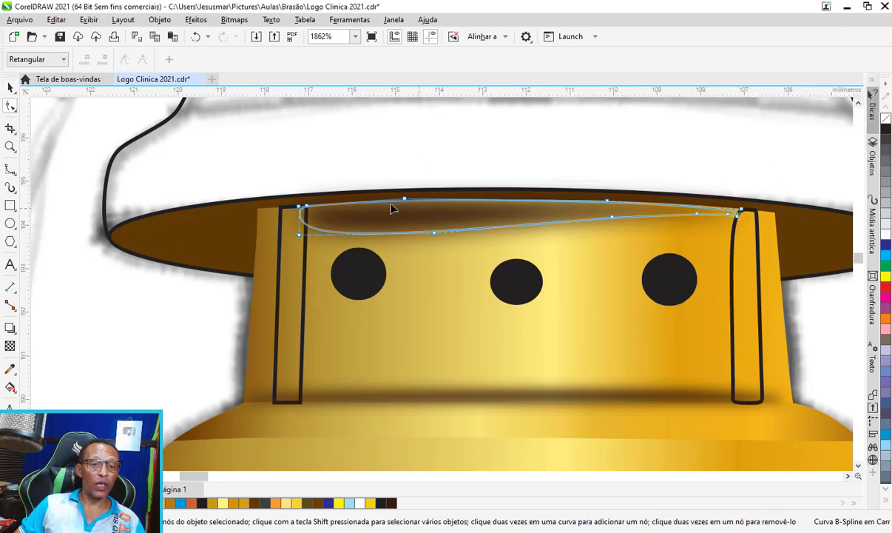
drag(403, 200, 374, 164)
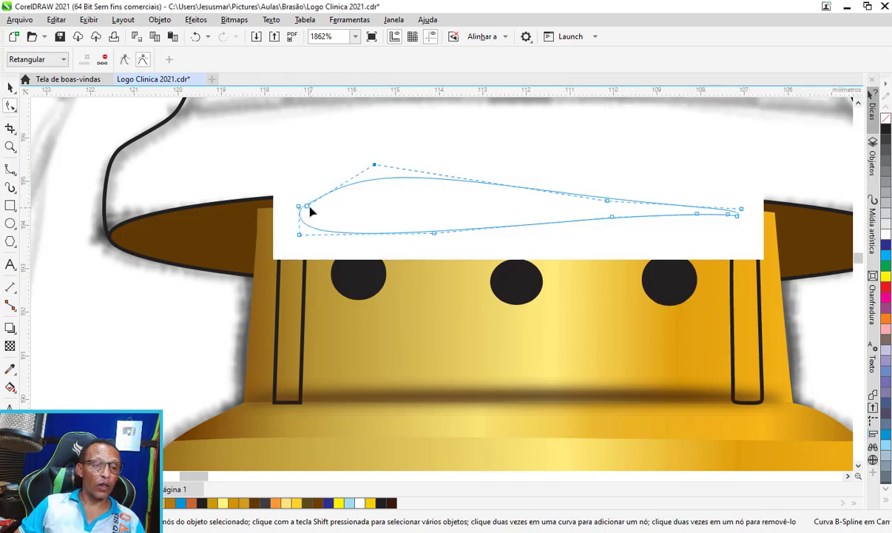
drag(307, 204, 246, 167)
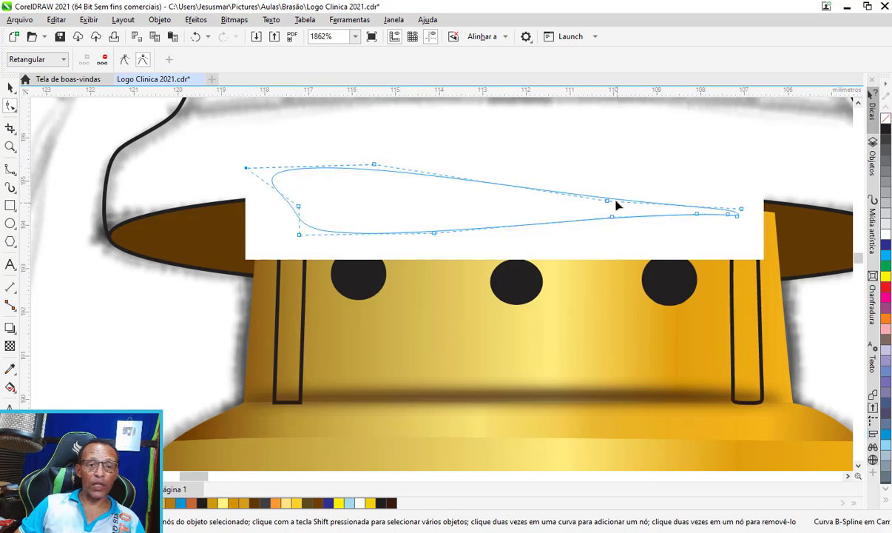
drag(605, 202, 640, 163)
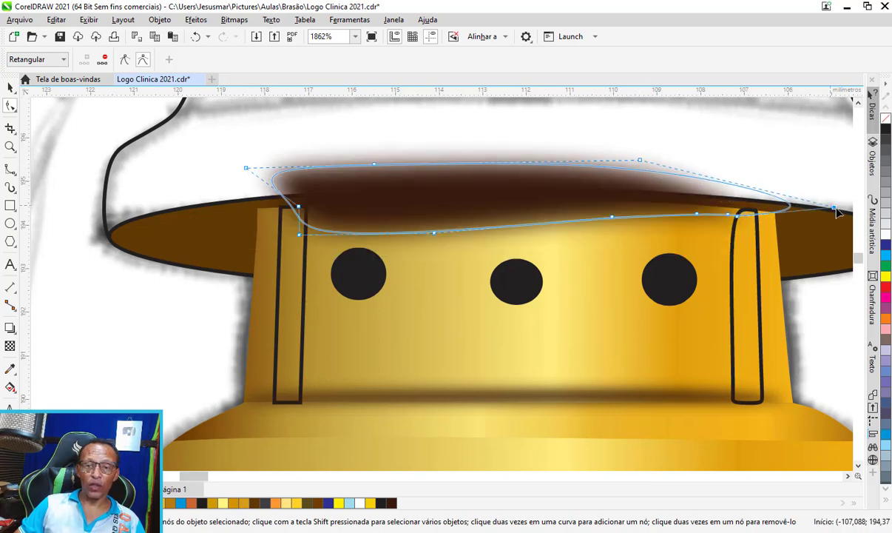
drag(742, 212, 840, 209)
drag(247, 168, 142, 168)
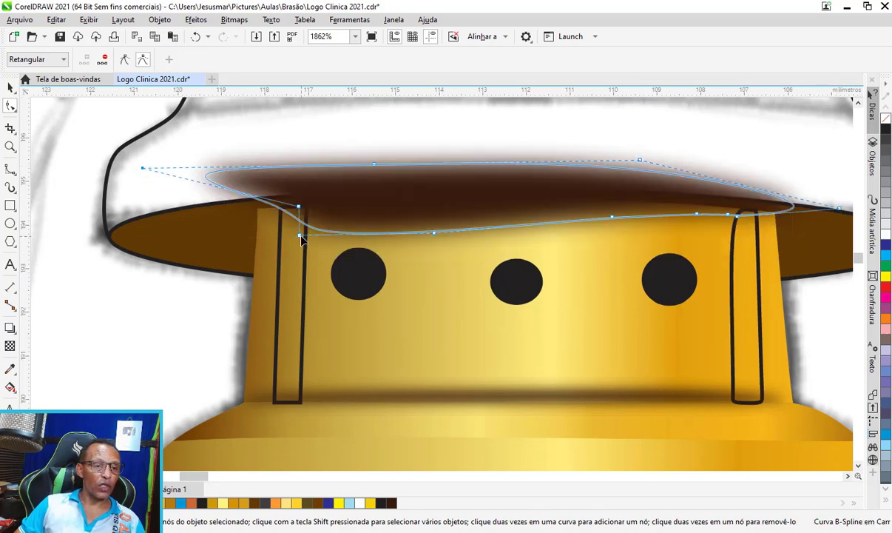
drag(299, 234, 200, 214)
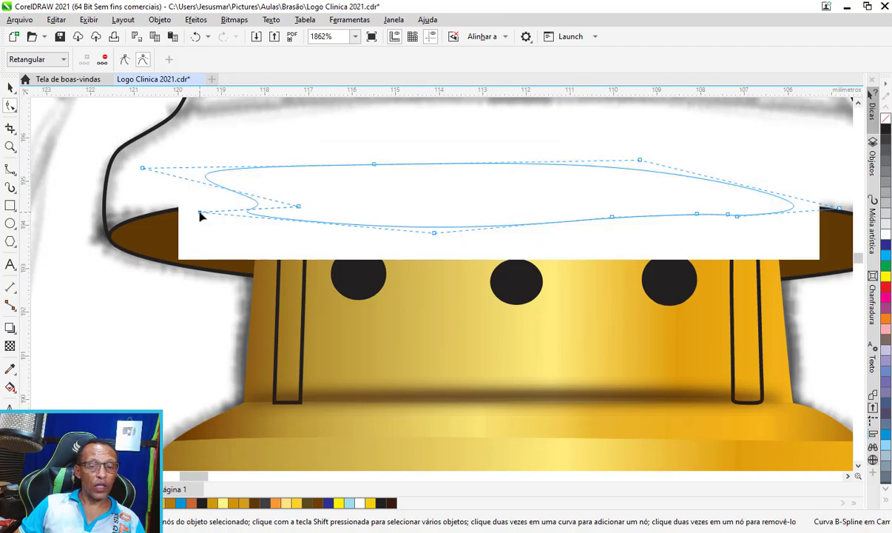
click(10, 88)
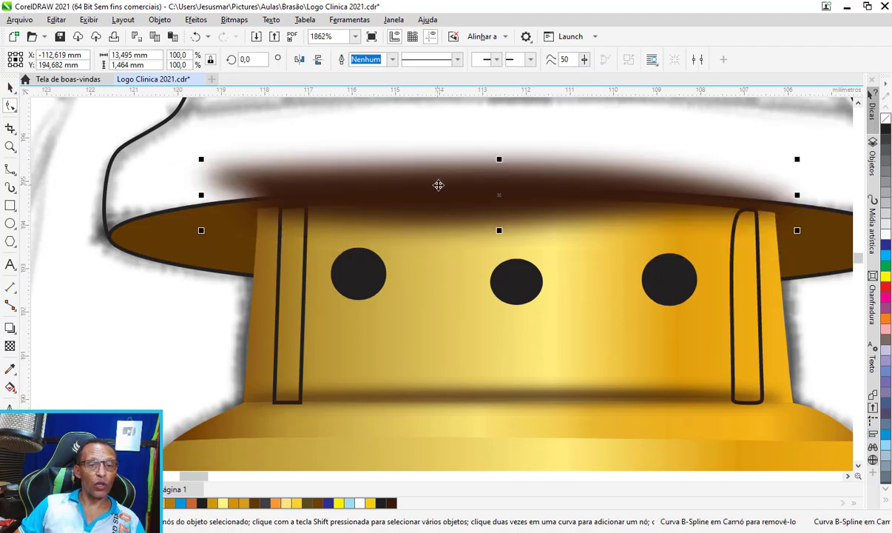
Step: PowerClip the reshaped top shadow inside the gold collar
right_click(438, 185)
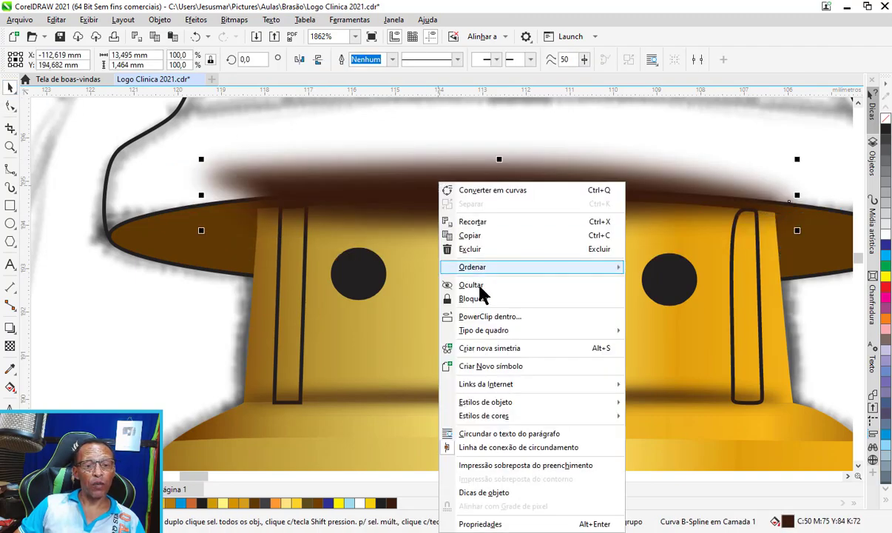
click(455, 316)
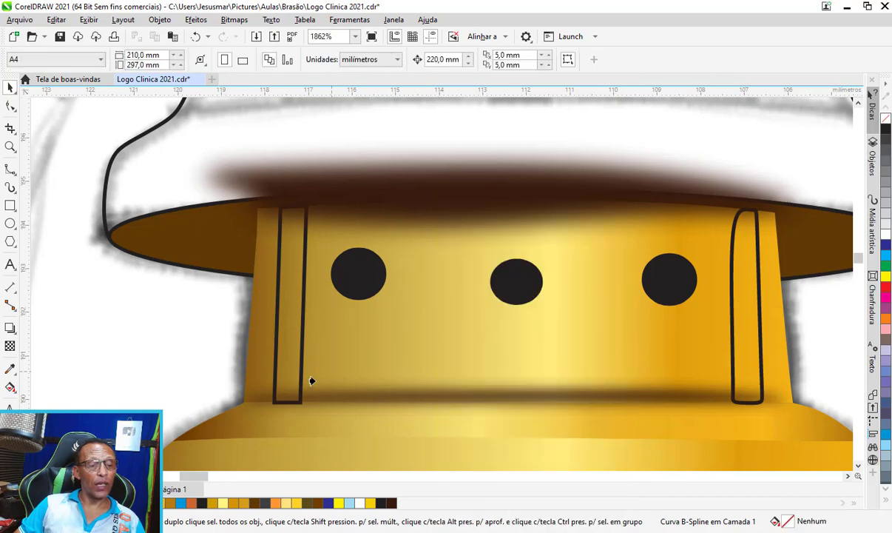
click(245, 382)
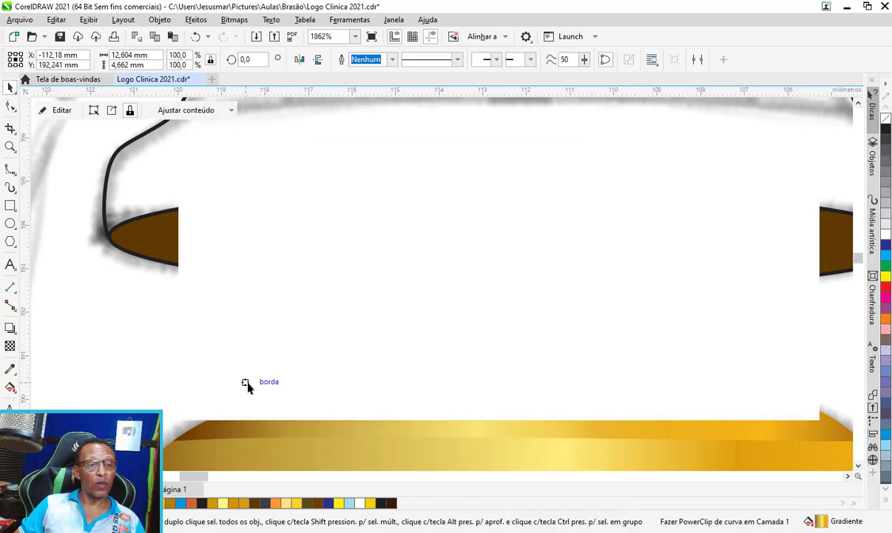
scroll(525, 211, down, 1)
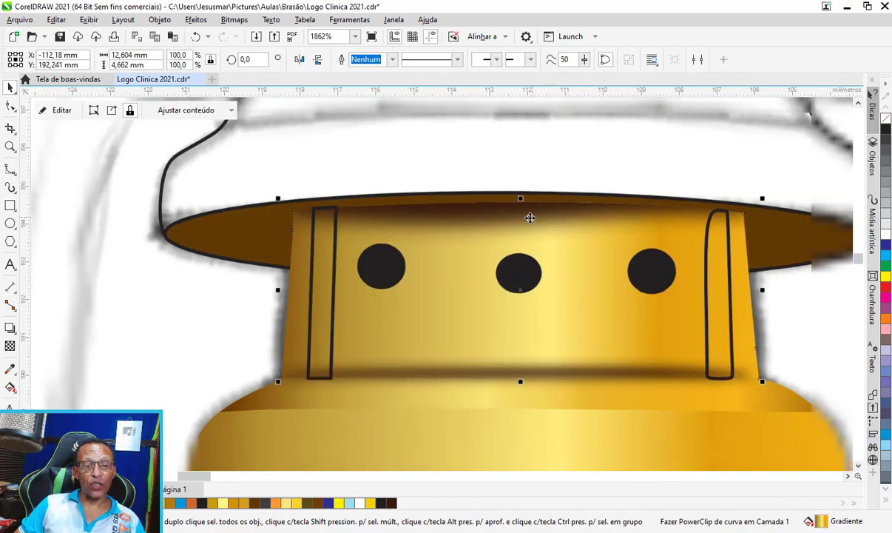
scroll(511, 226, down, 1)
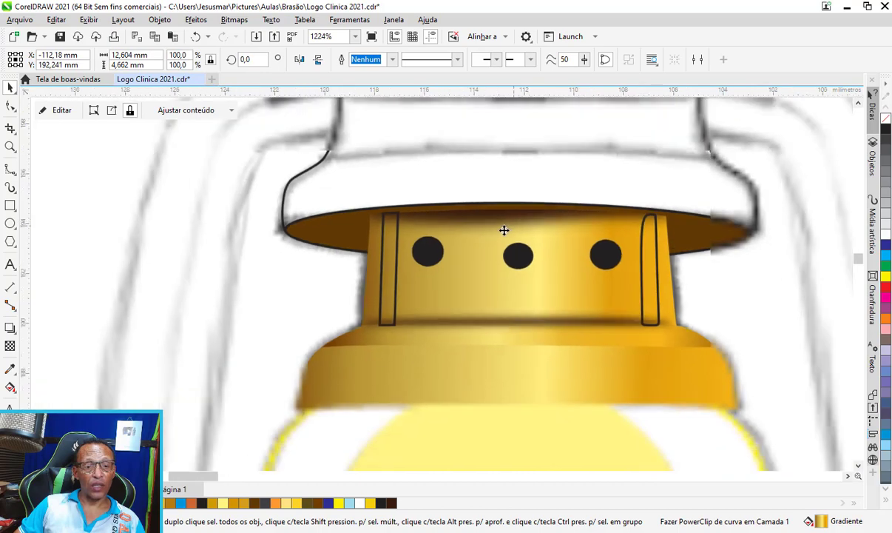
Step: PowerClip the lower shadow band inside the gold collar as well, then deselect
click(576, 326)
scroll(575, 321, up, 1)
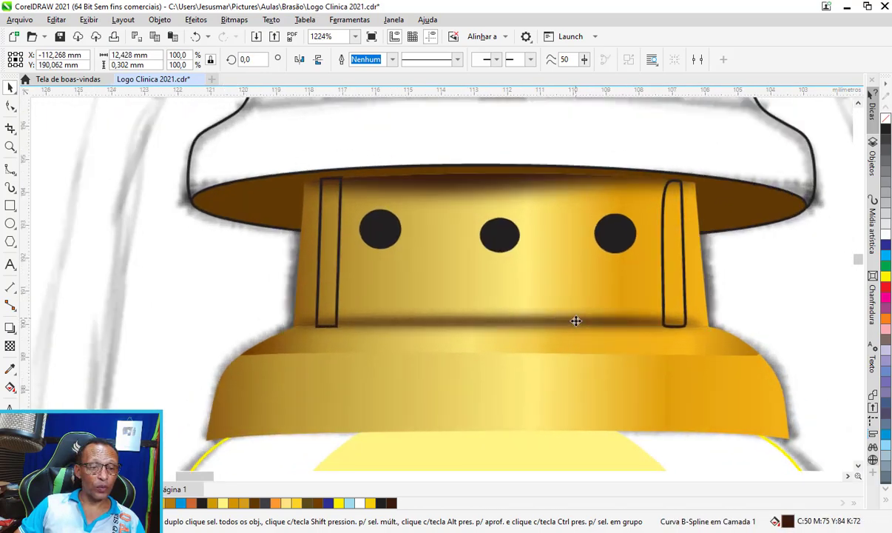
right_click(575, 320)
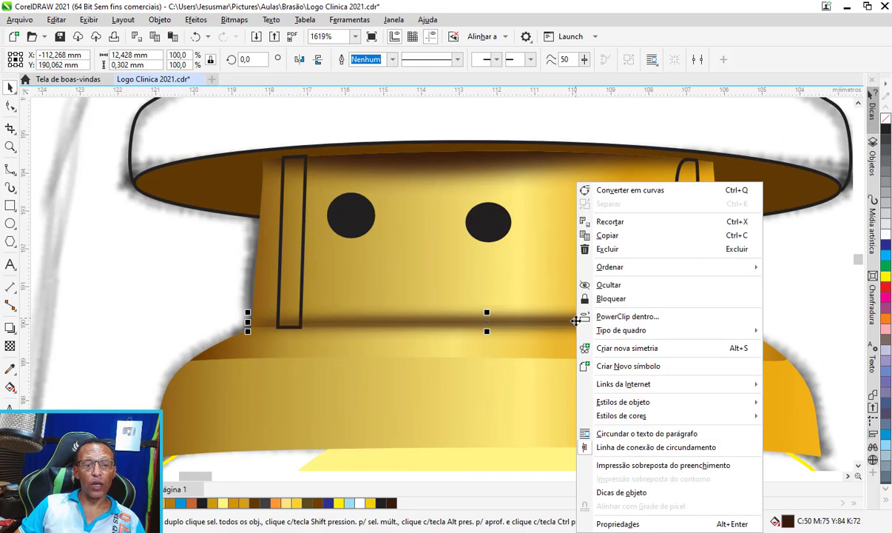
click(592, 316)
click(255, 260)
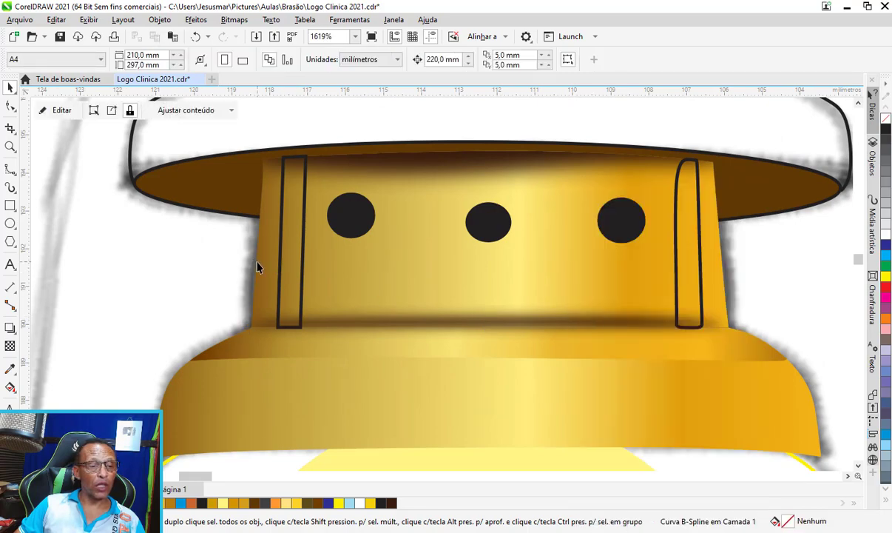
click(256, 265)
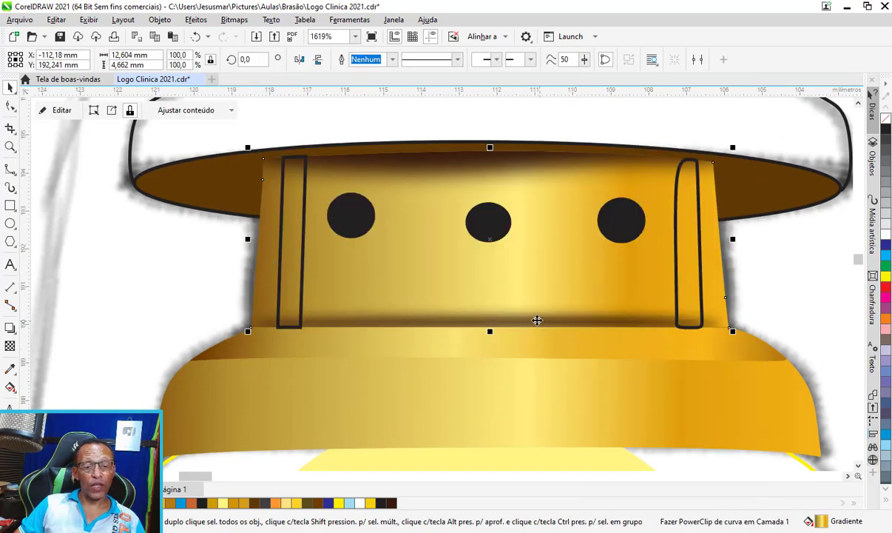
scroll(511, 312, down, 2)
scroll(467, 216, down, 2)
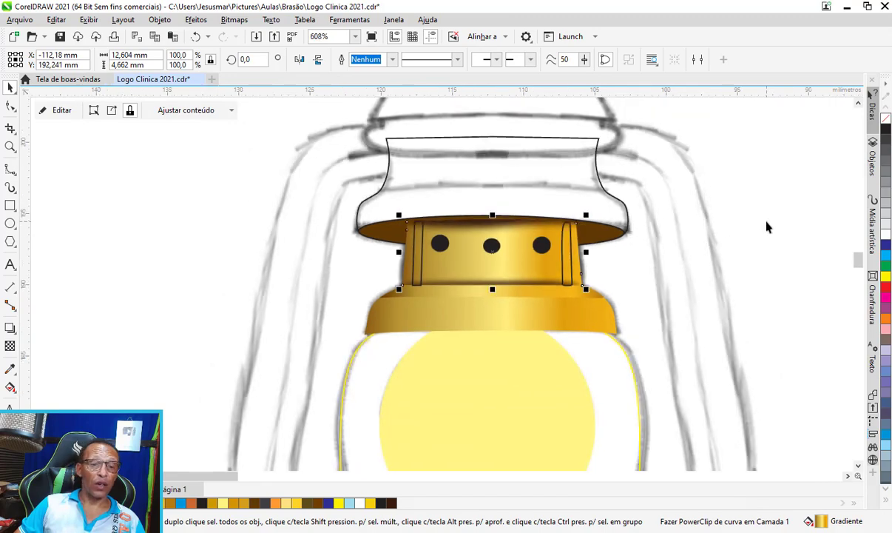
key(Escape)
scroll(484, 263, up, 1)
scroll(485, 263, up, 1)
scroll(573, 262, up, 1)
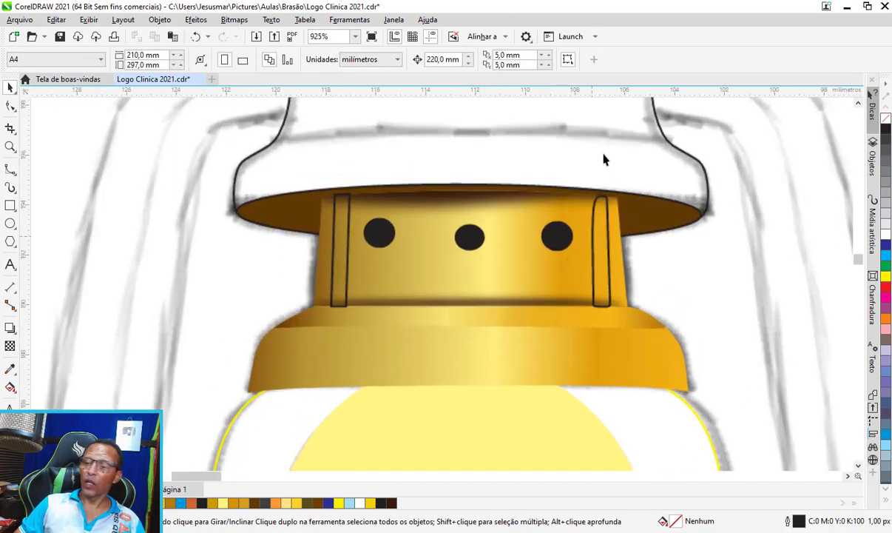
Step: Fill the right side bar with dark brown #7D5100 and remove its black outline
scroll(604, 198, up, 2)
click(600, 242)
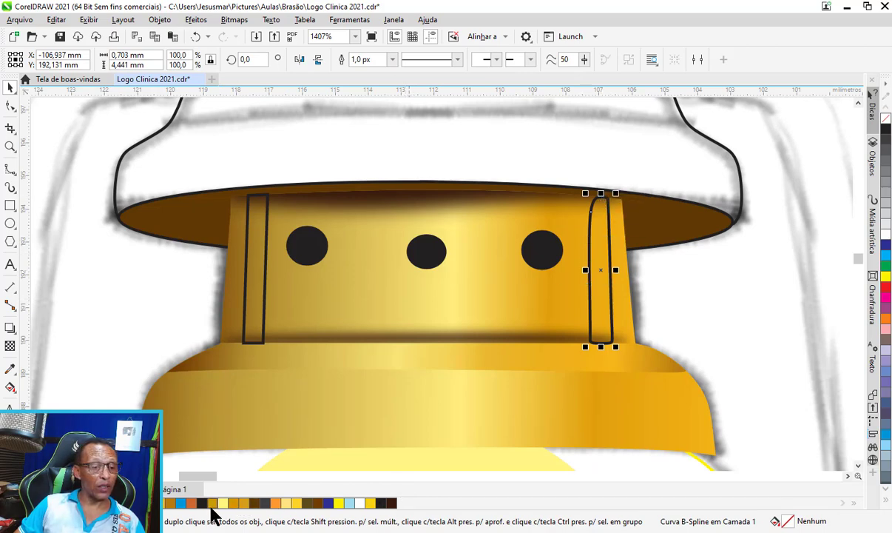
click(170, 504)
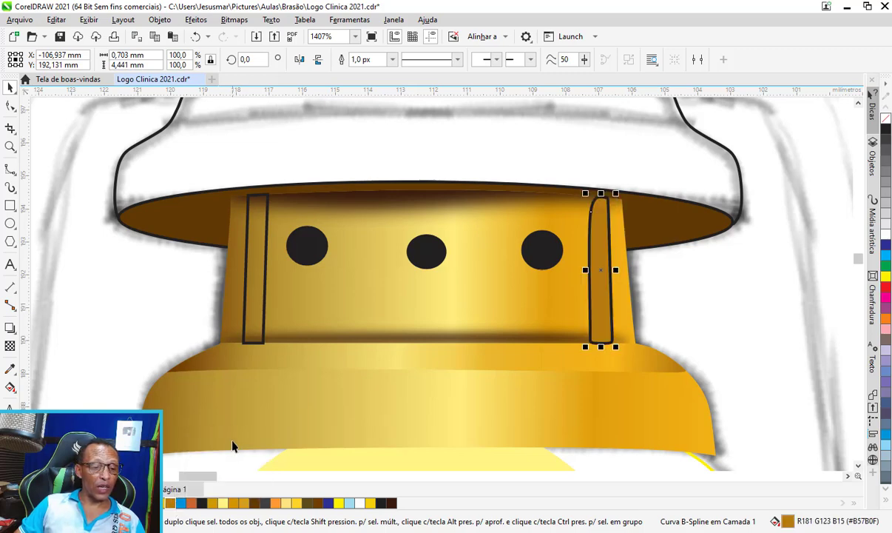
double_click(788, 522)
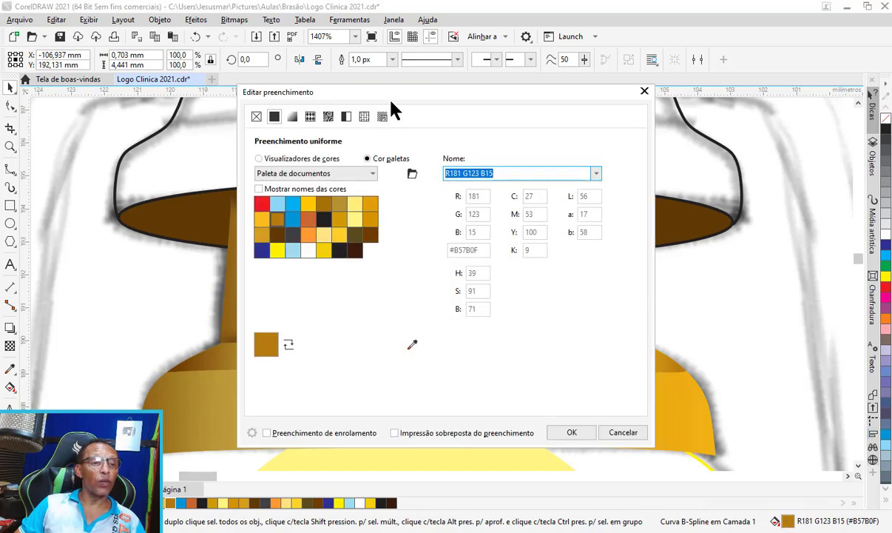
drag(505, 92, 786, 52)
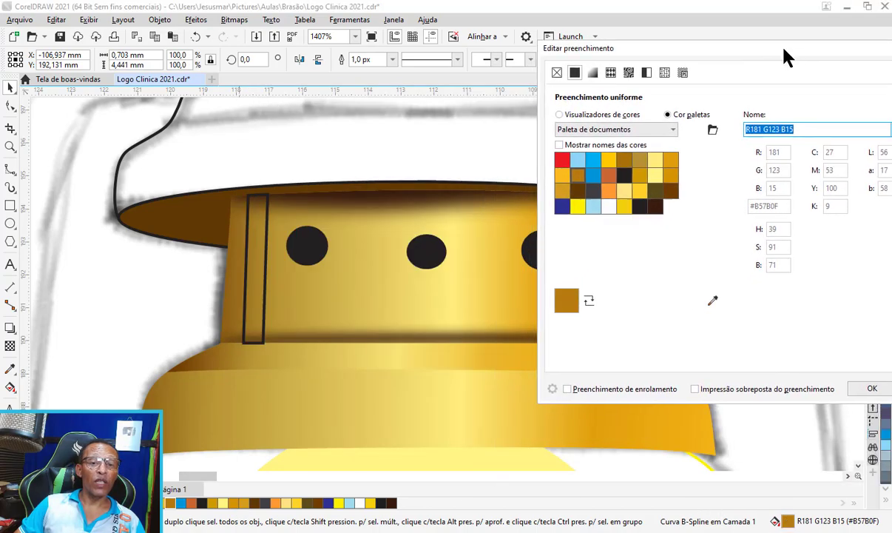
click(577, 115)
drag(706, 208, 721, 227)
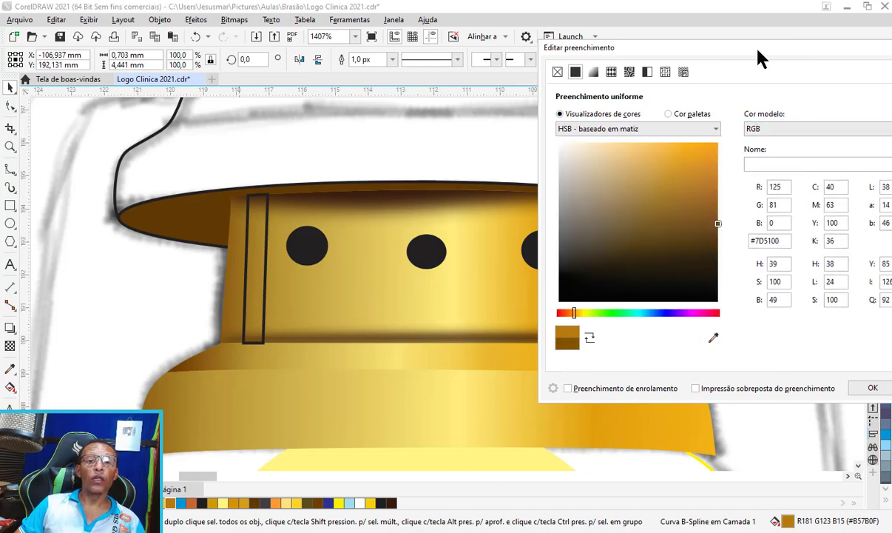
mouse_move(757, 51)
mouse_down()
mouse_move(140, 67)
mouse_move(309, 34)
mouse_up()
click(425, 369)
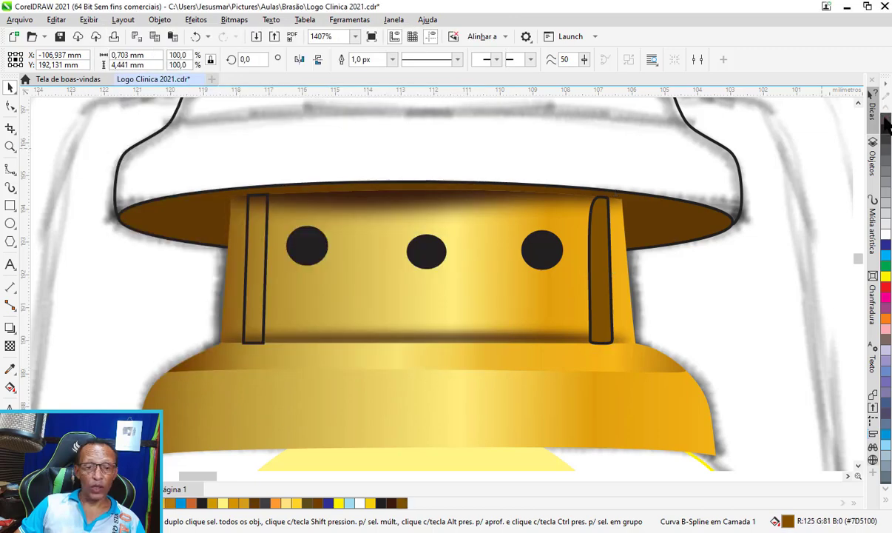
right_click(886, 119)
Step: Give the left side bar the same dark brown fill with no outline
click(265, 264)
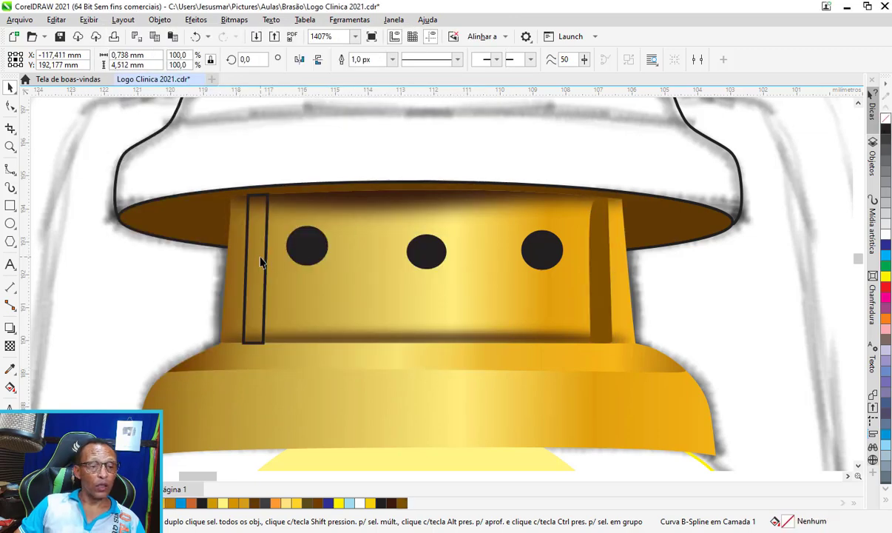
click(887, 129)
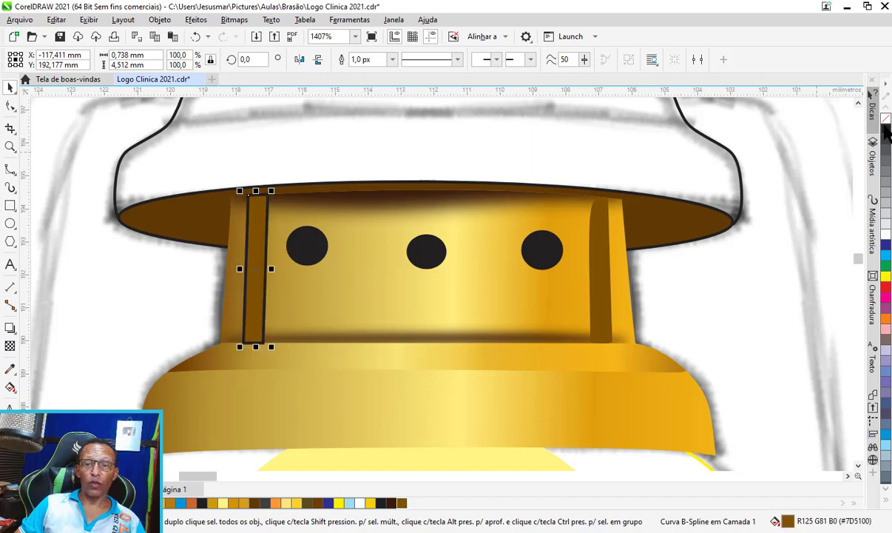
right_click(886, 119)
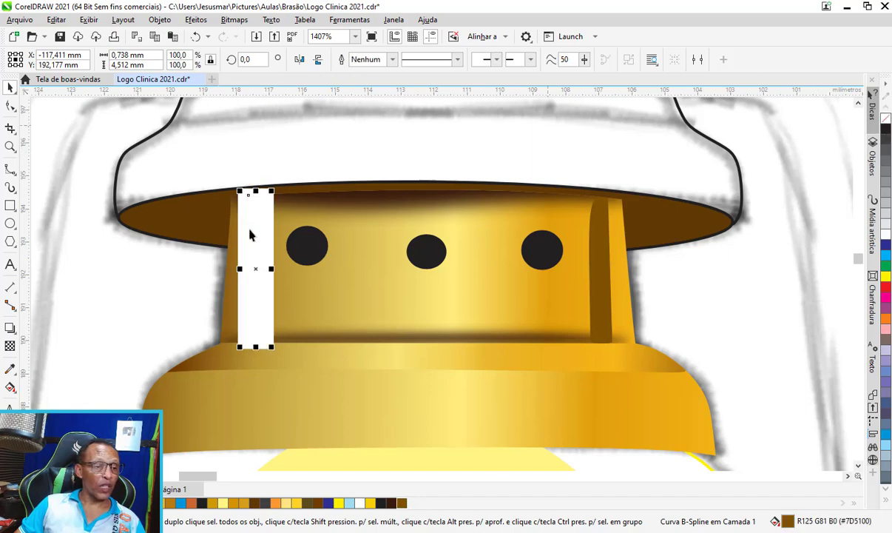
Step: Make the left and right cap strips partly transparent, at 34 and 40
click(9, 346)
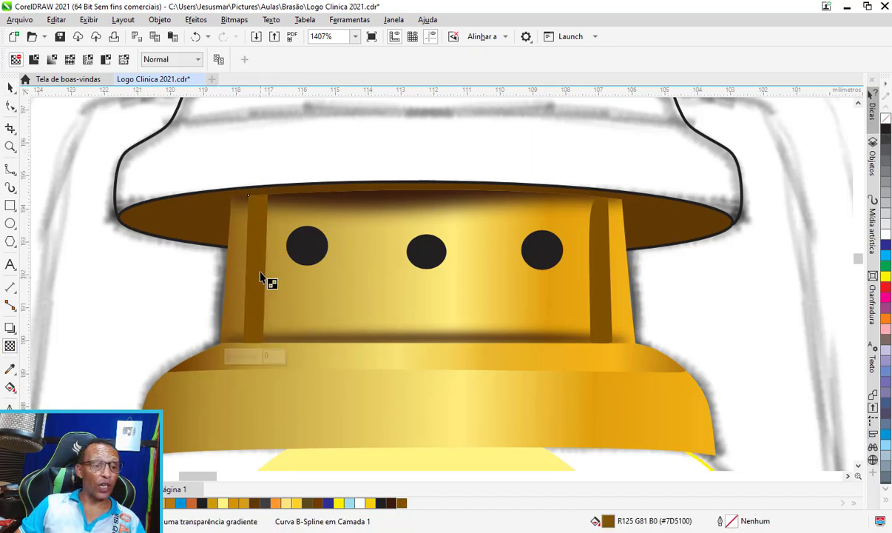
click(238, 357)
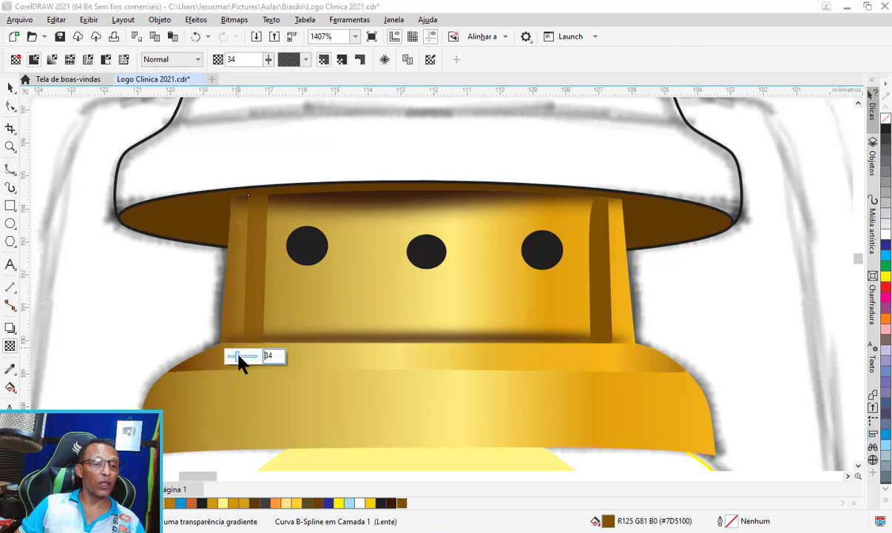
click(603, 340)
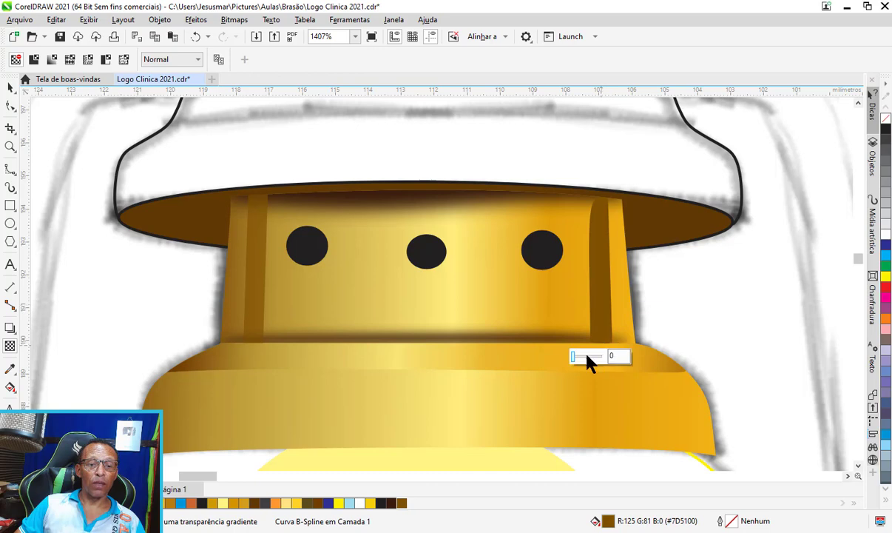
click(586, 358)
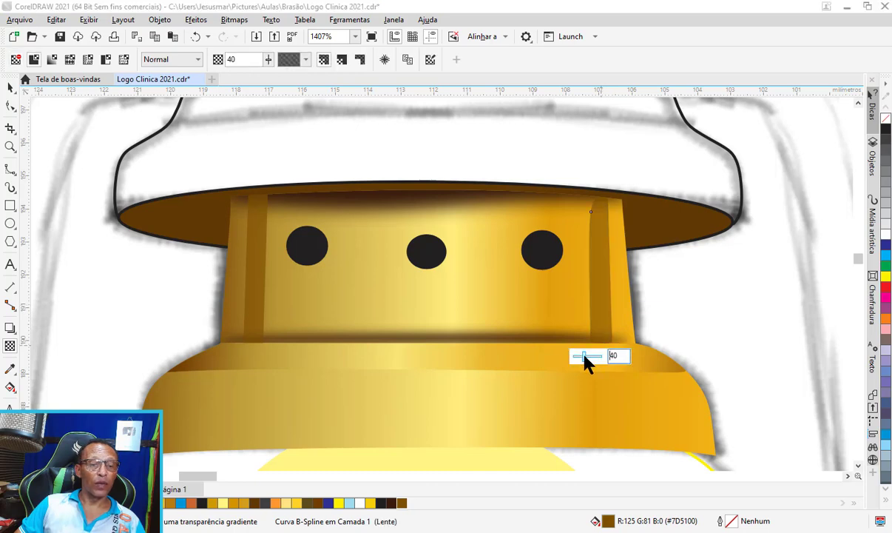
Step: Apply a low-radius Gaussian blur to the first cap strip
click(193, 21)
mouse_move(213, 94)
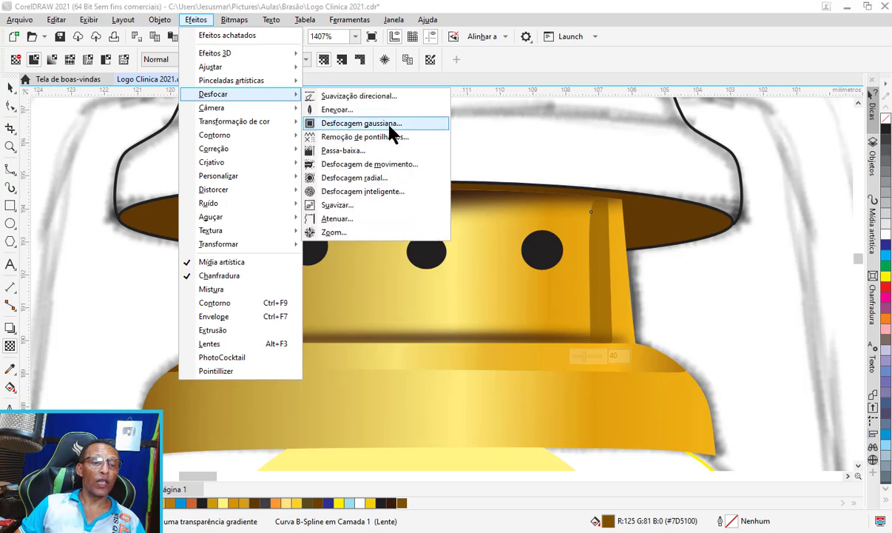
click(386, 125)
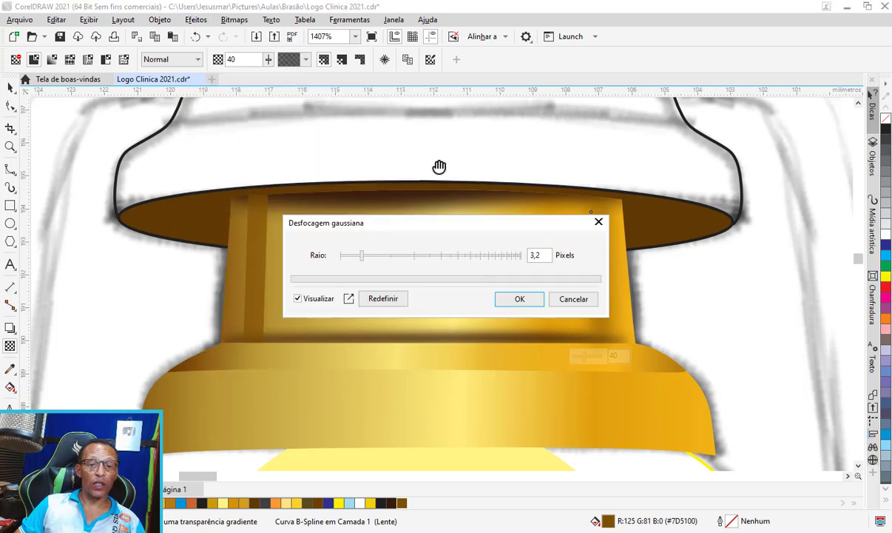
drag(484, 222, 418, 78)
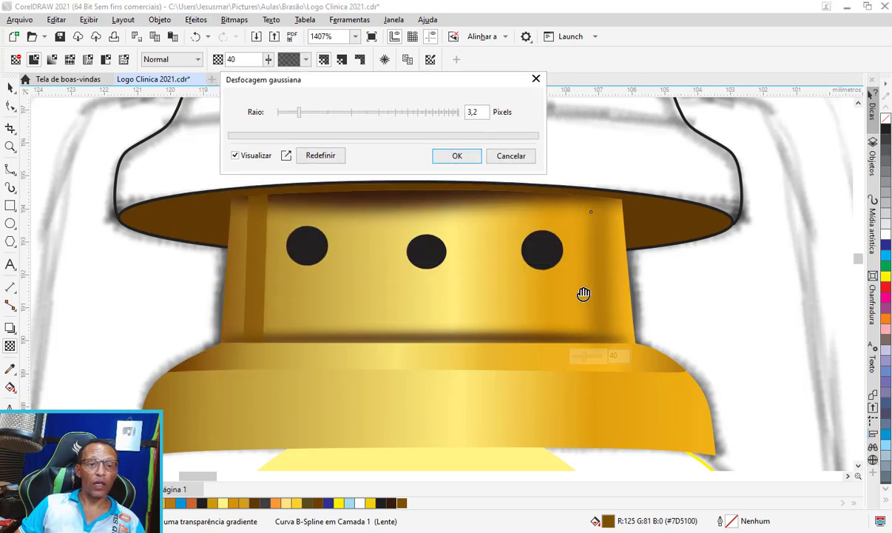
drag(296, 113, 288, 114)
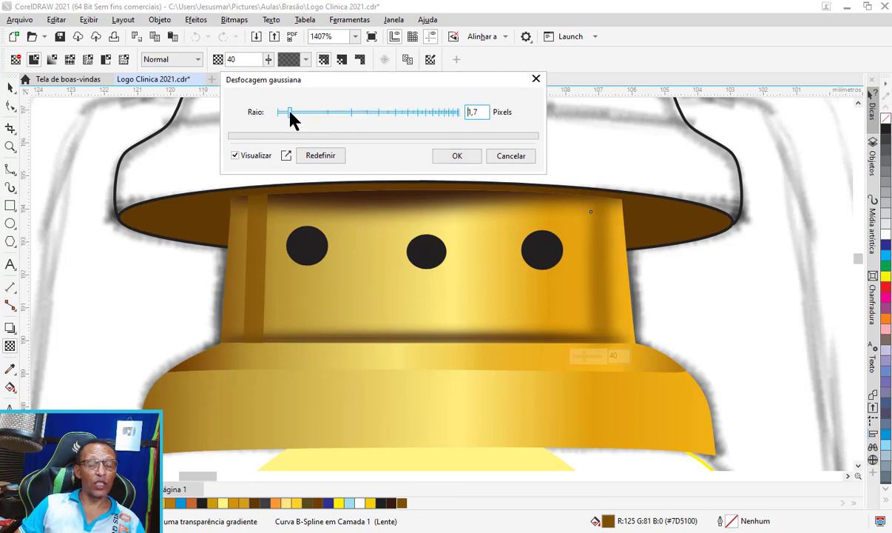
click(468, 156)
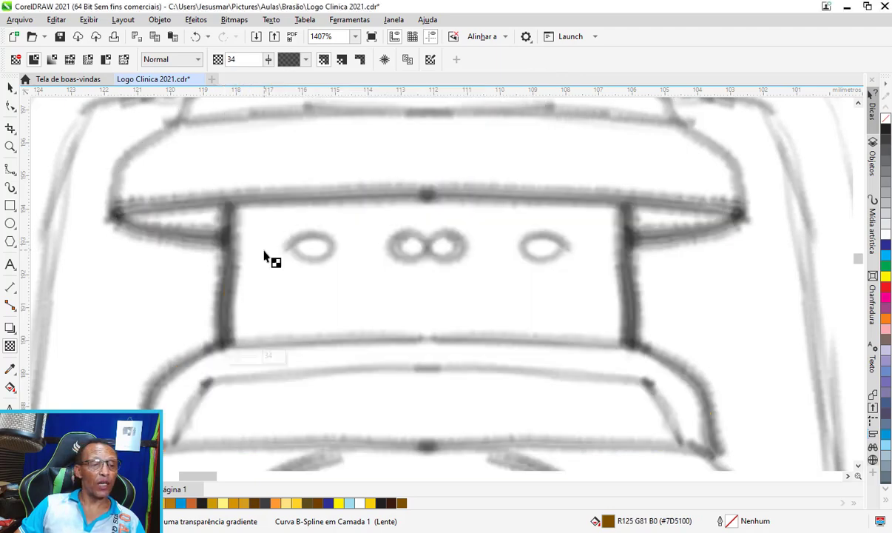
Step: Blur the other cap strip with a softer 0,9 Gaussian blur radius
click(196, 20)
click(340, 135)
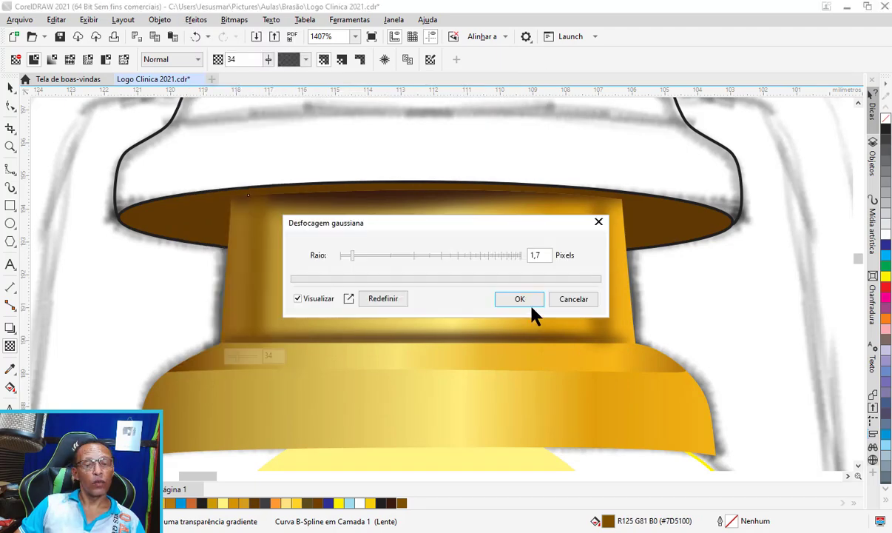
drag(349, 261, 345, 260)
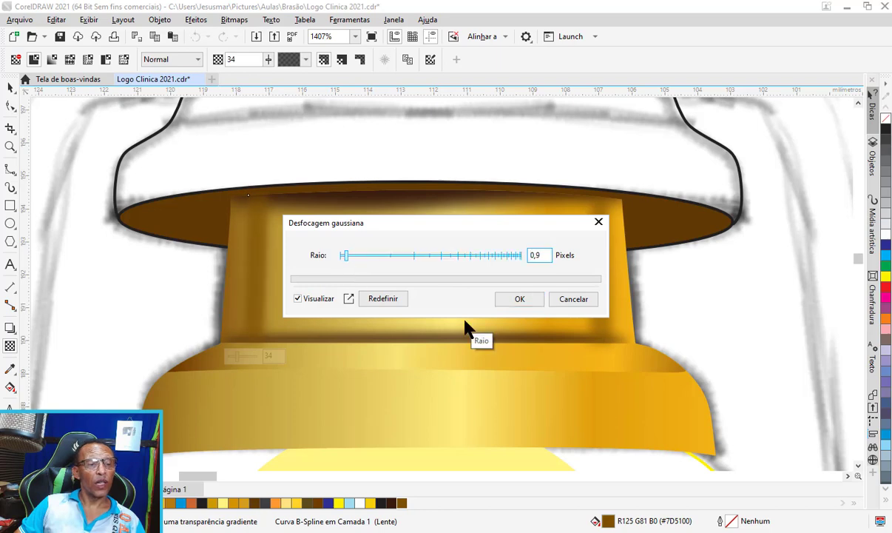
click(527, 304)
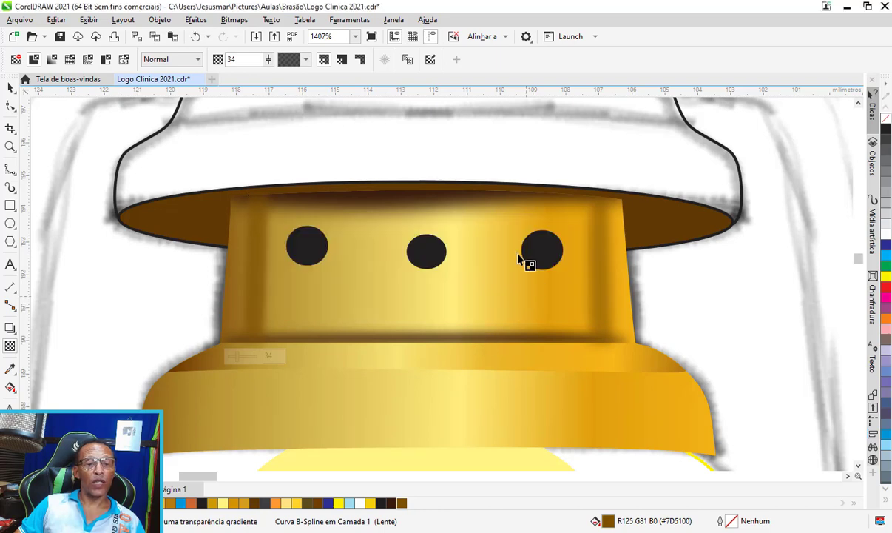
scroll(505, 230, down, 1)
scroll(501, 224, down, 1)
scroll(500, 224, down, 1)
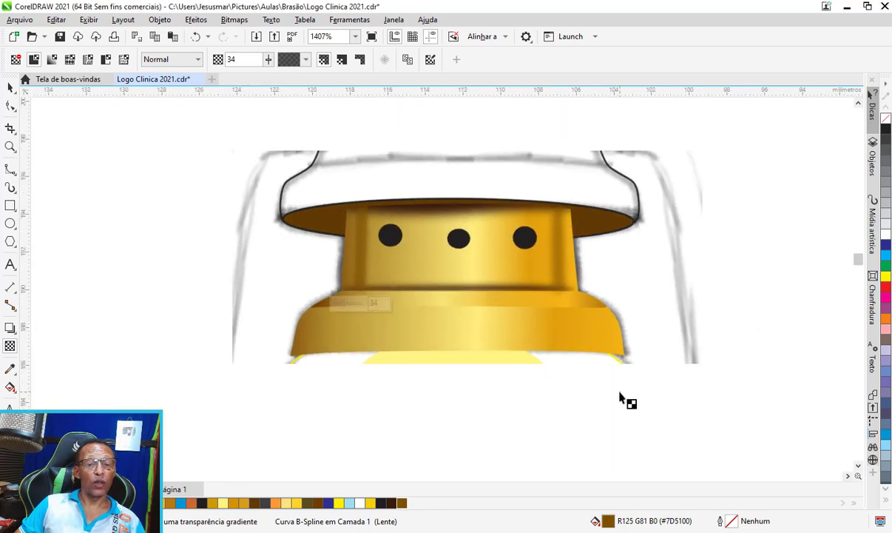
scroll(599, 294, up, 1)
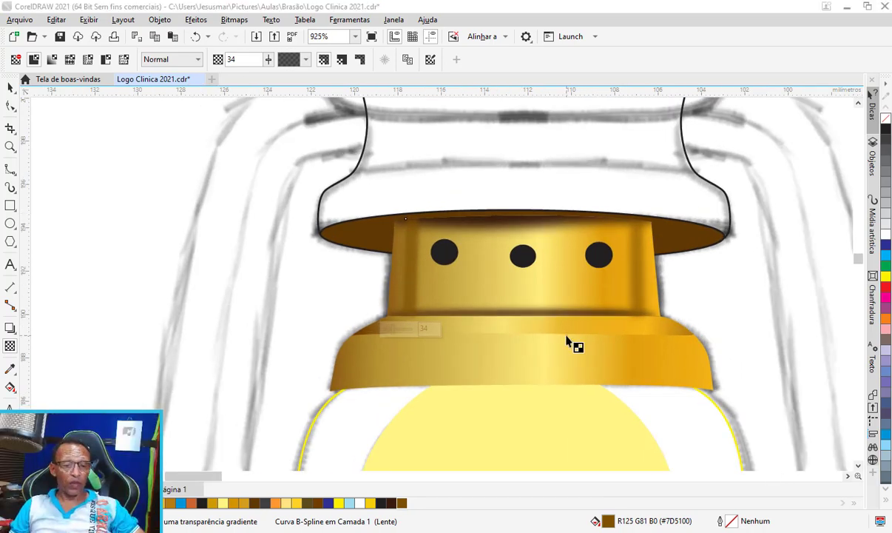
scroll(568, 340, up, 1)
scroll(567, 342, up, 1)
scroll(551, 325, up, 1)
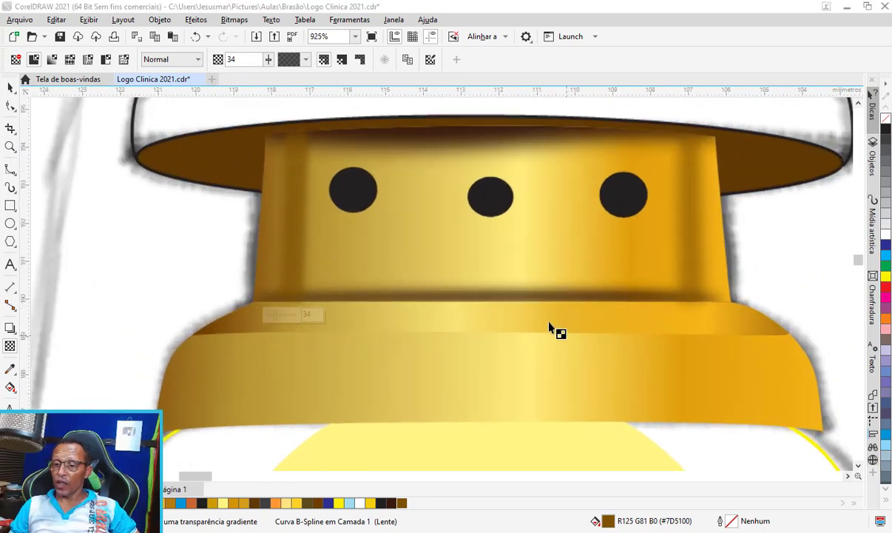
scroll(544, 324, down, 1)
scroll(547, 322, down, 1)
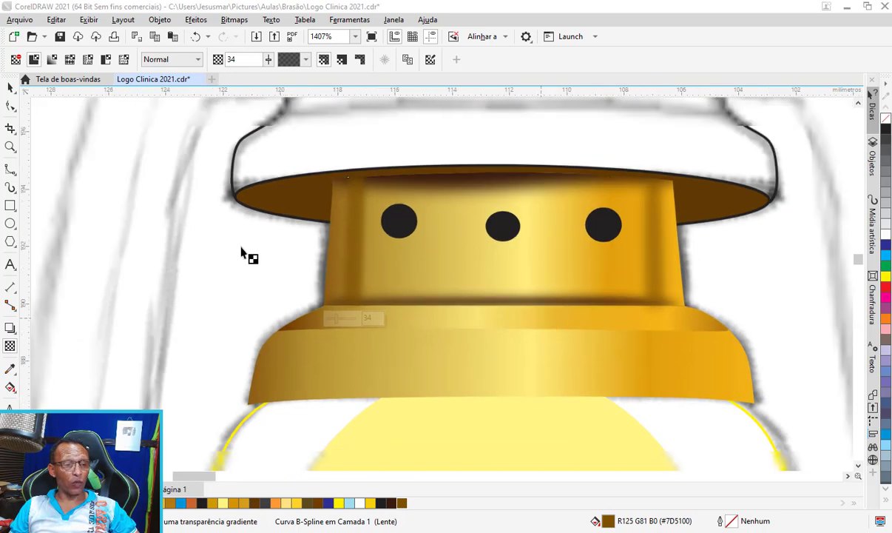
click(15, 172)
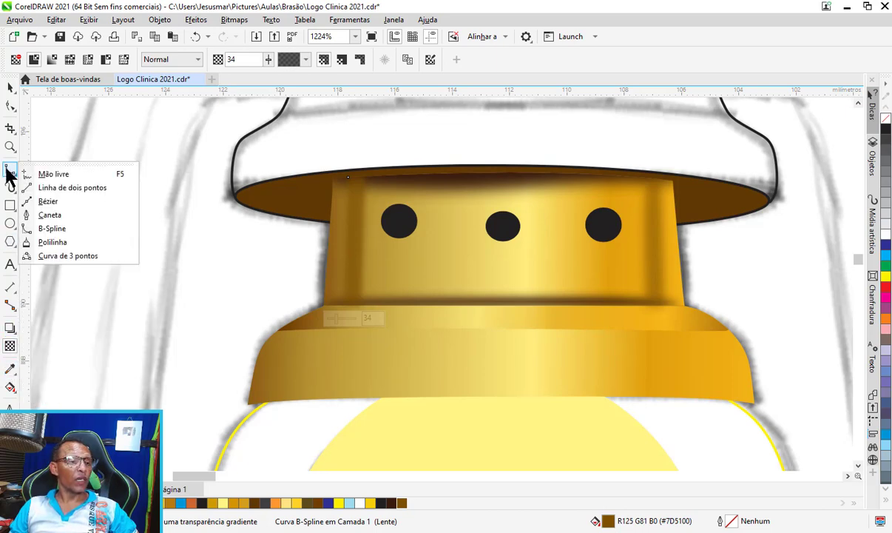
Step: Draw a B-Spline line across the collar band, undoing a trial outline-to-object conversion
click(52, 228)
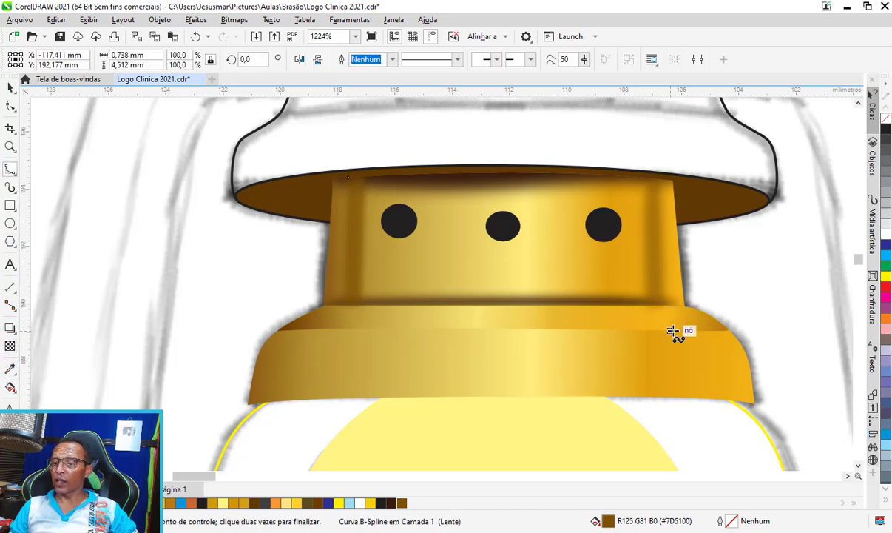
click(693, 330)
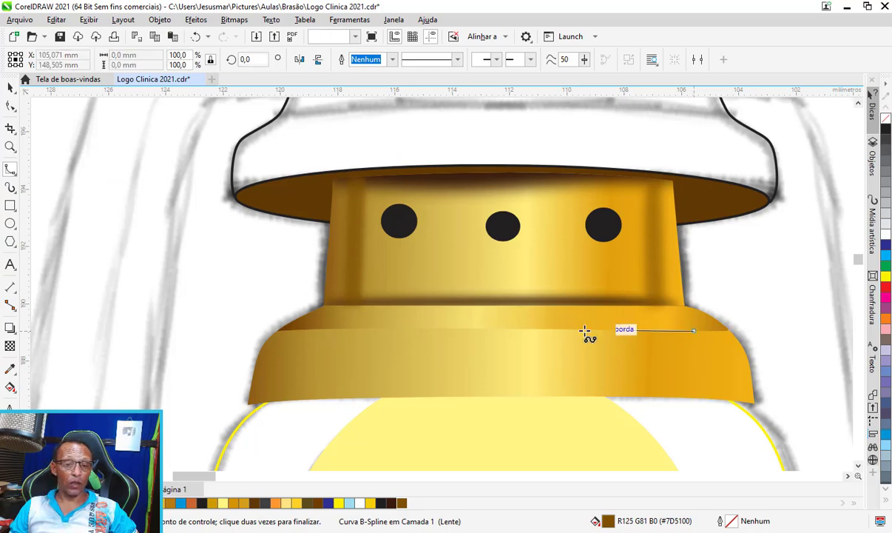
double_click(310, 331)
scroll(511, 319, up, 1)
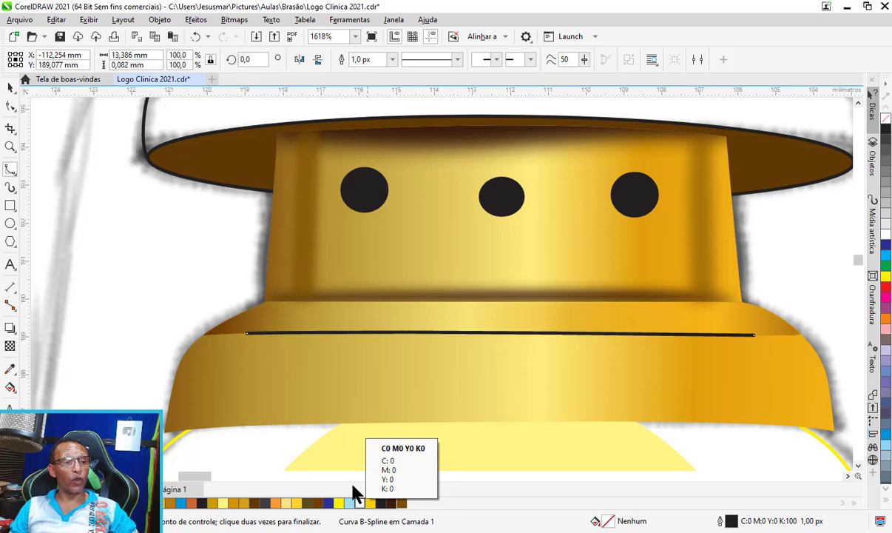
click(197, 21)
mouse_move(160, 20)
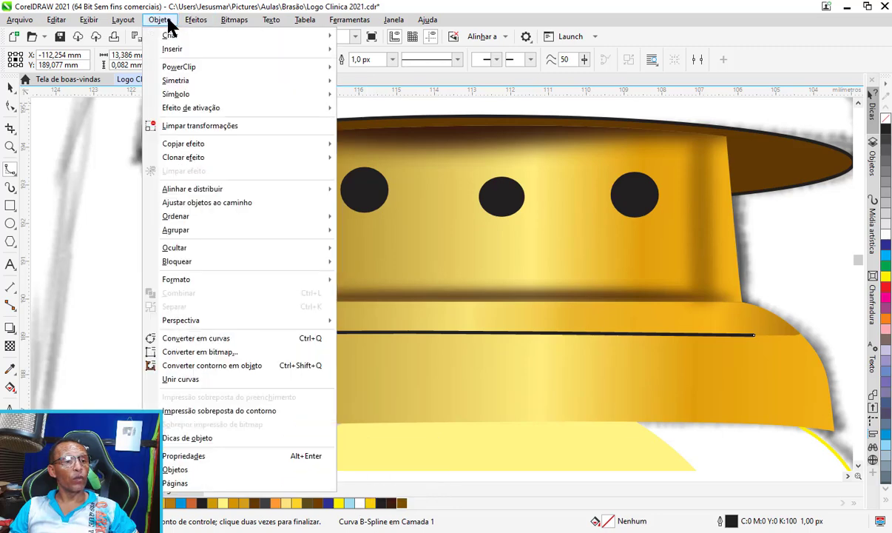
click(216, 365)
key(ctrl+z)
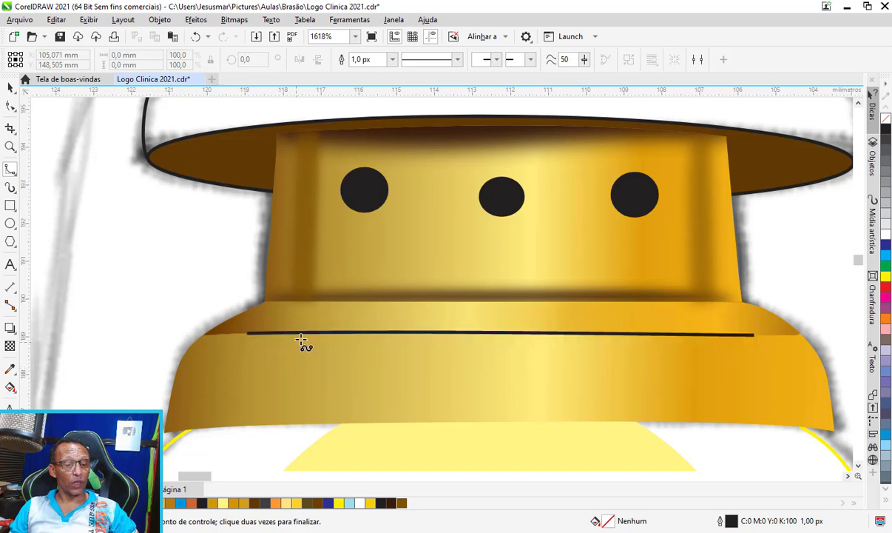
scroll(304, 337, up, 1)
scroll(303, 336, up, 2)
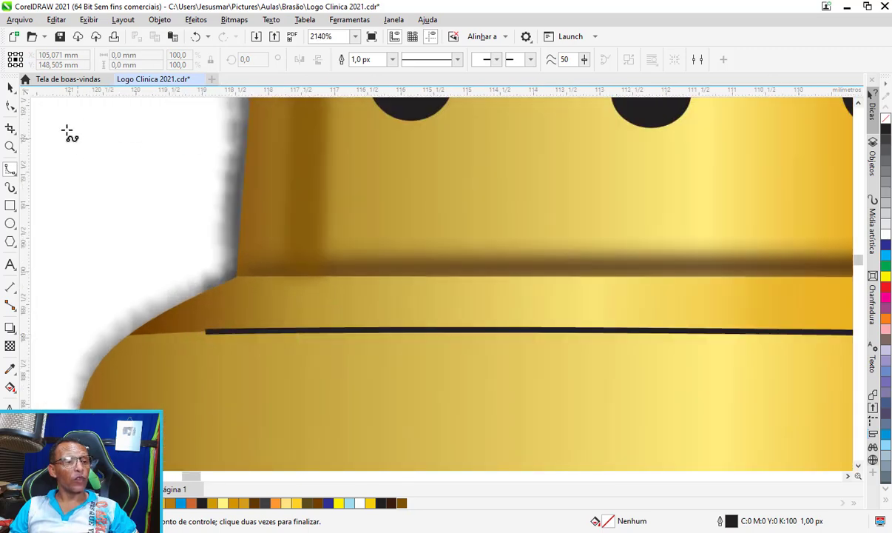
Step: Fill the thin collar line white from the palette
key(space)
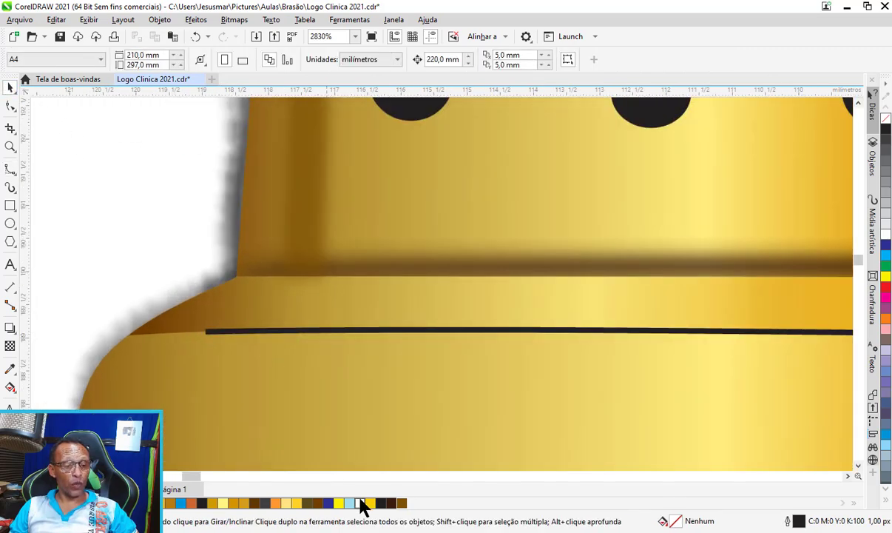
click(361, 503)
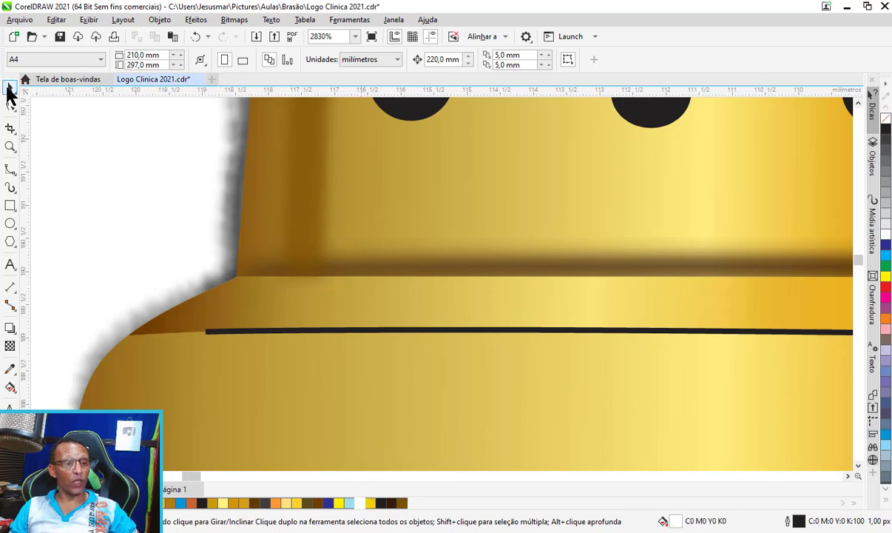
click(558, 332)
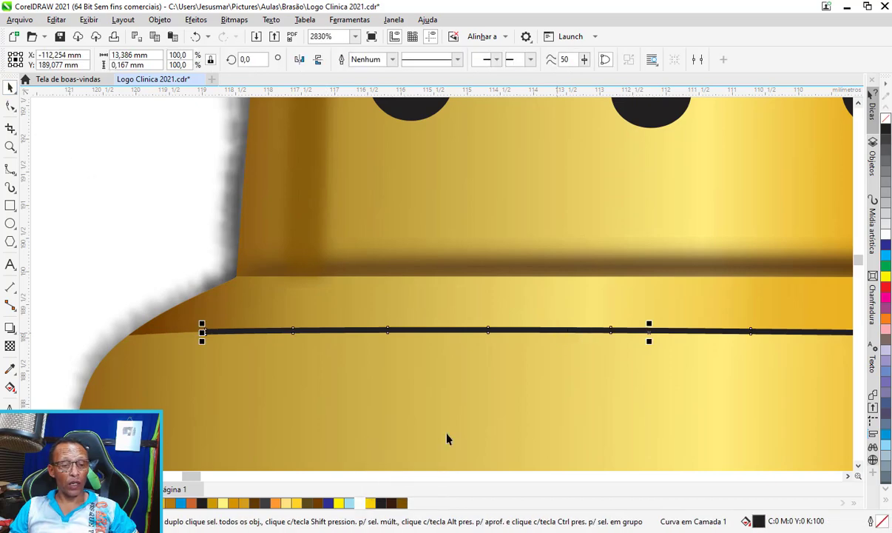
click(361, 505)
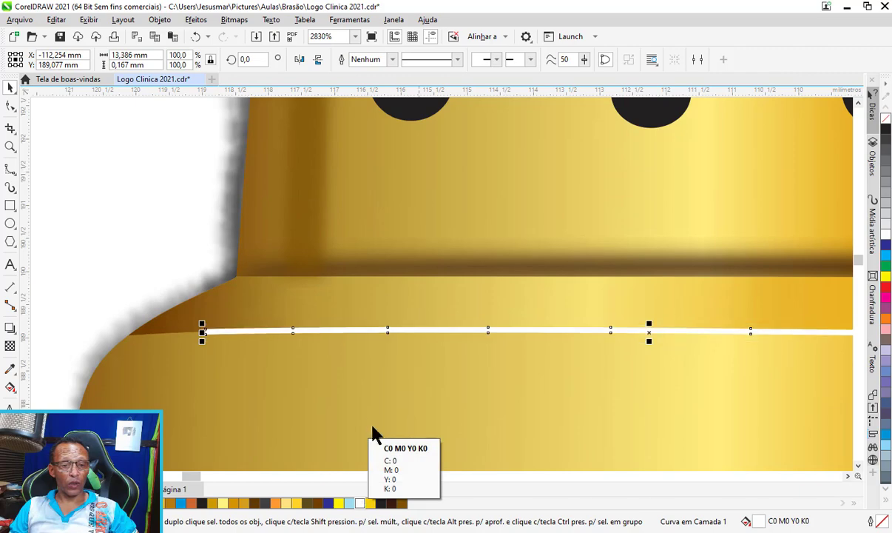
scroll(223, 332, down, 1)
scroll(223, 333, up, 1)
scroll(215, 334, up, 1)
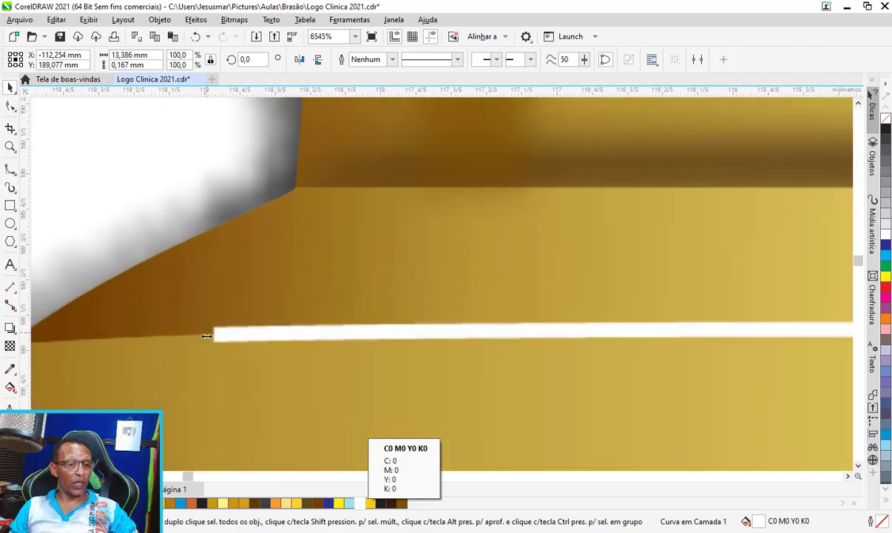
scroll(206, 336, up, 1)
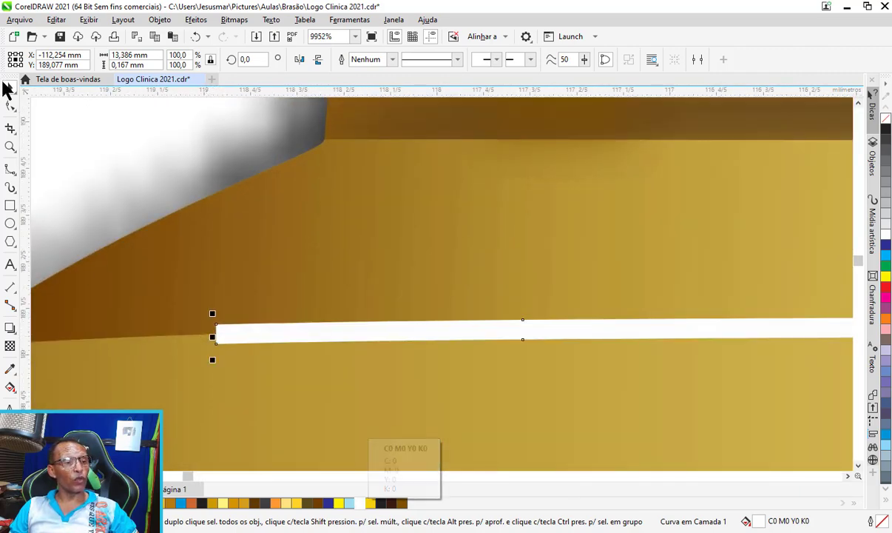
click(10, 106)
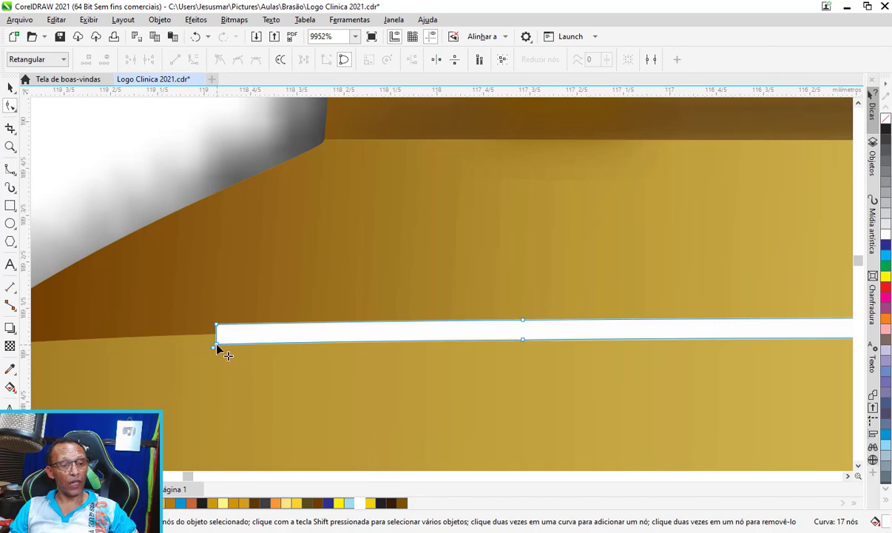
Step: Taper the highlight's left end inward and delete two unneeded nodes
drag(216, 326, 84, 340)
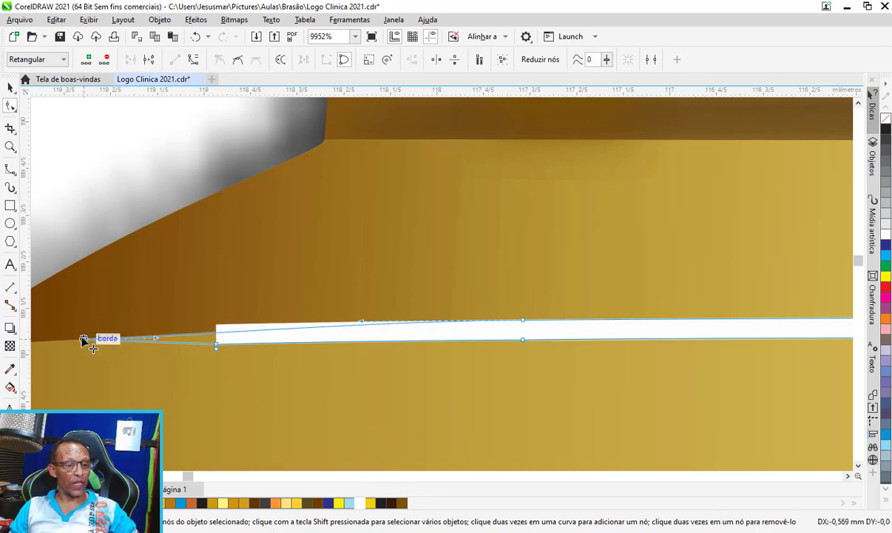
double_click(216, 345)
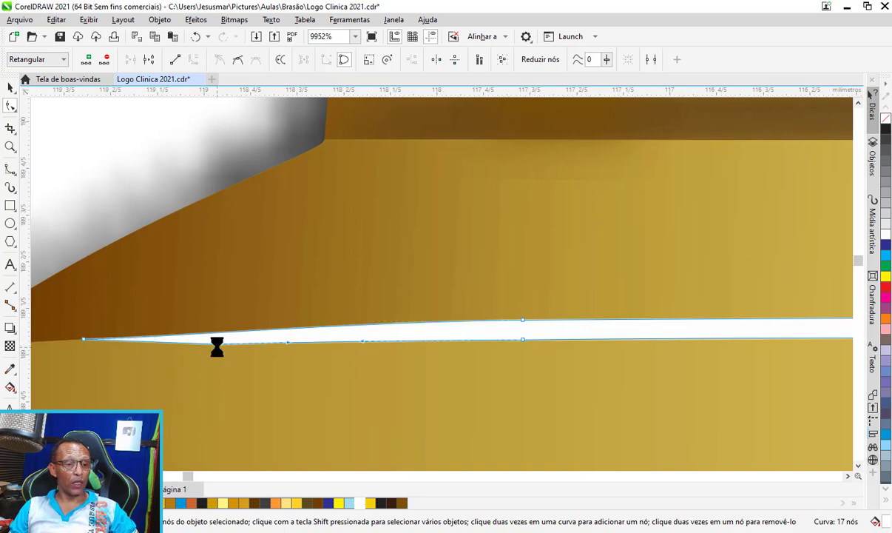
double_click(216, 344)
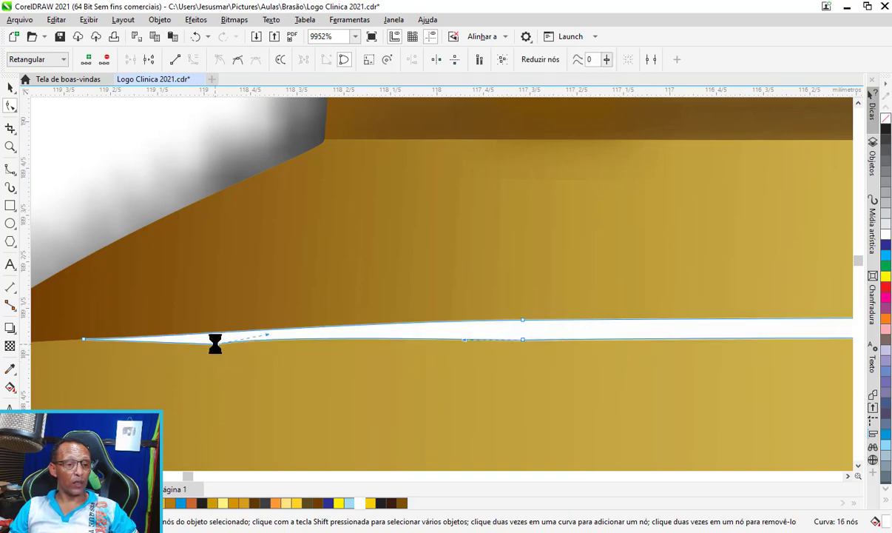
scroll(205, 330, down, 1)
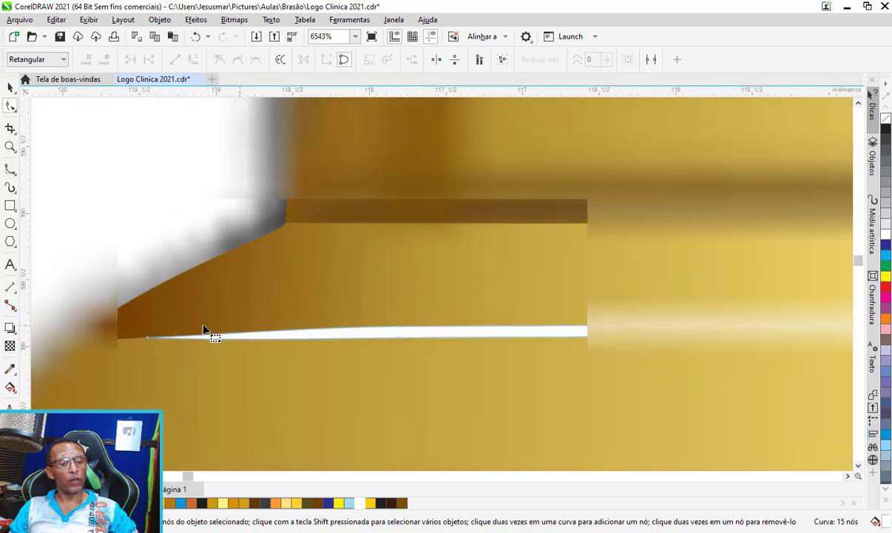
scroll(203, 329, down, 1)
scroll(204, 329, down, 1)
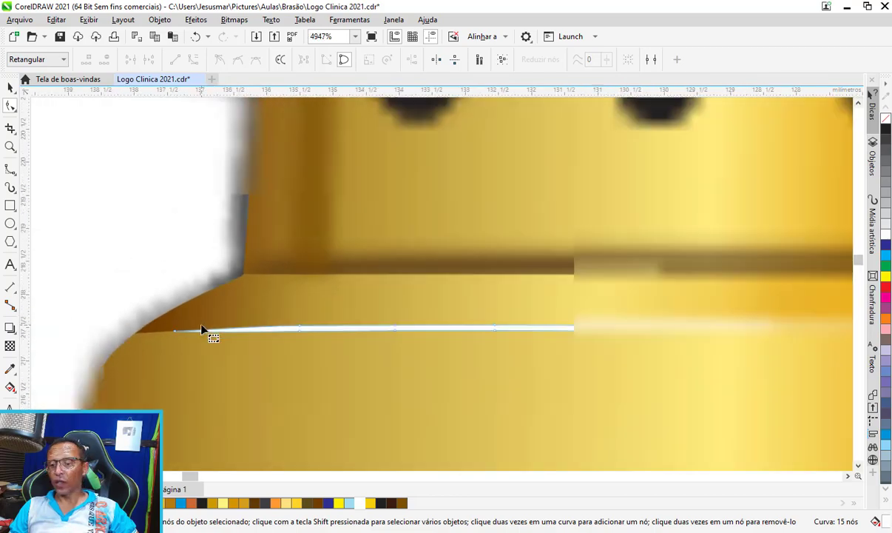
scroll(369, 344, down, 2)
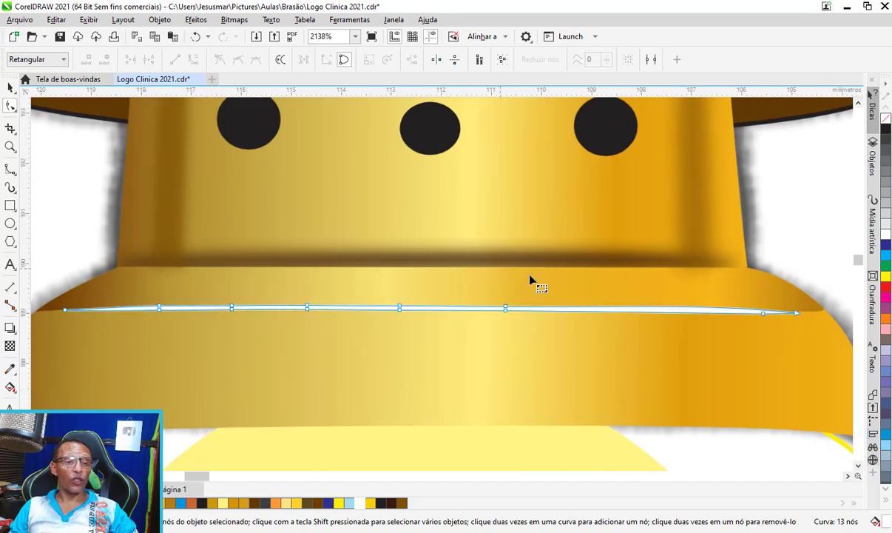
scroll(562, 292, down, 1)
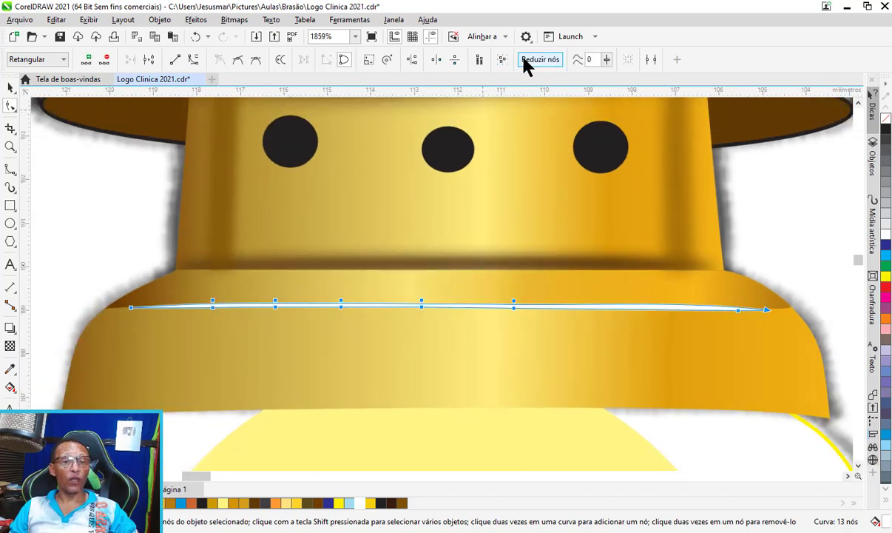
Step: Reduce the highlight to five nodes and bend its upper edge slightly upward
click(524, 62)
scroll(370, 288, up, 1)
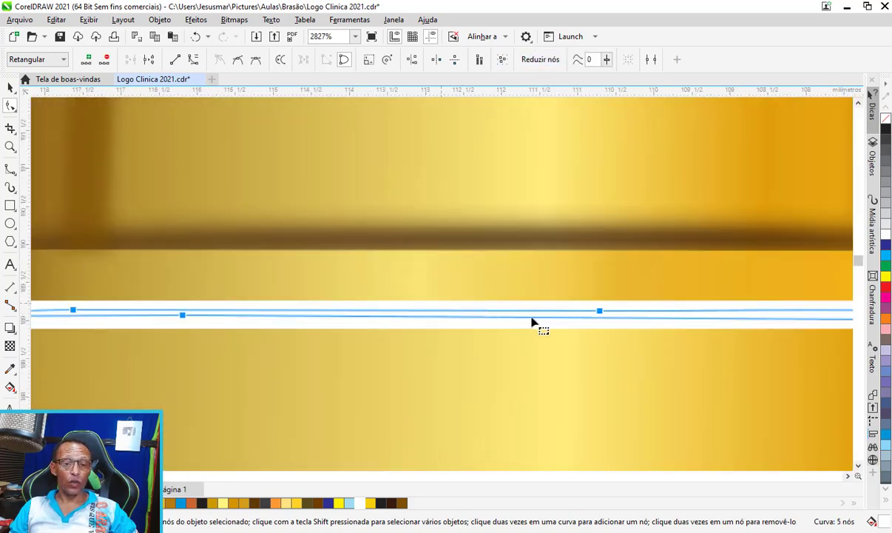
scroll(594, 316, up, 1)
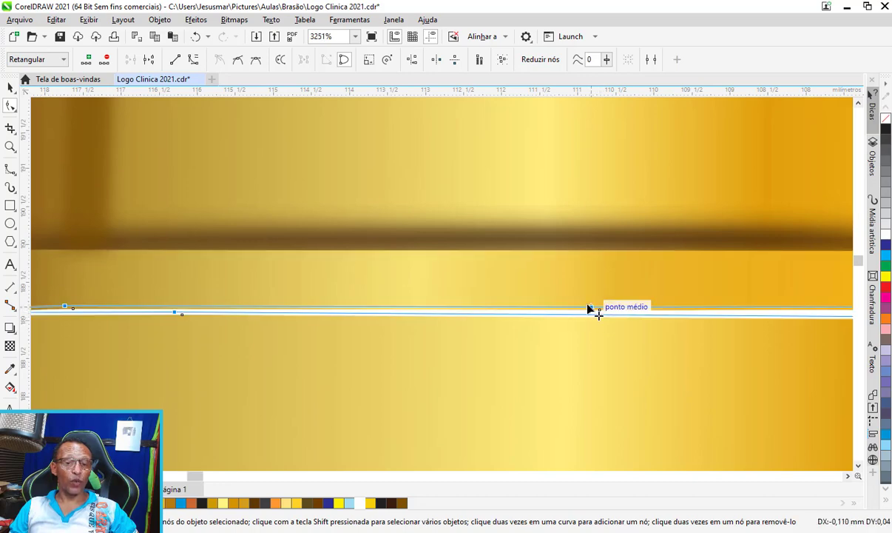
drag(599, 312, 580, 304)
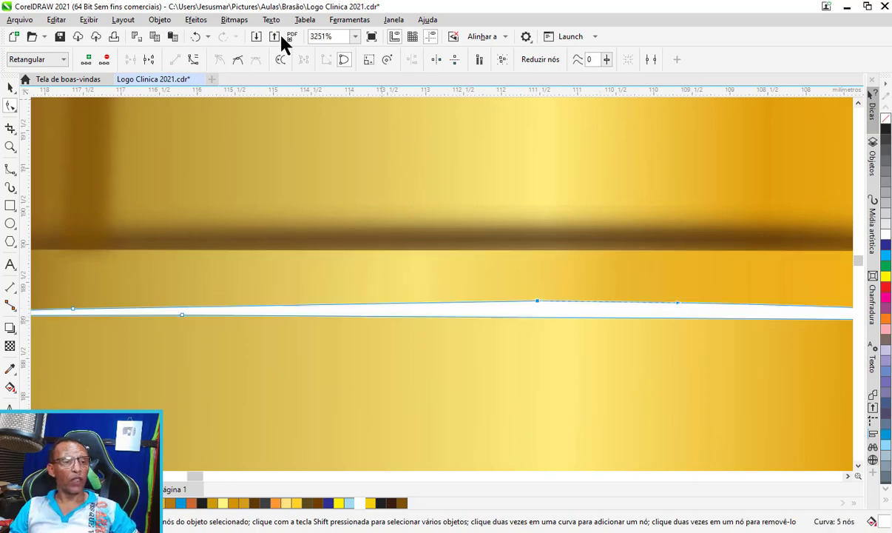
Step: Apply a 0.9-pixel Gaussian blur to the white collar highlight strip
click(191, 20)
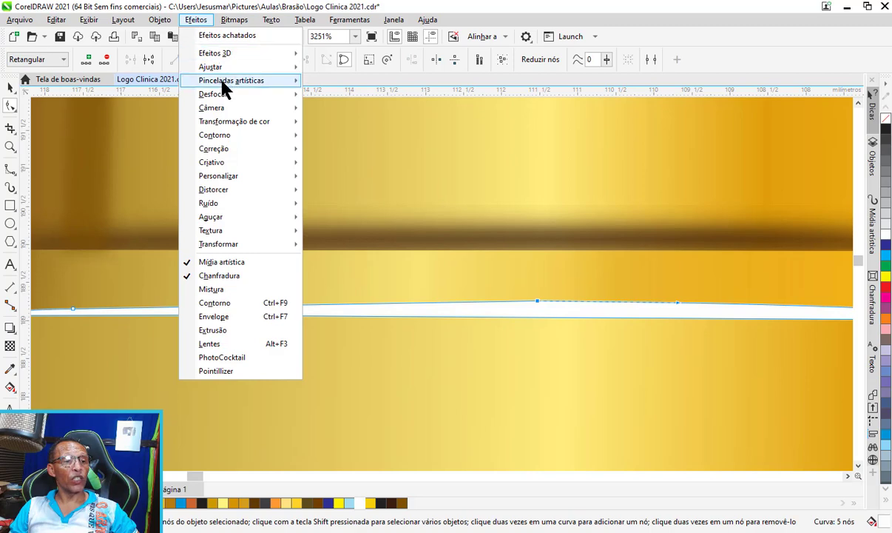
mouse_move(230, 80)
mouse_move(212, 94)
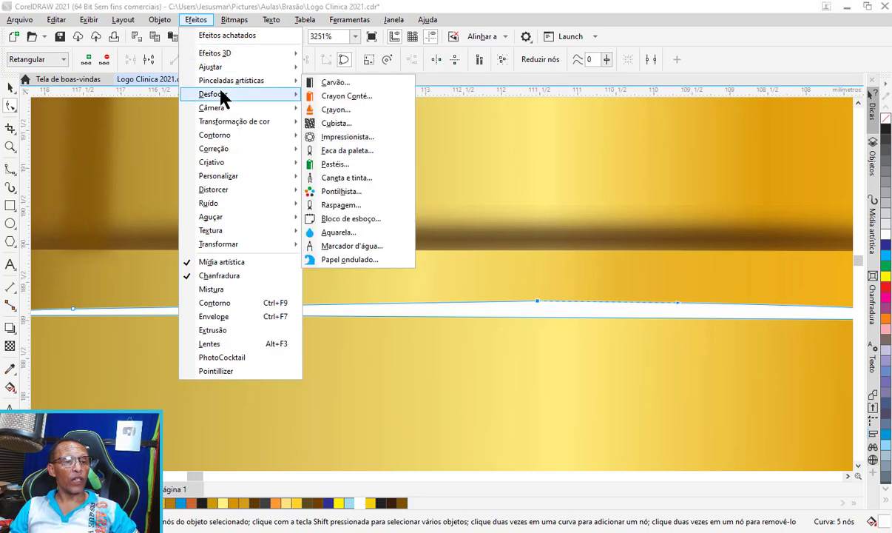
click(380, 124)
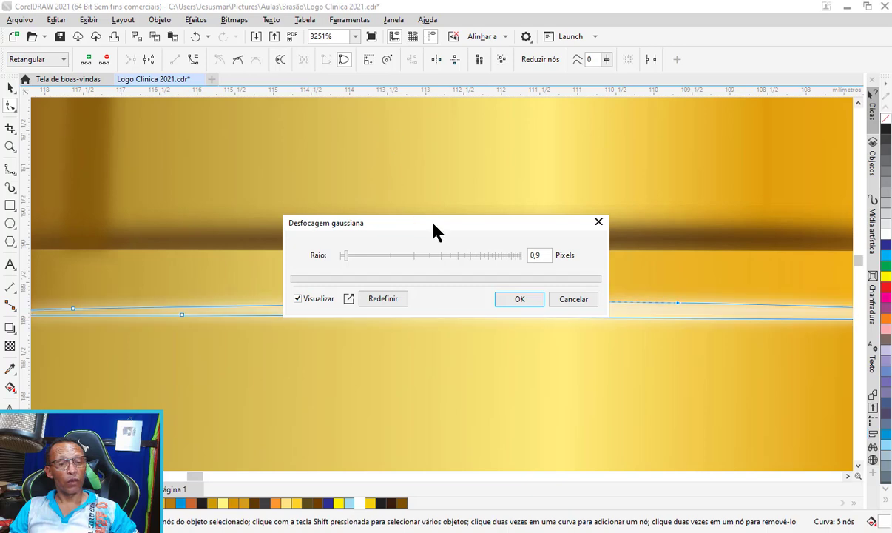
drag(432, 228, 450, 131)
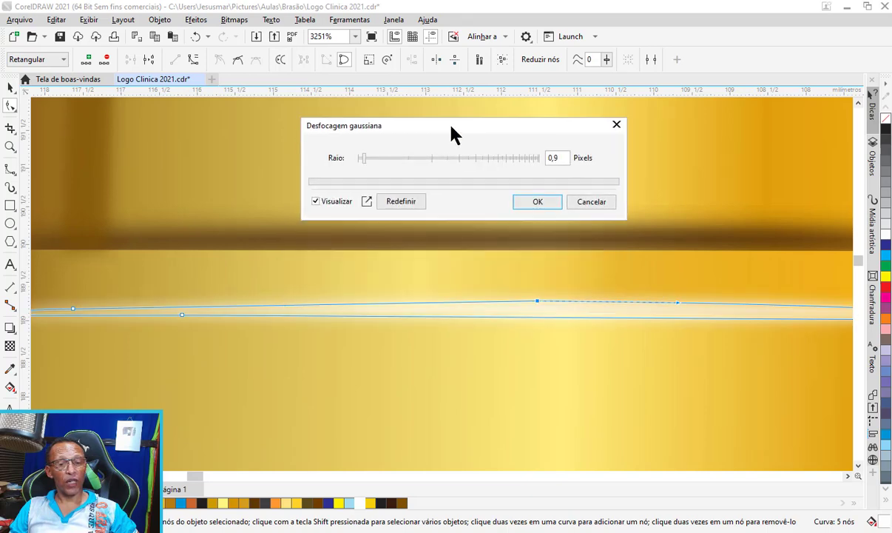
click(548, 201)
scroll(549, 236, down, 3)
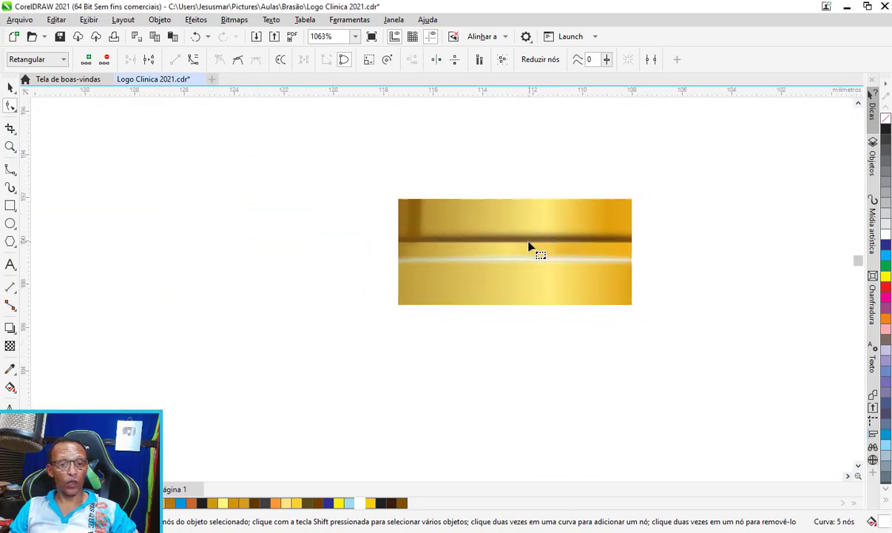
Step: Select the collar highlight and give it a uniform transparency of 38
scroll(522, 240, down, 2)
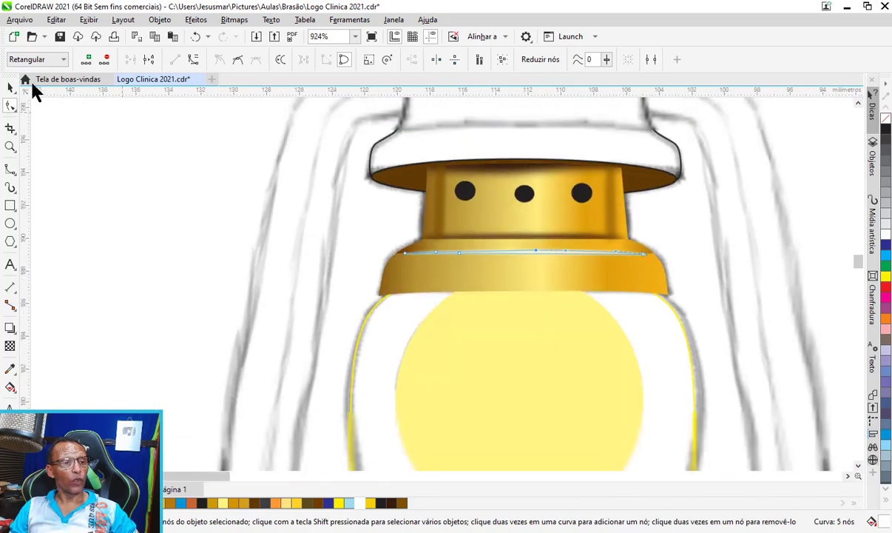
click(10, 88)
click(124, 148)
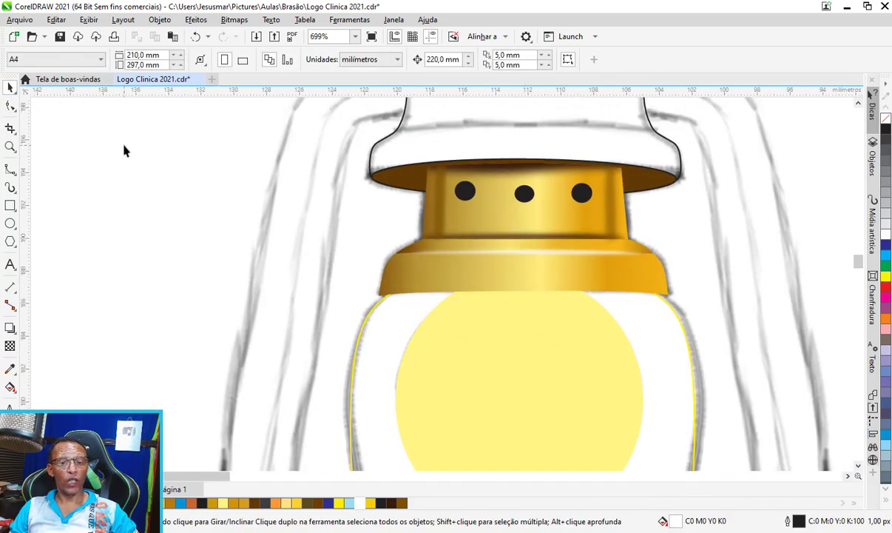
scroll(408, 162, down, 2)
scroll(413, 218, up, 2)
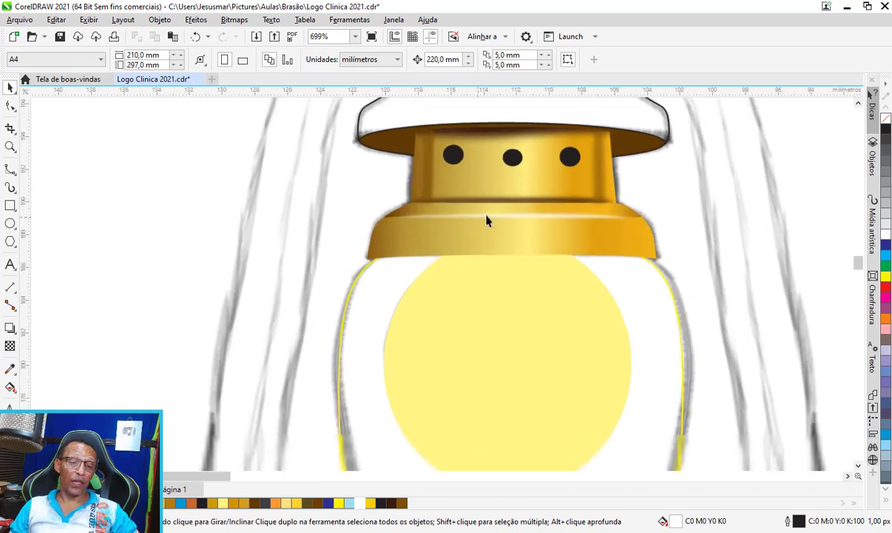
scroll(487, 219, up, 1)
click(522, 220)
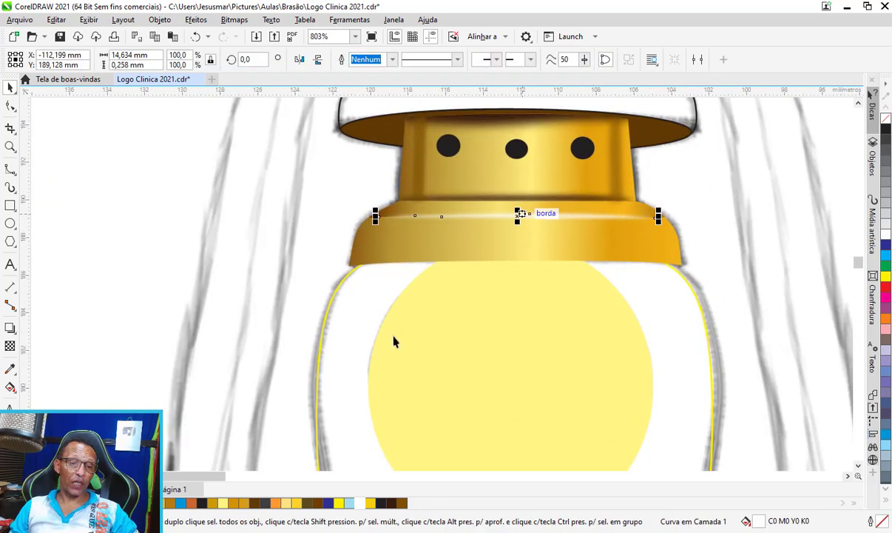
click(10, 346)
click(513, 226)
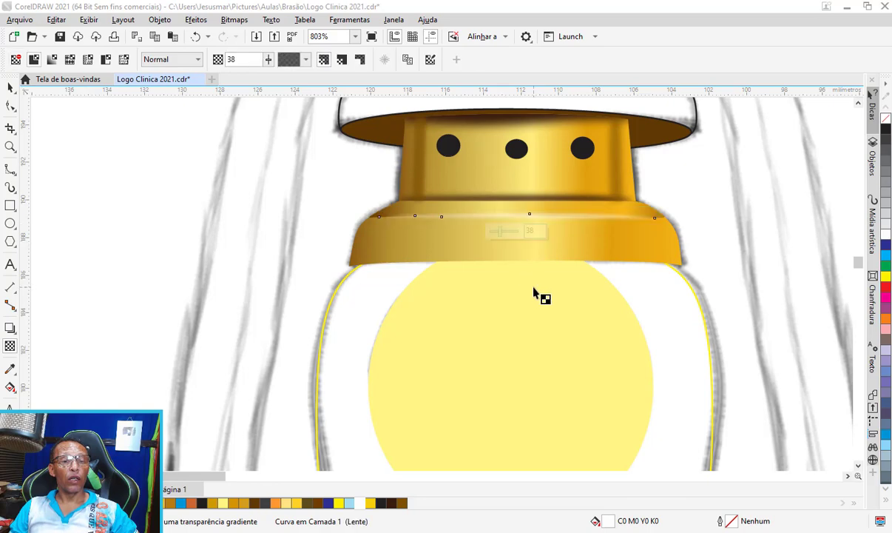
click(11, 87)
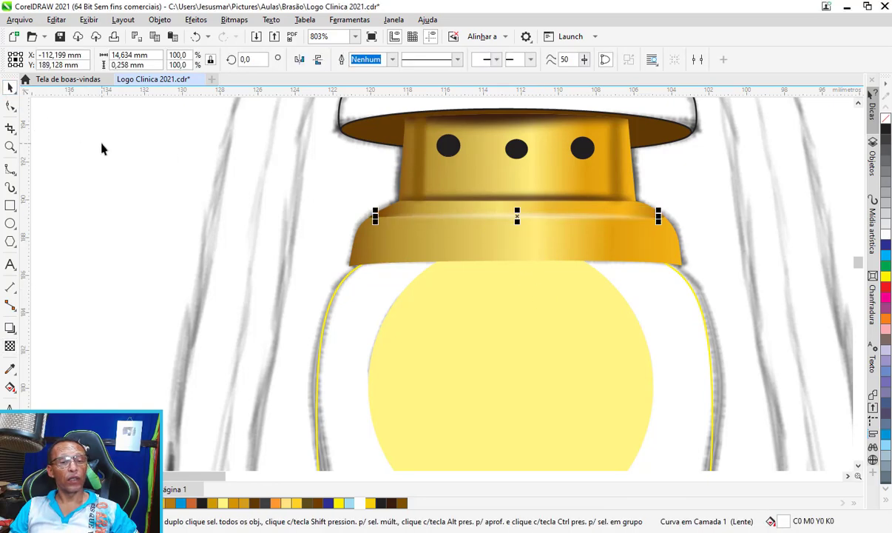
Step: Clear the selection and select the yellow glow ellipse
key(Escape)
scroll(590, 252, down, 1)
scroll(590, 252, down, 2)
scroll(579, 247, down, 2)
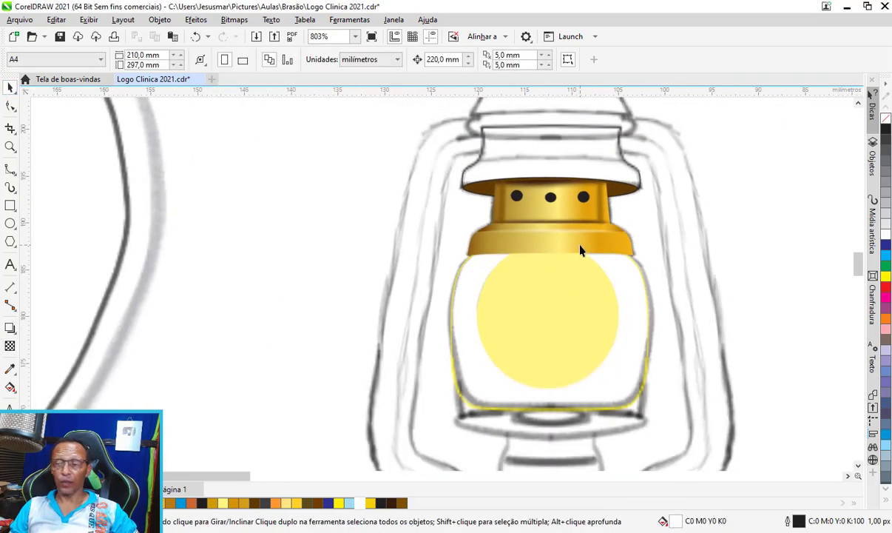
scroll(547, 225, down, 2)
scroll(531, 306, up, 1)
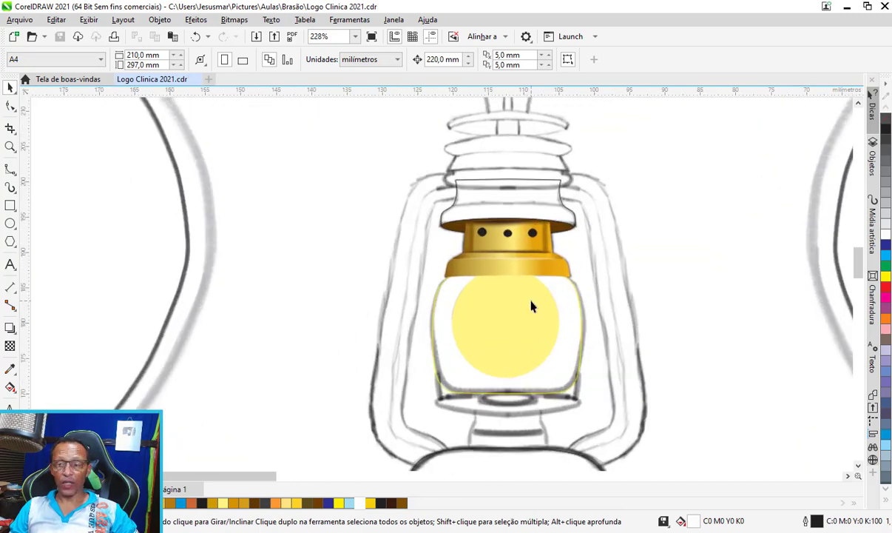
scroll(531, 306, up, 3)
click(497, 324)
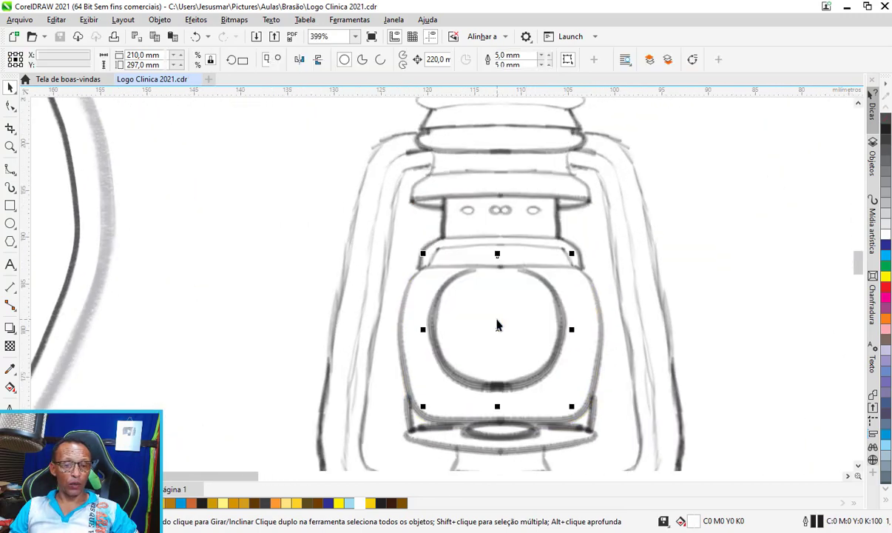
scroll(510, 316, up, 2)
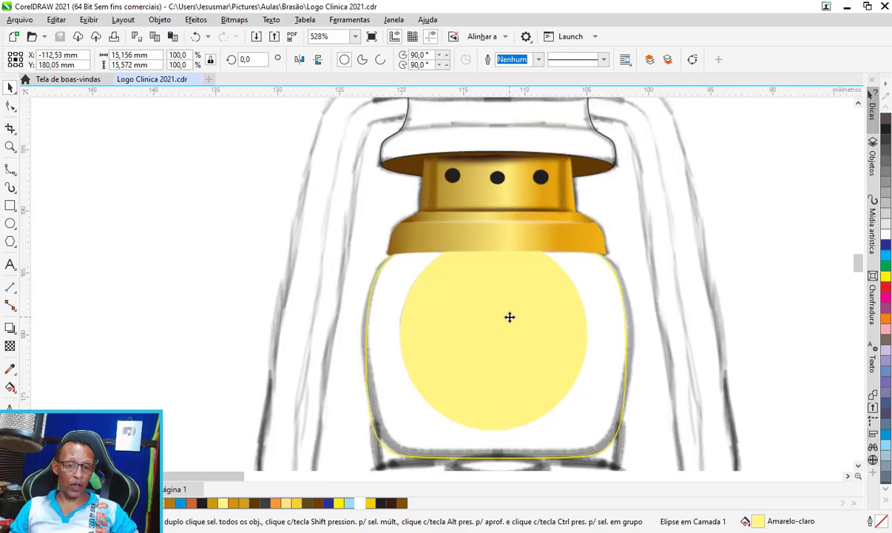
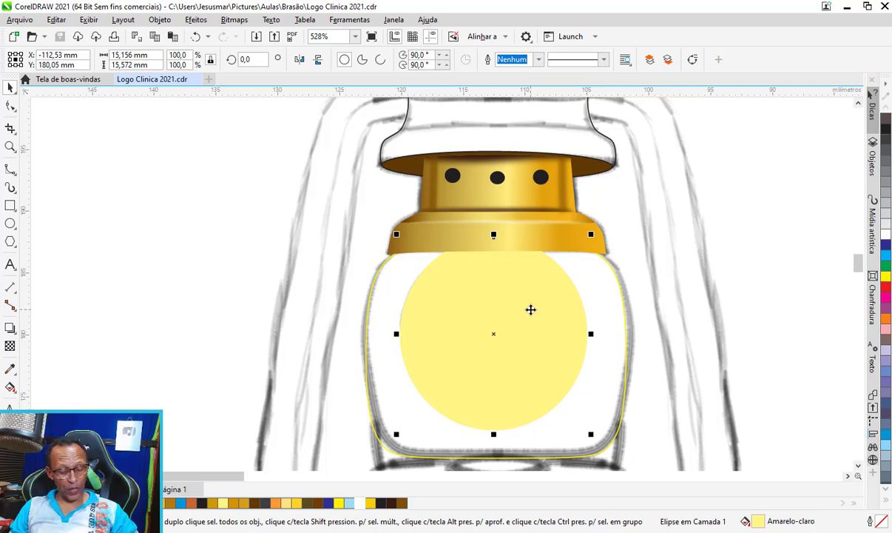
Step: Place a light-orange copy of the yellow circle, scaled to 114%, one level behind it
key(ctrl+d)
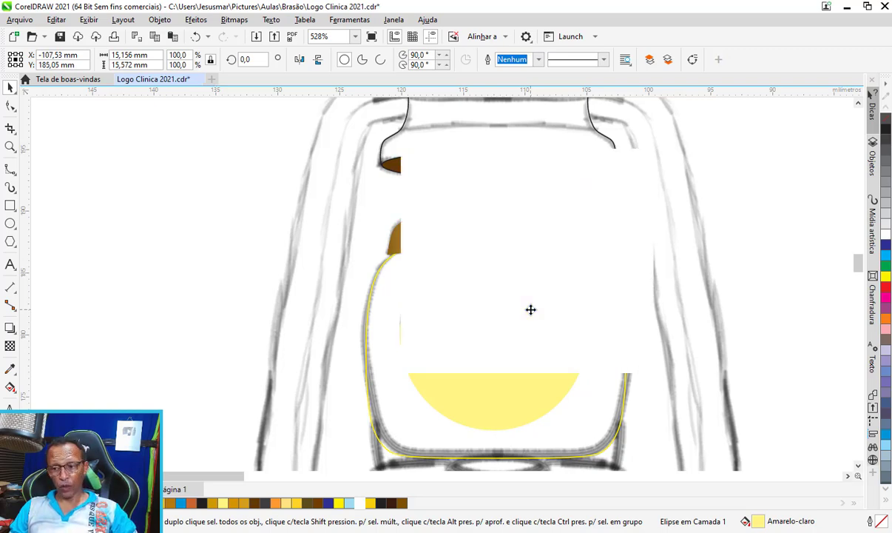
scroll(530, 309, down, 1)
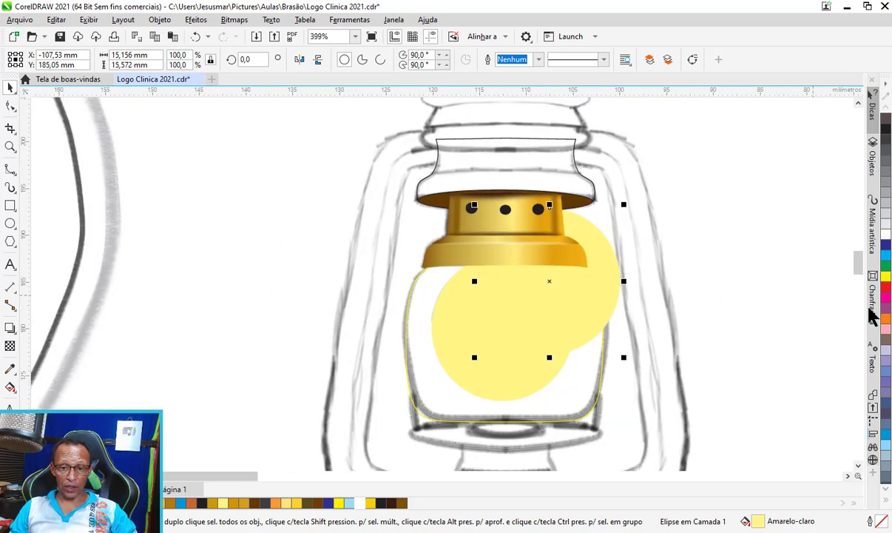
click(278, 503)
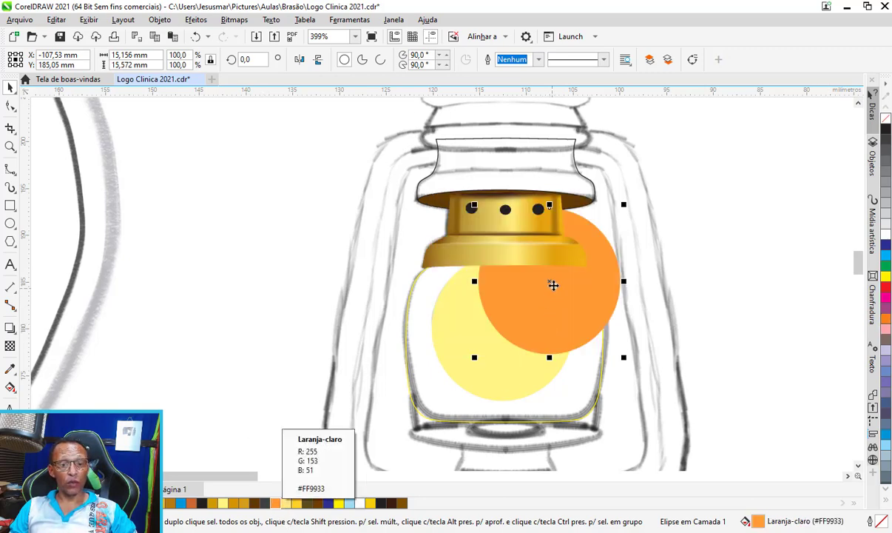
drag(553, 285, 502, 331)
scroll(474, 333, up, 1)
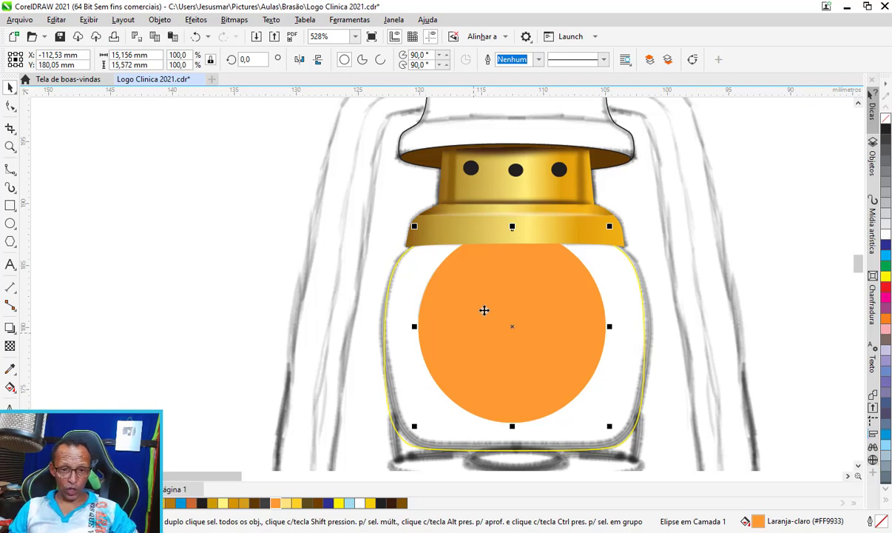
drag(610, 226, 623, 201)
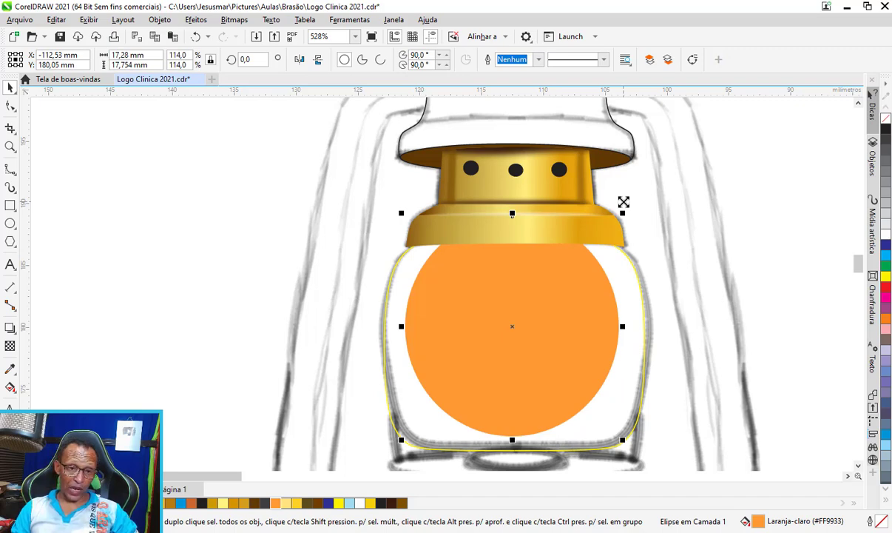
key(ctrl+Page_Down)
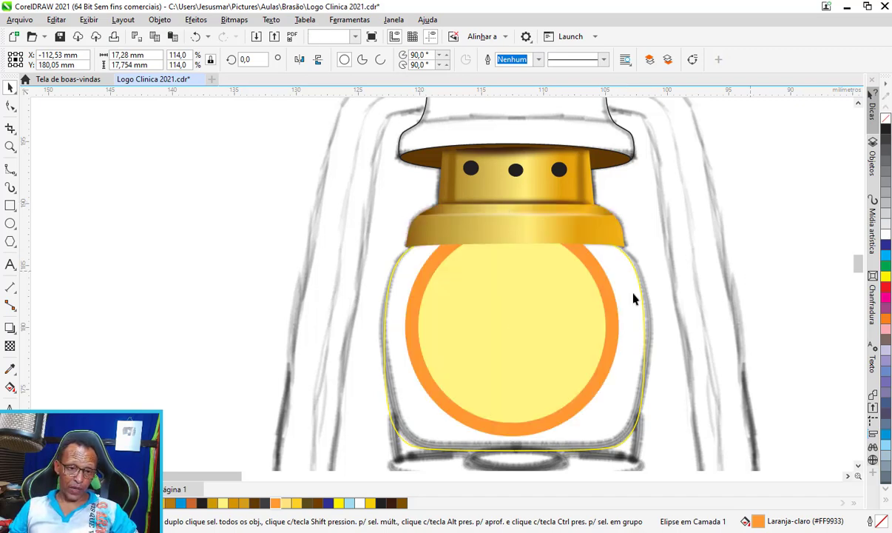
Step: Scale the inner yellow circle down to about 85%
click(523, 320)
scroll(523, 320, up, 1)
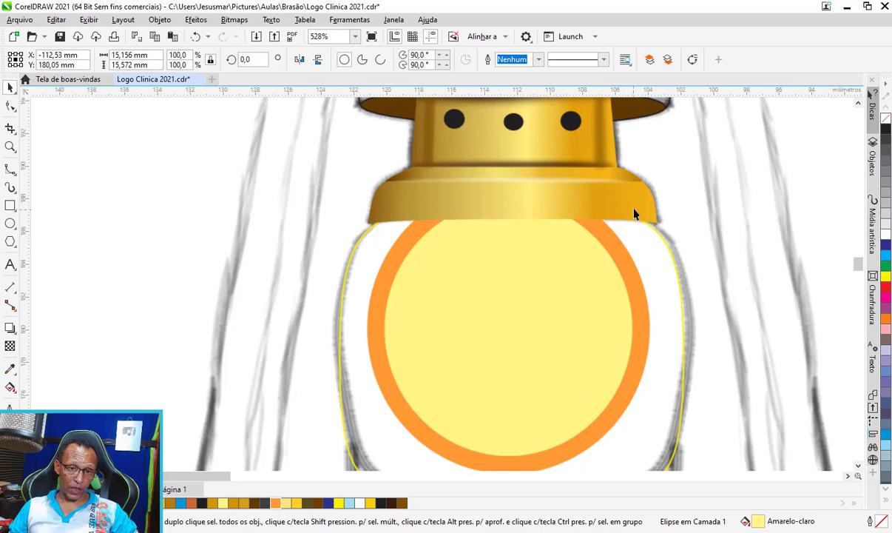
drag(633, 200, 628, 216)
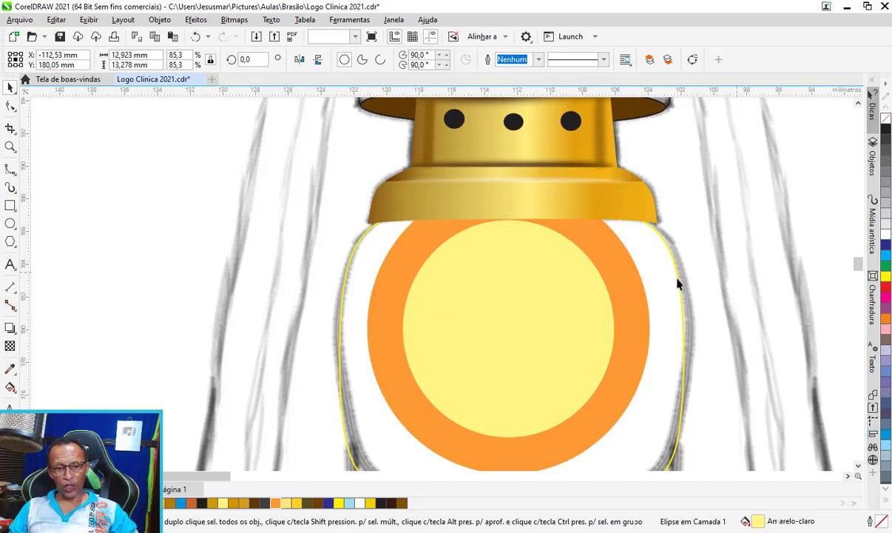
click(577, 313)
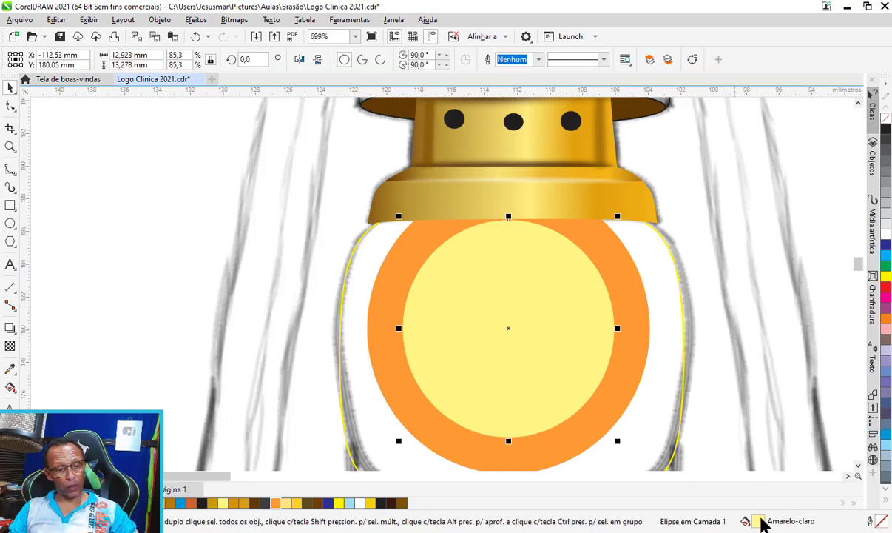
Step: Change the inner circle's fill to a paler custom yellow, #FCEF93
double_click(761, 519)
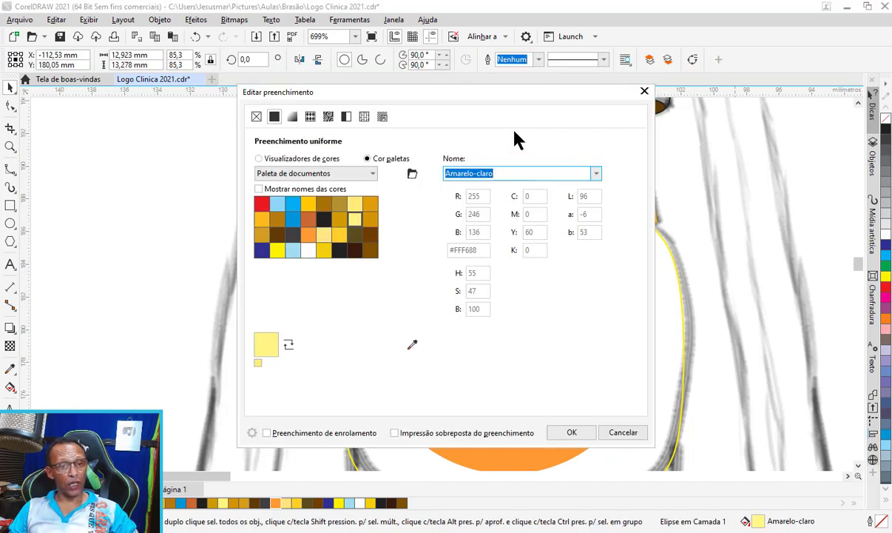
drag(491, 103, 709, 81)
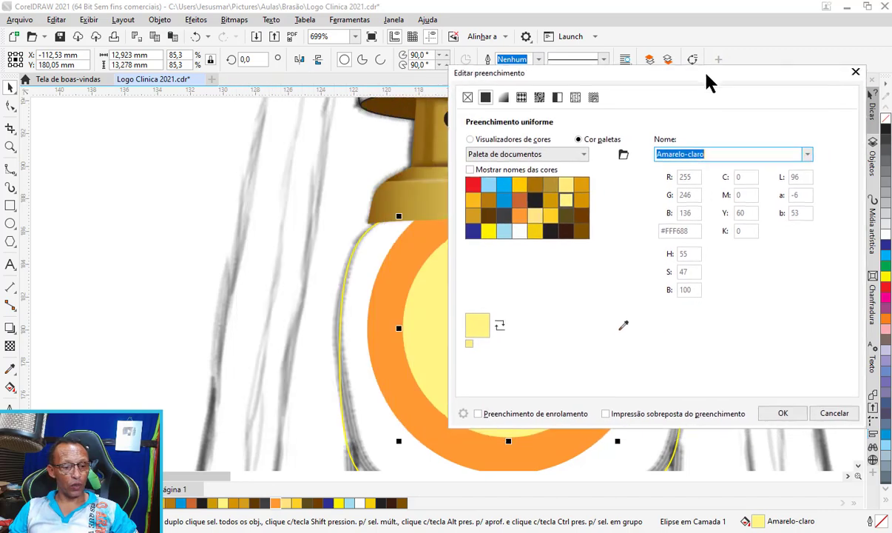
click(501, 139)
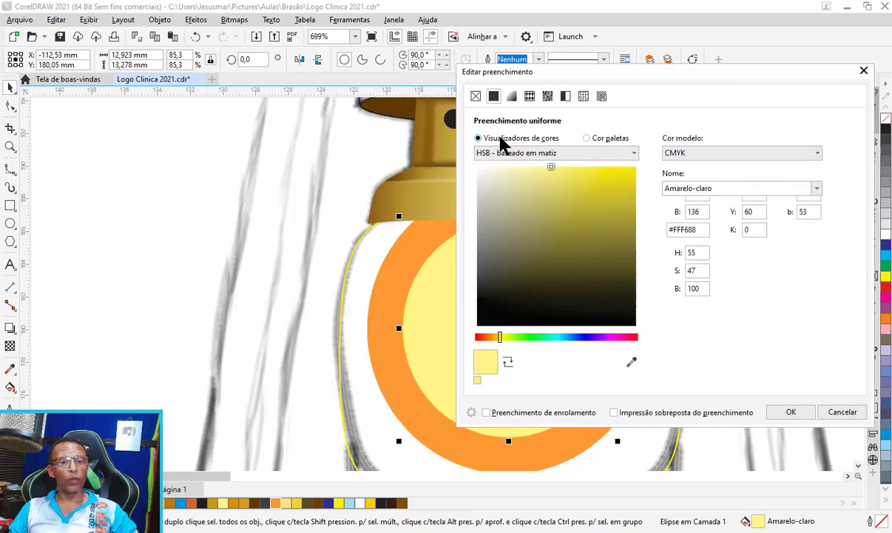
click(498, 336)
click(542, 167)
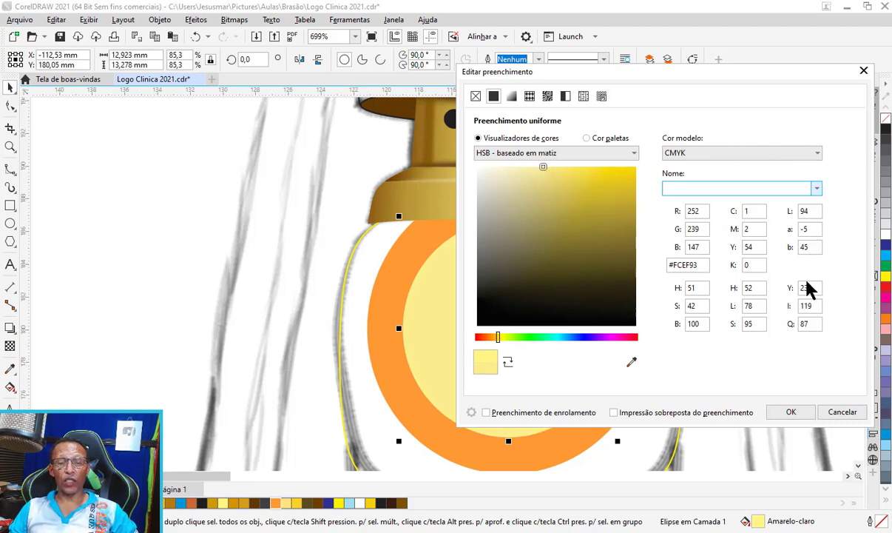
click(792, 413)
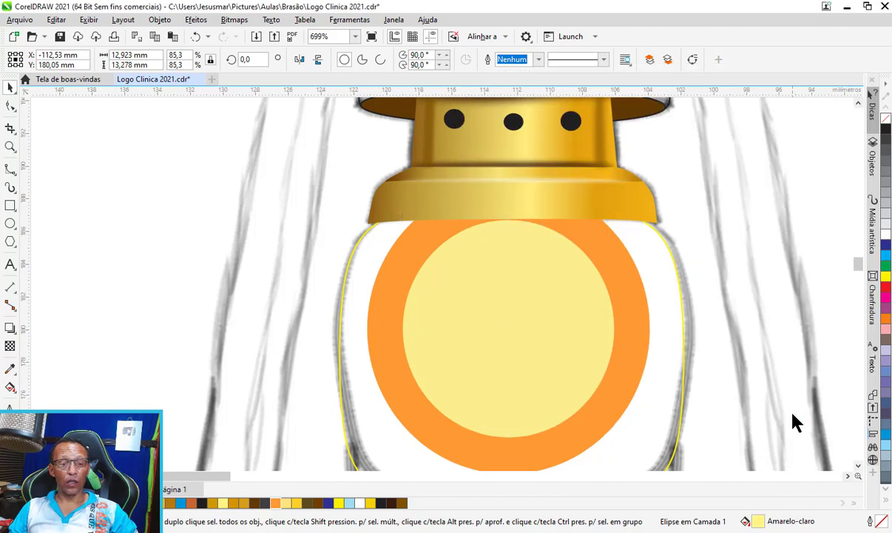
click(647, 347)
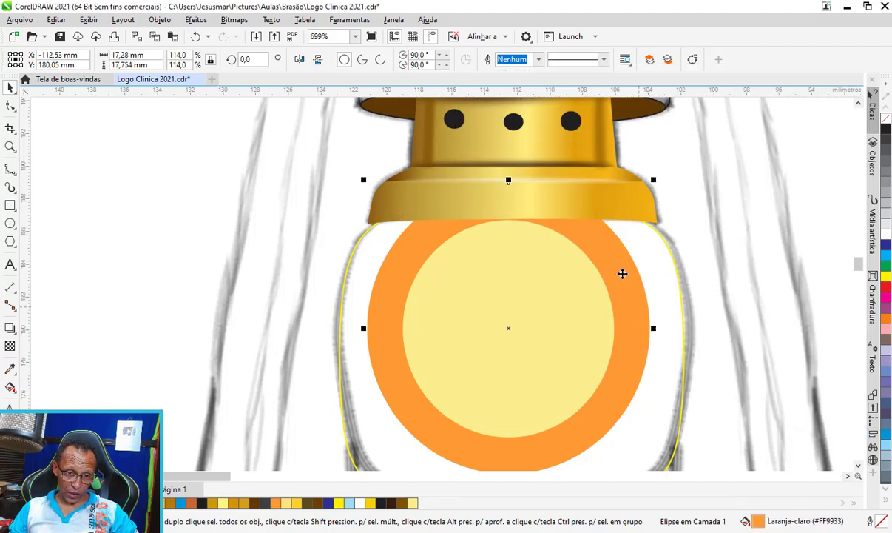
Step: Blur the orange circle with an 18,1-pixel Gaussian blur so it glows
click(197, 20)
mouse_move(214, 94)
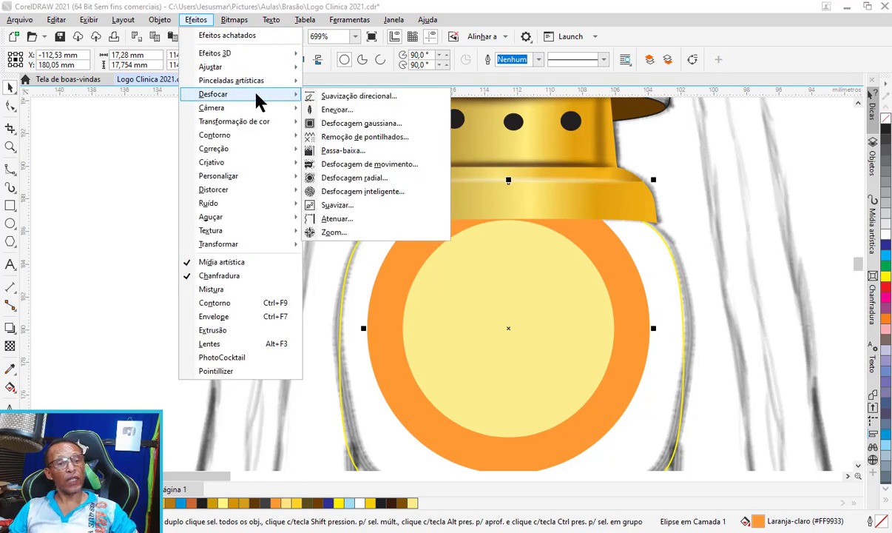
click(378, 125)
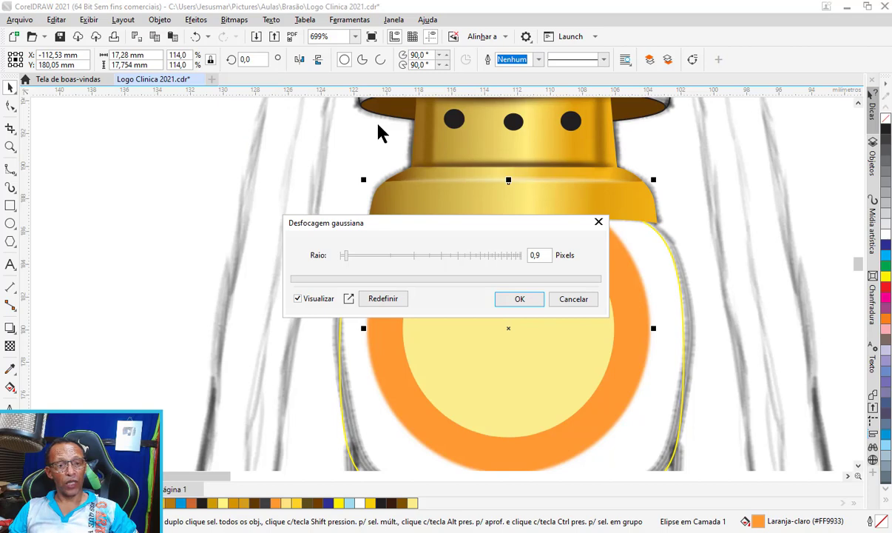
drag(344, 255, 441, 272)
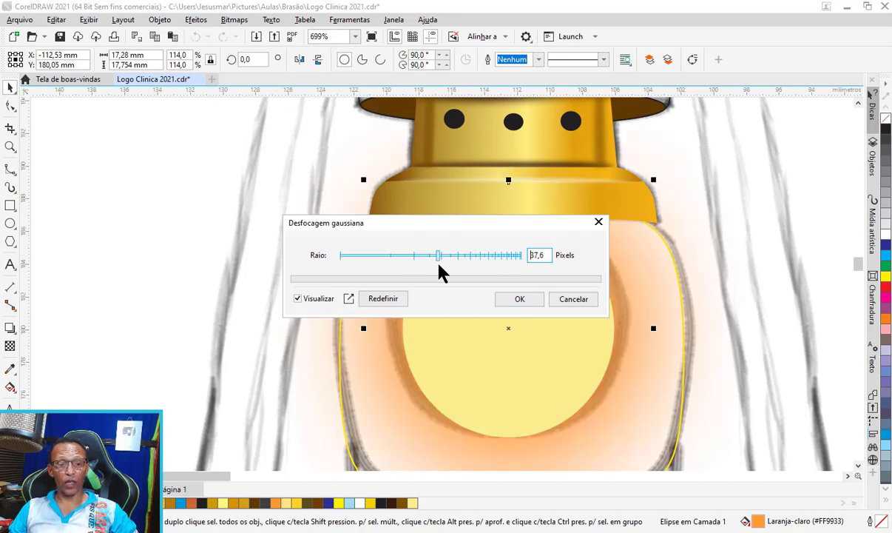
drag(485, 225, 486, 110)
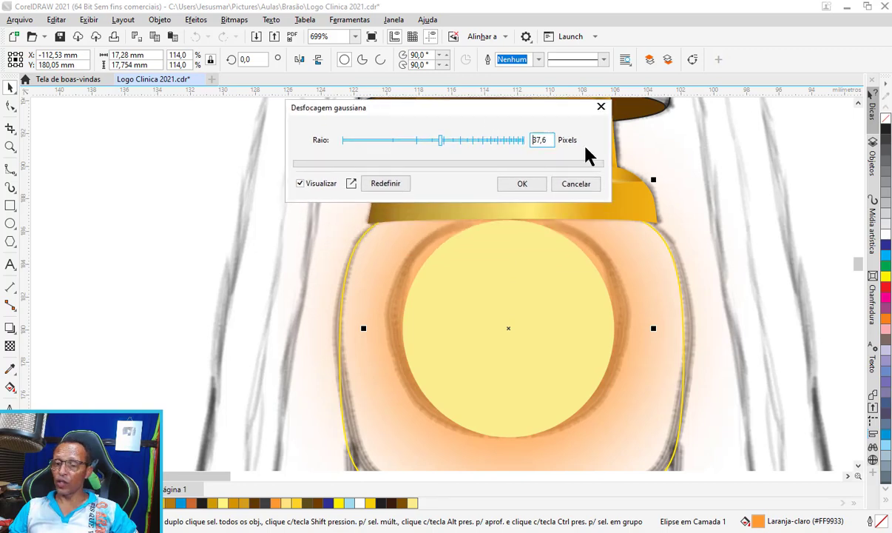
drag(441, 141, 428, 142)
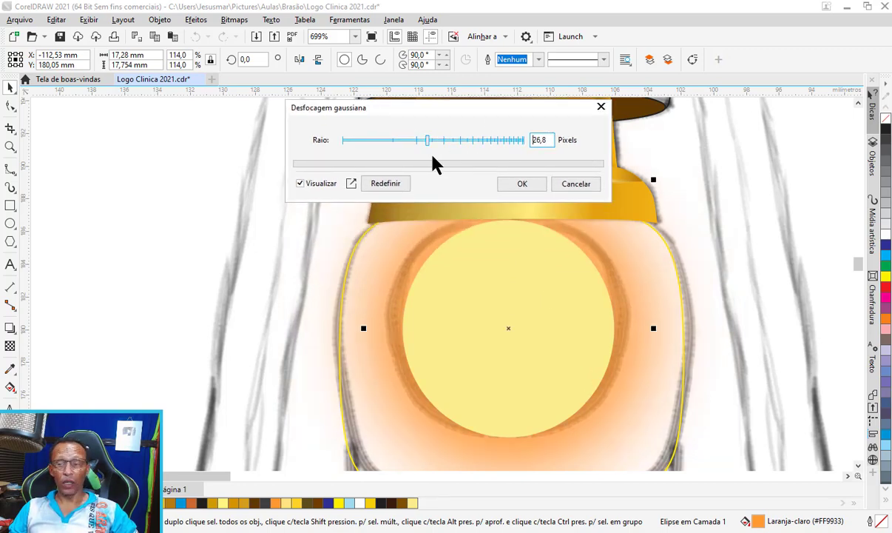
drag(427, 140, 414, 142)
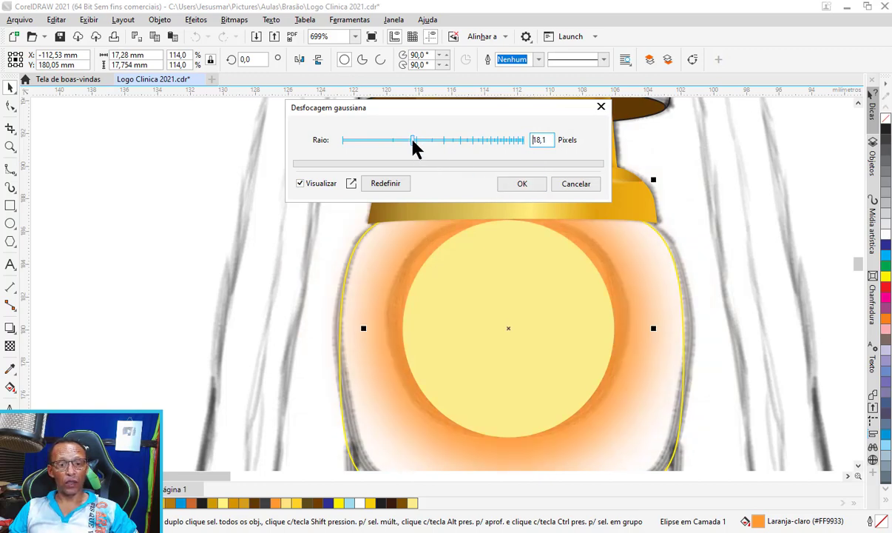
click(522, 184)
scroll(523, 191, down, 2)
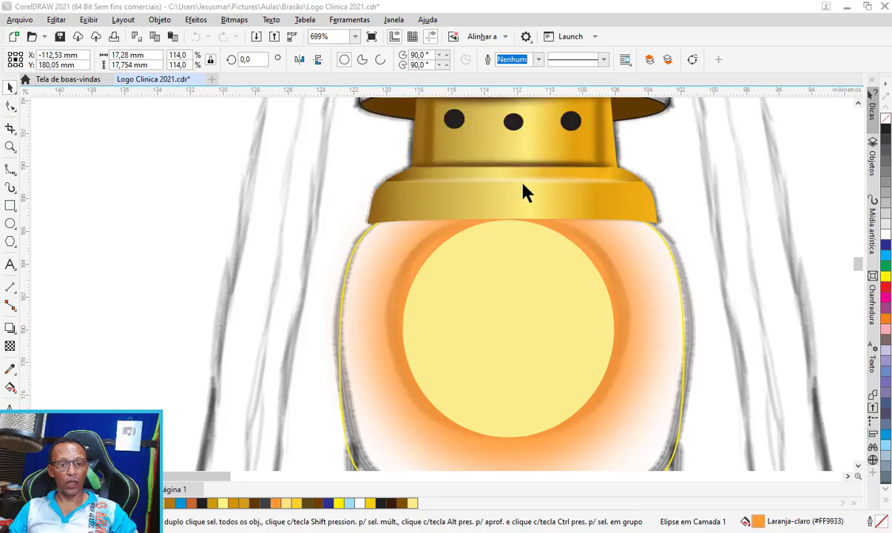
scroll(481, 207, down, 2)
scroll(591, 207, down, 1)
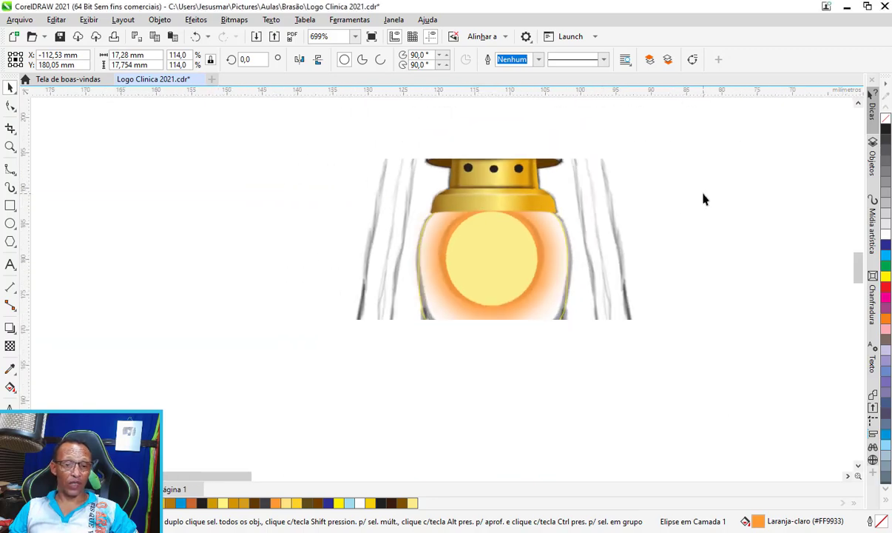
Step: Fill the central glow circle golden yellow #FFD12B
click(702, 196)
click(492, 256)
scroll(492, 256, up, 1)
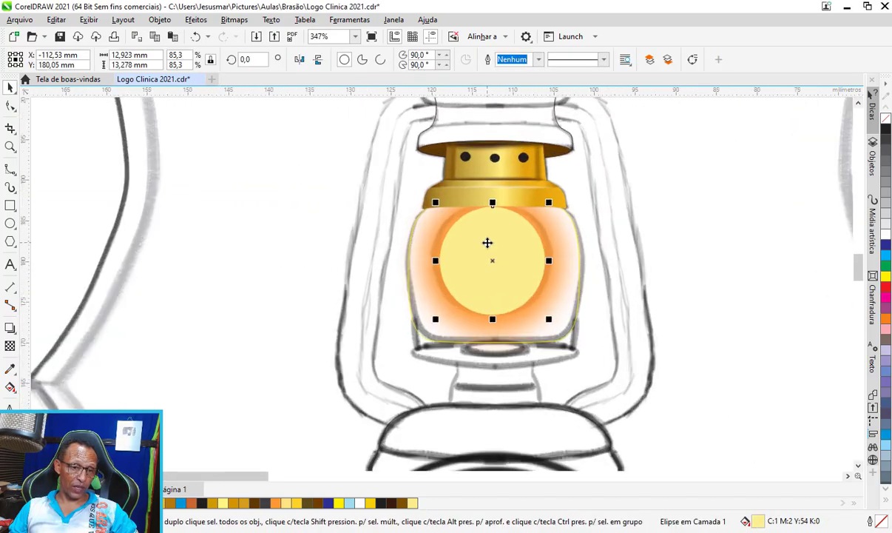
scroll(490, 250, up, 2)
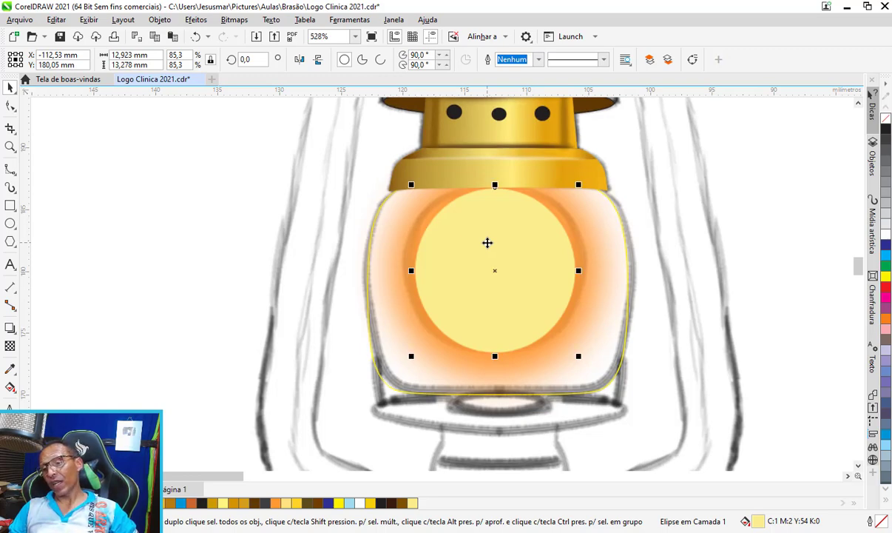
click(294, 502)
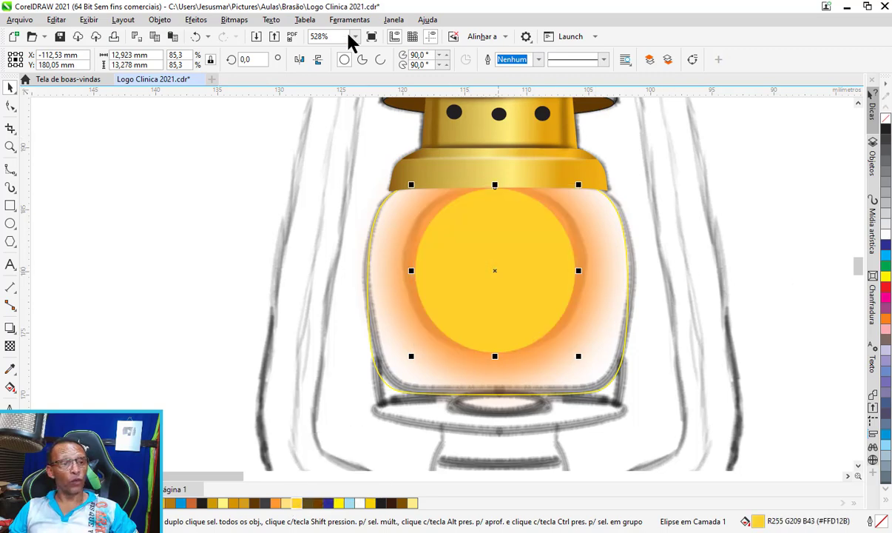
Step: Soften the golden glow ellipse with the 18,1-pixel Gaussian blur
click(193, 20)
mouse_move(213, 94)
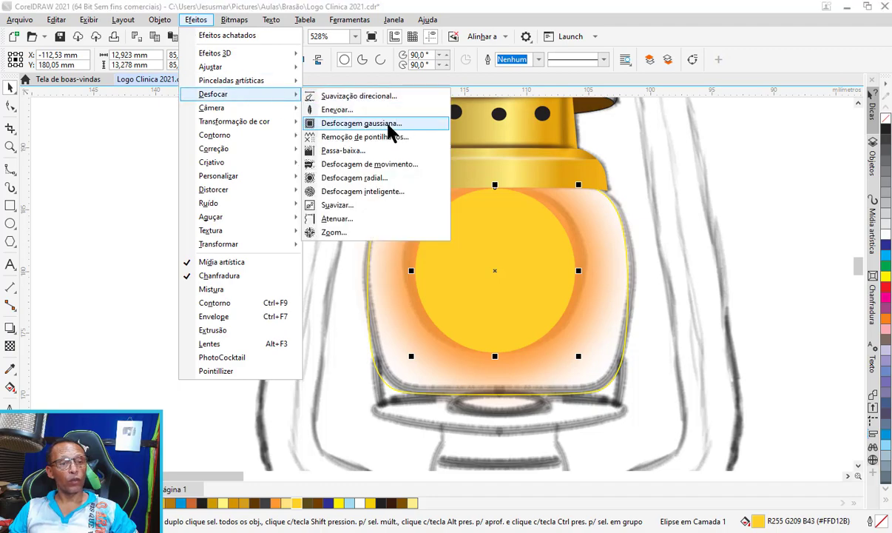
click(390, 127)
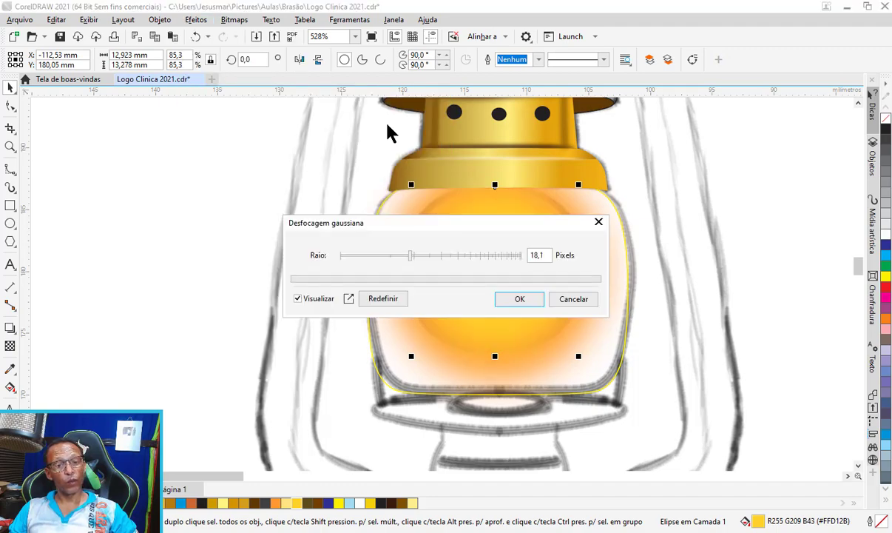
drag(467, 220, 690, 78)
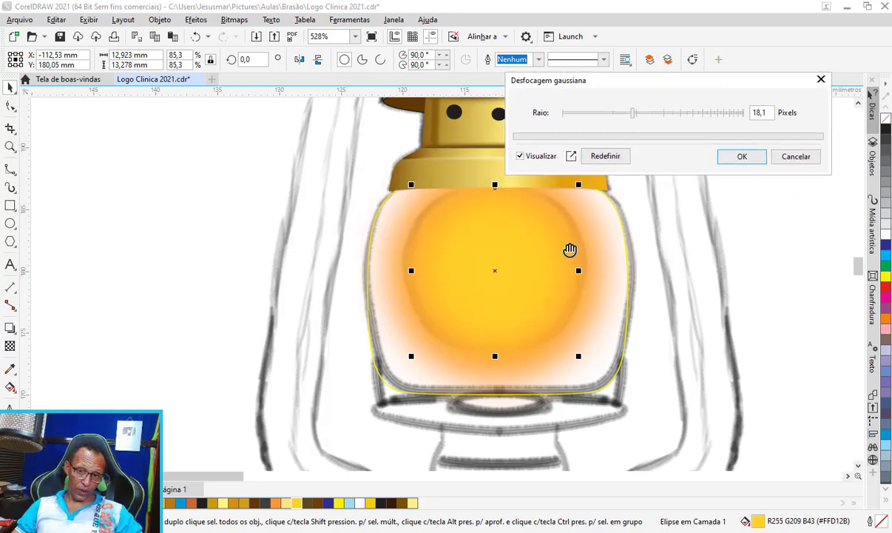
click(740, 157)
scroll(501, 250, down, 1)
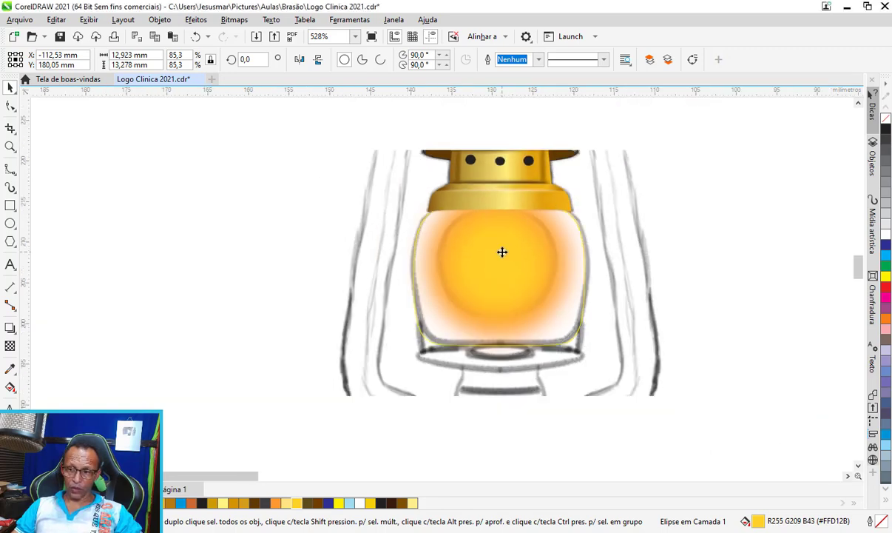
scroll(500, 244, down, 1)
scroll(564, 256, down, 1)
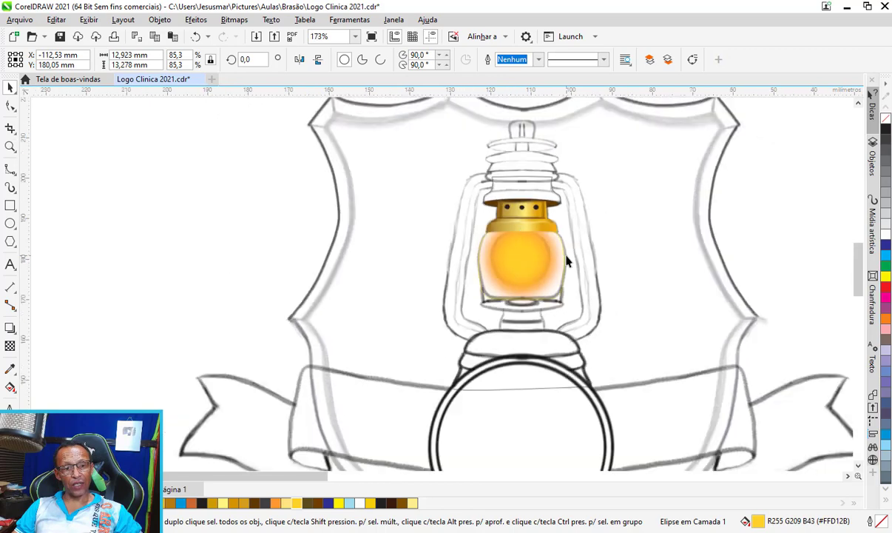
scroll(564, 254, down, 1)
scroll(547, 253, up, 1)
scroll(533, 252, up, 1)
scroll(533, 251, up, 2)
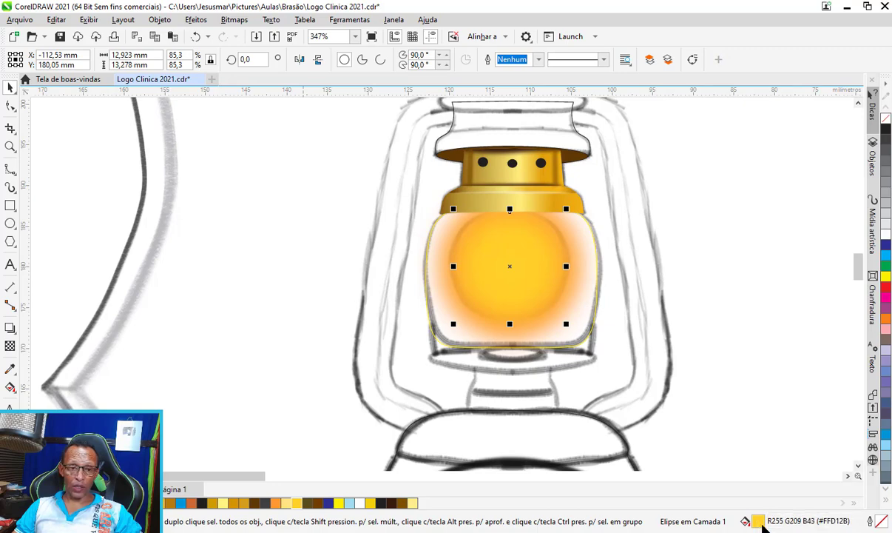
Step: Recolour the blurred glow from golden yellow to pale lemon yellow #FFFD73
double_click(759, 521)
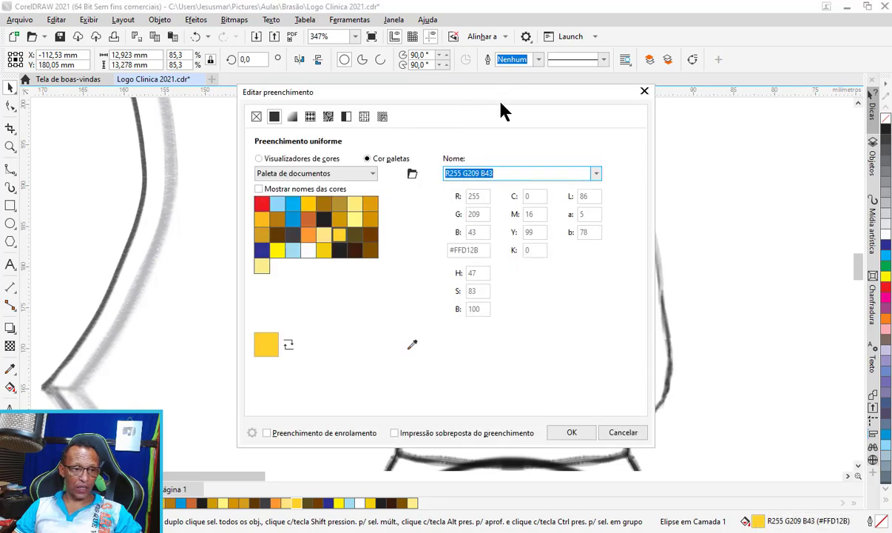
drag(500, 103, 814, 115)
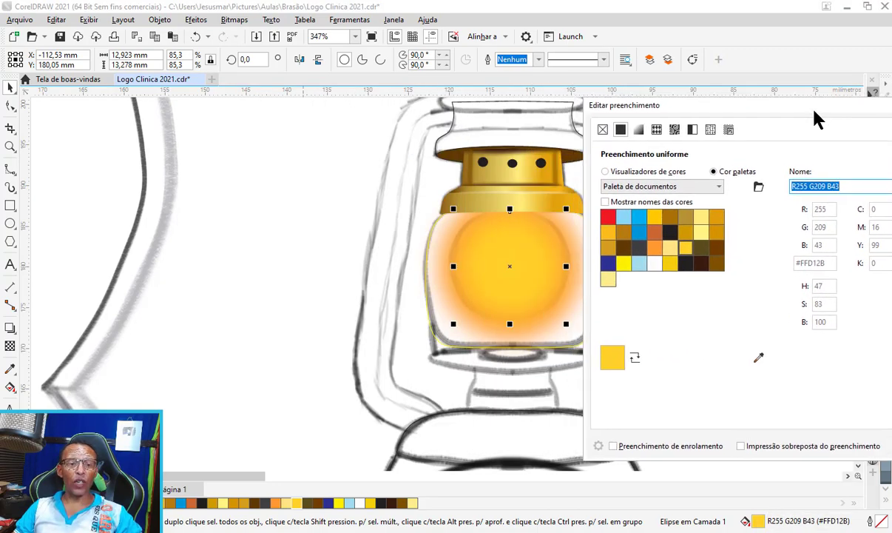
click(625, 177)
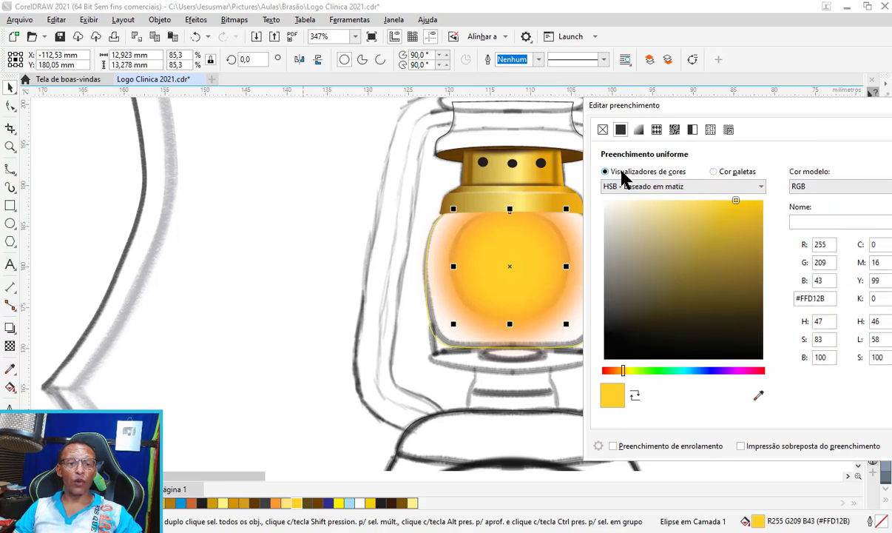
click(691, 200)
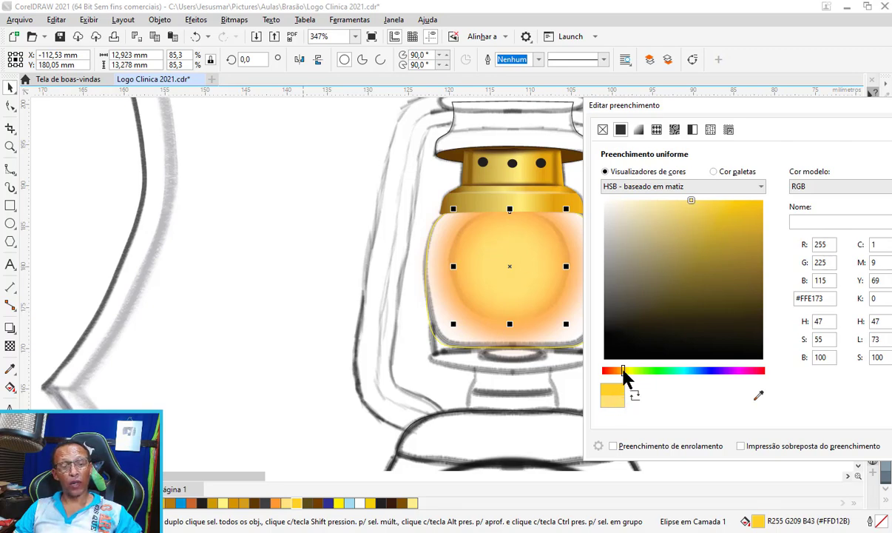
drag(623, 369, 627, 370)
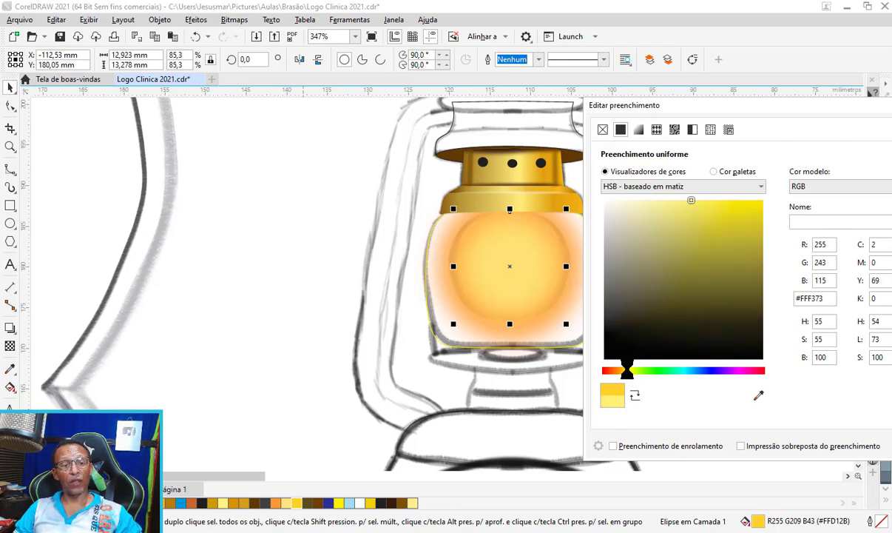
drag(627, 370, 629, 370)
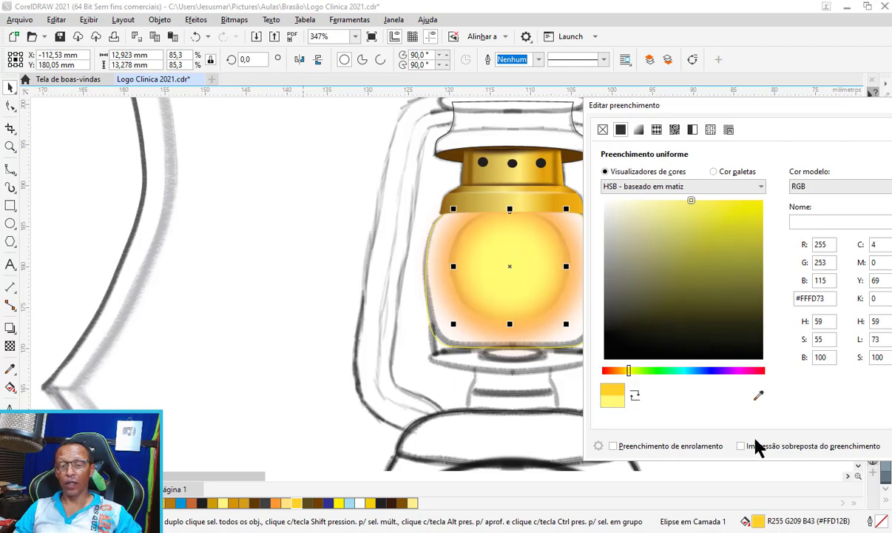
double_click(722, 111)
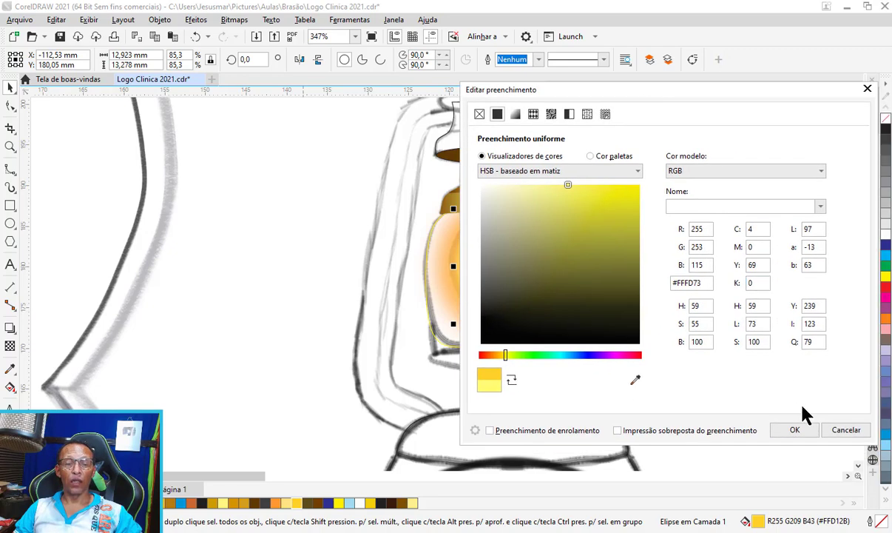
click(794, 431)
Step: Zoom in on the rim beneath the lantern glass and switch to the Ellipse tool (F7)
click(739, 268)
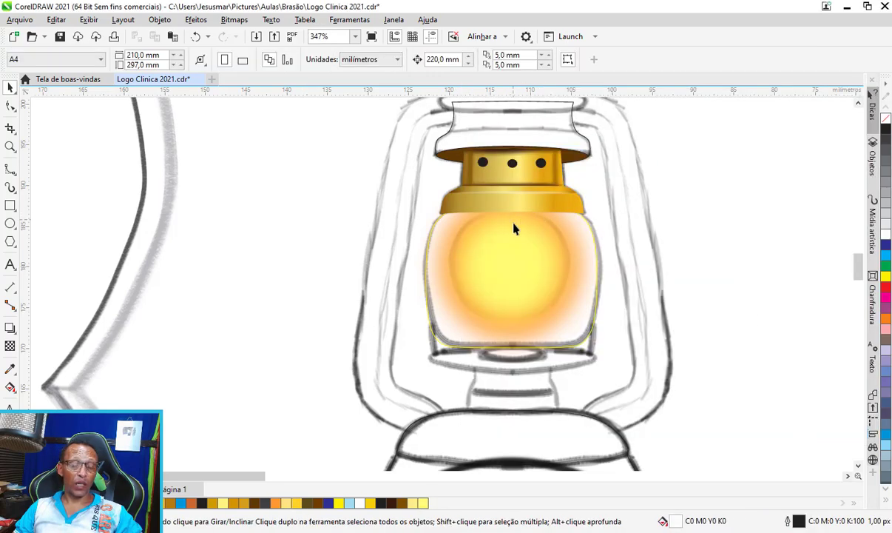
scroll(515, 230, up, 1)
scroll(516, 237, down, 1)
scroll(516, 238, down, 1)
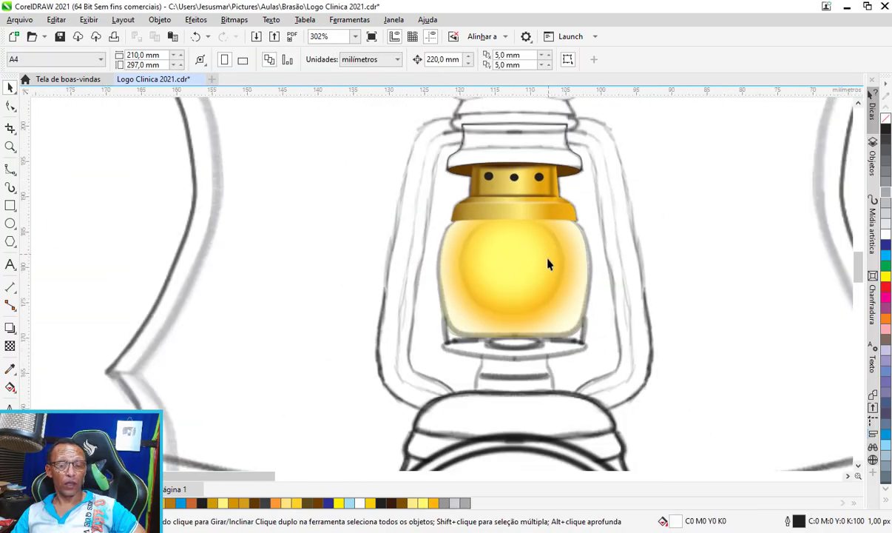
scroll(510, 271, down, 1)
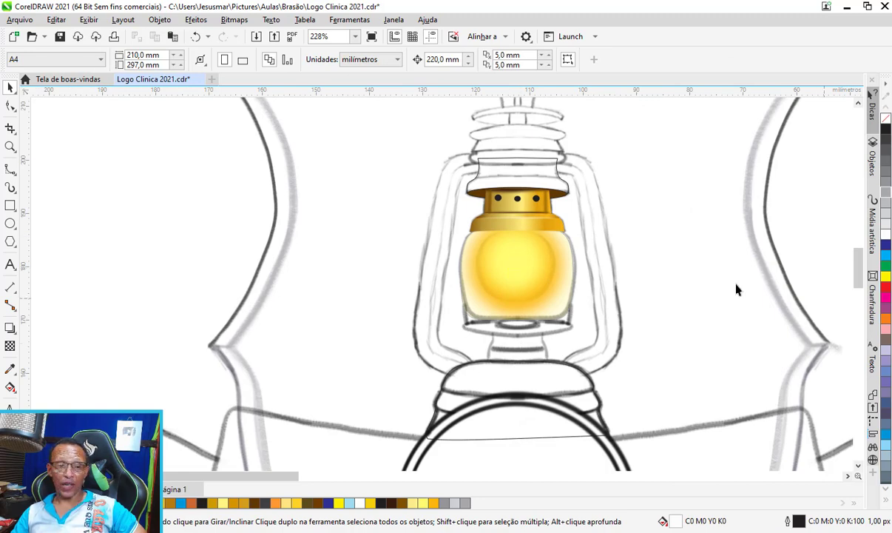
scroll(553, 326, up, 1)
scroll(540, 314, up, 1)
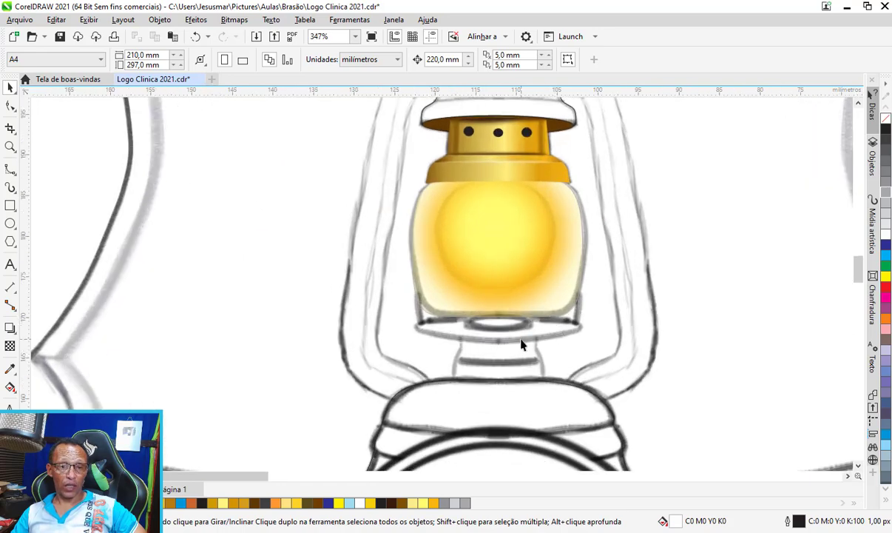
scroll(521, 344, up, 1)
scroll(520, 344, down, 1)
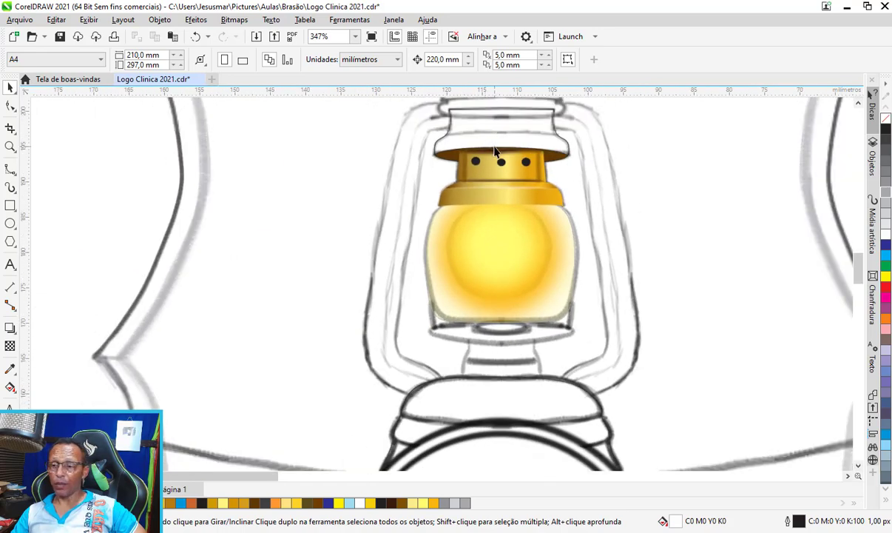
scroll(495, 150, up, 1)
scroll(481, 155, up, 1)
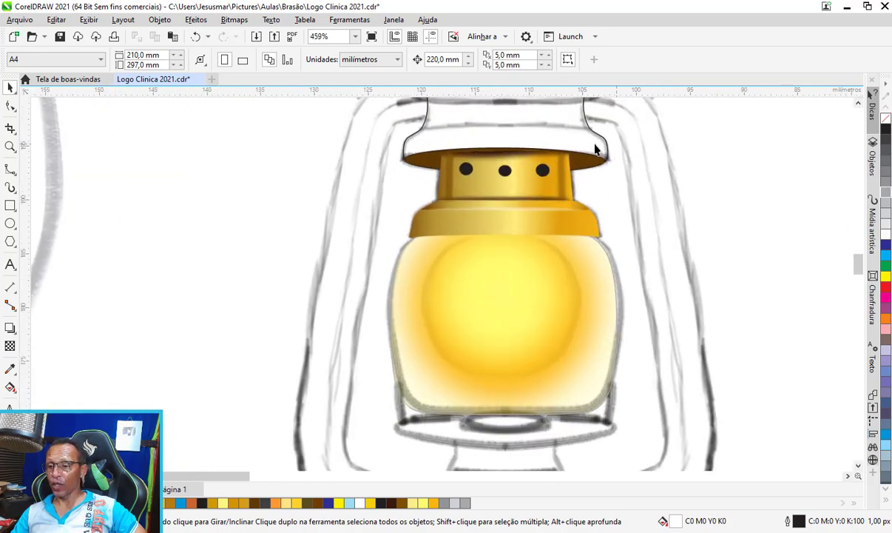
scroll(560, 160, down, 1)
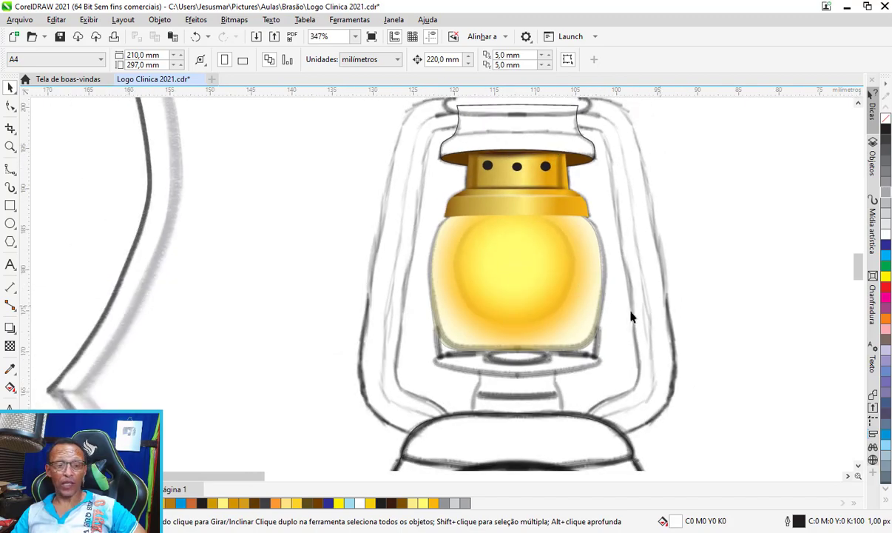
scroll(591, 337, down, 1)
scroll(574, 353, down, 2)
scroll(570, 352, down, 1)
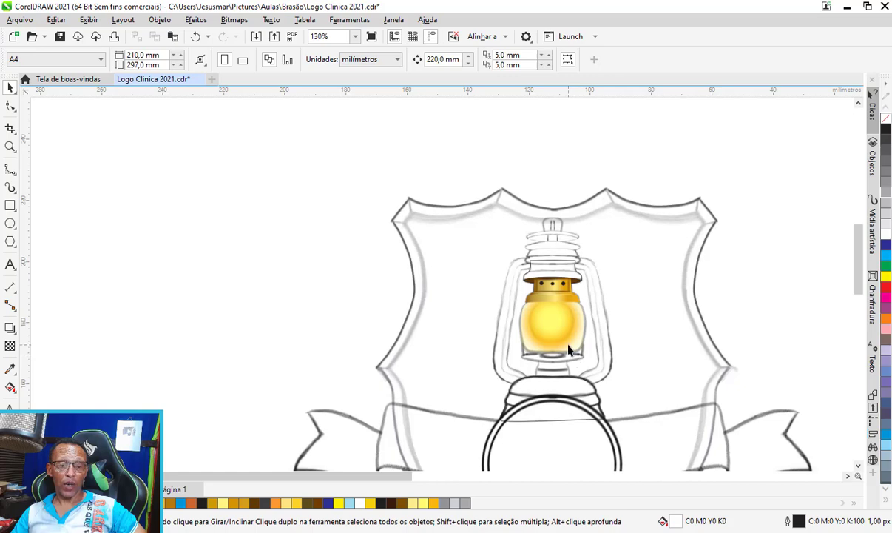
scroll(568, 350, up, 1)
scroll(568, 351, down, 1)
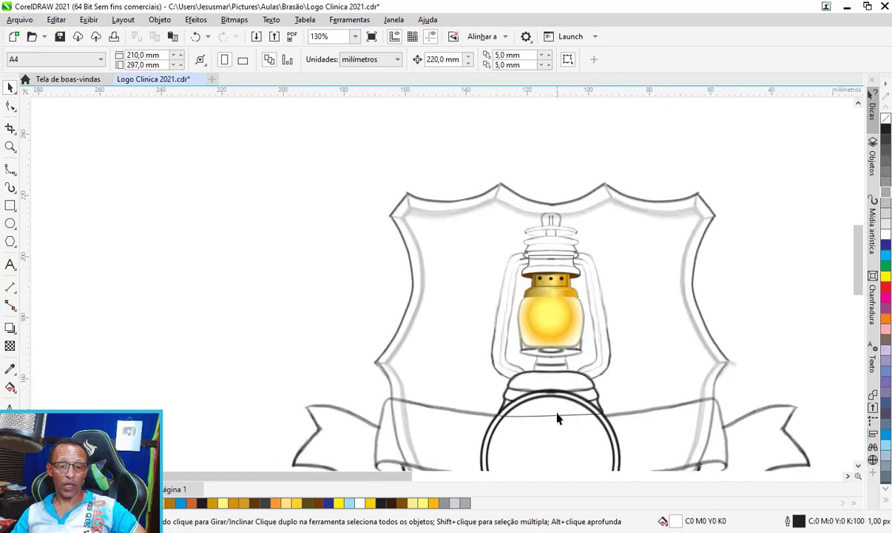
scroll(557, 419, up, 2)
scroll(558, 419, up, 1)
scroll(573, 323, up, 1)
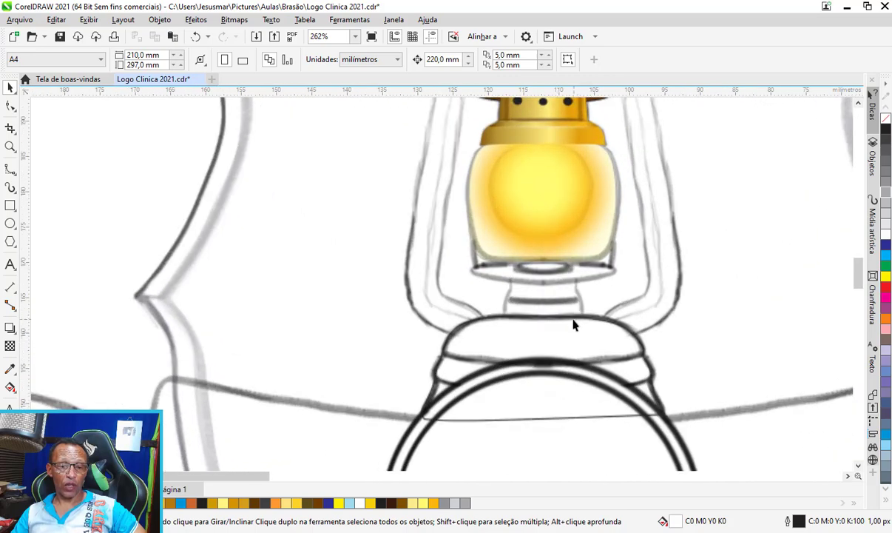
scroll(573, 323, up, 1)
scroll(500, 338, up, 1)
scroll(400, 406, up, 1)
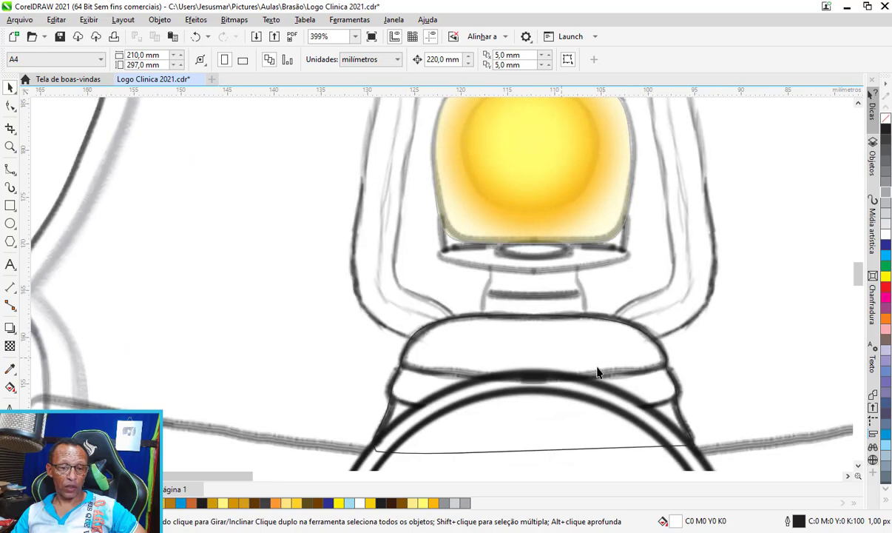
scroll(510, 188, up, 1)
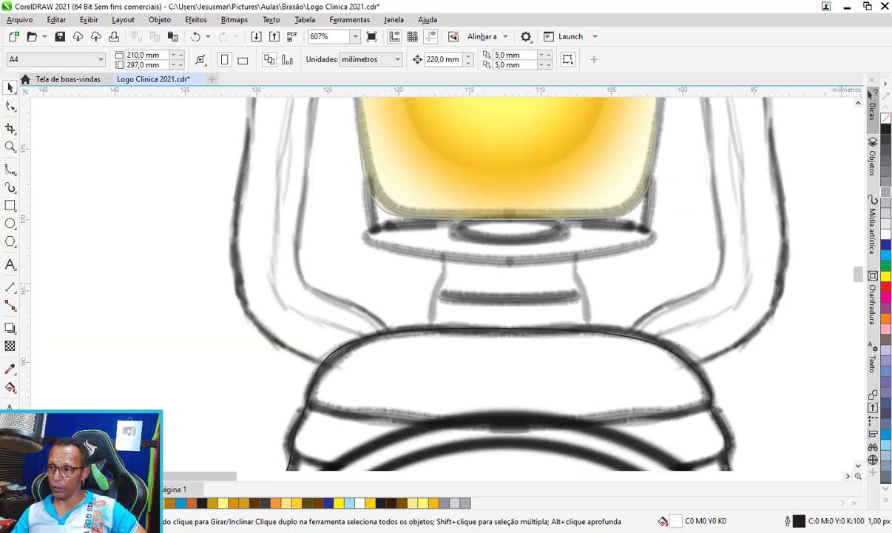
scroll(550, 102, up, 2)
key(F7)
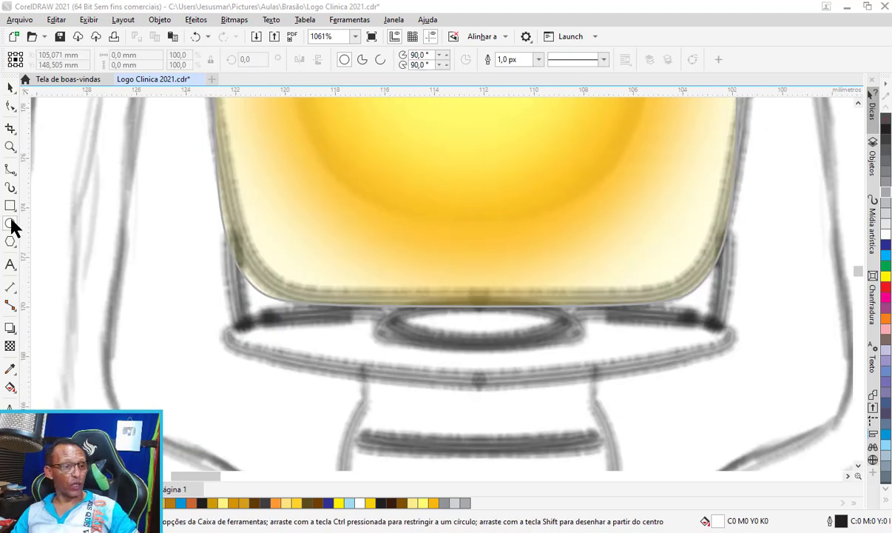
Step: Draw a 3-point ellipse spanning the rim beneath the lantern glass
click(10, 225)
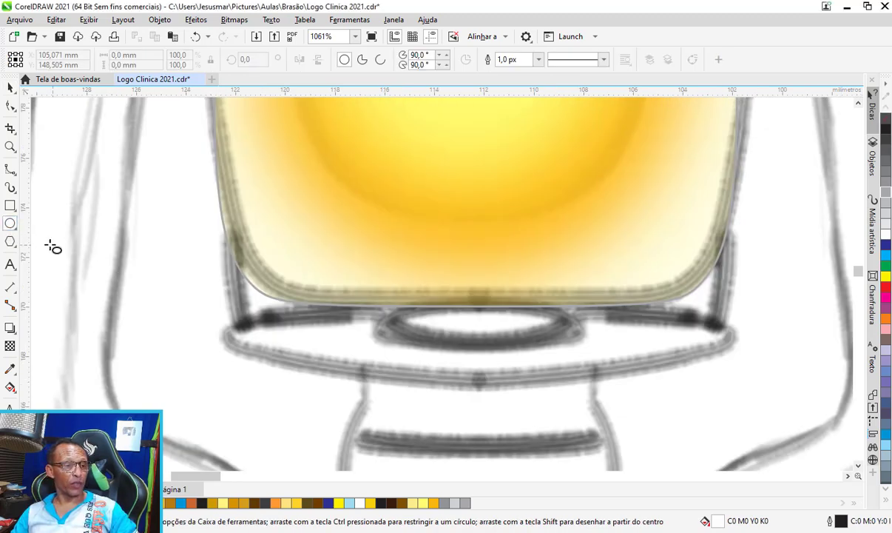
click(10, 225)
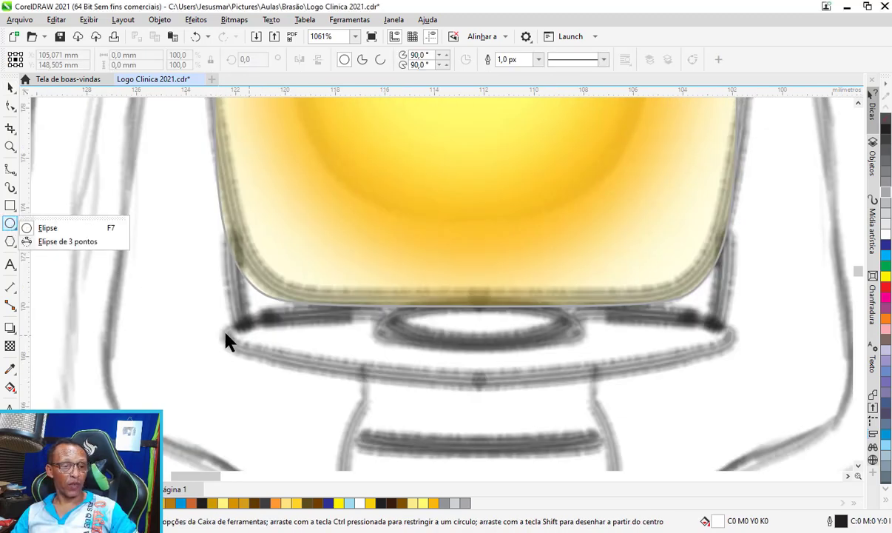
click(54, 230)
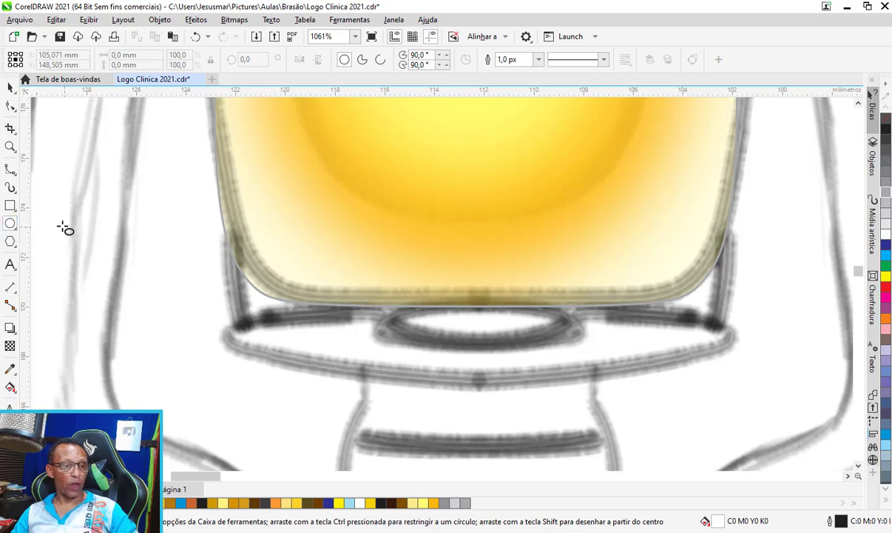
click(14, 227)
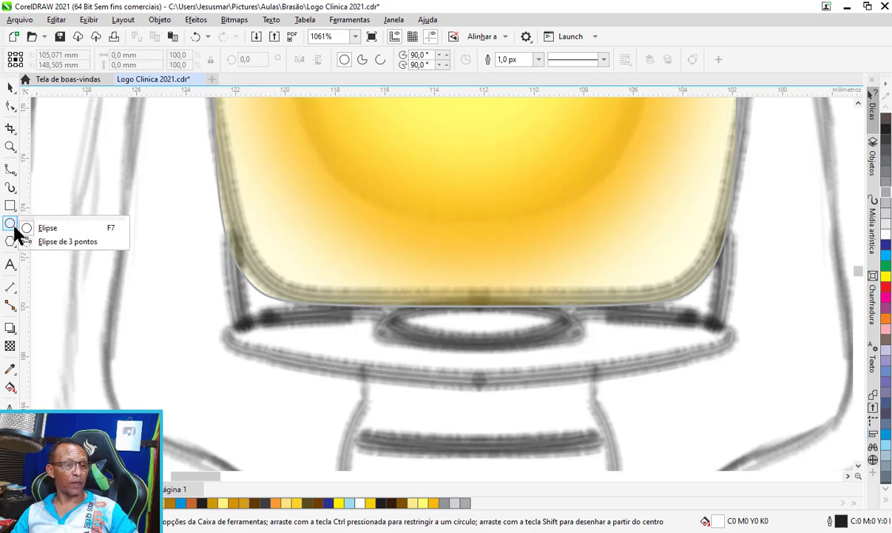
click(53, 243)
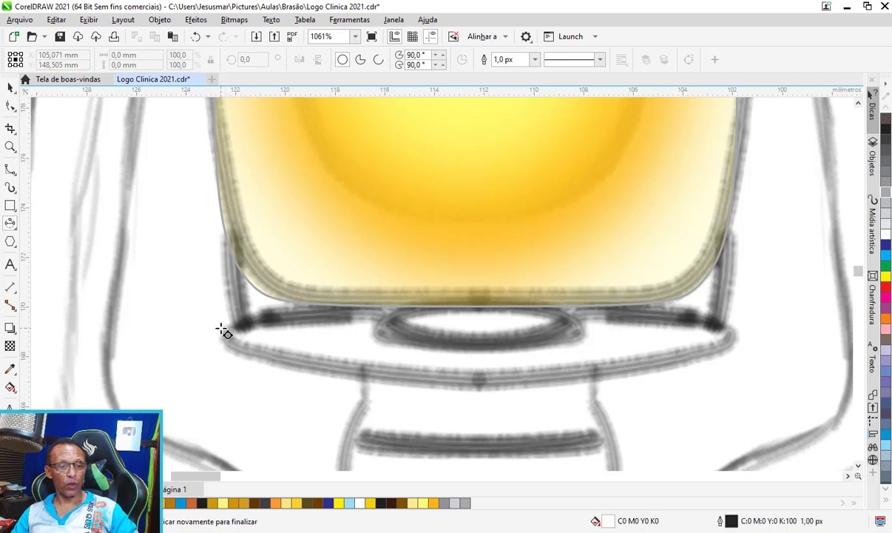
drag(223, 330, 728, 332)
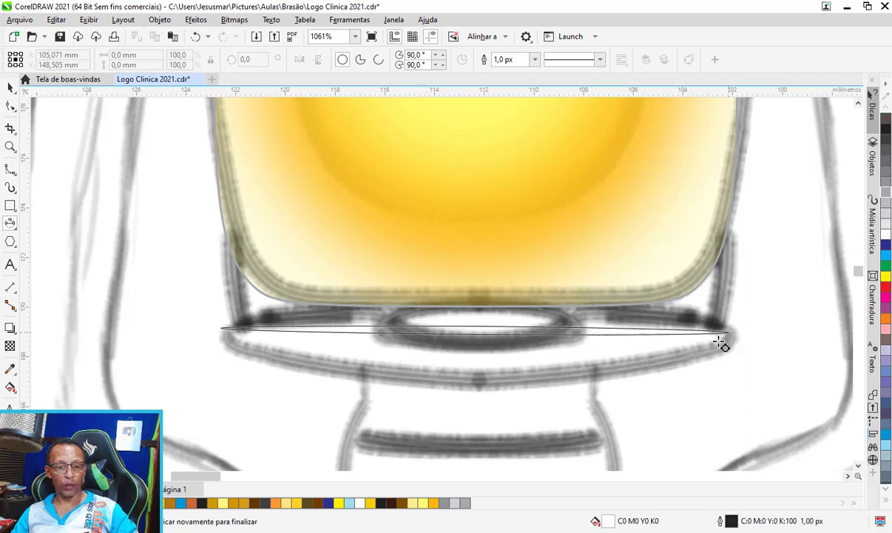
click(477, 378)
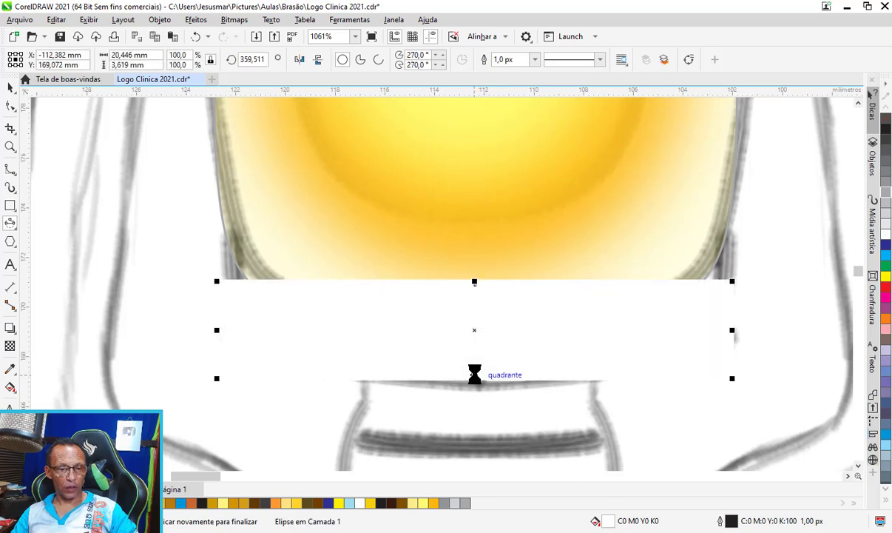
Step: Add a small inner ellipse, centre it on the base disk and tilt it to match
scroll(494, 326, up, 1)
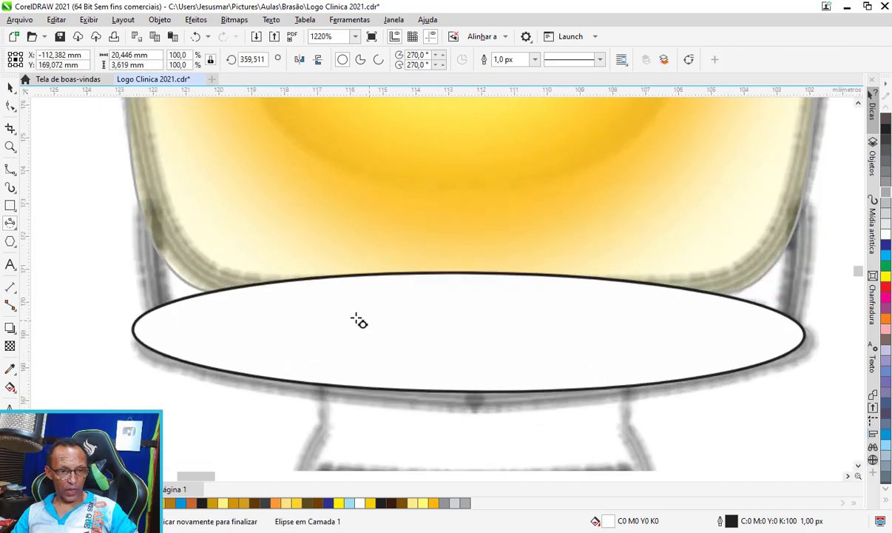
drag(369, 319, 591, 318)
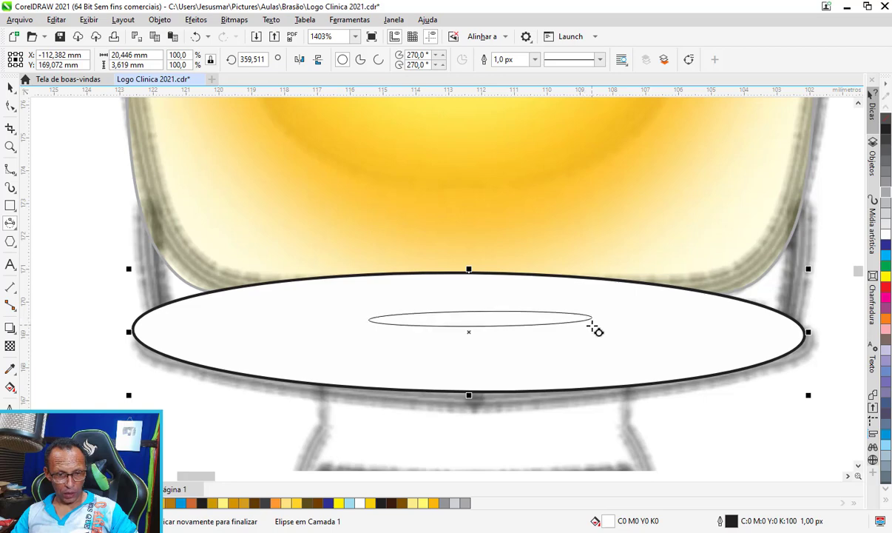
click(590, 341)
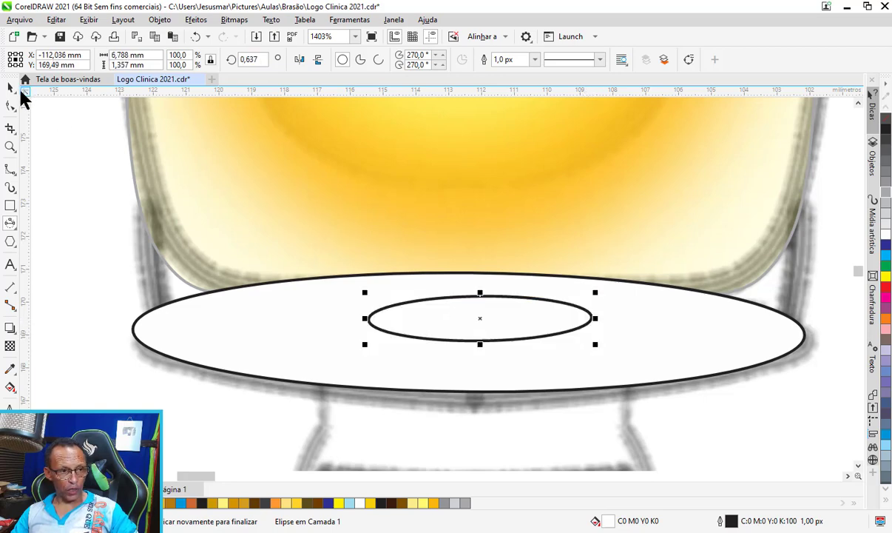
click(11, 87)
scroll(437, 287, up, 2)
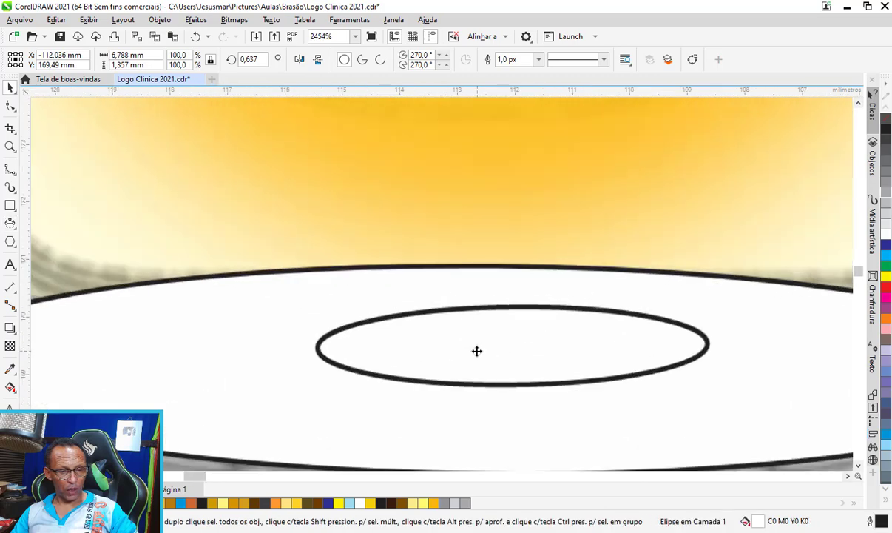
drag(454, 351, 429, 366)
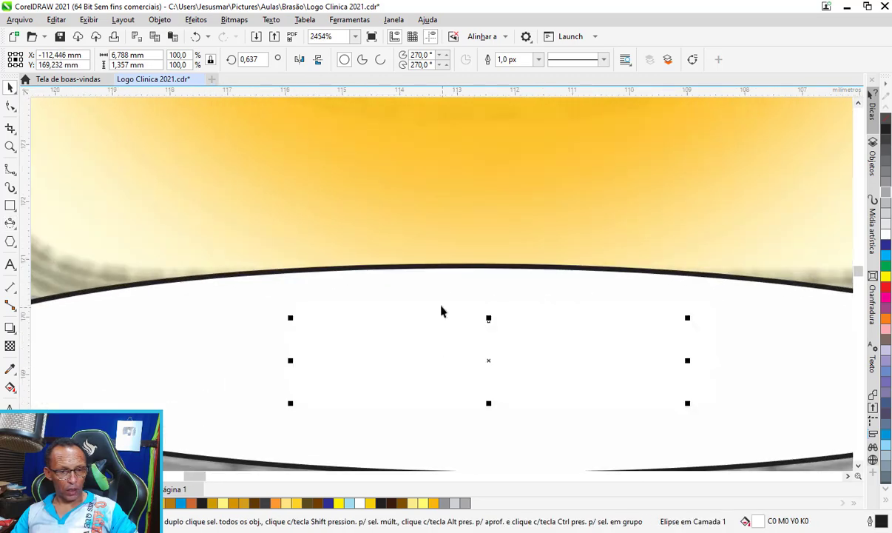
scroll(441, 312, down, 1)
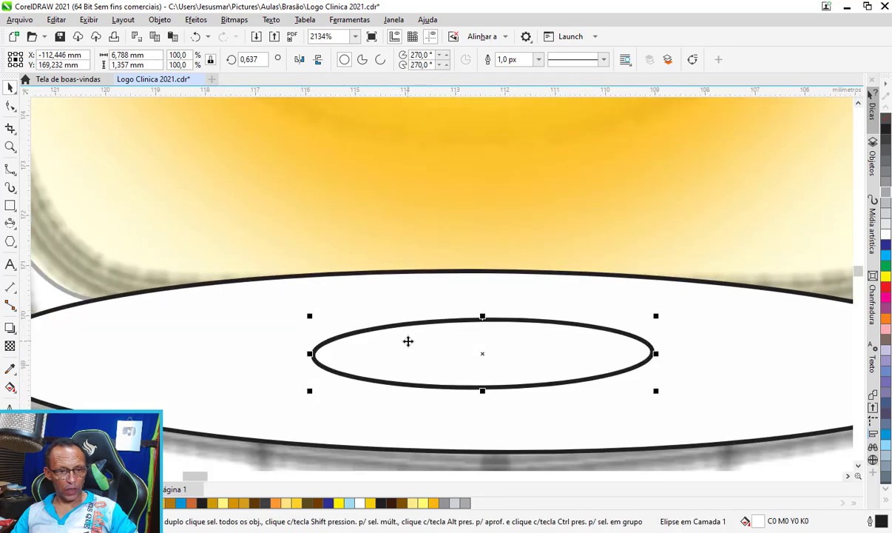
click(409, 340)
drag(662, 320, 664, 321)
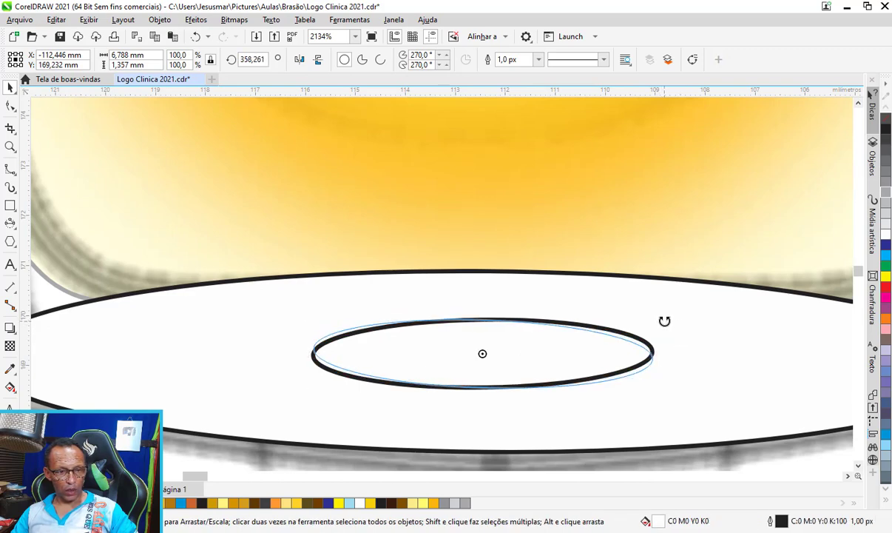
drag(664, 321, 667, 322)
scroll(629, 318, down, 4)
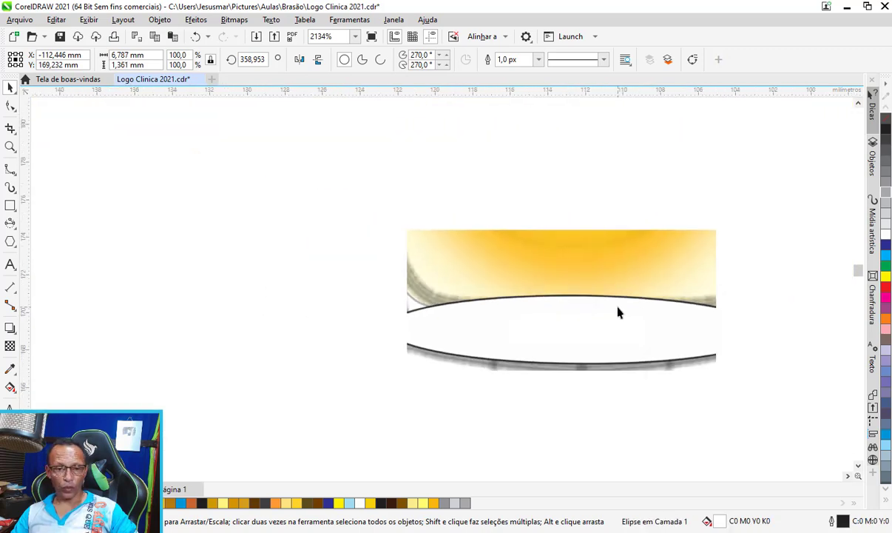
scroll(619, 312, down, 2)
Step: Fill the base ellipse 90% black and the small inner ellipse brown
key(Escape)
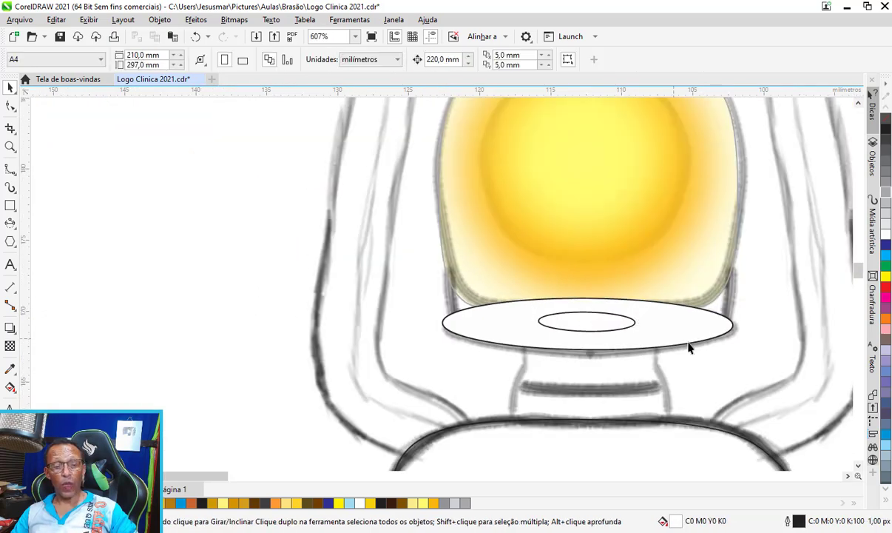
scroll(669, 328, up, 1)
click(669, 329)
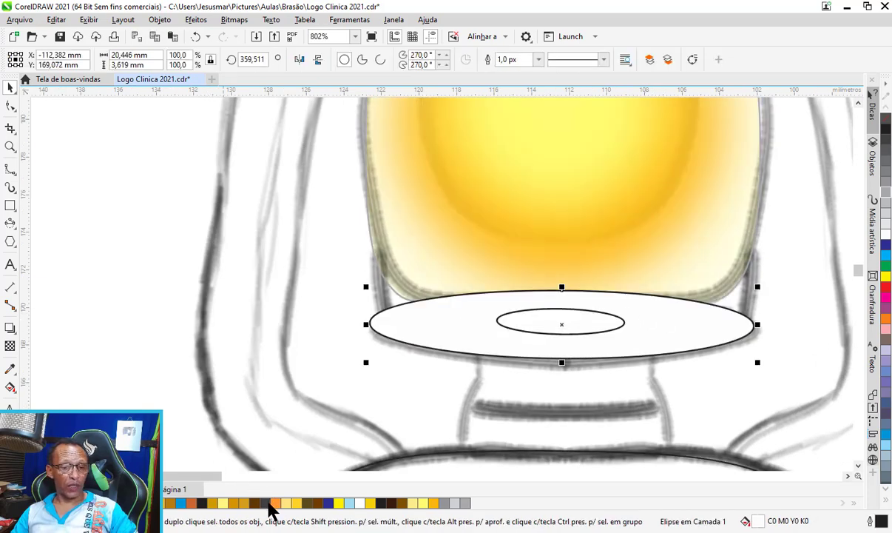
click(271, 503)
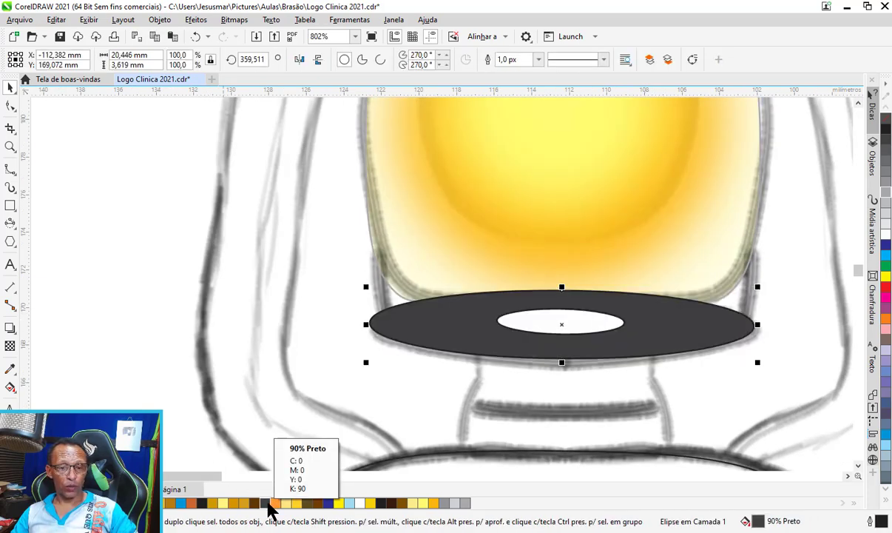
click(557, 322)
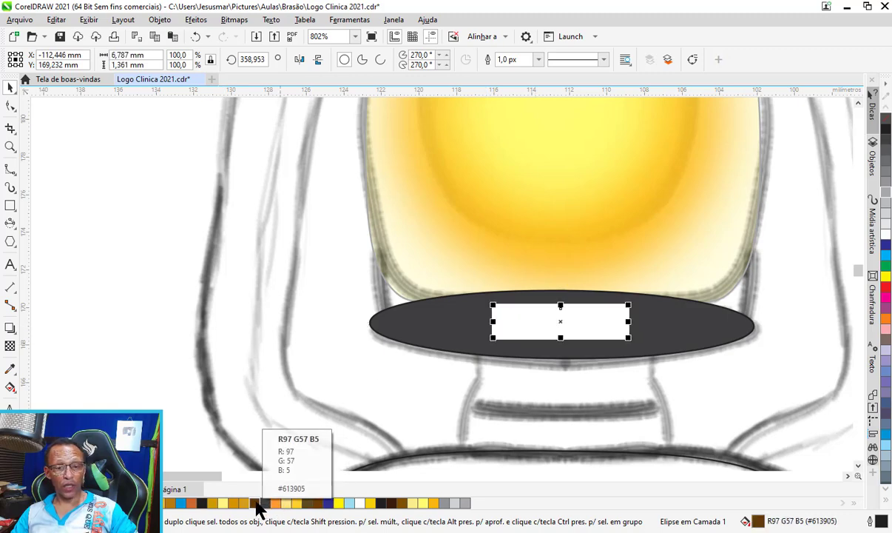
click(258, 504)
Step: Remove the outline from the dark base ellipse
click(707, 328)
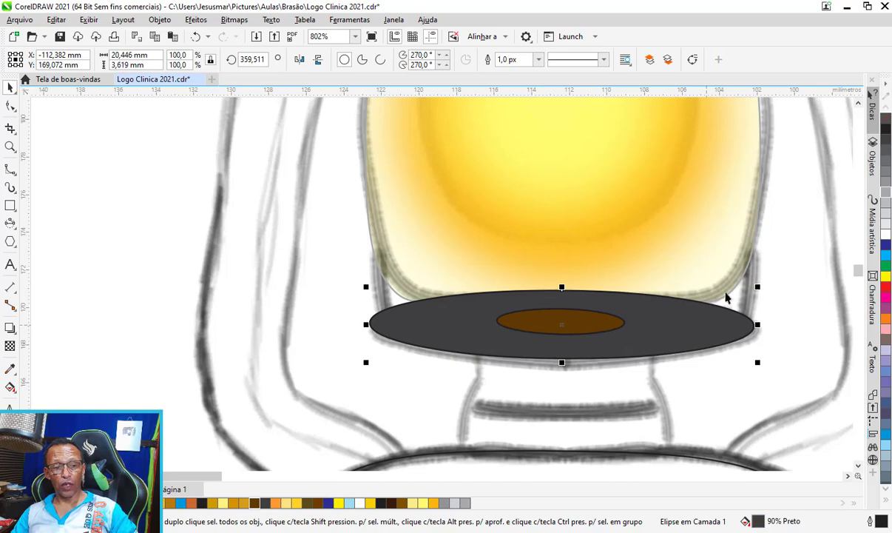
right_click(887, 120)
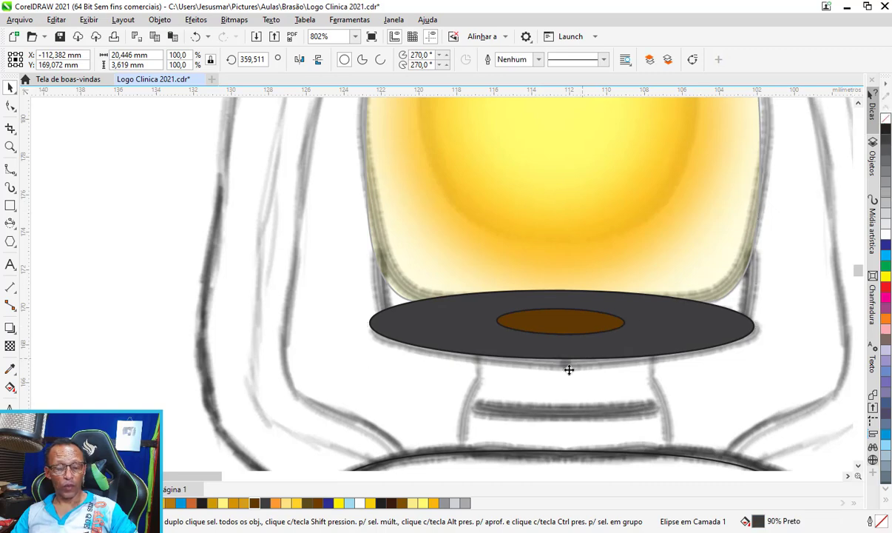
scroll(567, 342, up, 1)
scroll(439, 357, up, 1)
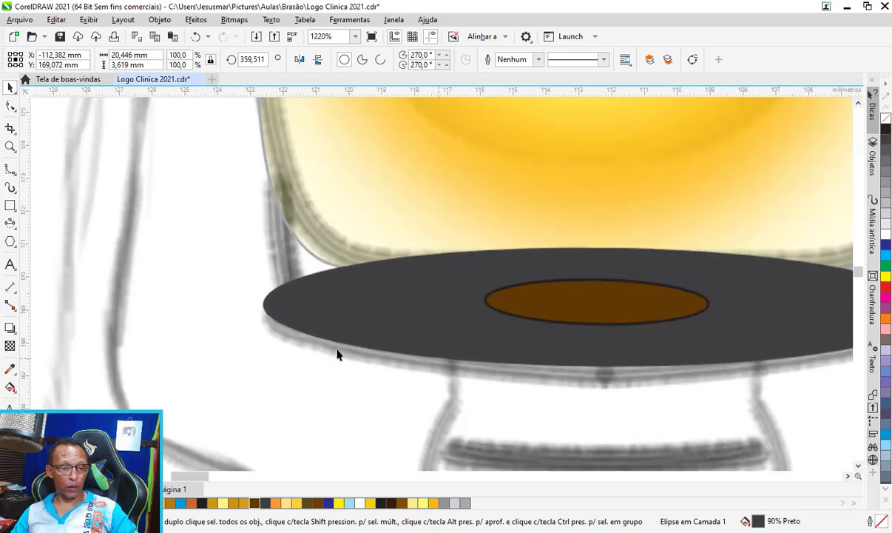
scroll(356, 303, down, 1)
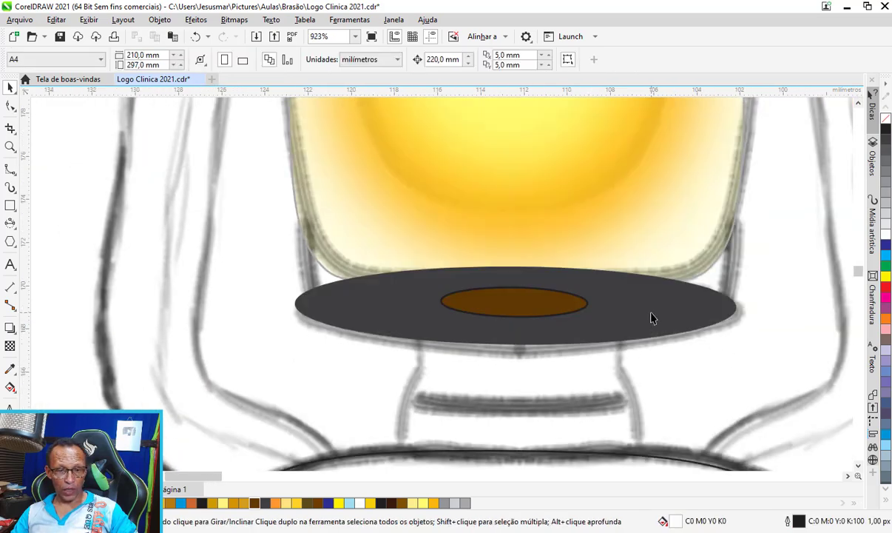
click(651, 312)
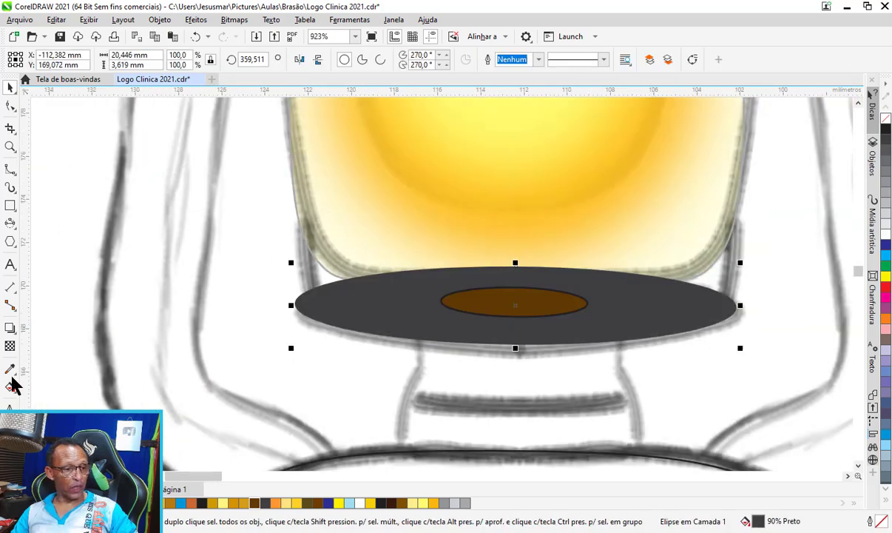
click(13, 332)
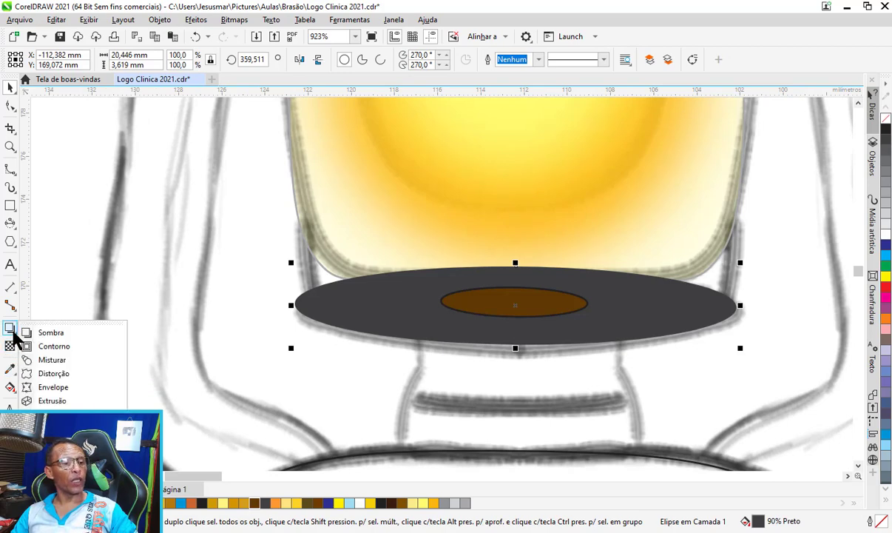
click(50, 332)
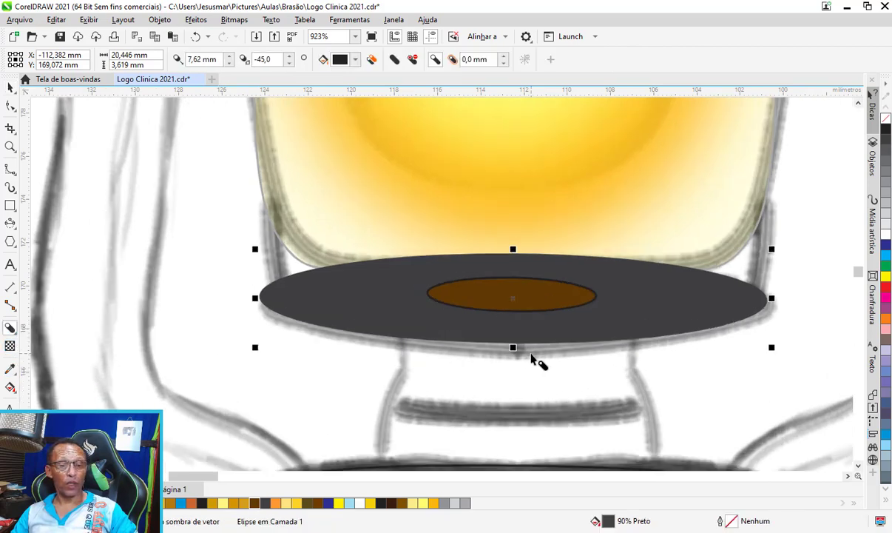
Step: Cast a dark block shadow beneath the grey disk to form its thick extruded edge
scroll(534, 361, up, 1)
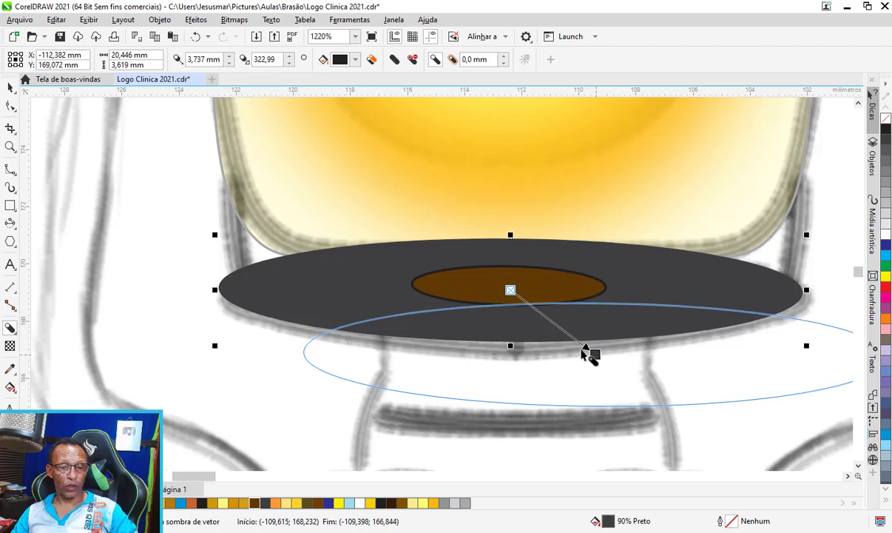
drag(595, 353, 509, 304)
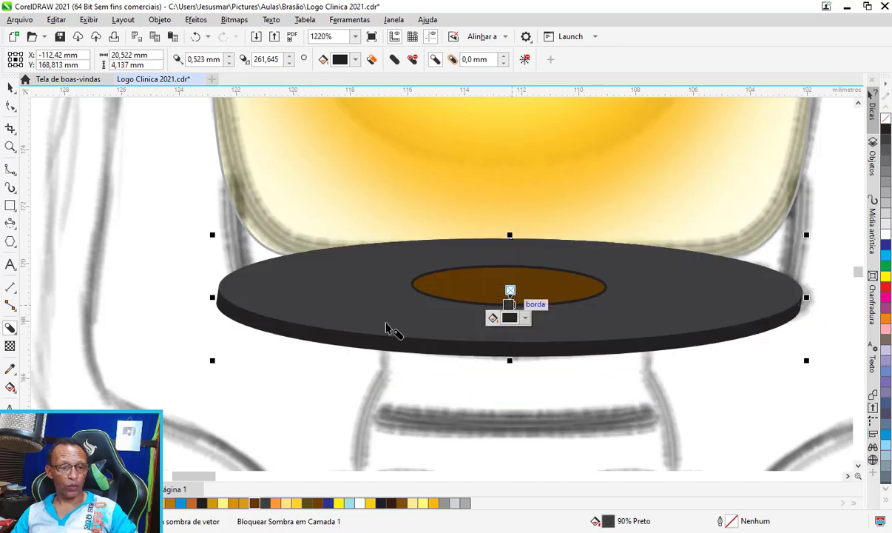
scroll(691, 337, up, 1)
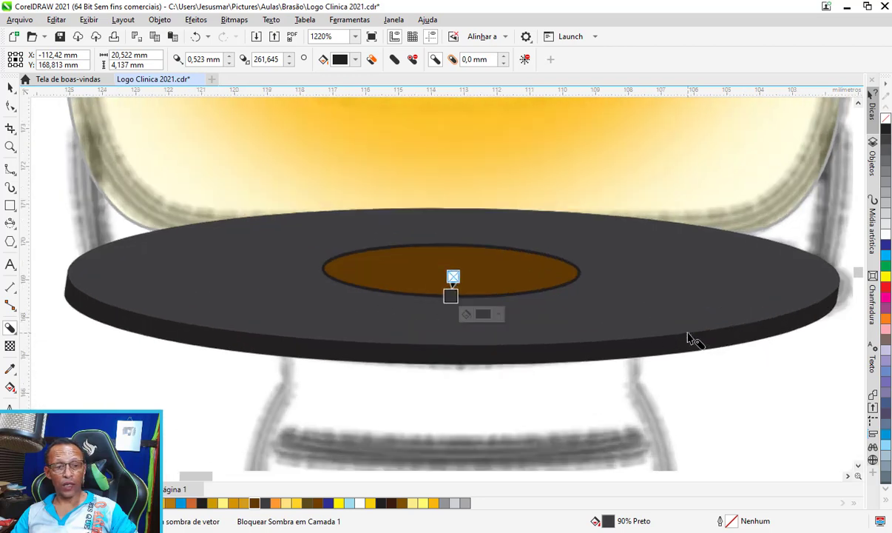
scroll(693, 335, up, 1)
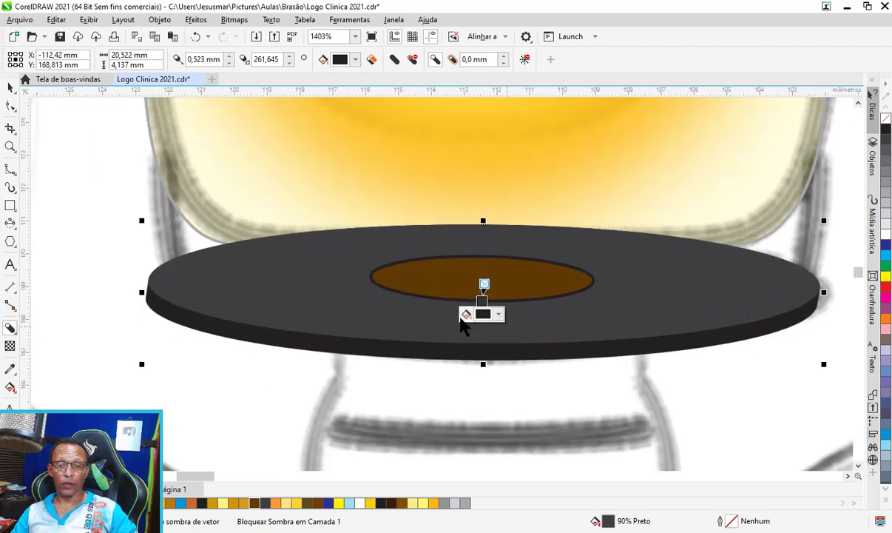
drag(483, 305, 485, 301)
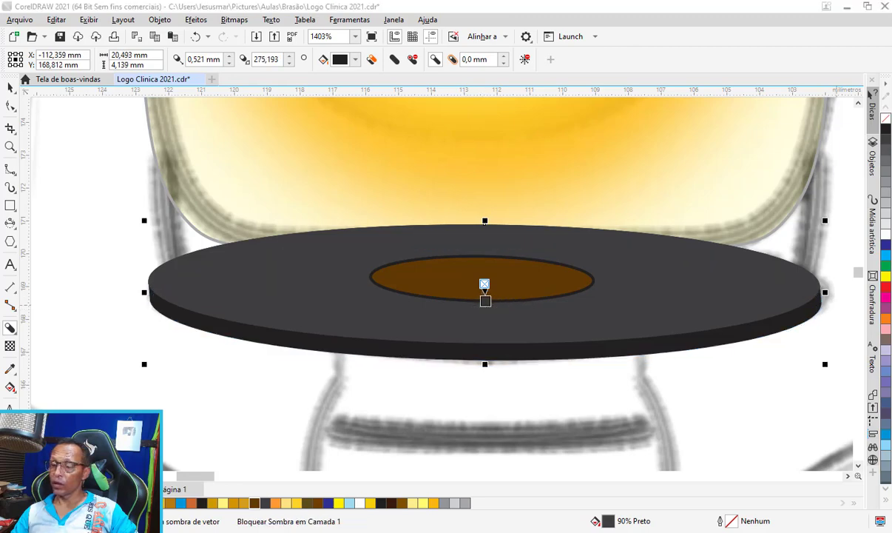
key(space)
scroll(346, 431, down, 1)
click(600, 318)
Step: Fill the base disk with a radial grey gradient, light at the centre, darker at the rim
scroll(525, 342, down, 1)
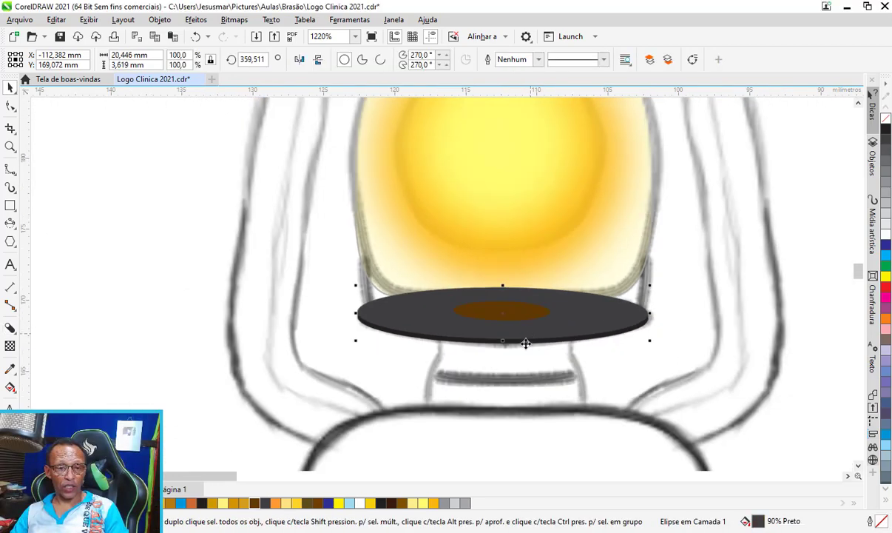
scroll(519, 366, down, 2)
scroll(518, 344, up, 1)
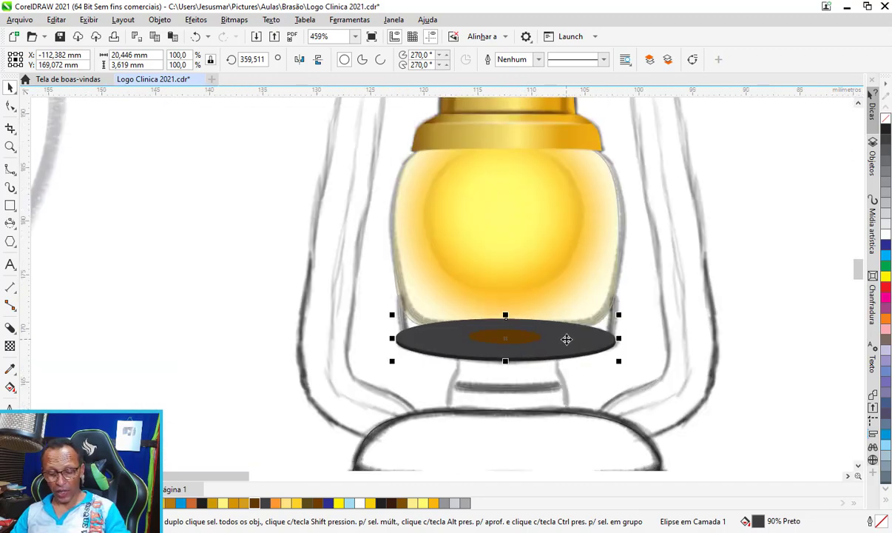
key(F11)
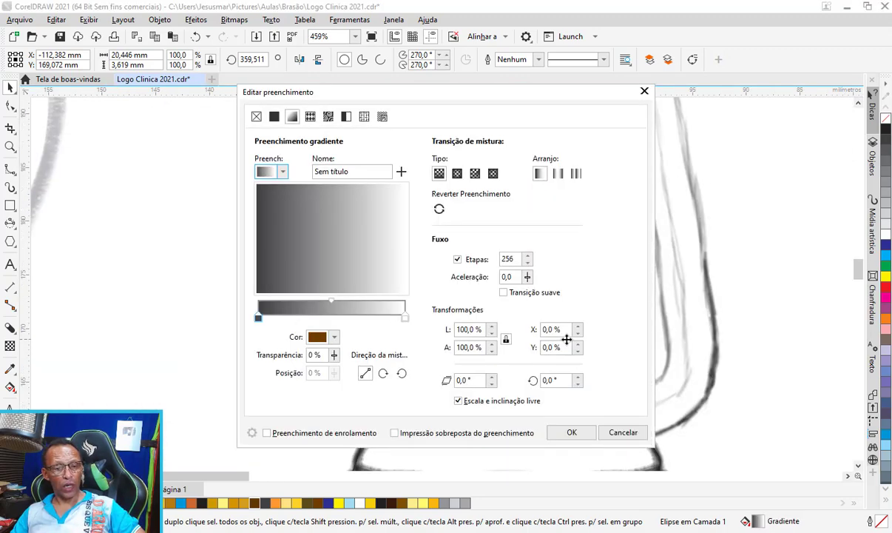
click(625, 435)
scroll(490, 321, up, 1)
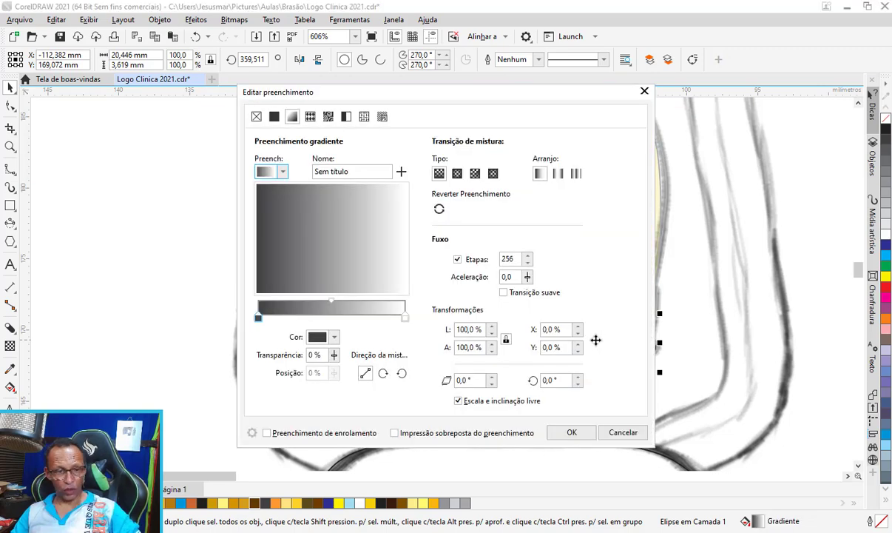
click(282, 172)
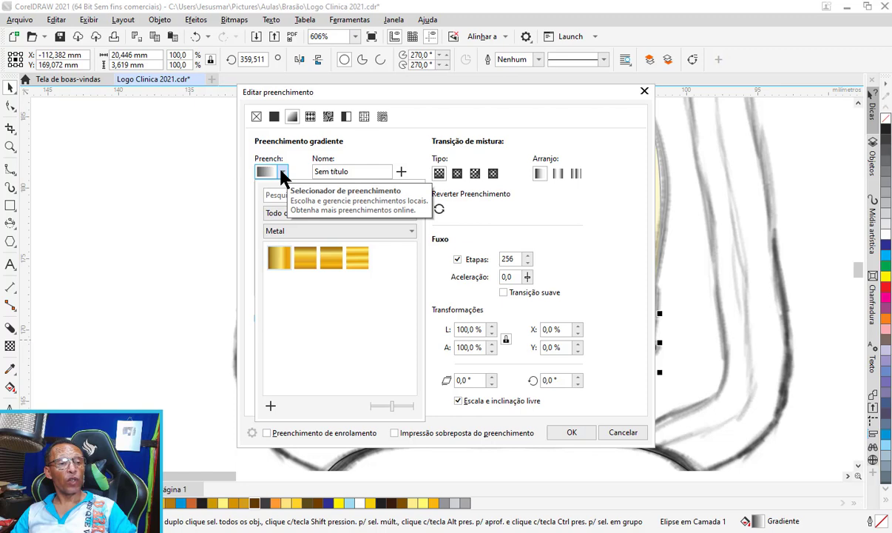
click(294, 122)
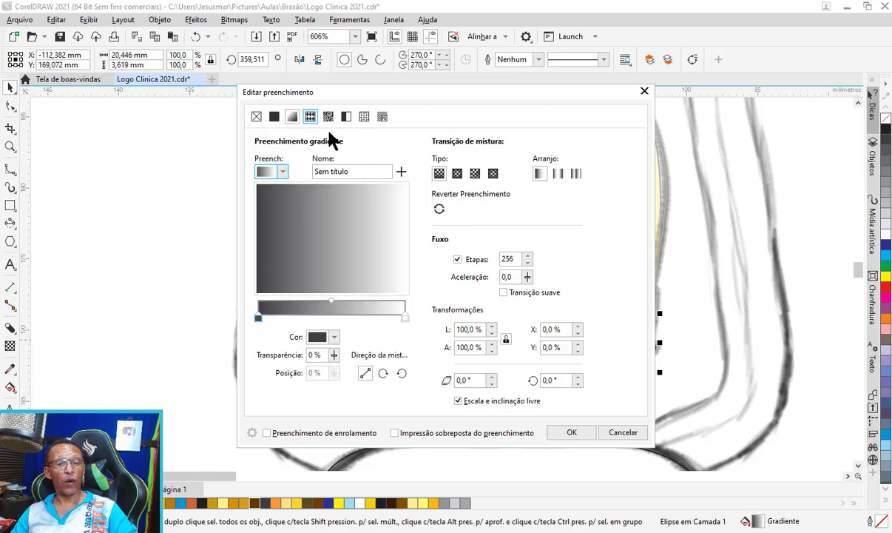
click(457, 173)
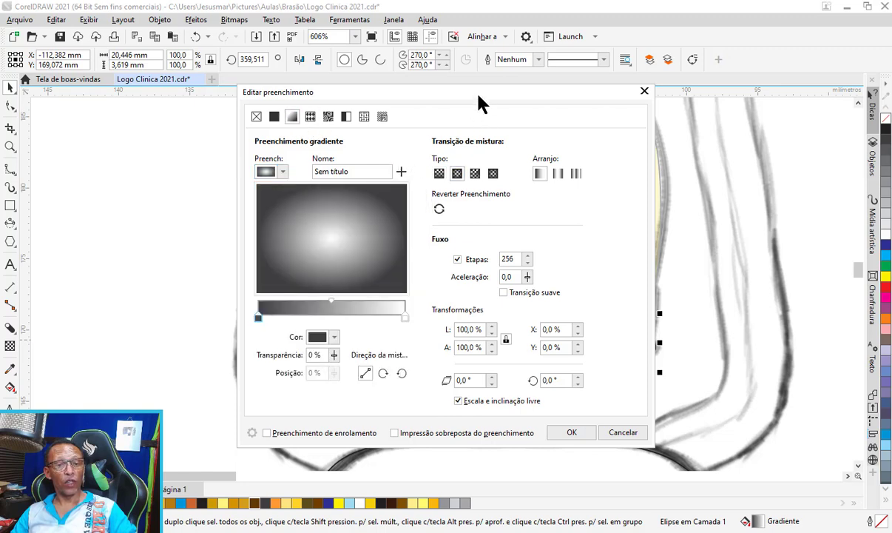
mouse_move(400, 95)
mouse_down()
mouse_move(700, 322)
mouse_move(768, 424)
mouse_move(537, 70)
mouse_up()
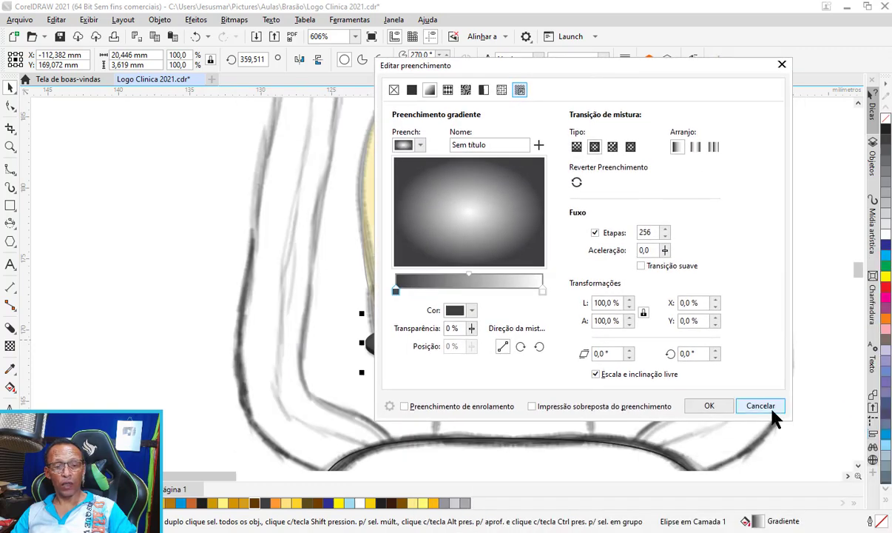
click(719, 407)
scroll(647, 395, down, 1)
scroll(647, 394, down, 1)
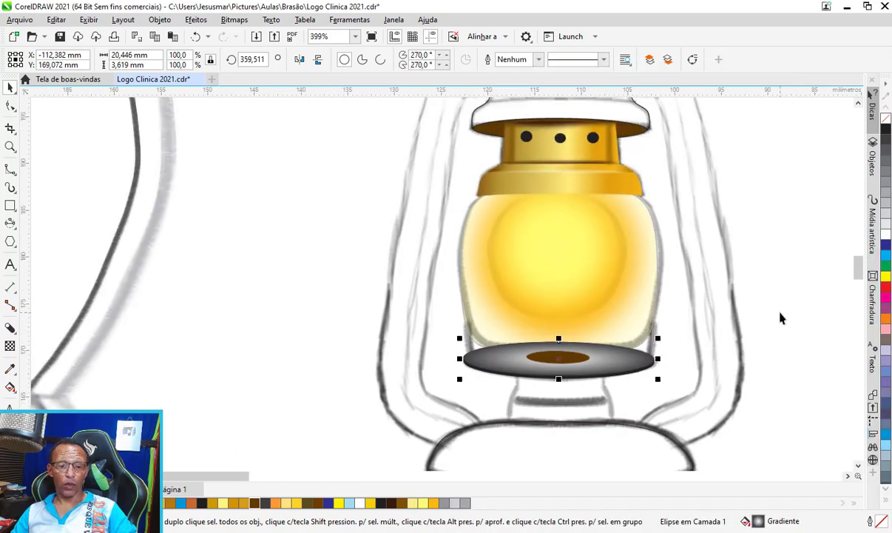
Step: Split the disk's block shadow into its own object with Separar Bloquear Sombra, then deselect
key(Escape)
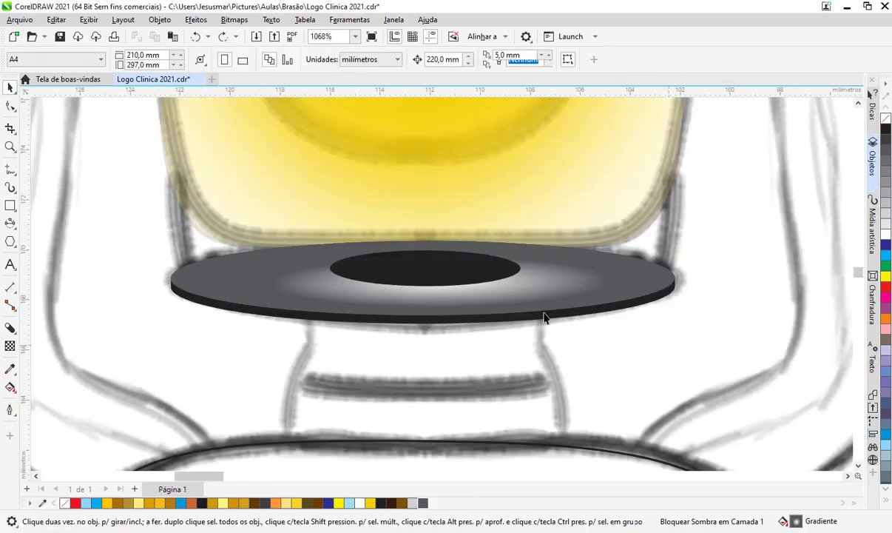
scroll(466, 322, up, 1)
click(465, 322)
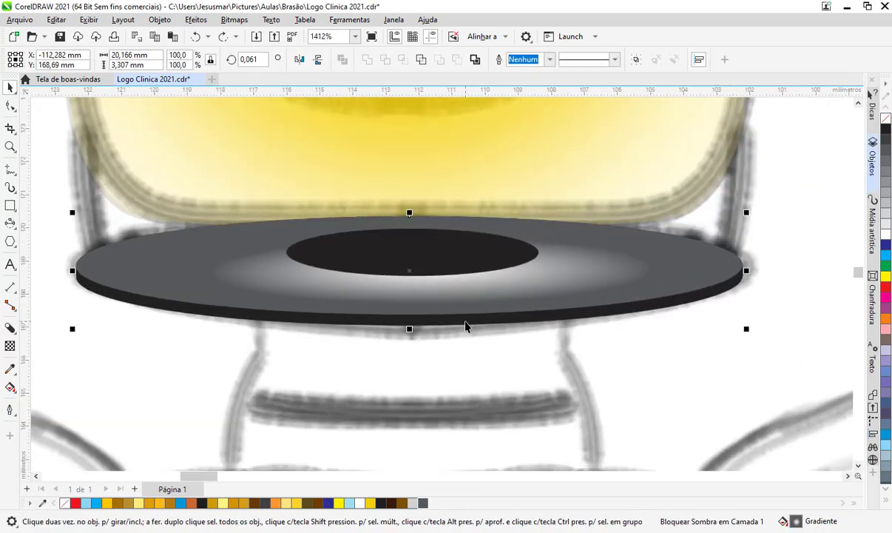
right_click(465, 322)
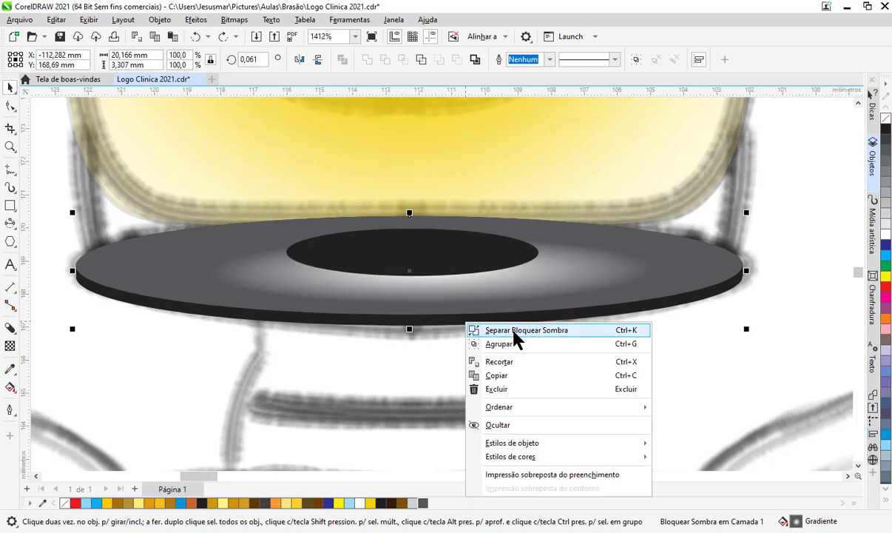
click(514, 332)
click(643, 392)
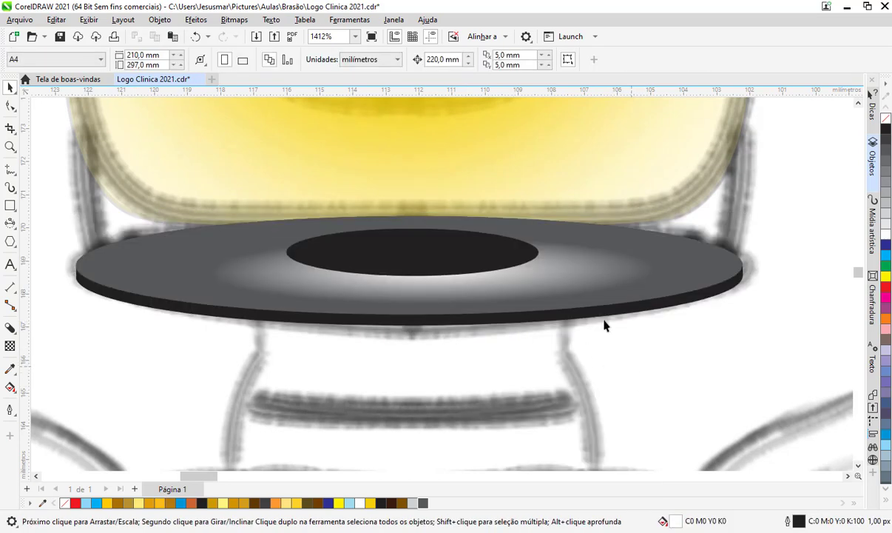
Step: Recentre the top ellipse's radial gradient on the disk middle with a level axis
click(572, 277)
key(g)
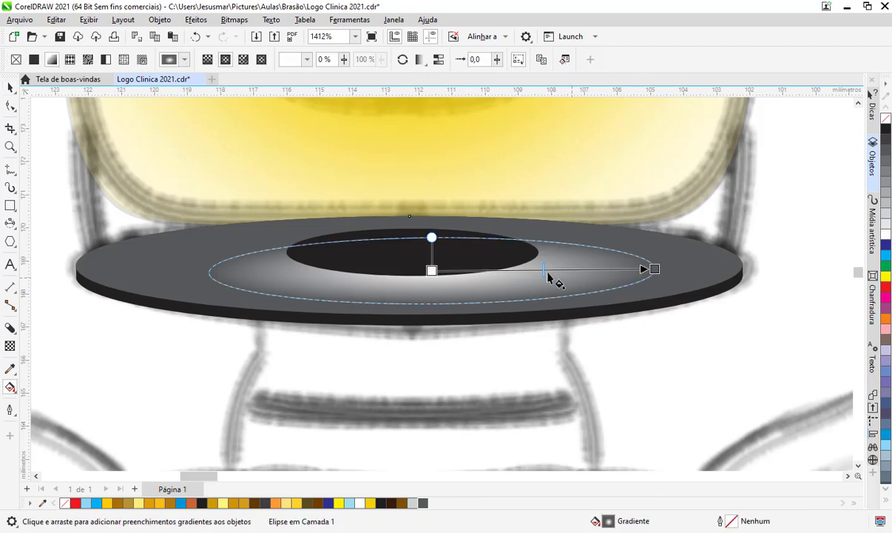
drag(431, 270, 412, 252)
click(654, 269)
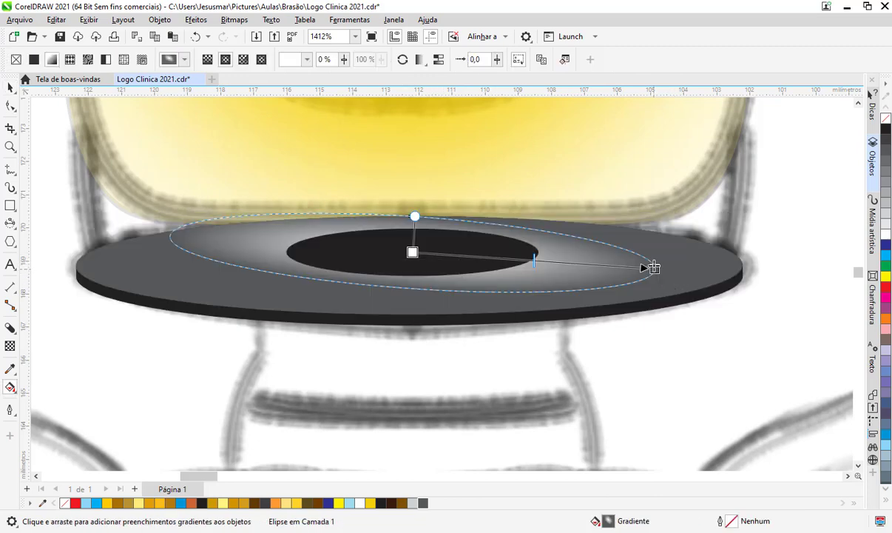
drag(653, 268, 652, 253)
click(652, 253)
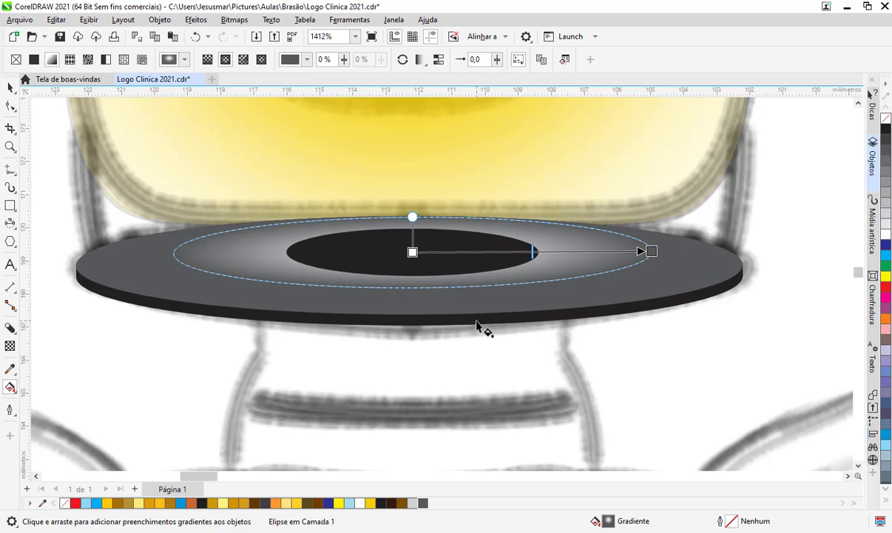
Step: Lay a linear gradient across the full edge curve with a midpoint stop at 50%
click(476, 325)
drag(476, 321, 742, 299)
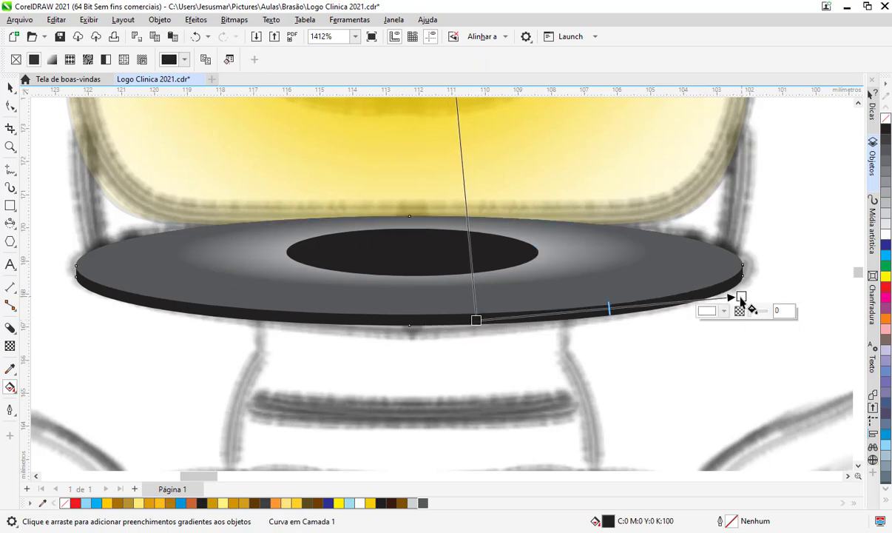
click(476, 320)
drag(476, 319, 113, 307)
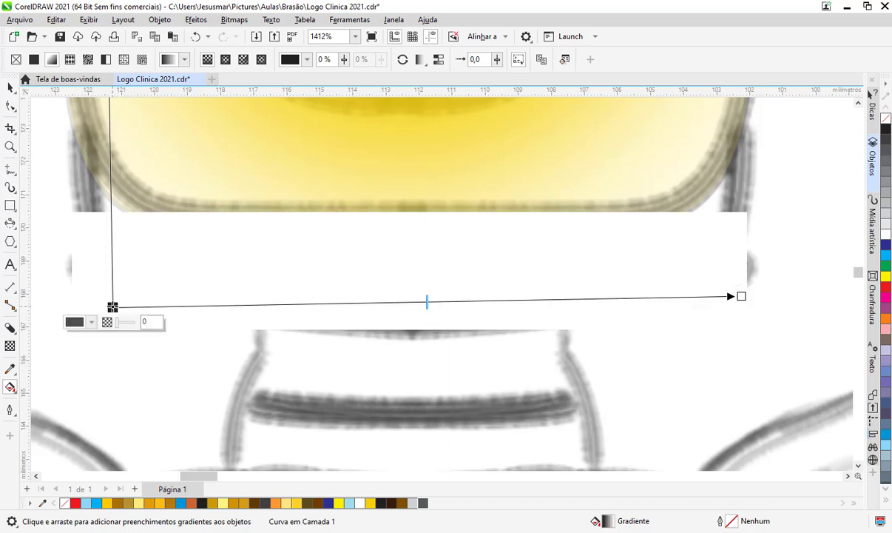
double_click(442, 303)
drag(431, 304, 418, 303)
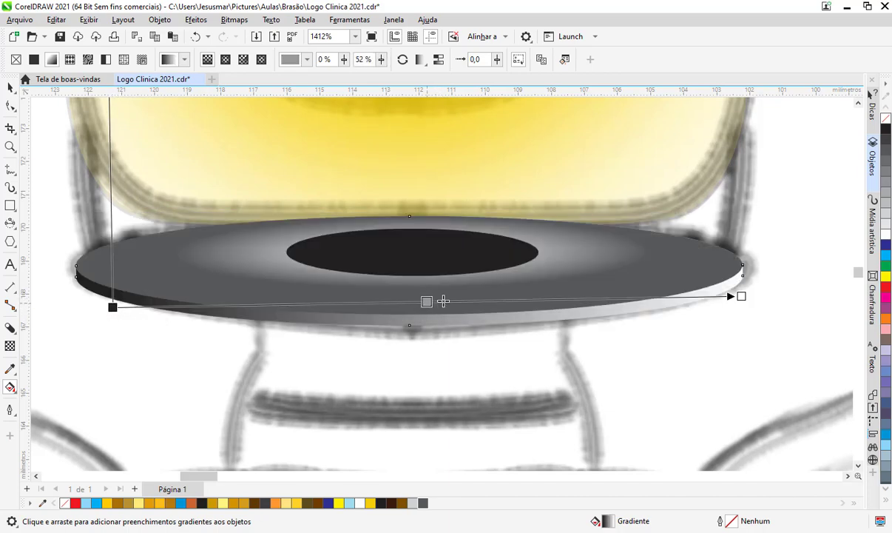
Step: Make the edge gradient's end stops dark brown and black, extending the start further left
click(742, 297)
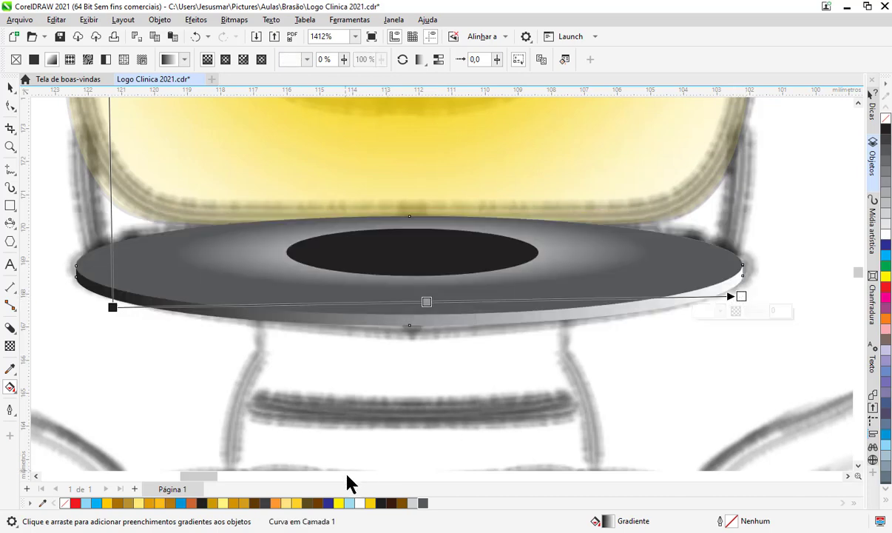
click(395, 504)
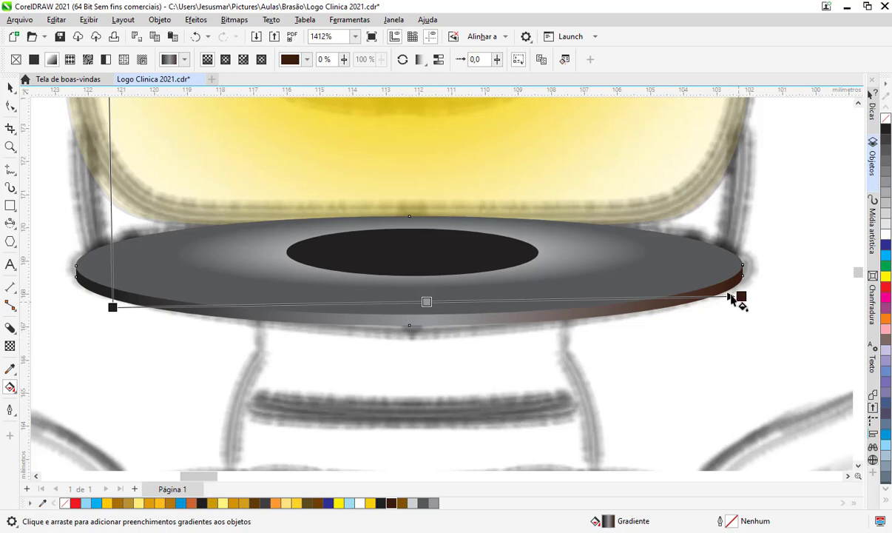
click(742, 297)
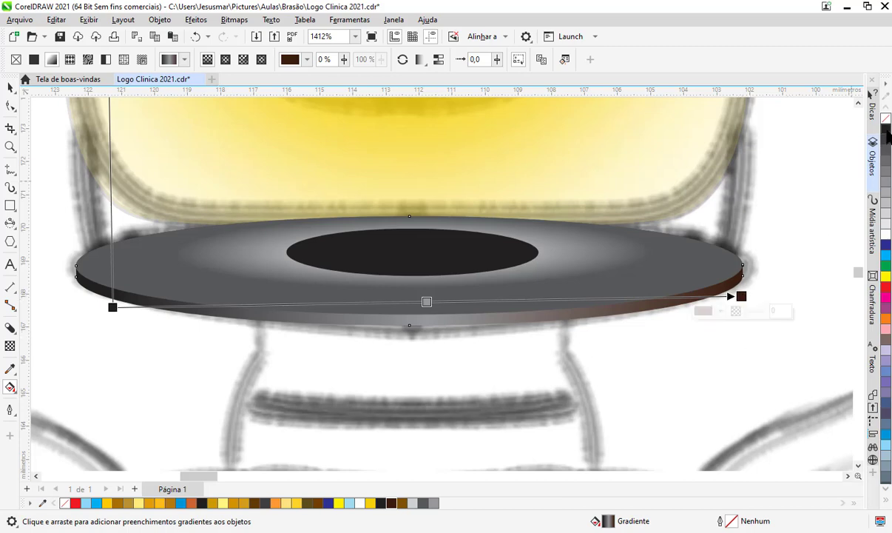
click(111, 306)
drag(104, 308, 82, 306)
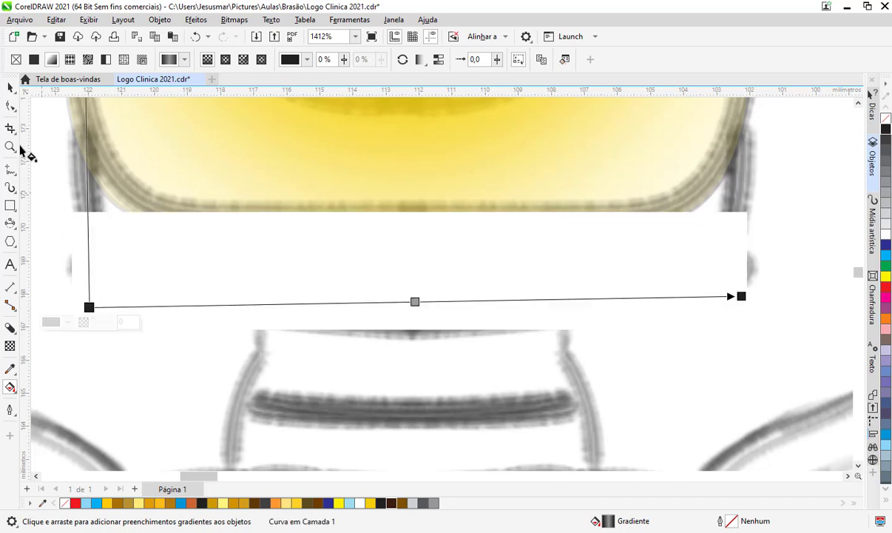
click(10, 88)
Step: Marquee-select the three base-disk pieces and group them with Ctrl+G
scroll(422, 269, down, 1)
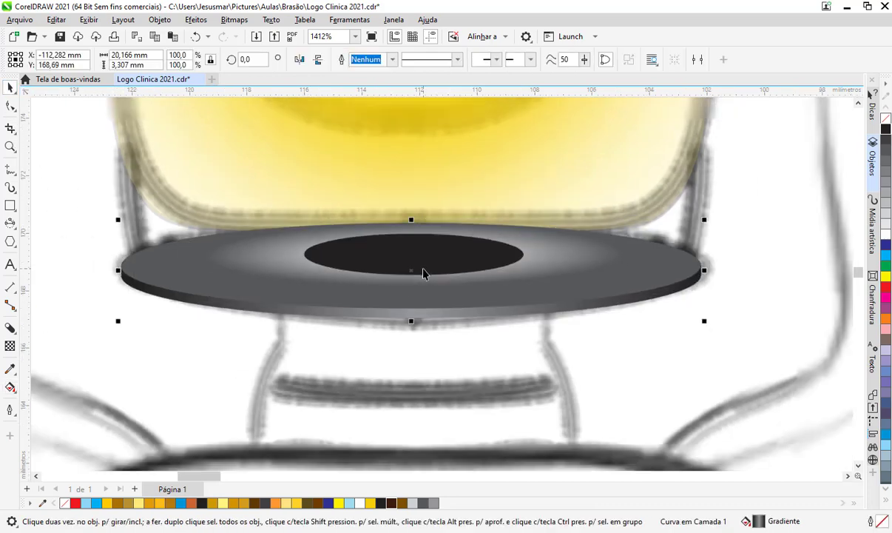
scroll(424, 275, down, 1)
key(Escape)
scroll(509, 318, down, 2)
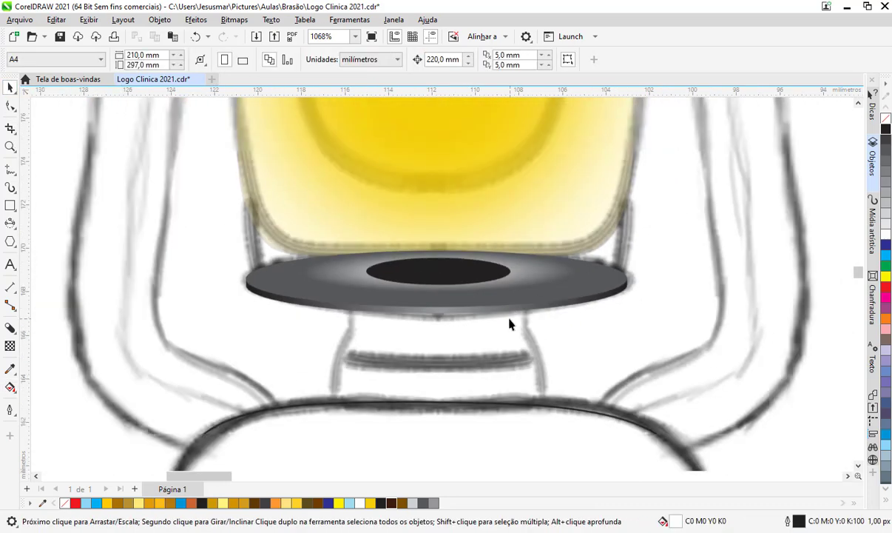
scroll(753, 225, down, 1)
mouse_move(753, 221)
mouse_down()
mouse_move(325, 345)
mouse_move(233, 344)
mouse_up()
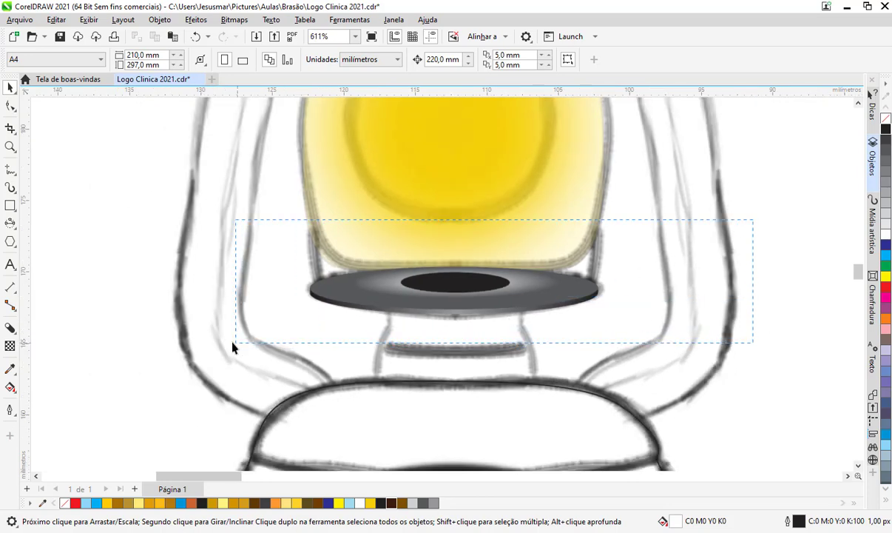
scroll(415, 286, down, 1)
scroll(415, 285, up, 1)
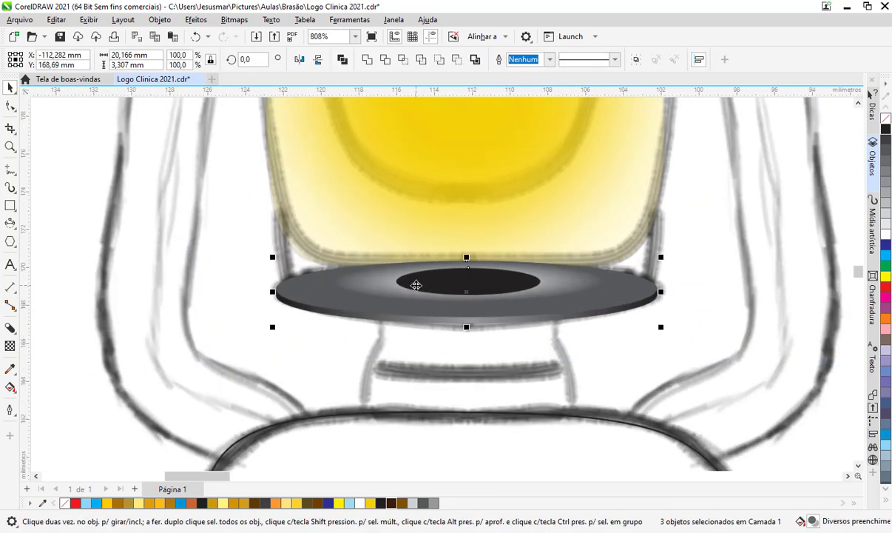
key(ctrl+g)
Step: Place the disk group behind the yellow glass using Ordenar > Atrás
scroll(415, 284, up, 1)
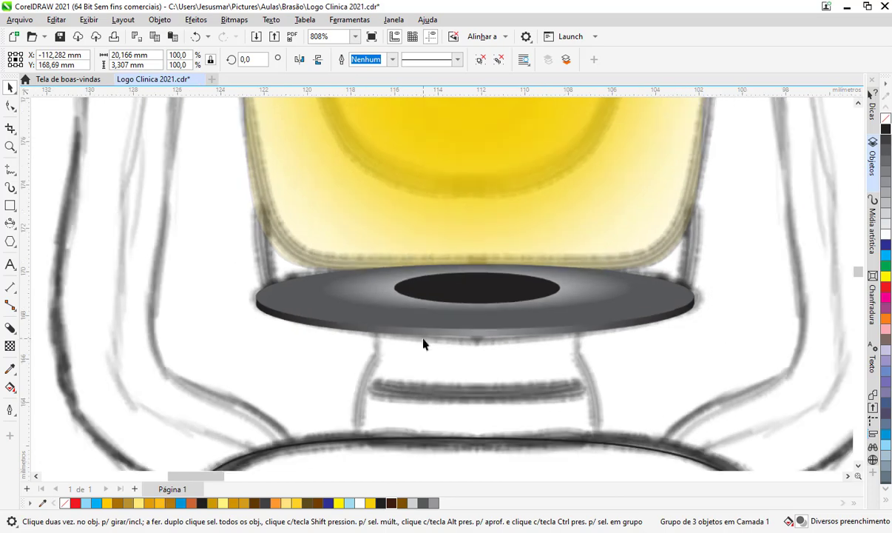
scroll(421, 337, down, 1)
scroll(494, 402, down, 1)
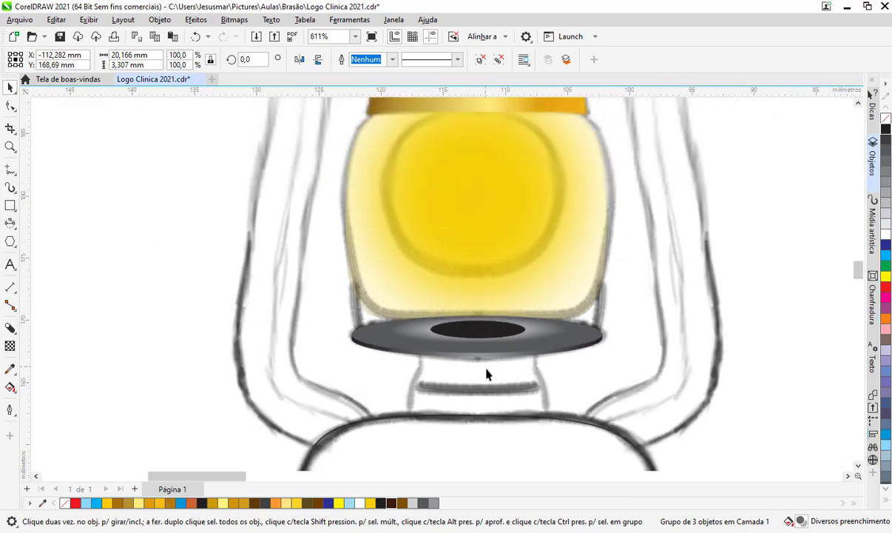
scroll(458, 183, up, 1)
scroll(438, 265, down, 1)
scroll(428, 368, up, 1)
scroll(427, 372, up, 1)
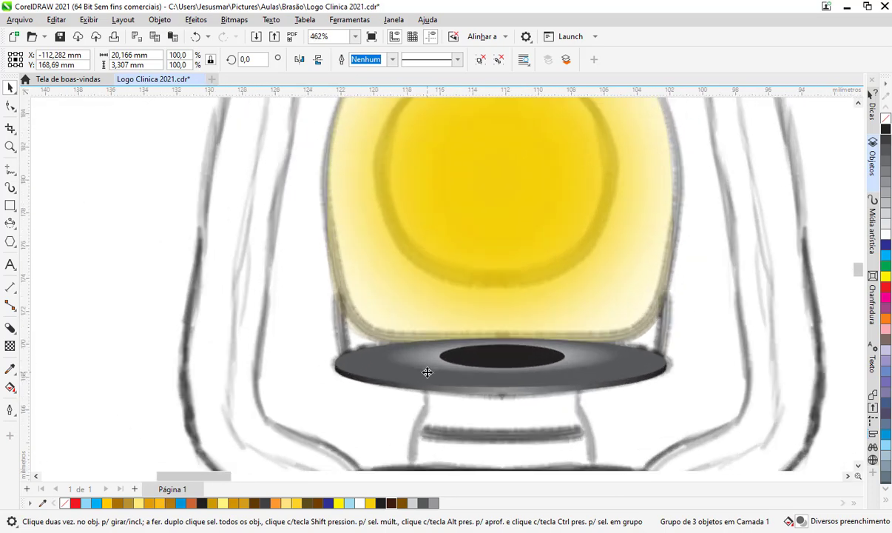
right_click(427, 372)
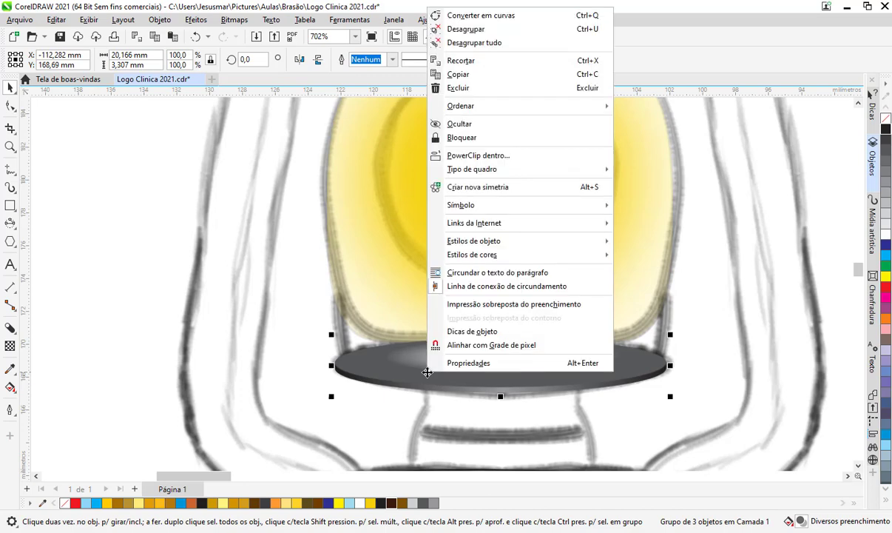
mouse_move(460, 106)
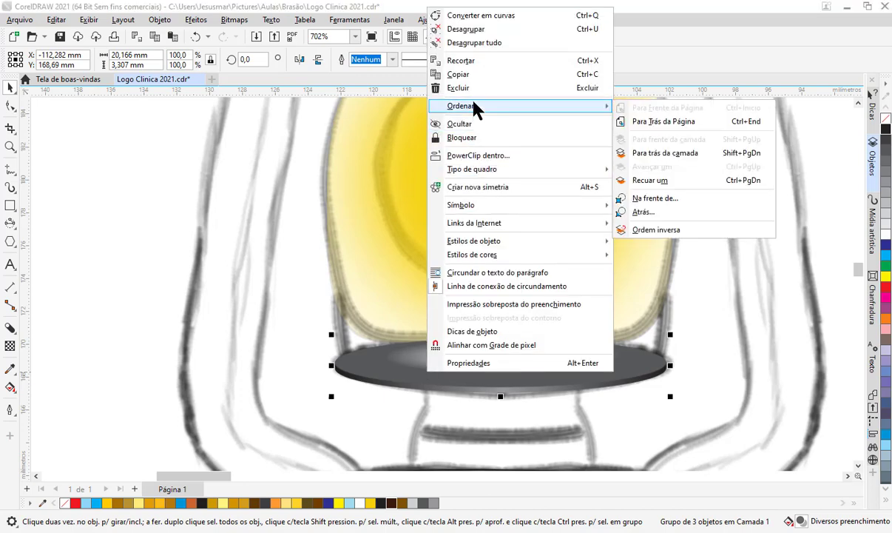
click(662, 212)
click(448, 192)
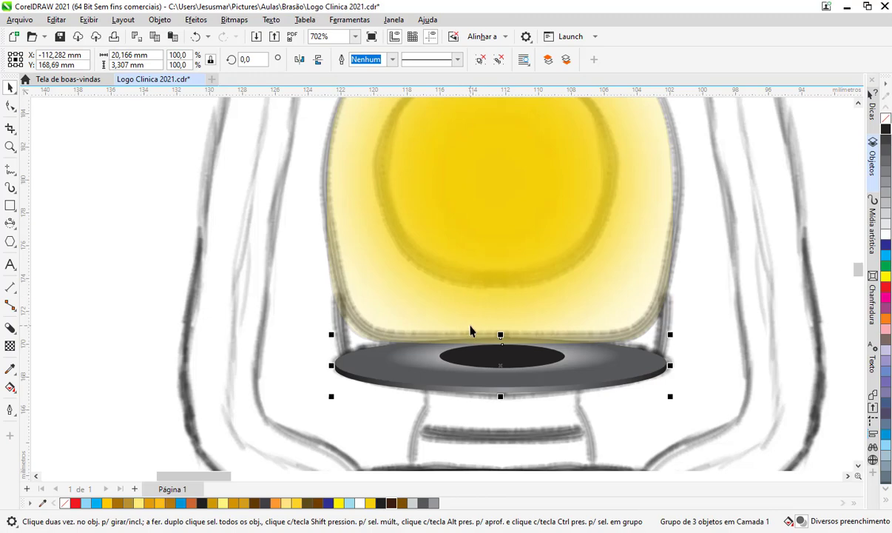
Step: Deselect and zoom out to show the complete emblem
scroll(470, 333, down, 3)
key(Escape)
scroll(566, 336, down, 2)
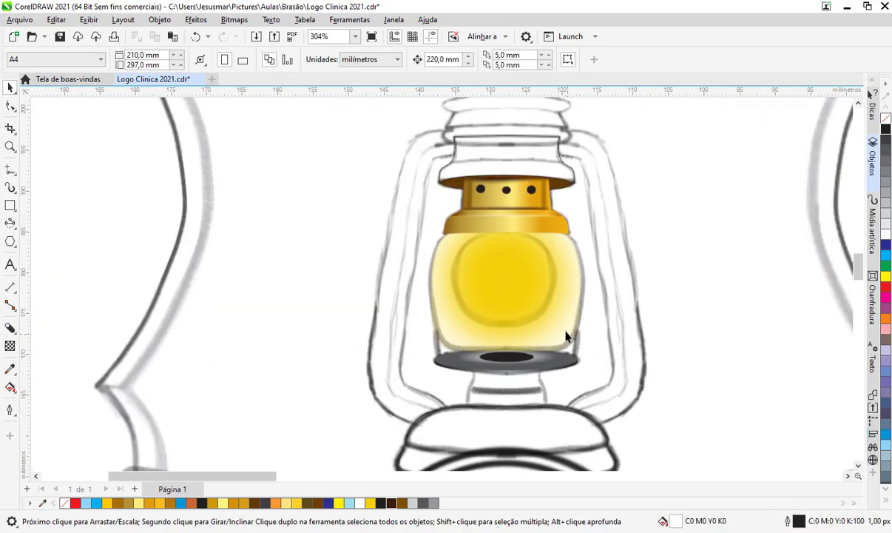
scroll(543, 329, down, 1)
click(371, 26)
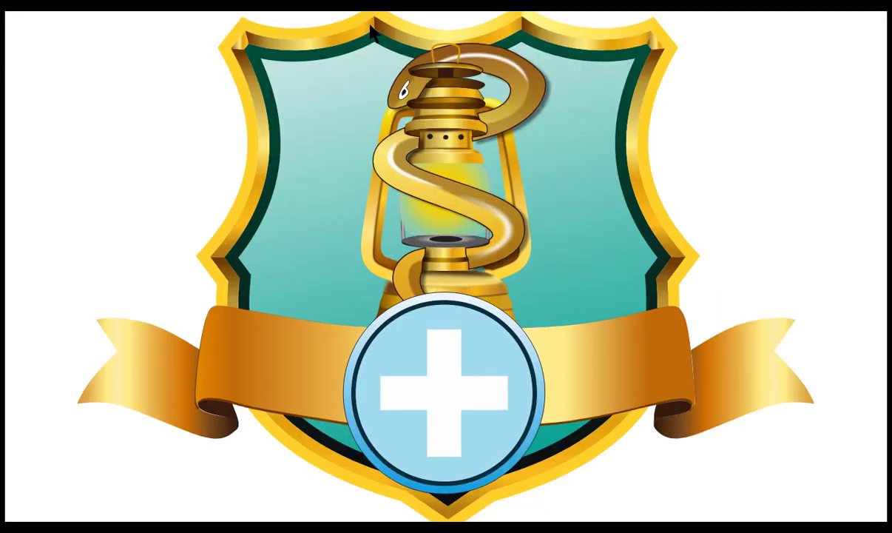